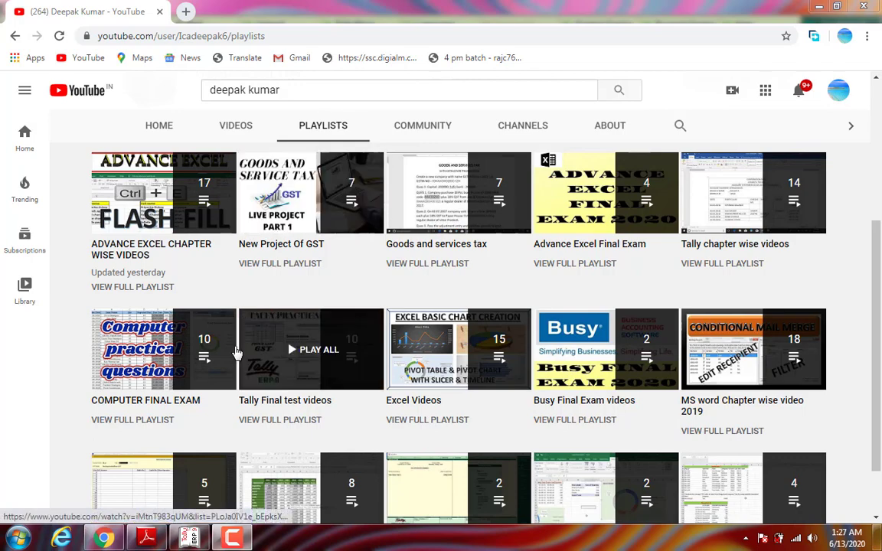
Step: Bring the Tally.ERP 9 window with the company's Balance Sheet to the front
click(193, 540)
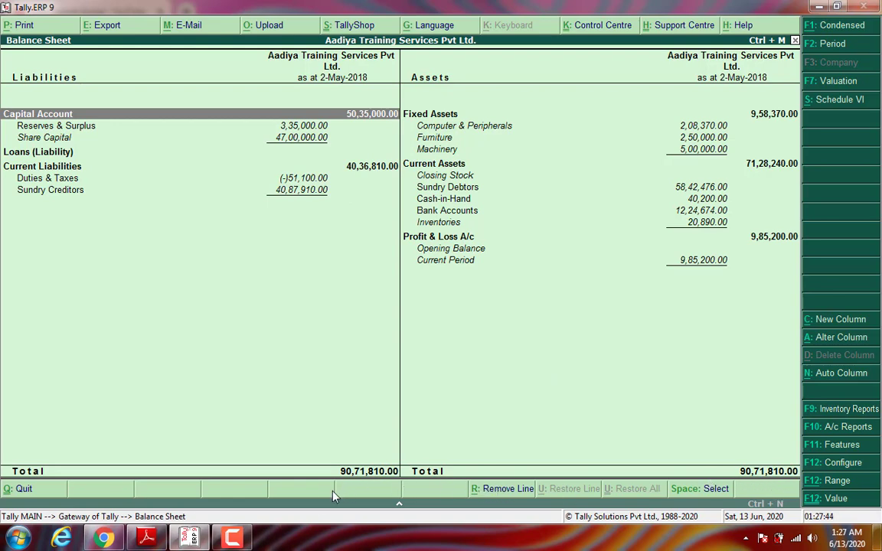
click(148, 538)
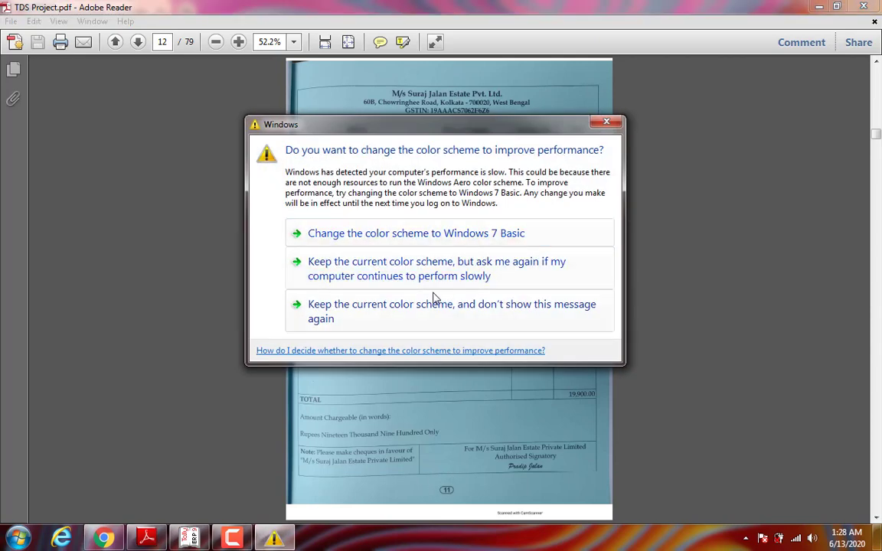
click(409, 311)
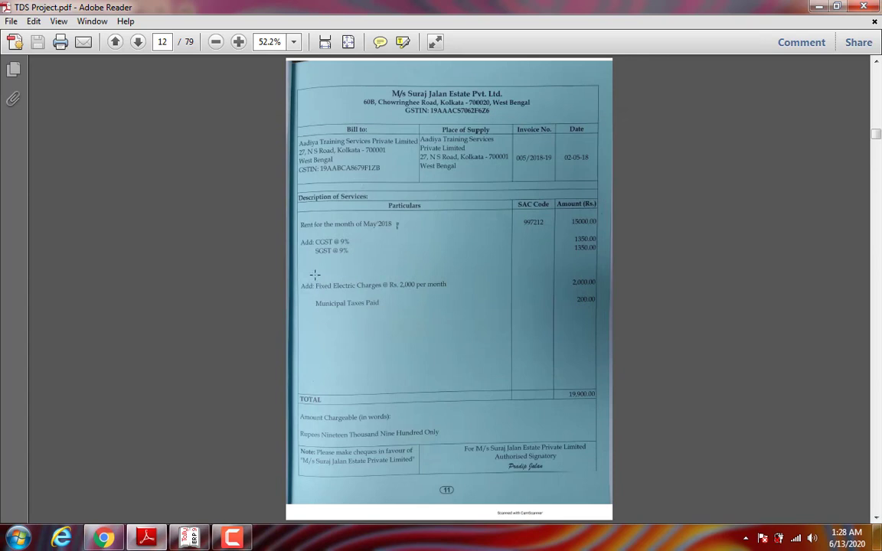
click(189, 538)
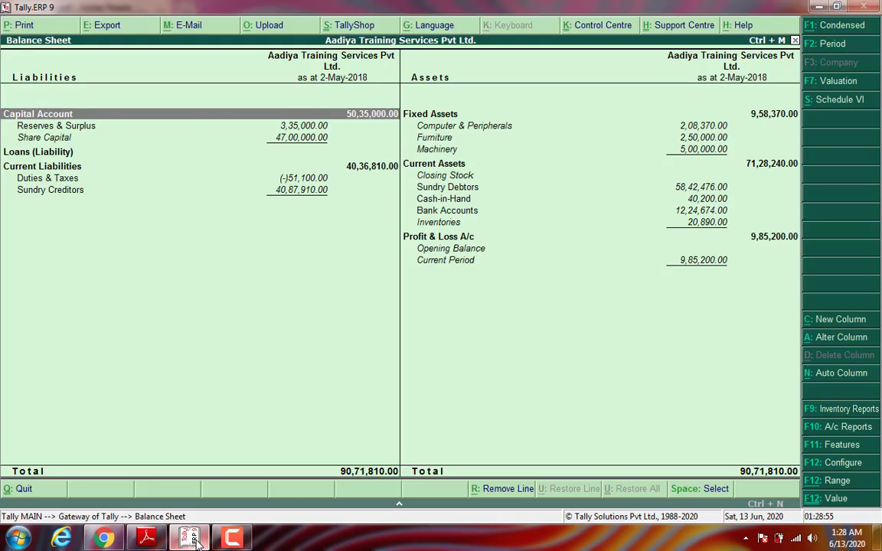
Step: Open a new Purchase voucher, No. 3, from Accounting Vouchers
key(Escape)
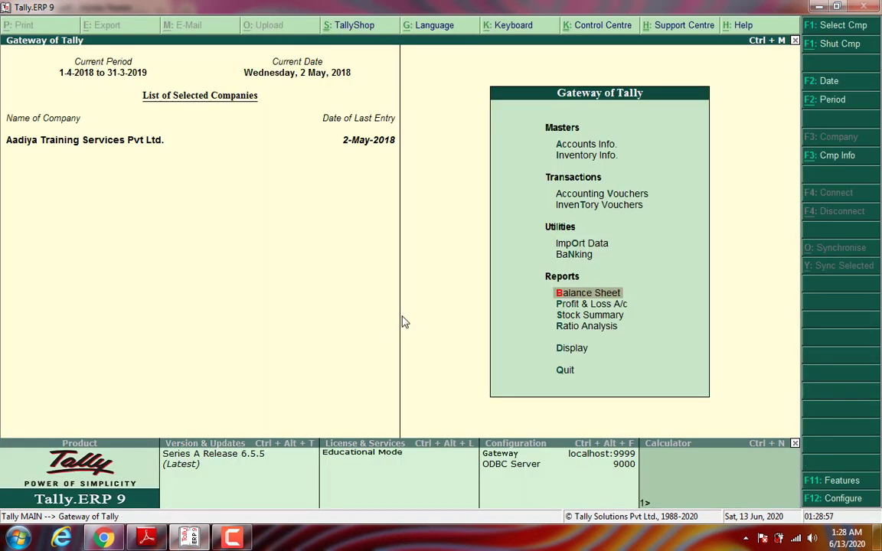
key(Up)
key(Up)
key(Up)
key(Up)
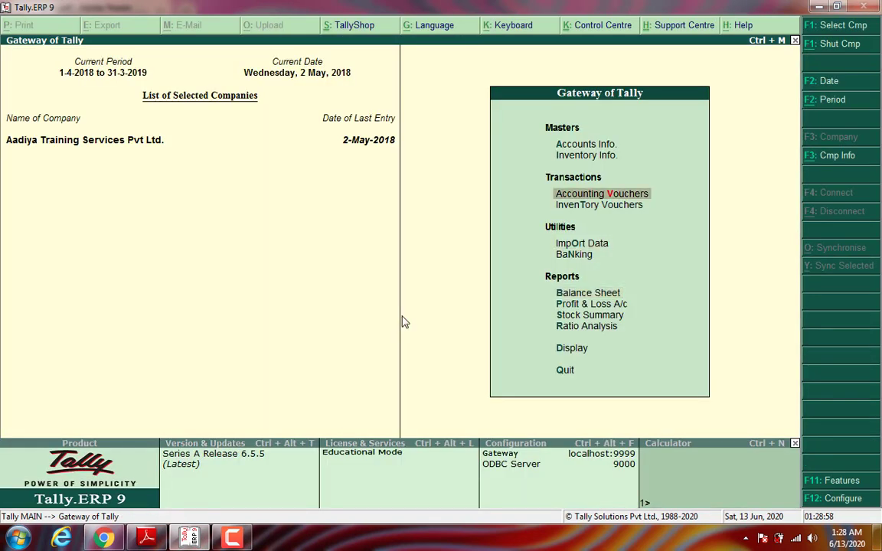
key(Return)
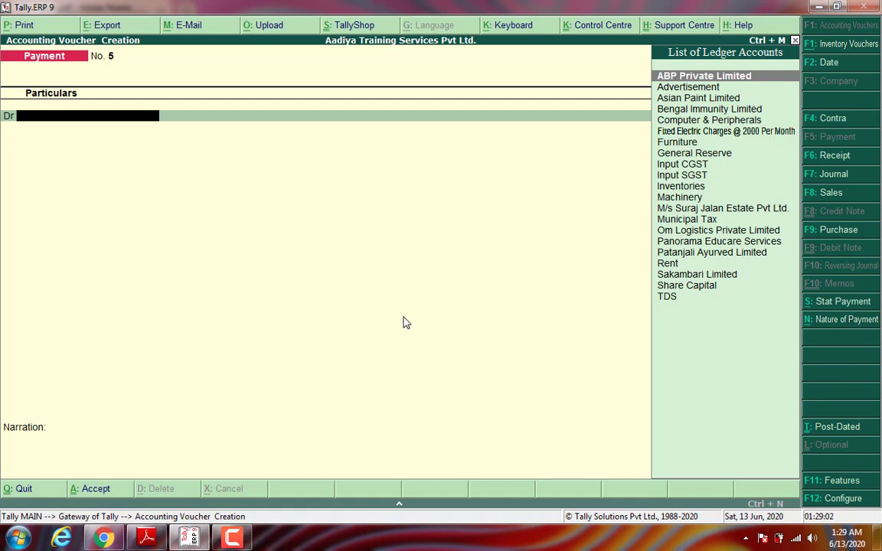
click(822, 232)
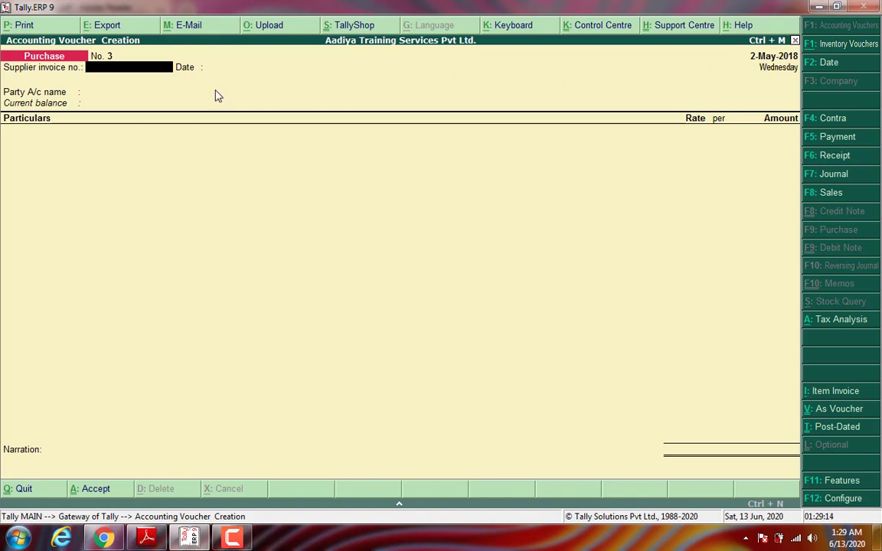
Step: Enter supplier invoice 005/2018-19 with party M/s Suraj Jalan Estate
text(005/2018-19)
key(Return)
key(Return)
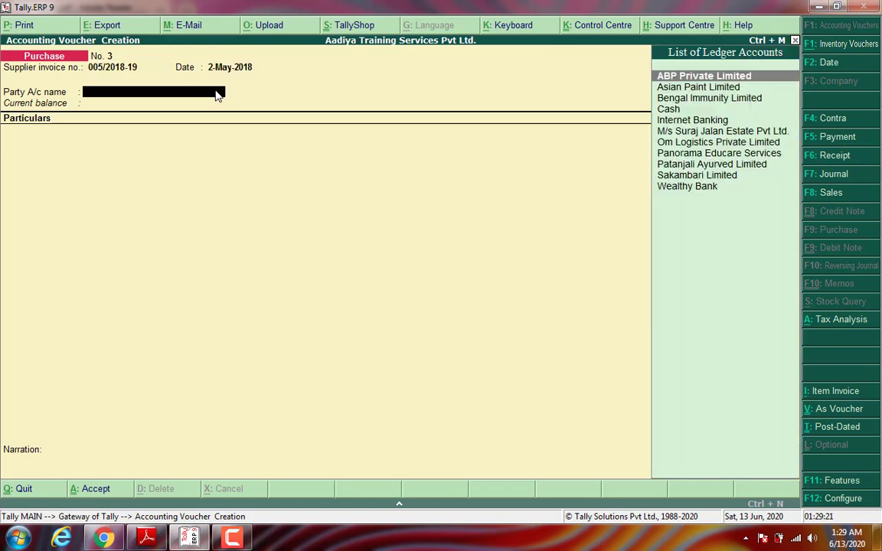
text(M/s)
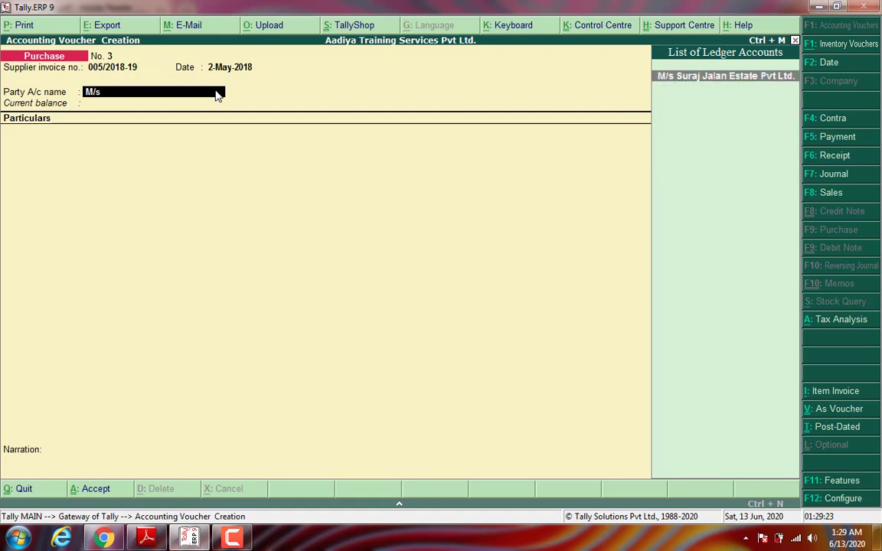
key(Return)
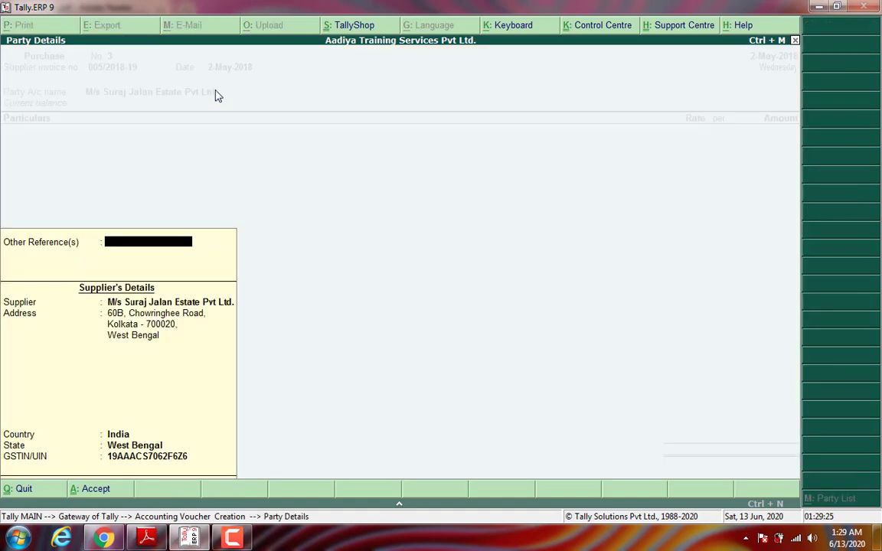
key(Return)
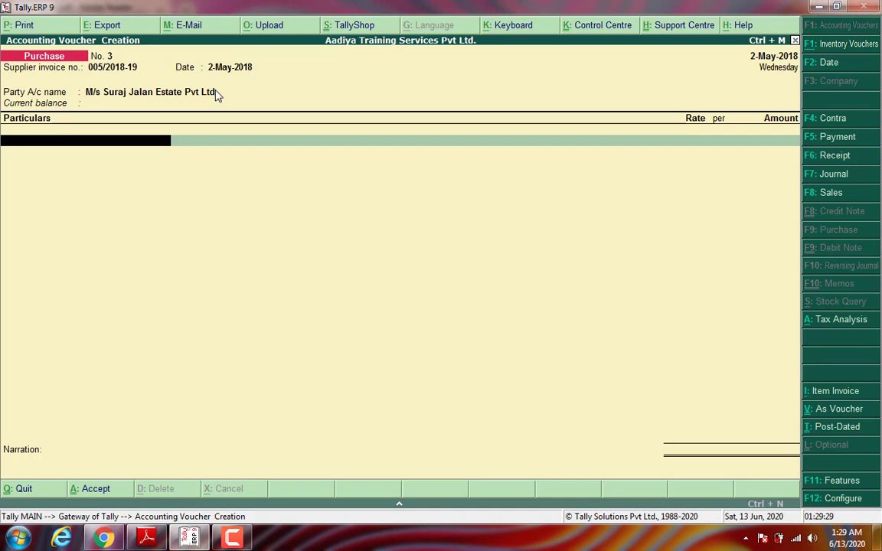
Step: Add Rent 15,000 plus Input CGST 1,350 and Input SGST 1,350
text(Ren)
key(Return)
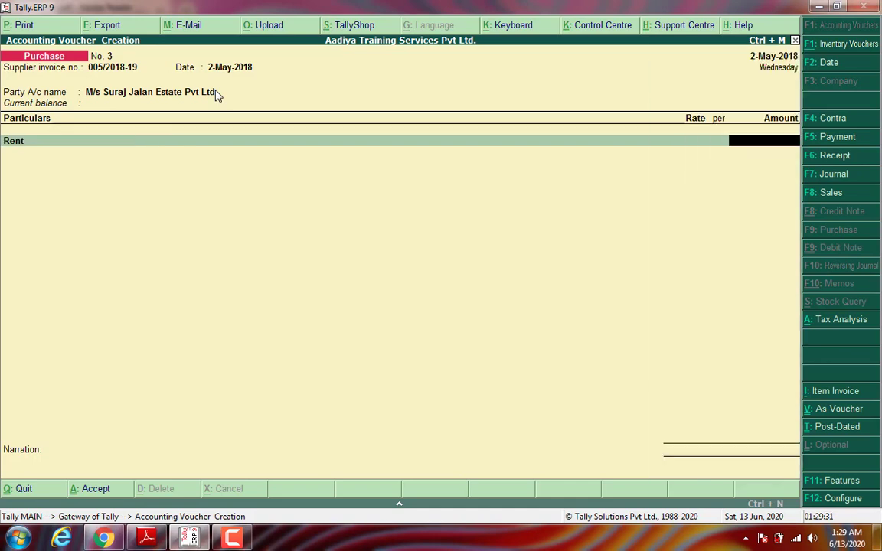
text(15000)
key(Return)
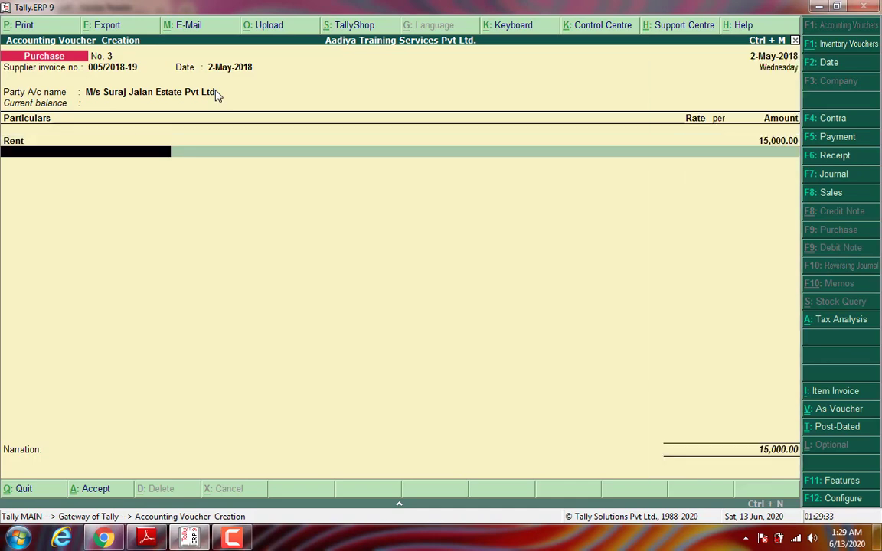
text(Input)
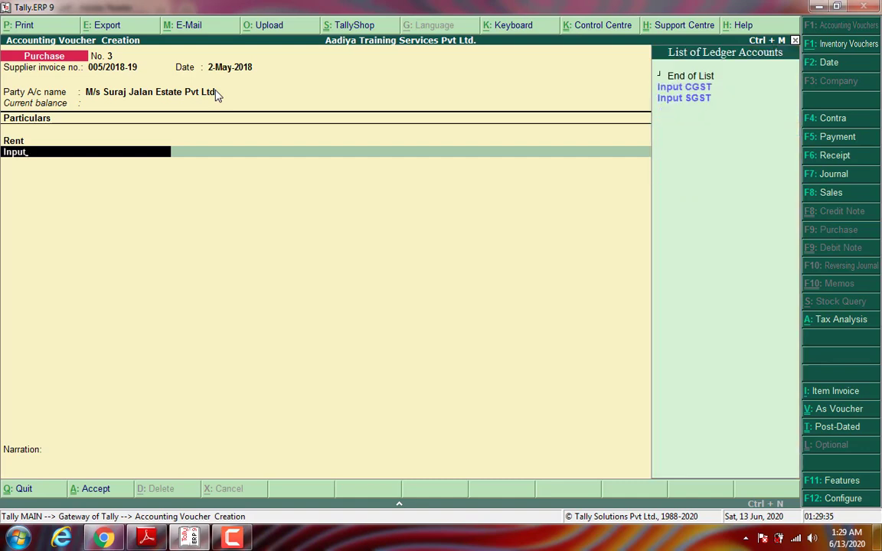
key(Return)
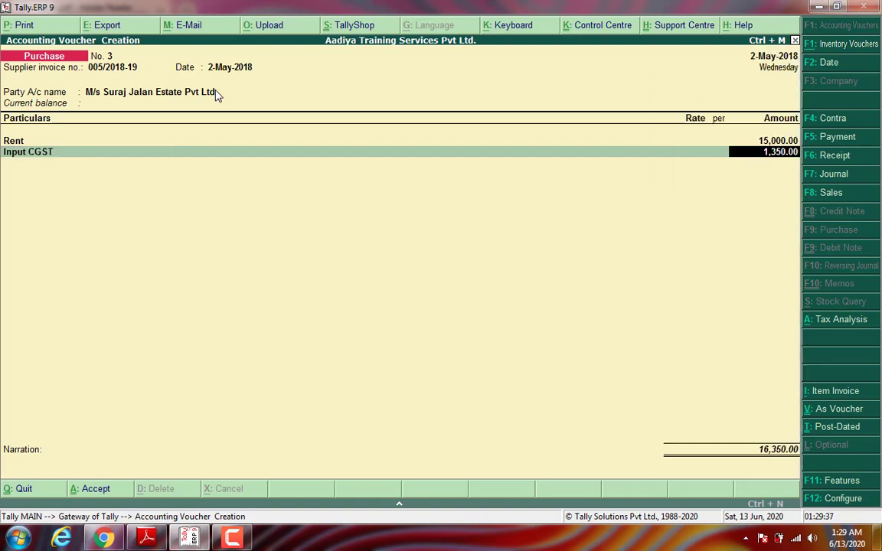
key(Return)
text(In)
key(Down)
key(Down)
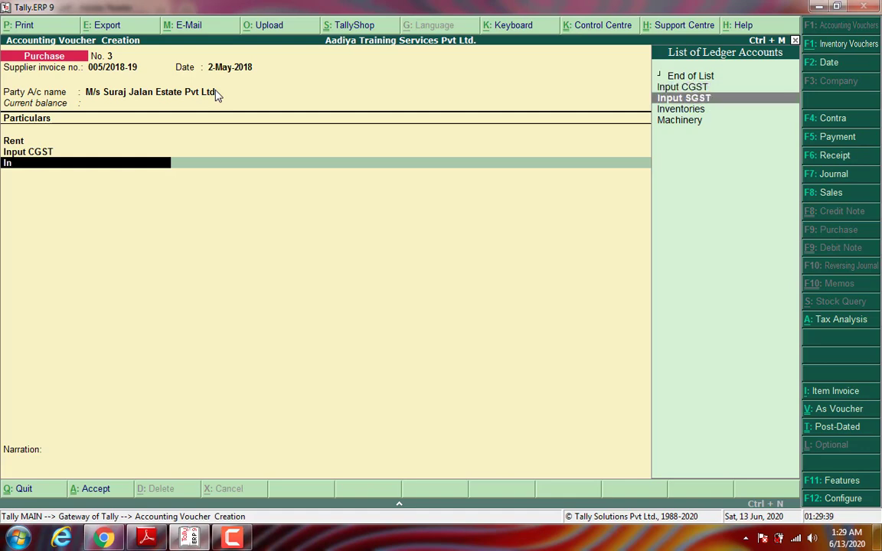
key(Return)
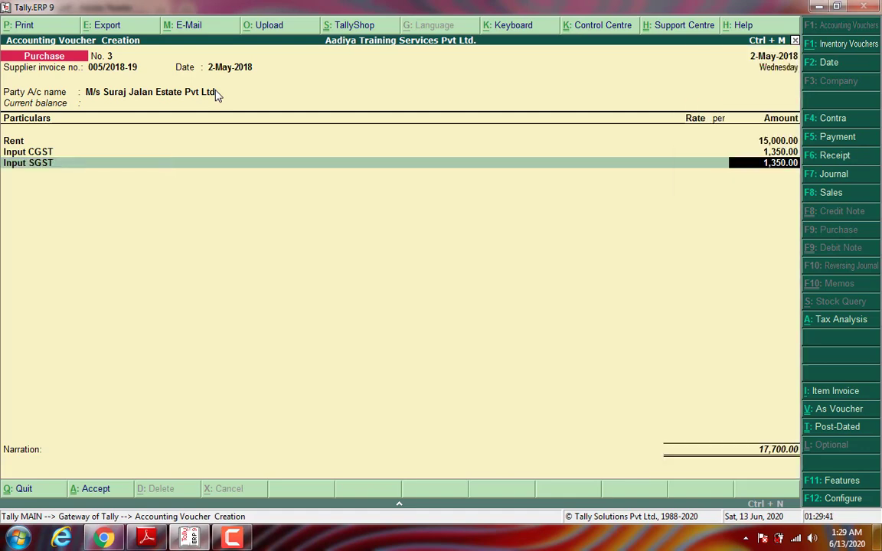
key(Return)
Step: Add Fixed Electric Charges 2,000, Municipal Tax 200 and TDS deduction of (-)1,700
text(Fixe)
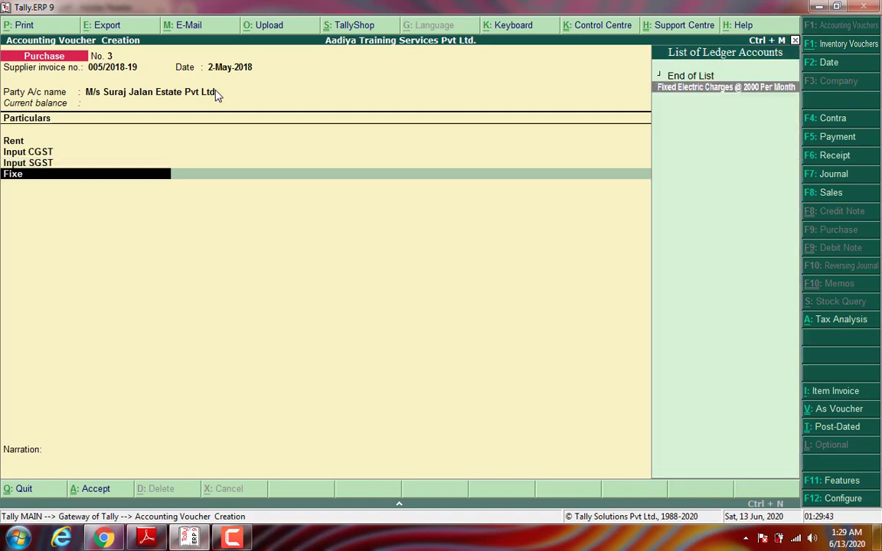
key(Return)
text(2)
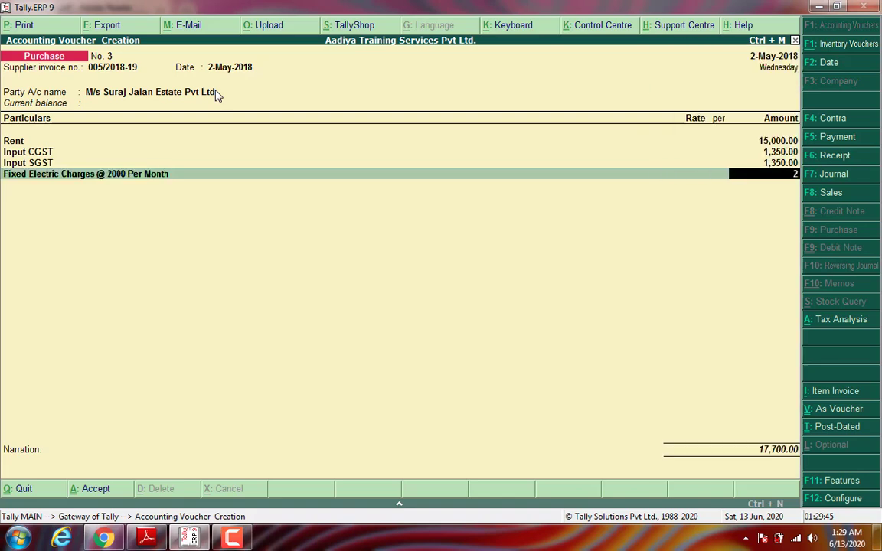
text(000)
key(Return)
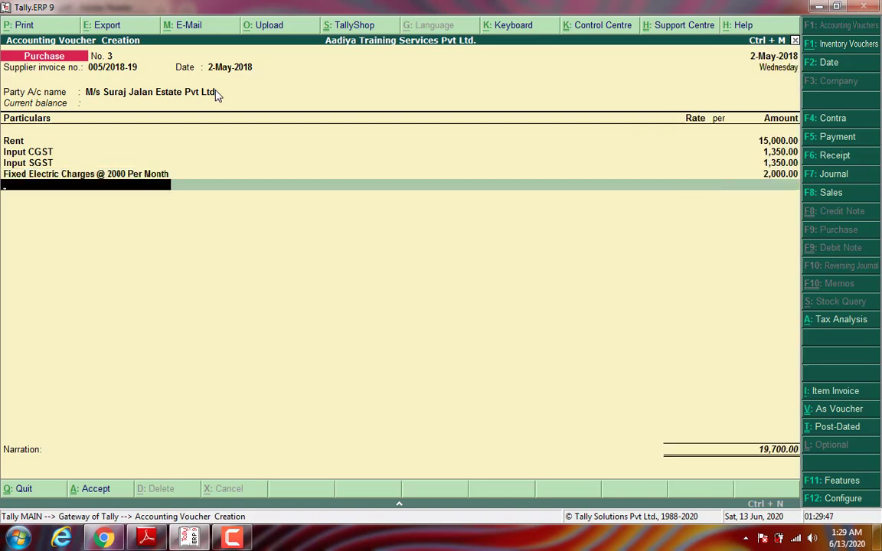
text(Mun)
key(Return)
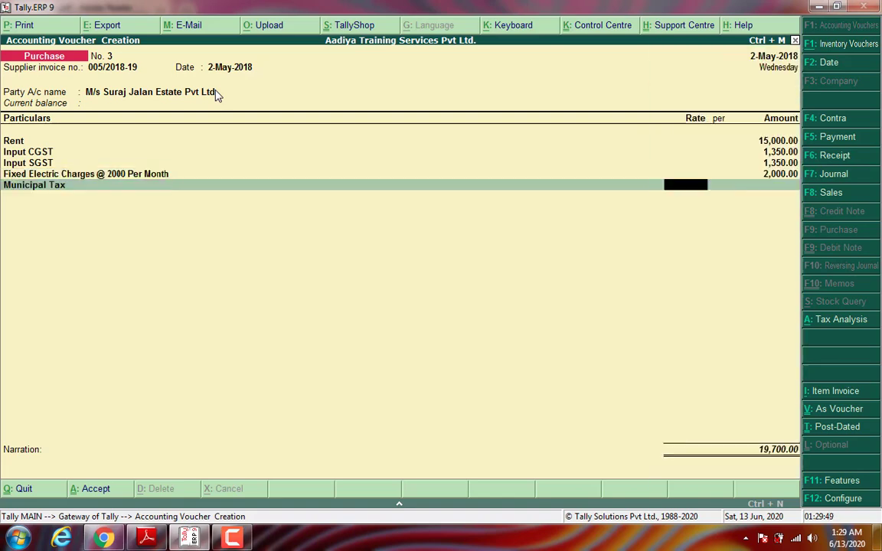
text(200)
key(Return)
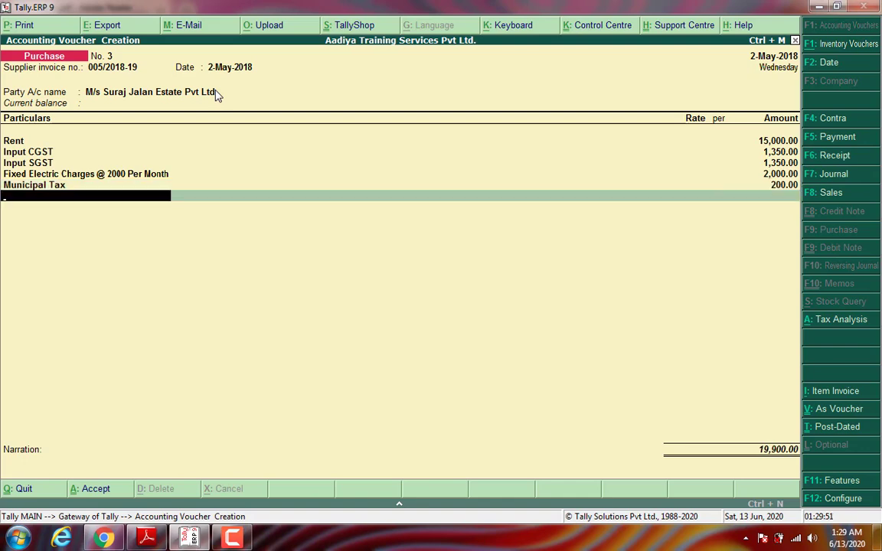
text(Tds)
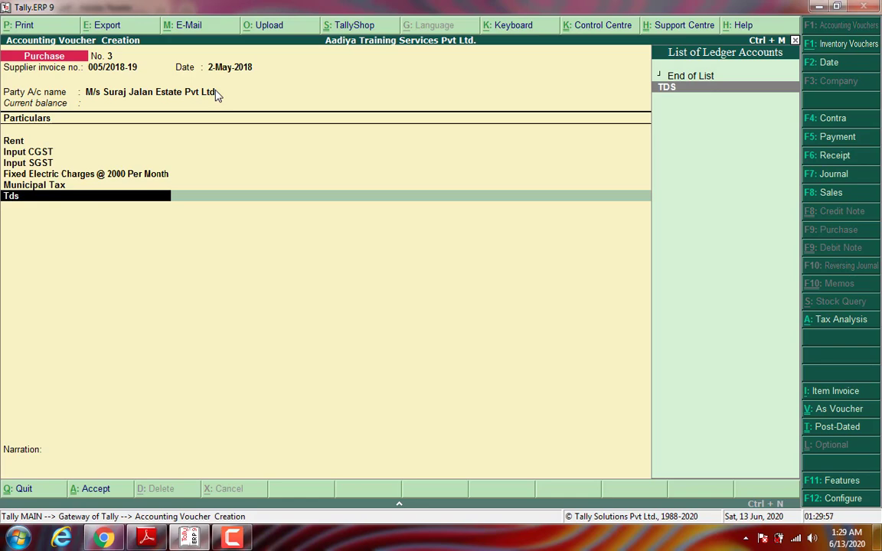
key(Return)
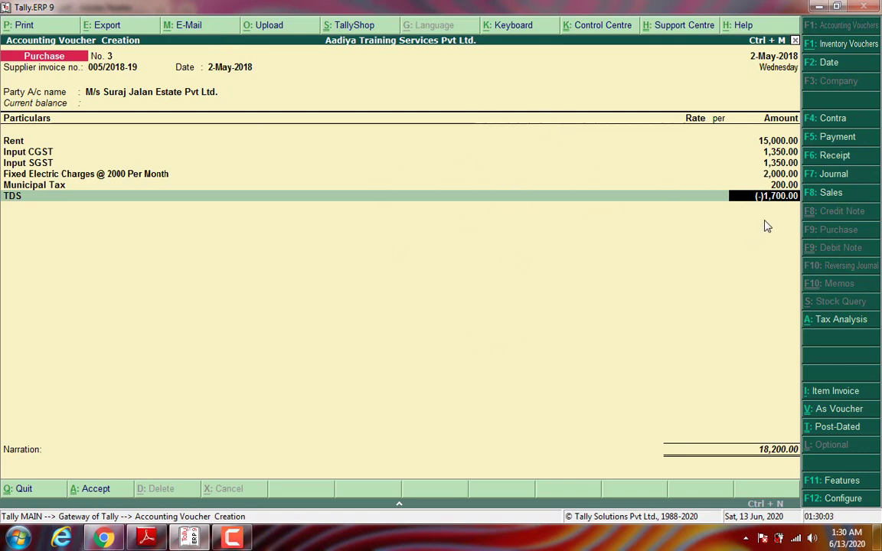
Step: Record the bill as a new reference 005/2018-19 in bill-wise details
key(Return)
key(Return)
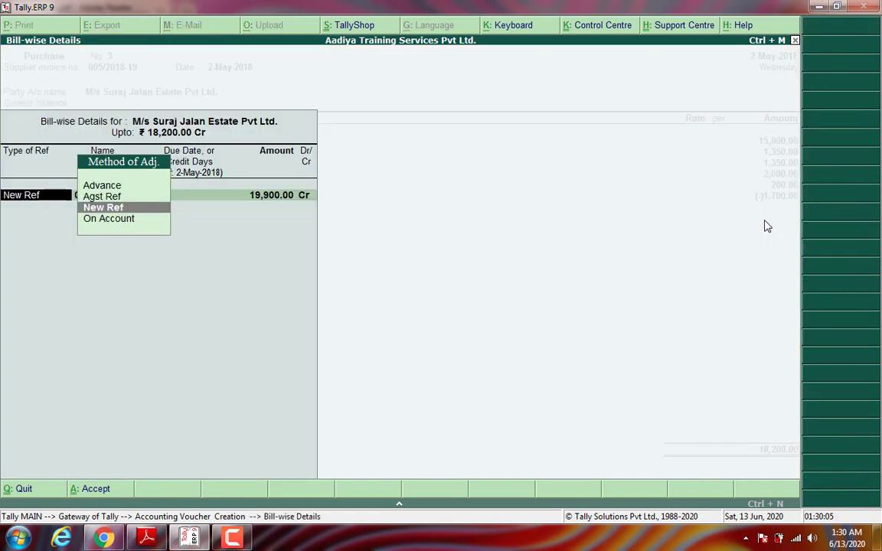
key(Return)
key(Return)
key(Return)
key(Return)
key(Return)
key(Return)
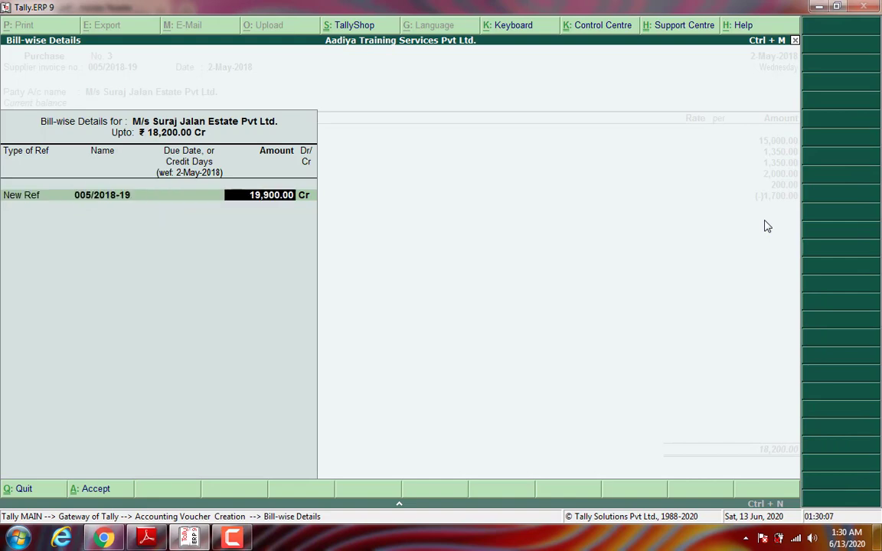
key(Return)
key(Return)
key(Return)
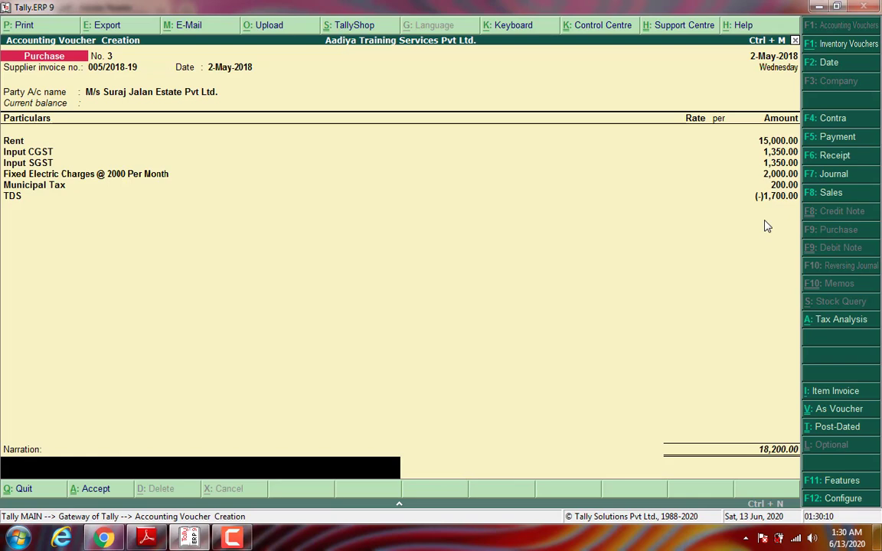
Step: Add narration 'Being Rent due for the month of May 2018.' and save the voucher
text(Being Rent due fot hte)
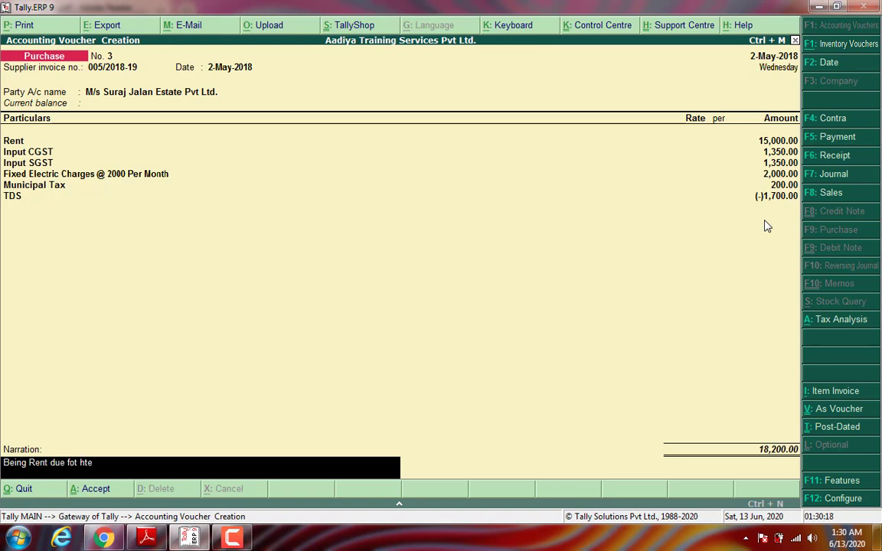
key(BackSpace)
key(BackSpace)
key(BackSpace)
key(BackSpace)
key(BackSpace)
text(r the month of May)
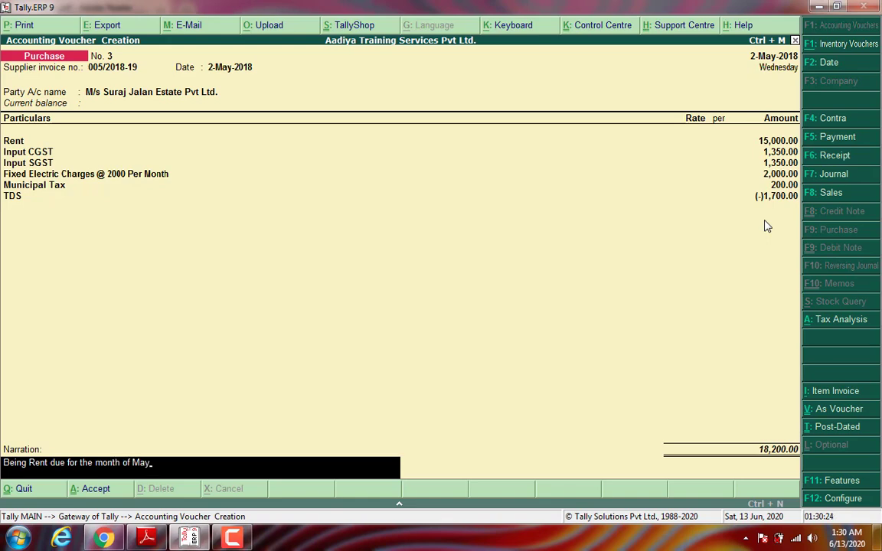
text( 2018.)
key(Return)
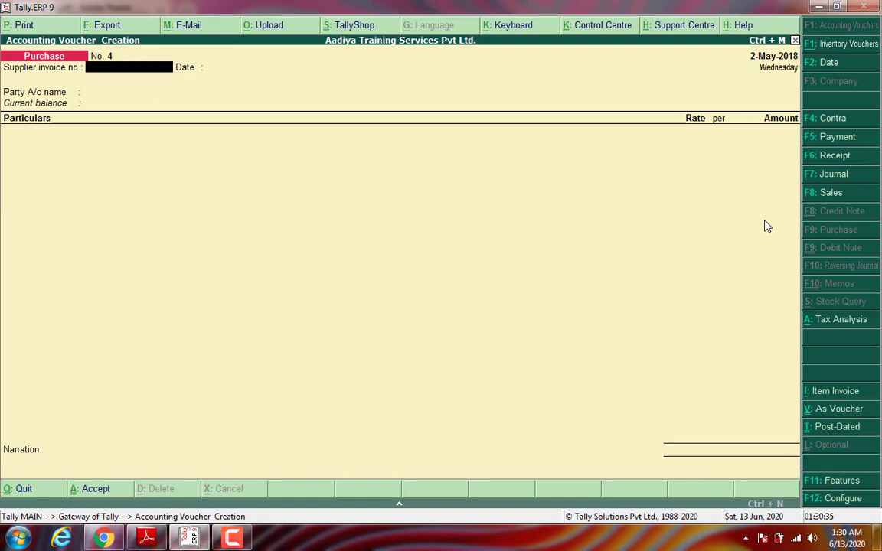
Step: View the rent cheque on page 13 of the PDF, then return to Tally
click(148, 540)
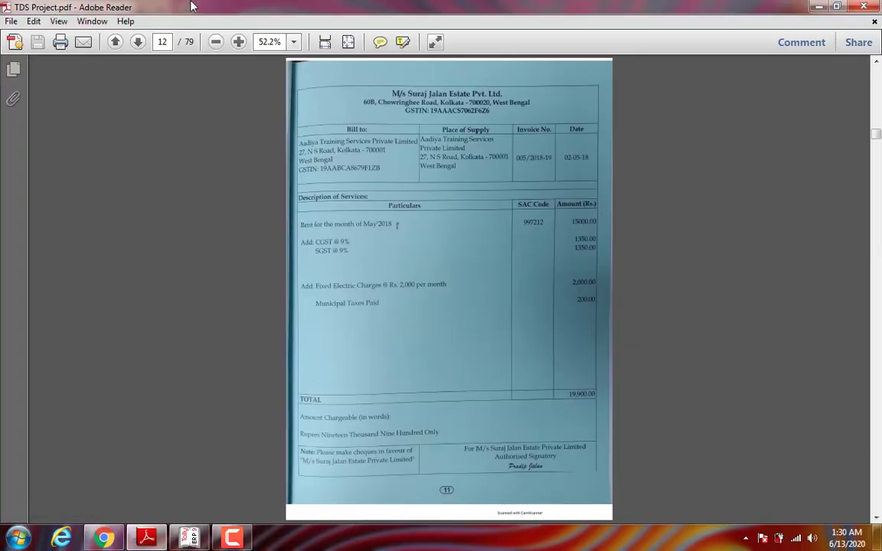
click(139, 43)
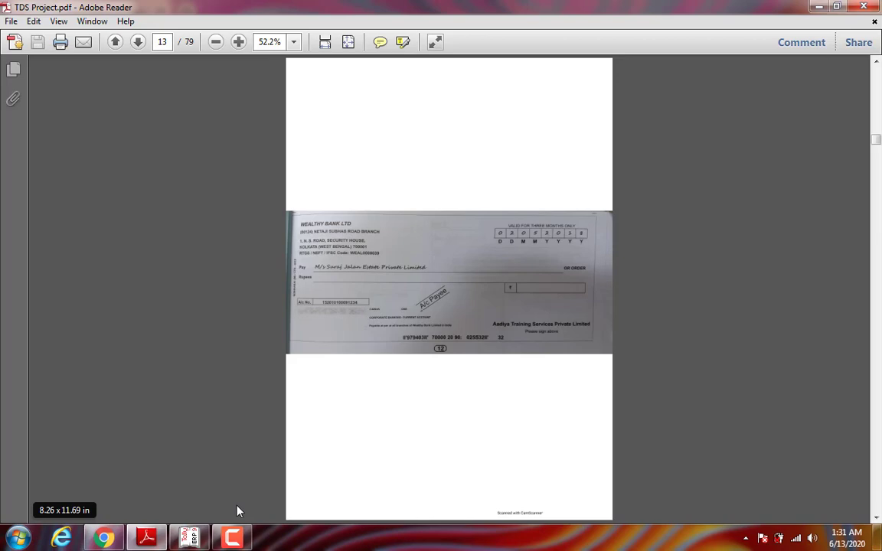
click(189, 539)
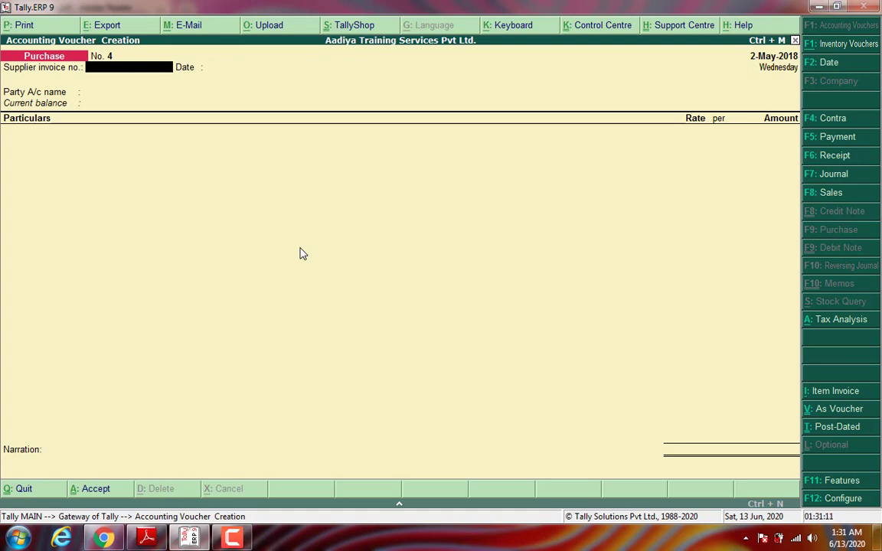
Step: Start a Payment voucher debiting M/s Suraj Jalan Estate Pvt Ltd. with 18,200
key(F5)
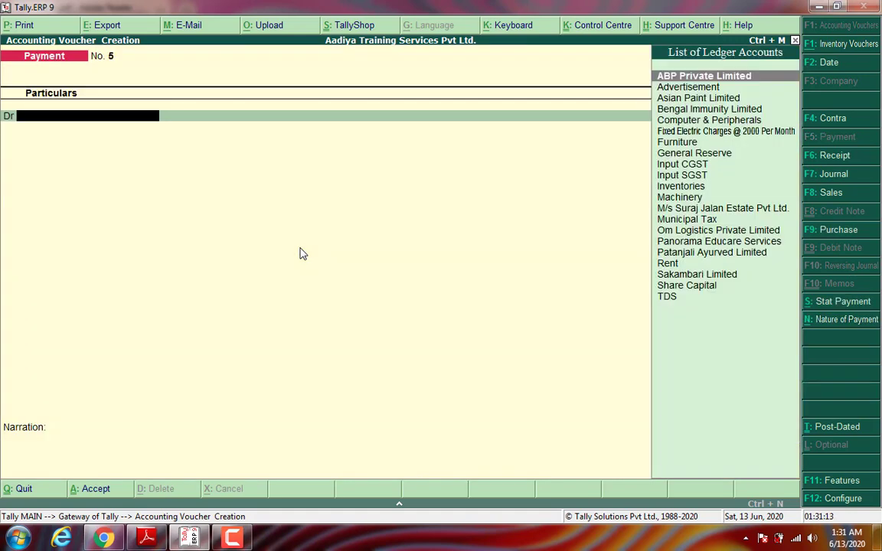
text(M/s)
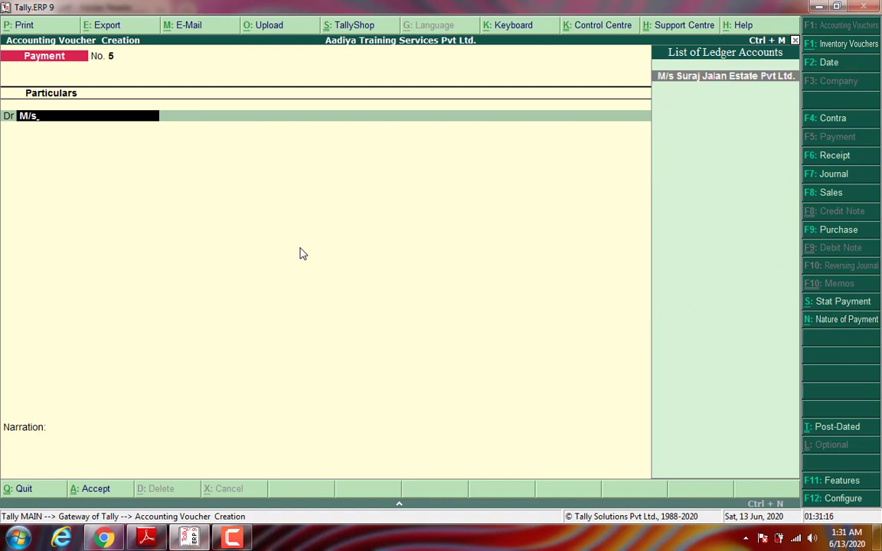
key(Return)
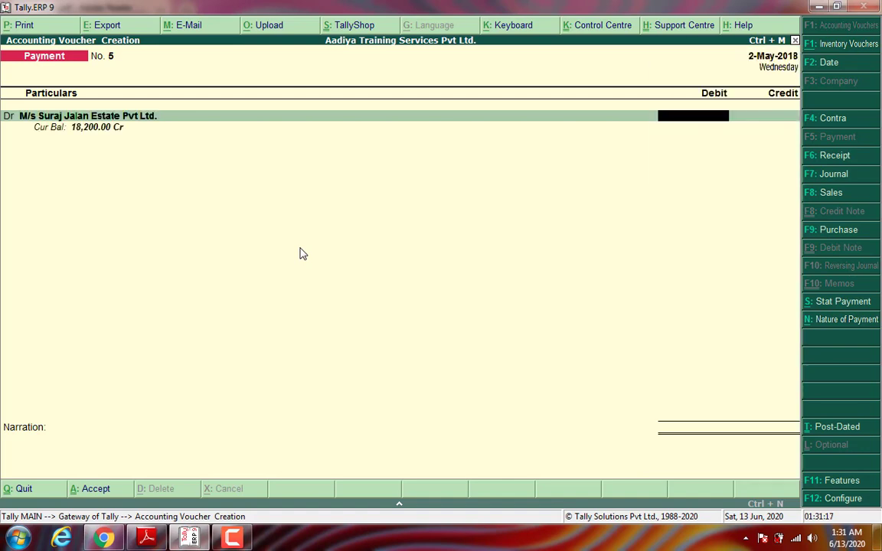
text(18200)
key(Return)
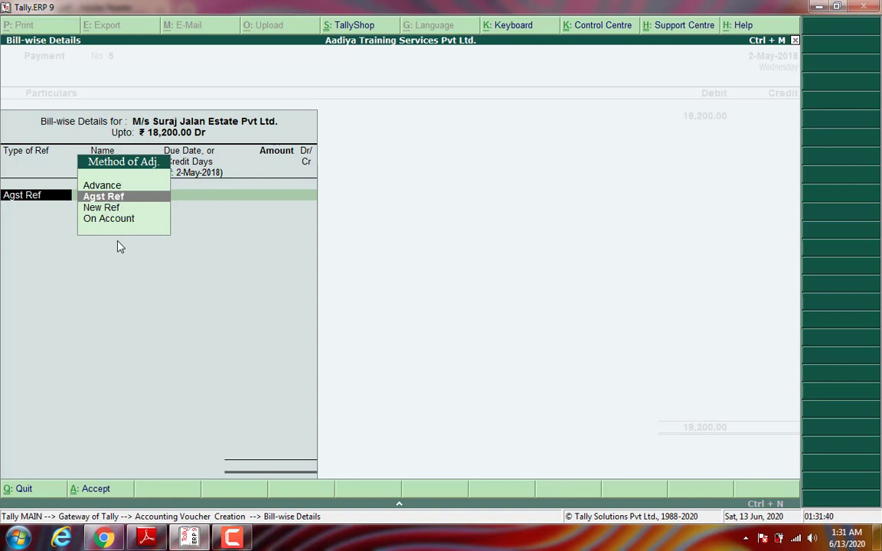
Step: Adjust the payment against pending bill 005/2018-19 for 18,200
key(Return)
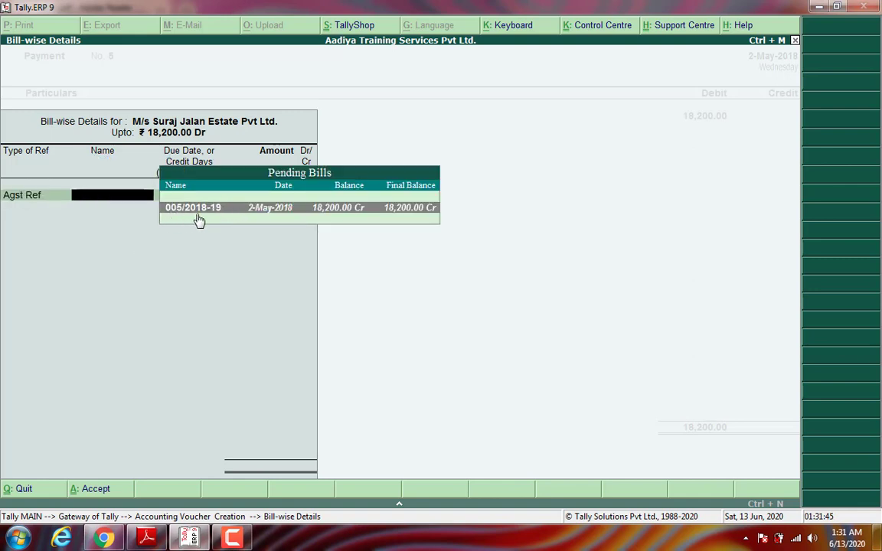
click(401, 217)
key(Return)
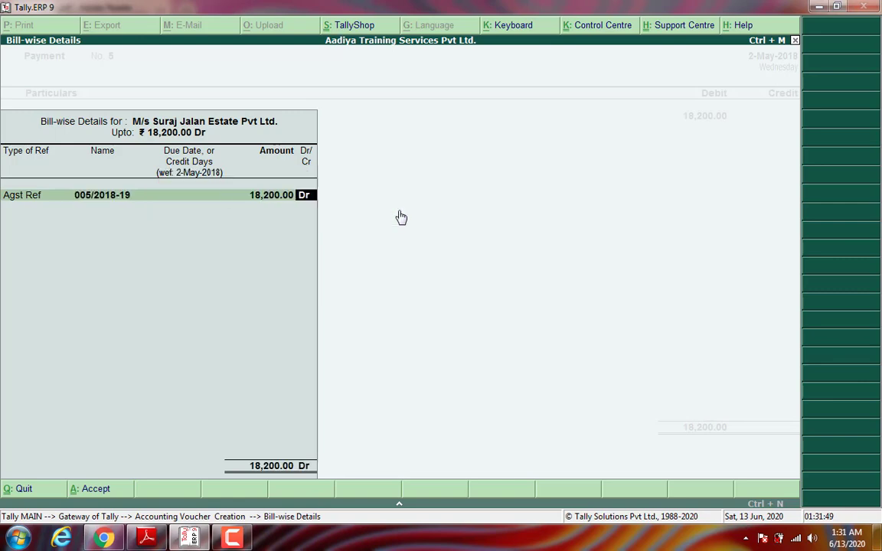
key(Return)
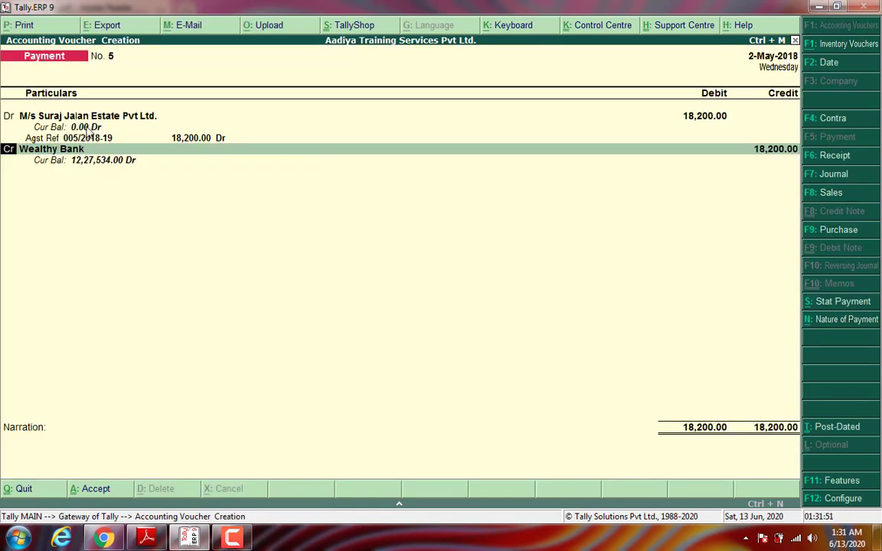
Step: Credit Wealthy Bank by cheque 979403, add narration 'Bieng Made payment.' and save
key(Return)
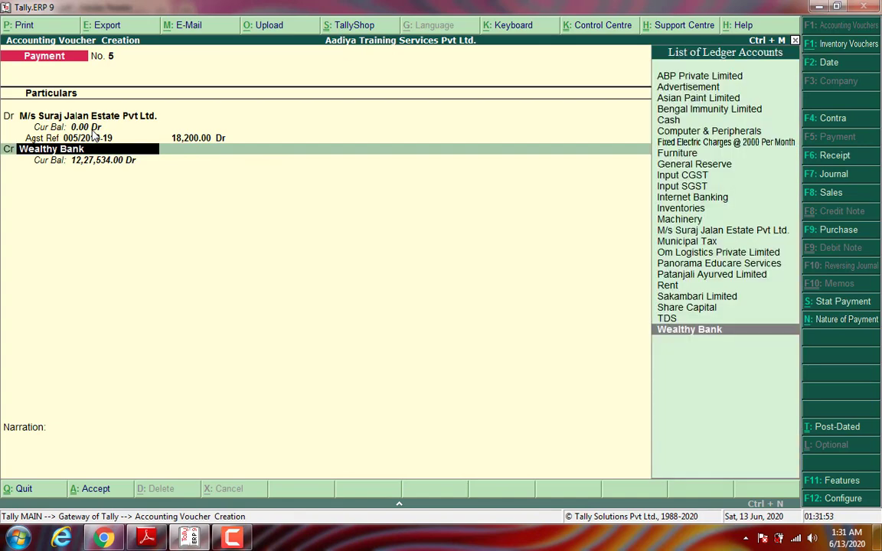
key(Return)
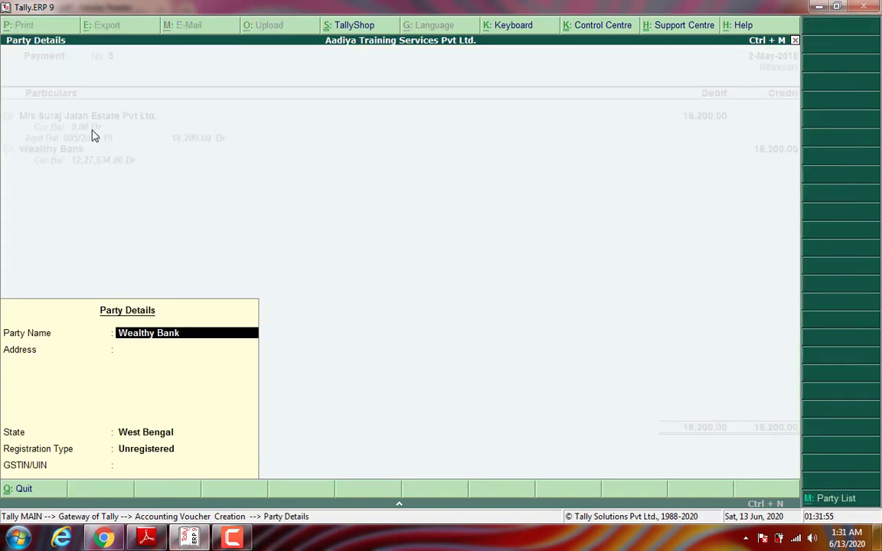
key(Return)
key(Return)
key(Return)
key(Return)
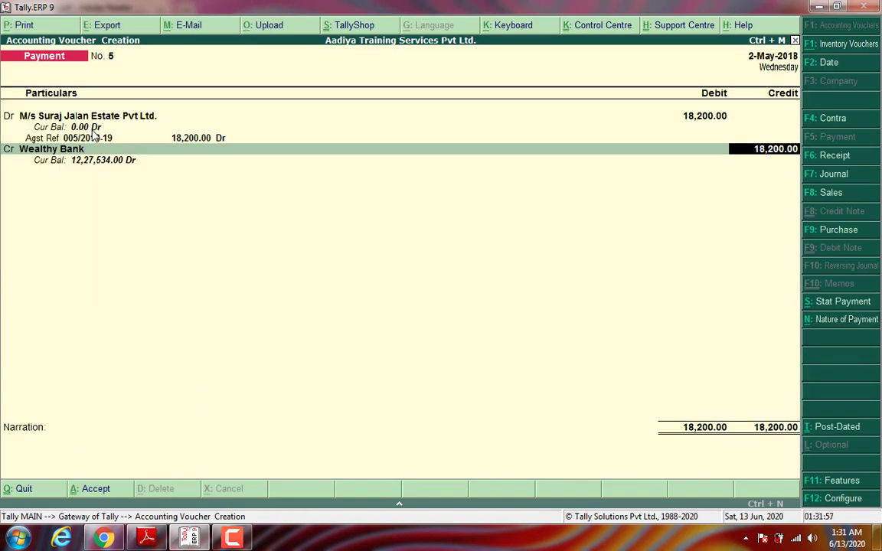
key(Return)
key(Return)
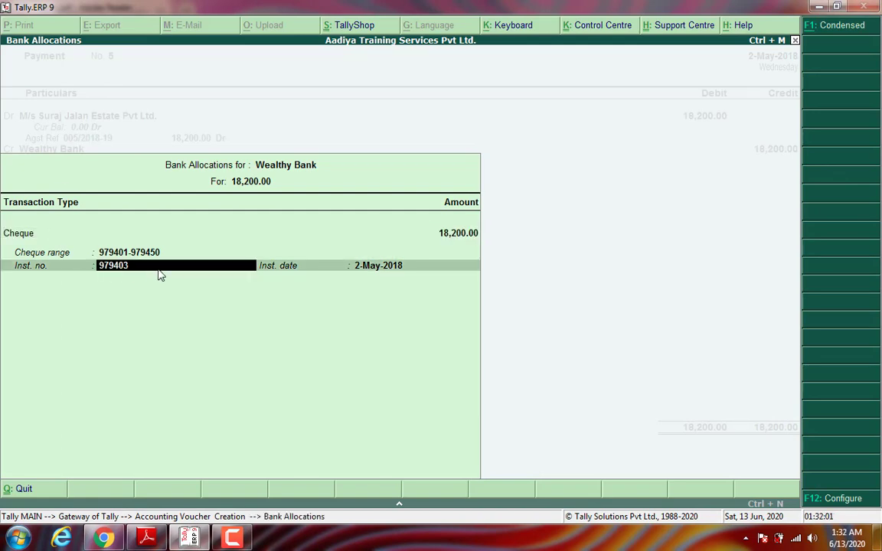
key(Return)
key(Return)
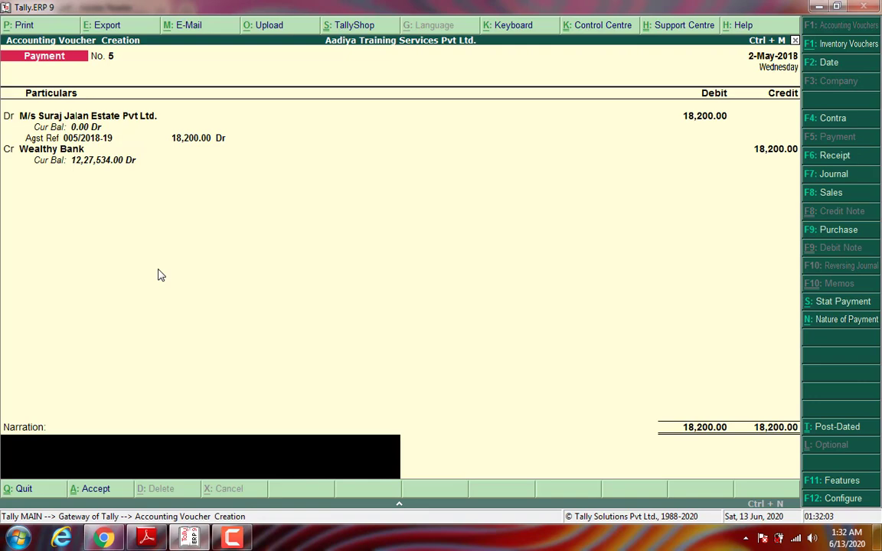
text(Bieng Made payment.)
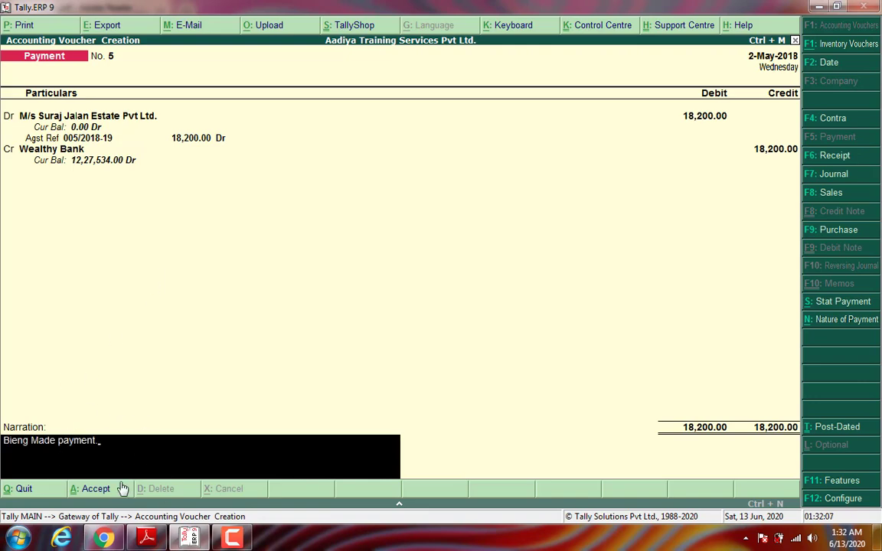
key(Return)
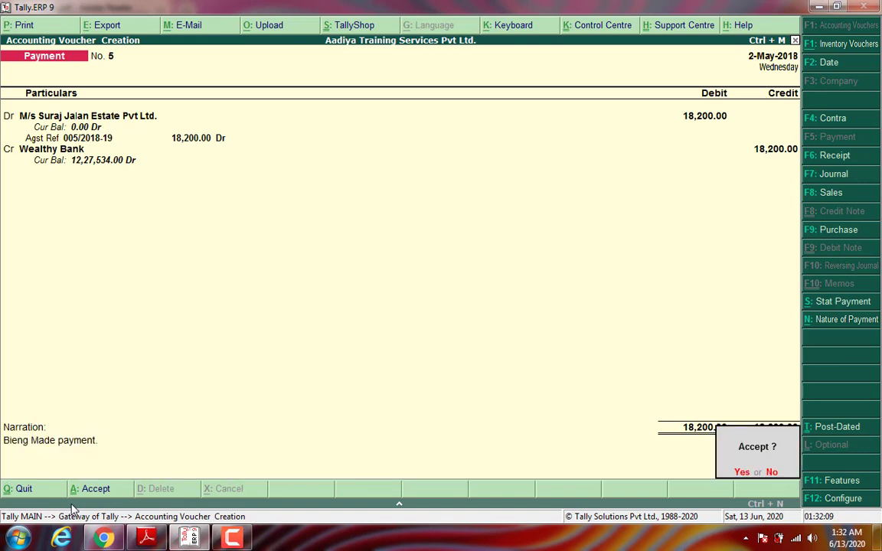
key(Return)
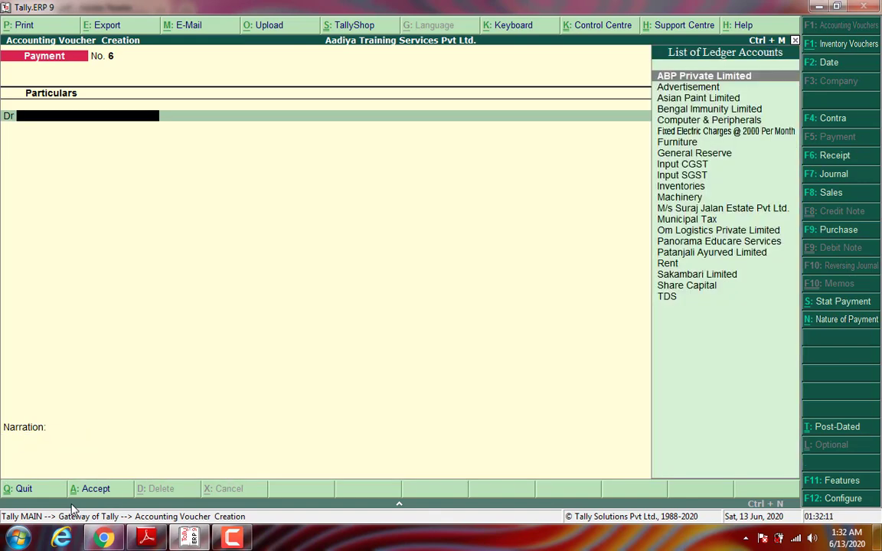
Step: Review the 16,000 shop-repair bill on PDF page 14, then return to Tally
click(146, 539)
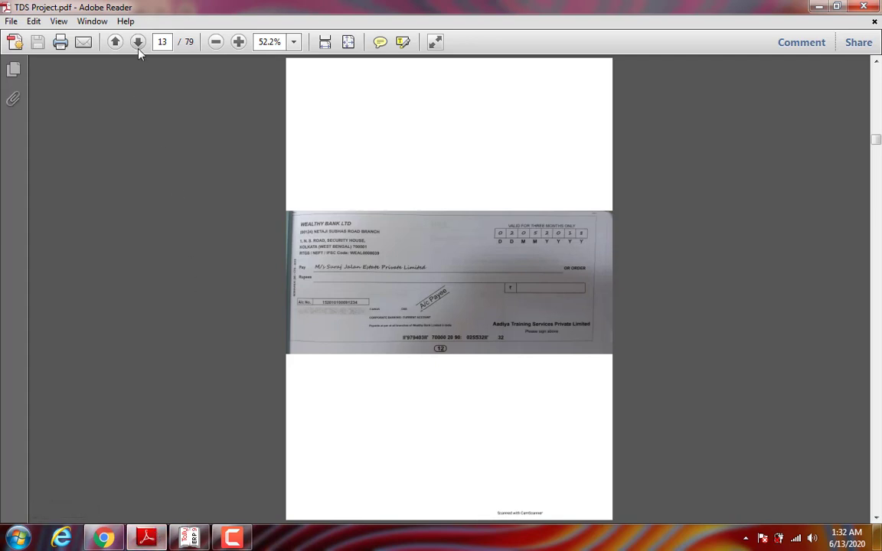
click(138, 44)
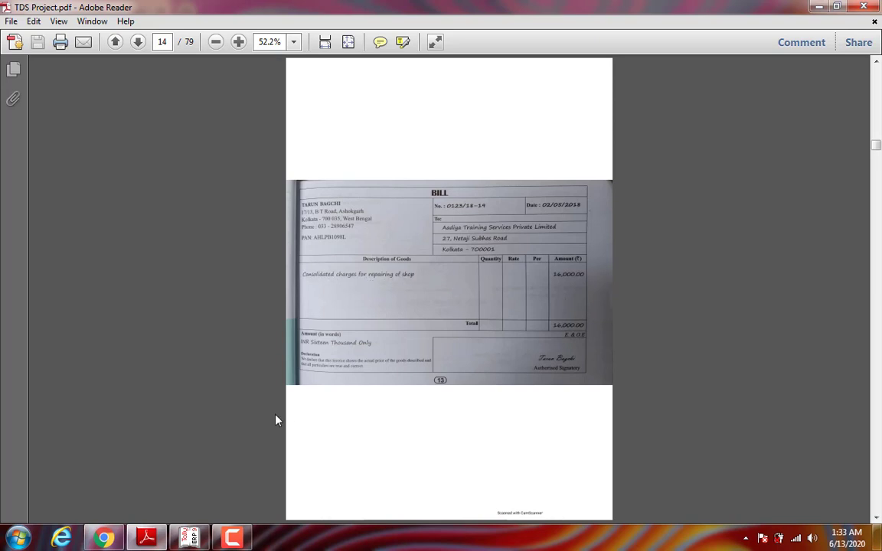
click(190, 539)
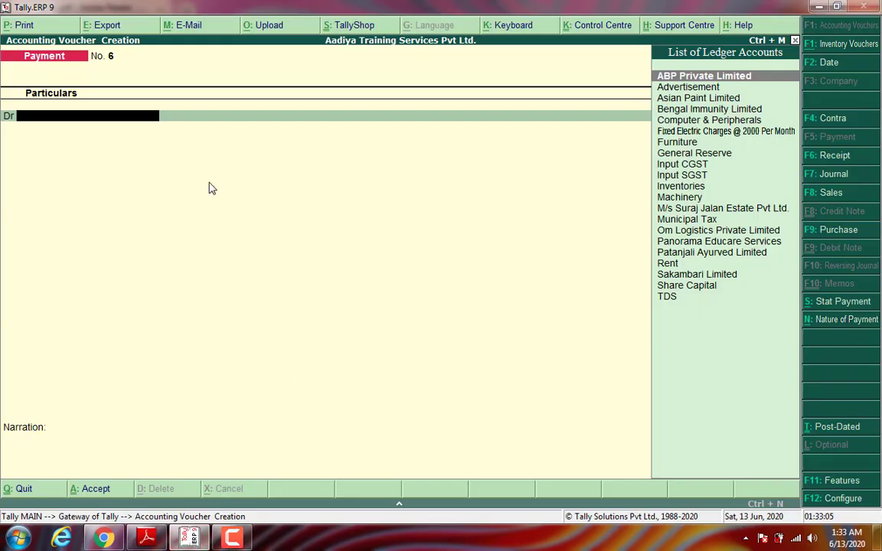
Step: Quit the payment voucher and go to Accounts Info. > Ledgers > Create
key(Escape)
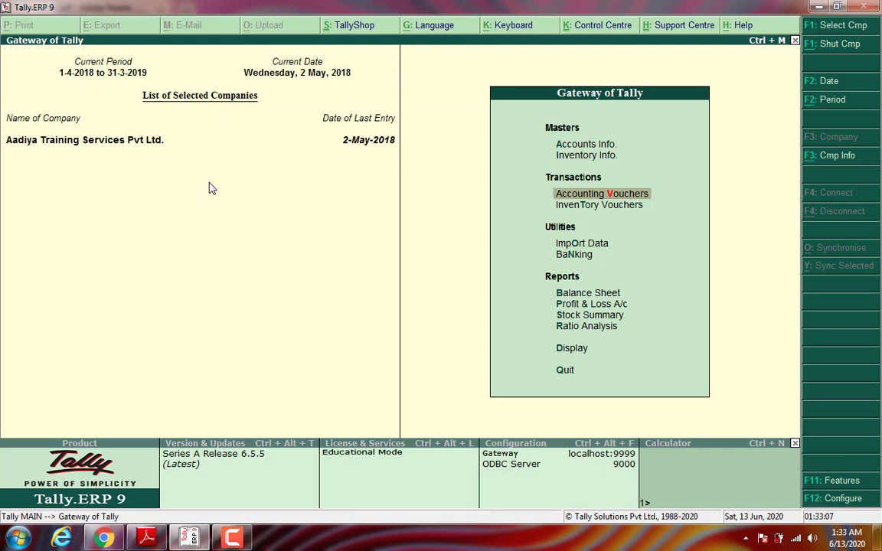
key(Up)
key(Up)
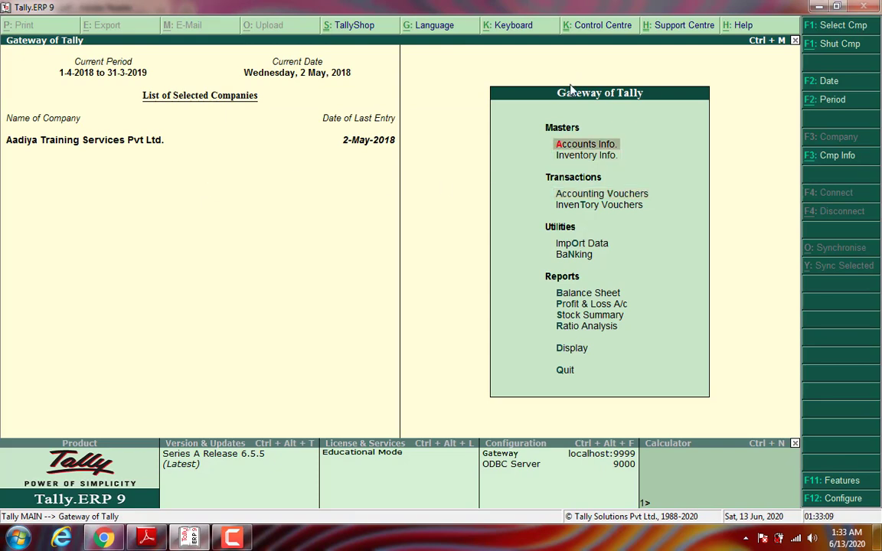
key(Return)
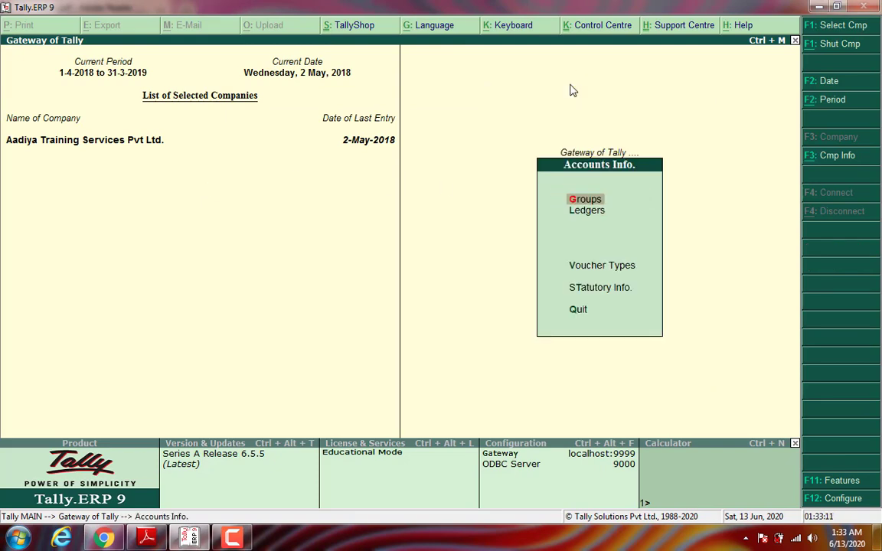
key(Down)
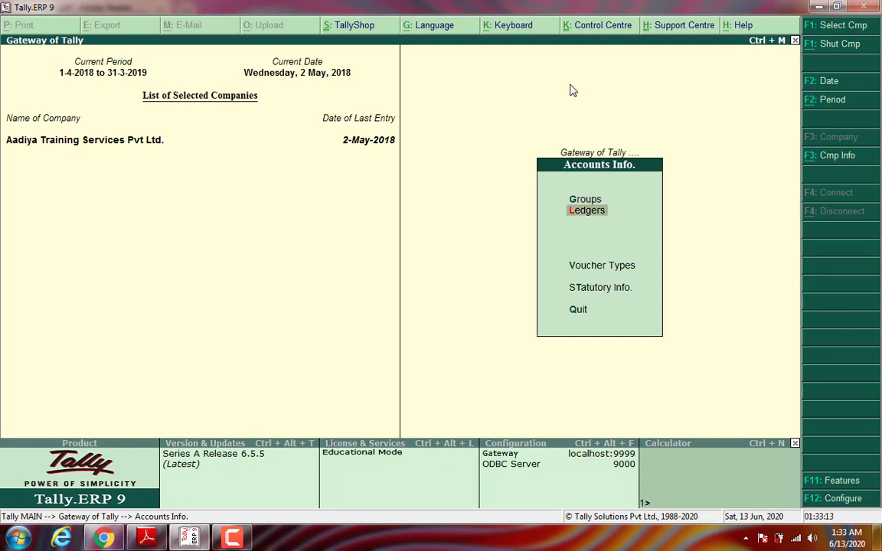
key(Return)
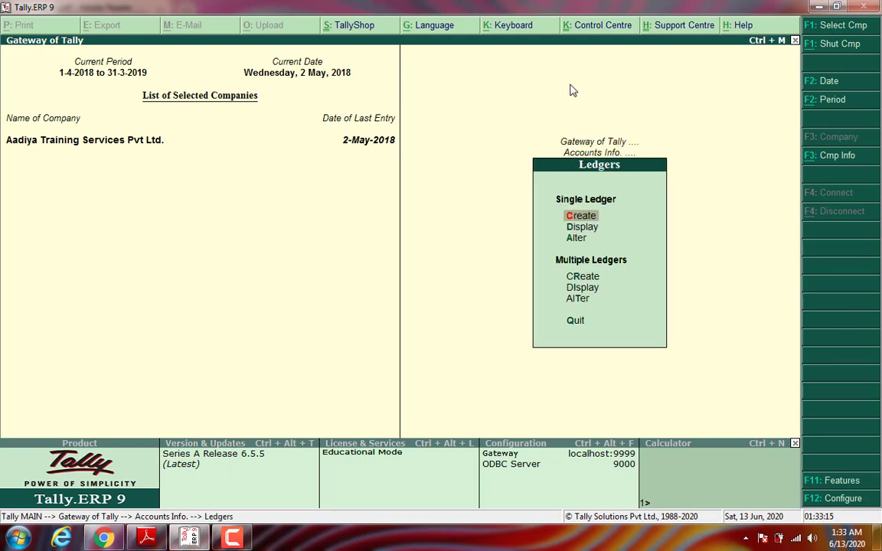
key(Return)
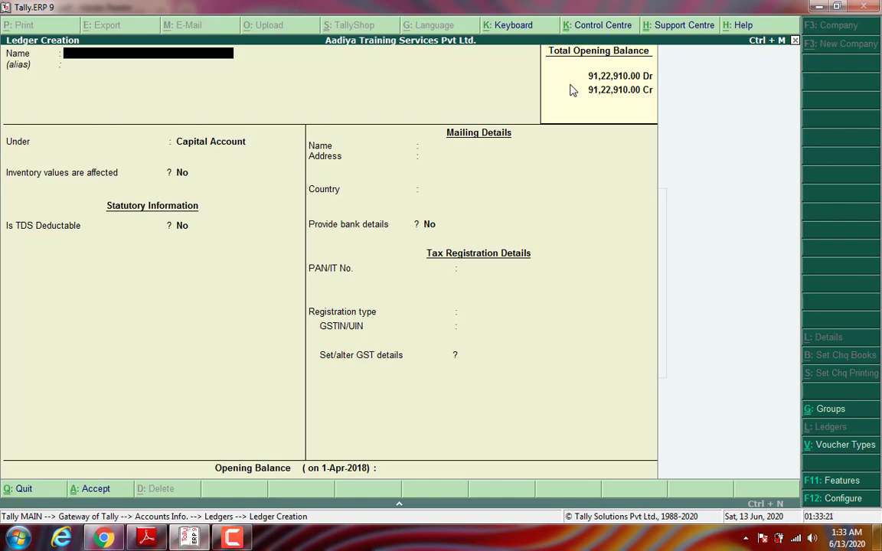
Step: Name the new ledger 'Repairing of Shop' and place it under Indirect Expenses
text(Repairing of Hs)
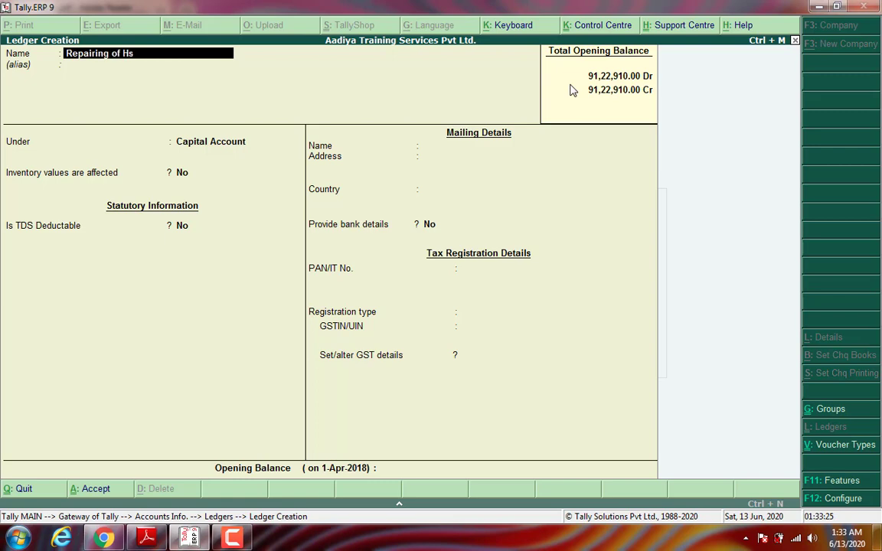
key(BackSpace)
key(BackSpace)
text(Shop)
key(Return)
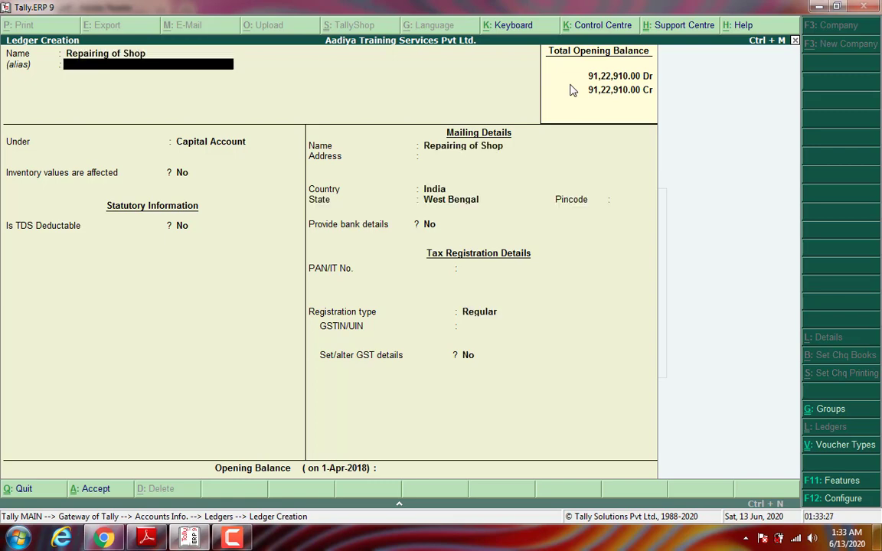
key(Return)
text(Ind)
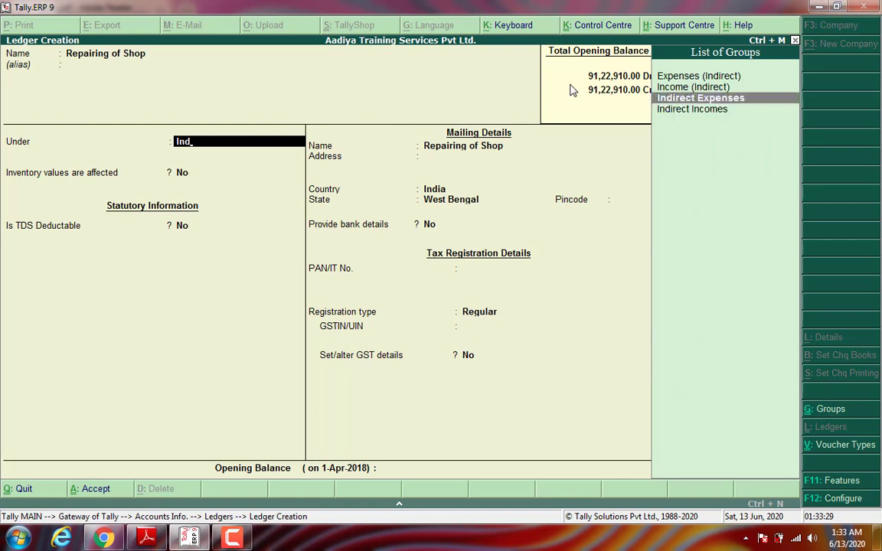
key(Return)
key(Return)
key(Return)
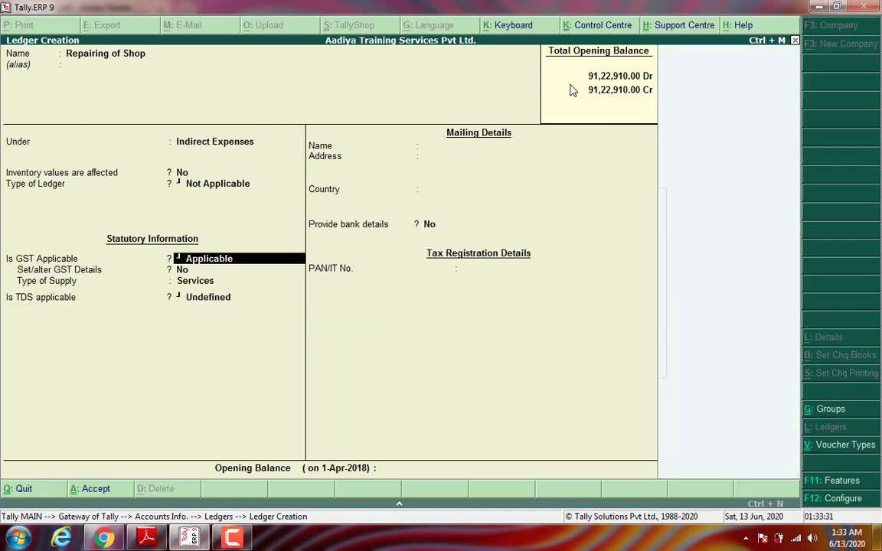
Step: Set both GST and TDS applicability to Not Applicable
key(BackSpace)
key(Down)
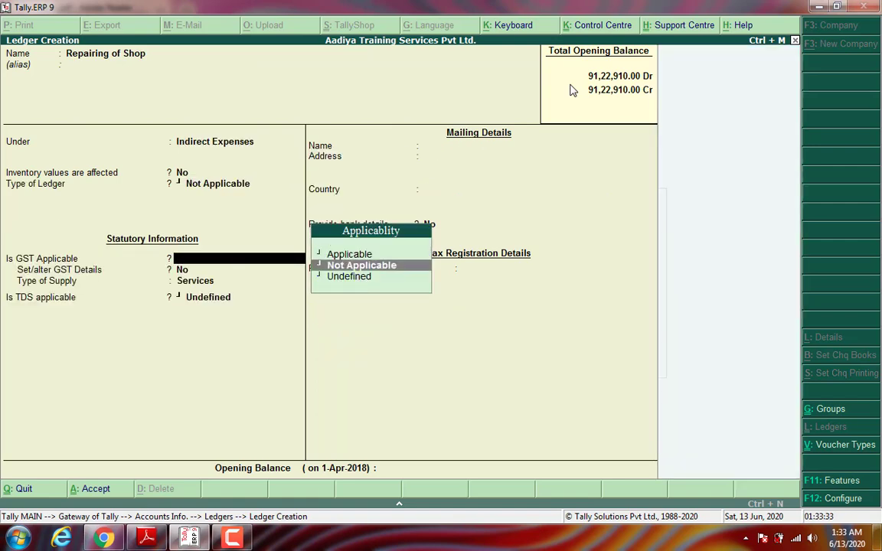
key(Return)
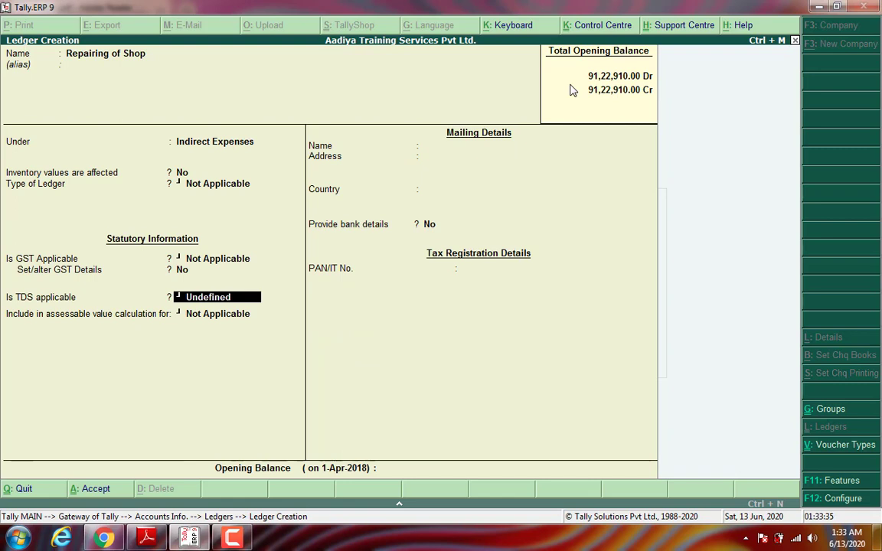
key(BackSpace)
key(Down)
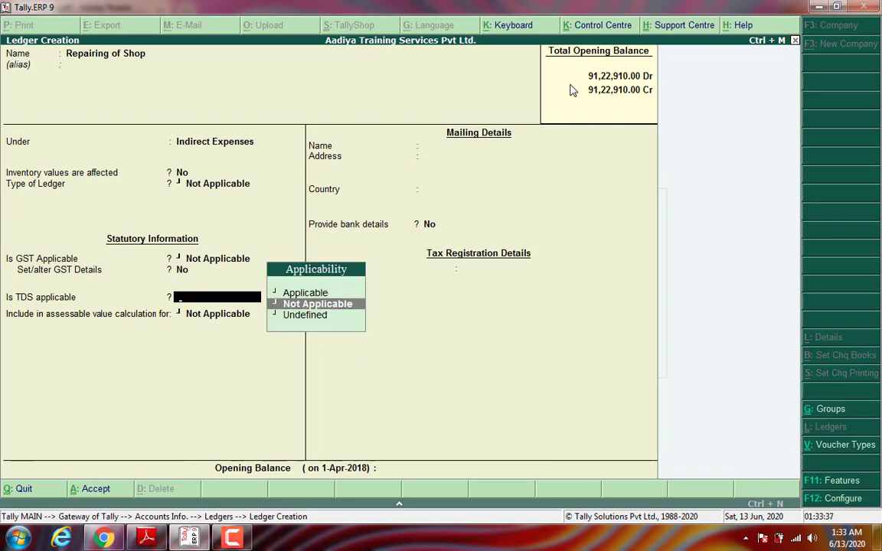
key(Return)
key(Return)
key(Return)
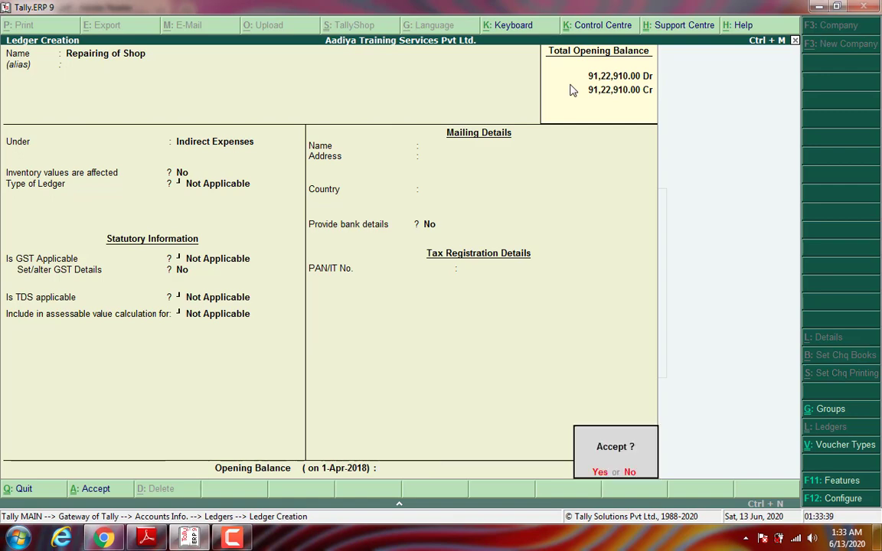
key(Return)
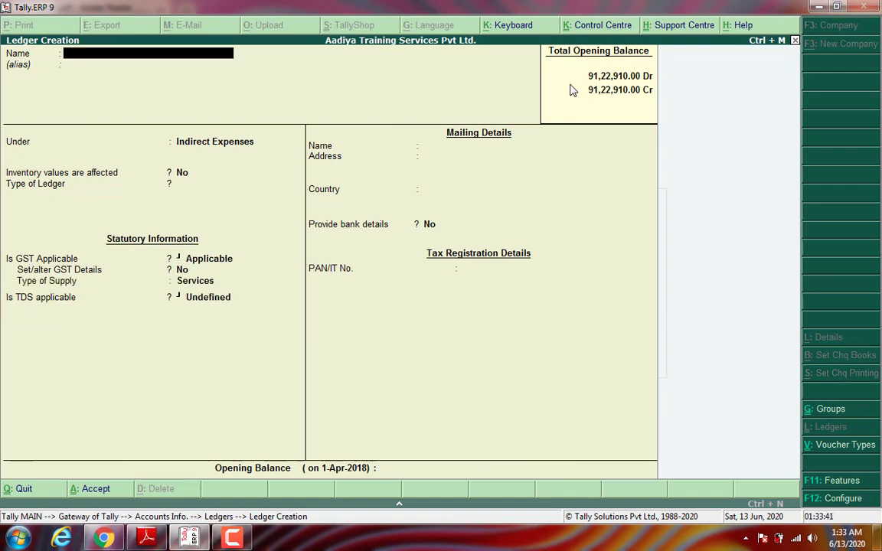
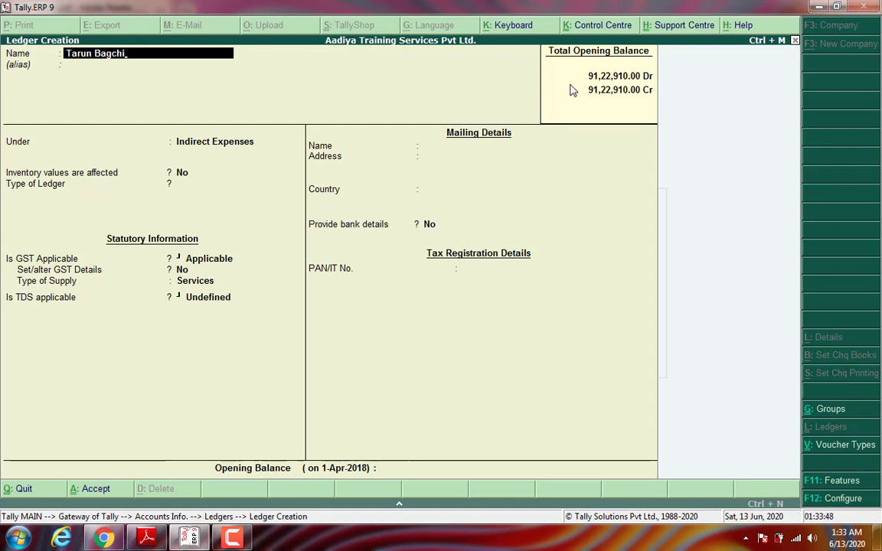
Step: Create a ledger named after the landlord under Sundry Creditors, leaving TDS not deductible
key(Return)
key(Return)
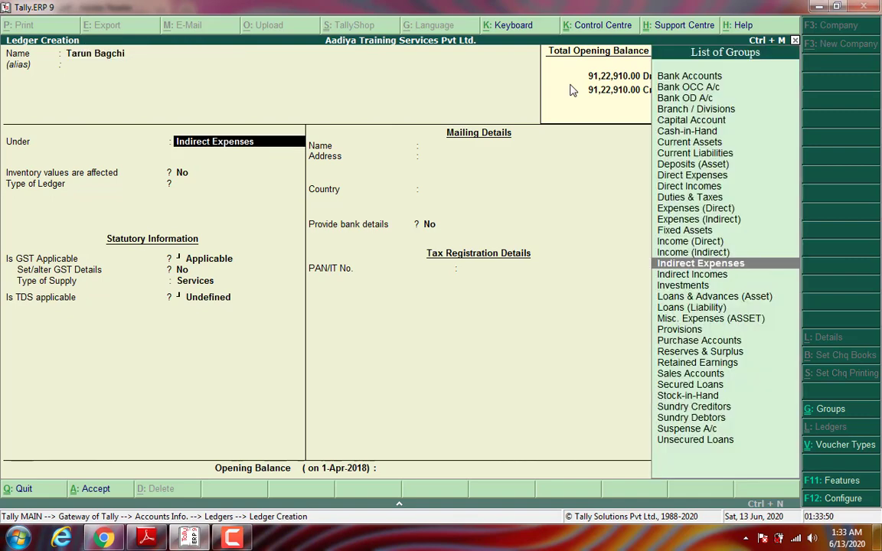
text(Sund)
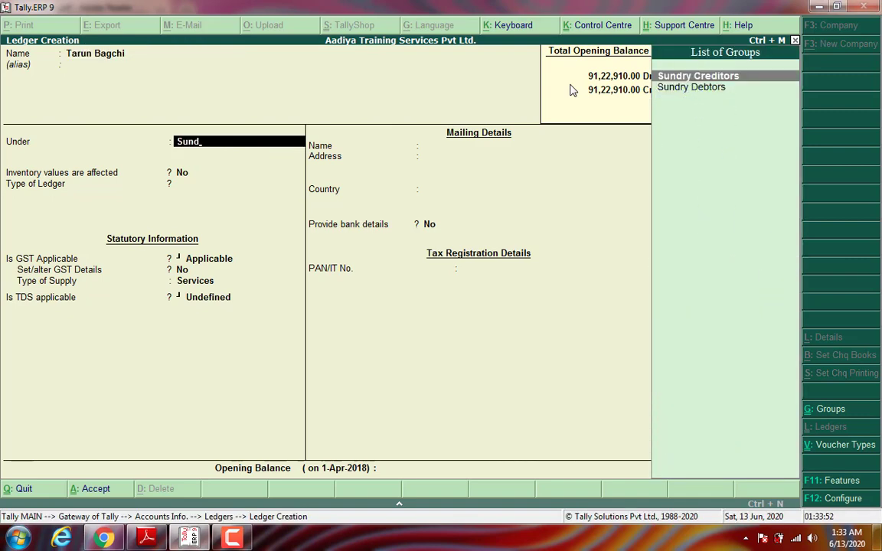
key(Return)
key(Return)
key(Return)
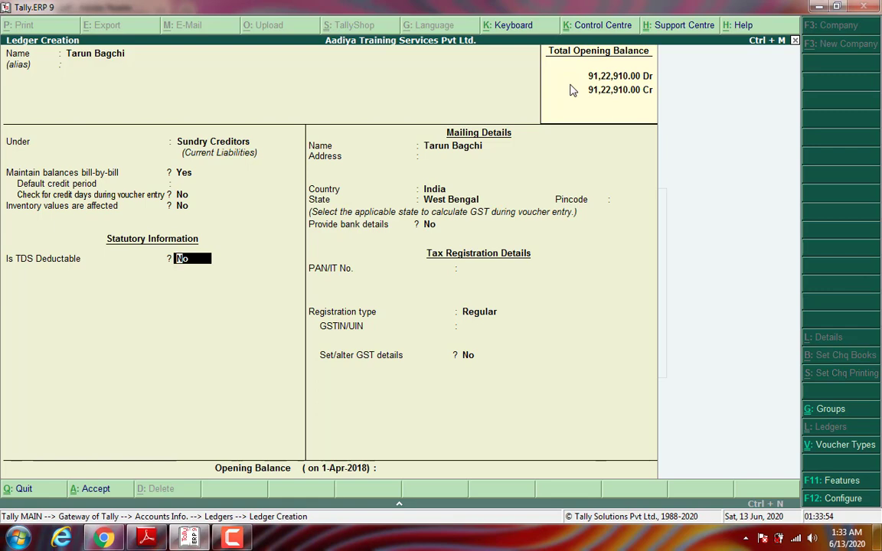
key(Return)
key(Return)
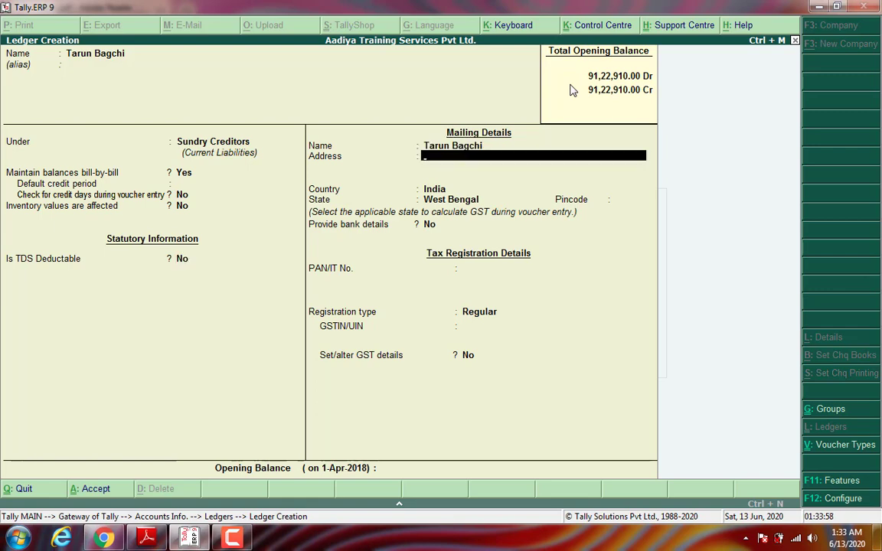
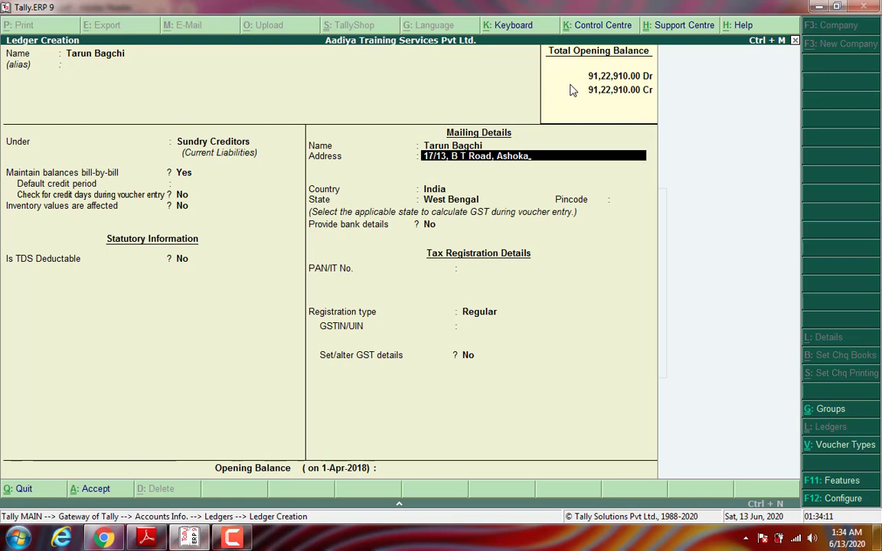
Step: Enter the landlord's two-line mailing address in Kolkata, West Bengal
key(Return)
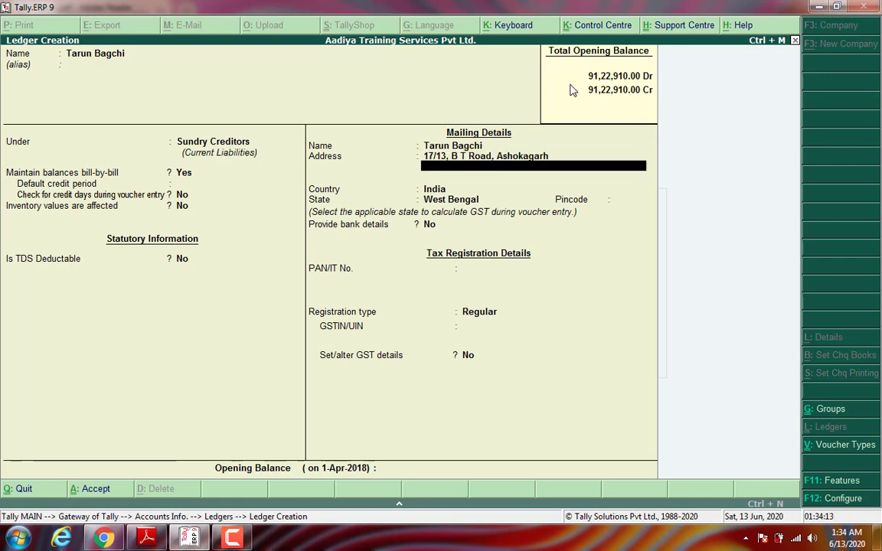
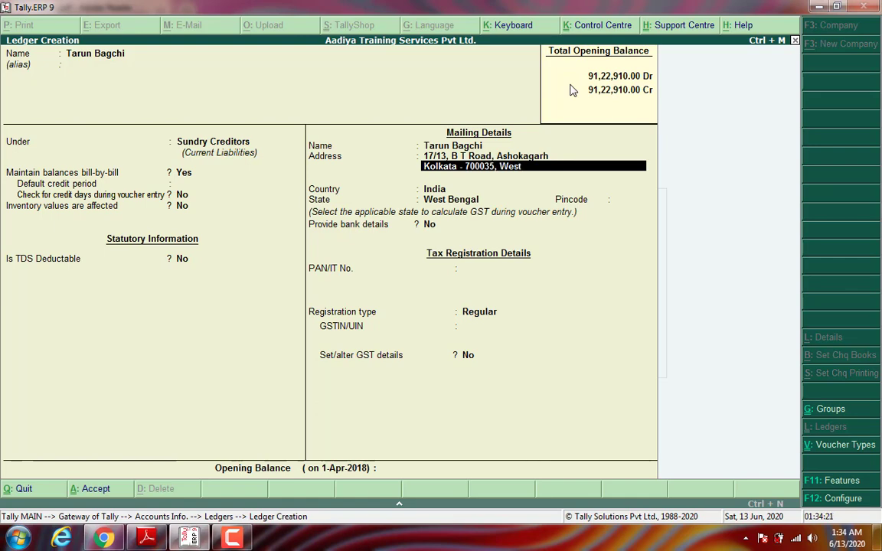
Step: Finish the address, keep West Bengal as the state, and enter the landlord's pincode
key(Return)
key(Return)
key(Return)
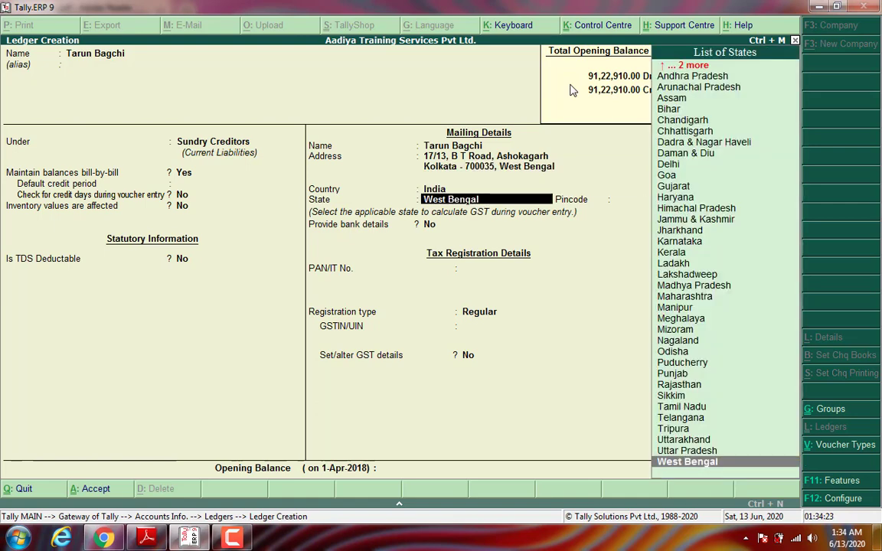
key(Return)
text(7000)
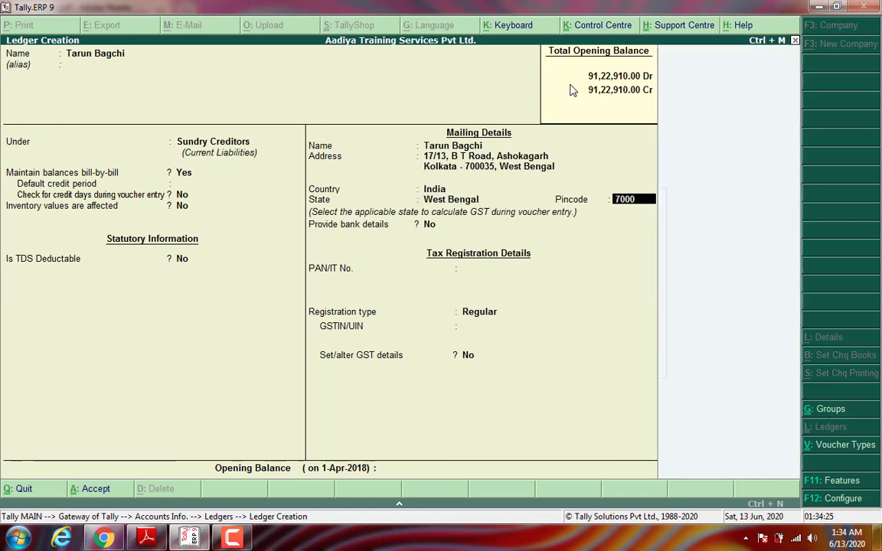
text(.2)
key(BackSpace)
key(BackSpace)
text(.5)
key(BackSpace)
key(BackSpace)
text(35)
key(Return)
key(Return)
key(Return)
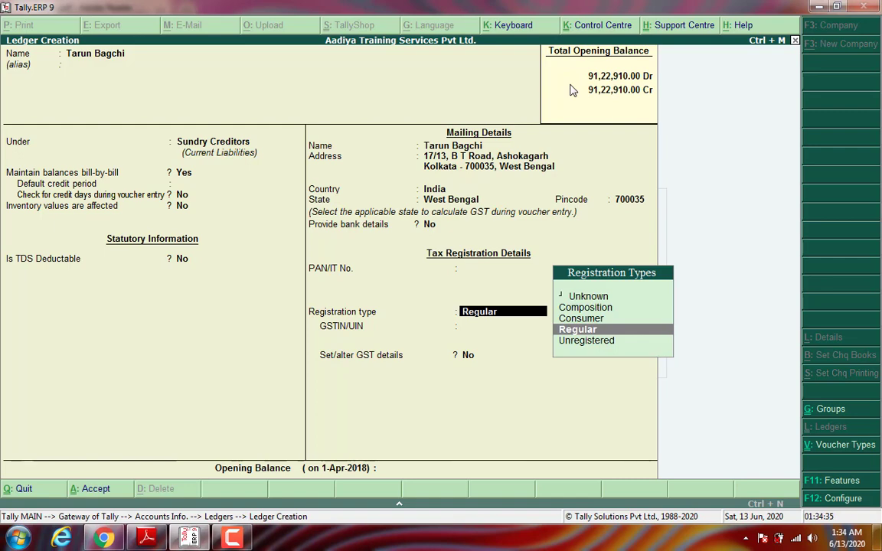
Step: Set registration type to Unregistered, enter the landlord's PAN, and save the ledger
key(Down)
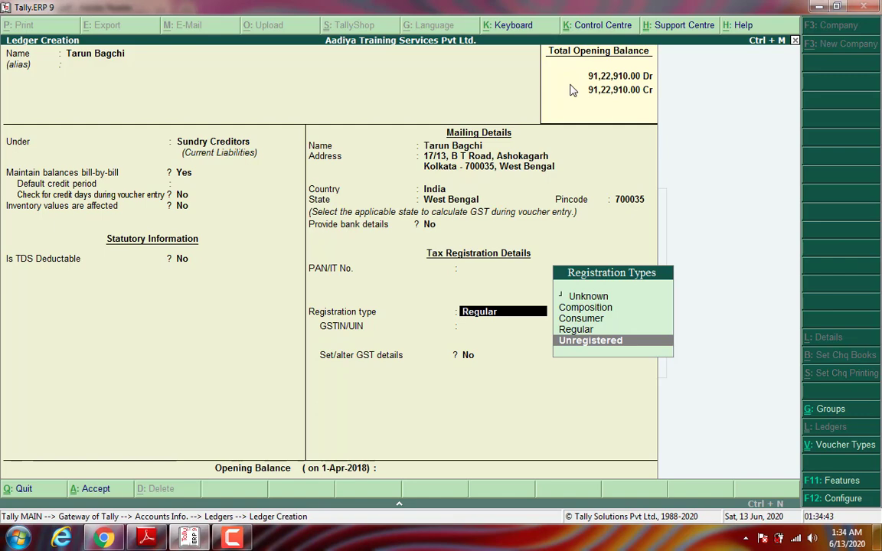
key(Return)
key(BackSpace)
key(BackSpace)
key(BackSpace)
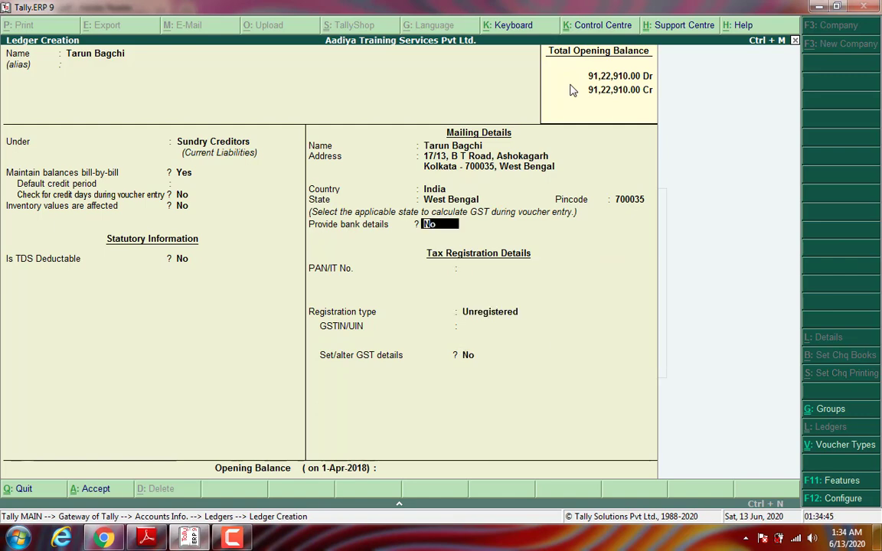
key(Return)
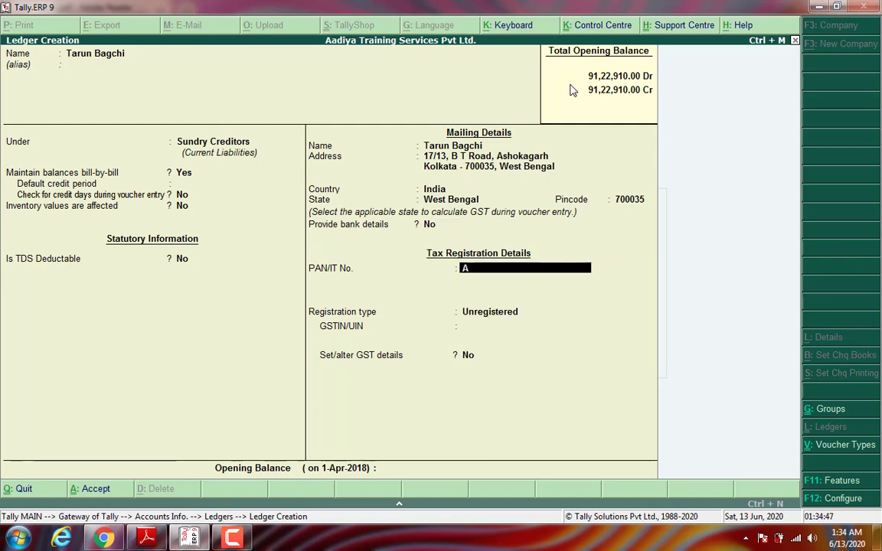
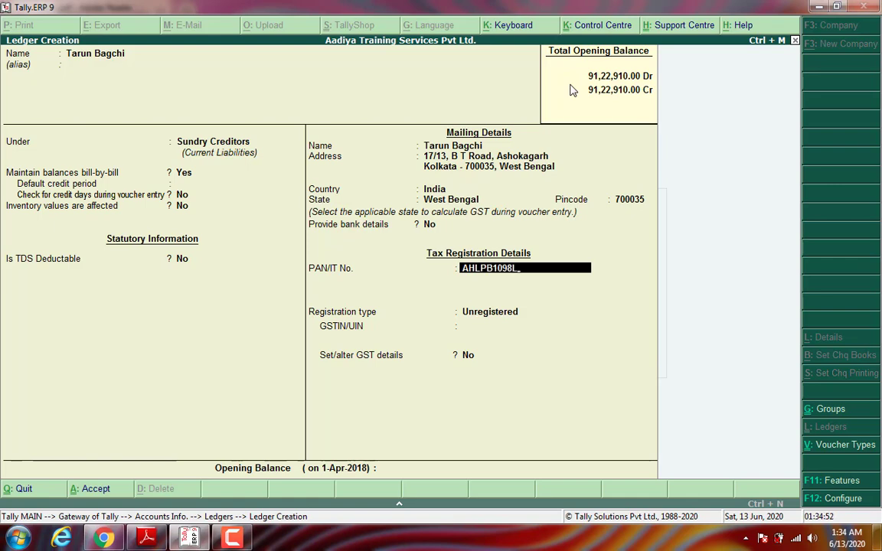
key(Return)
key(Return)
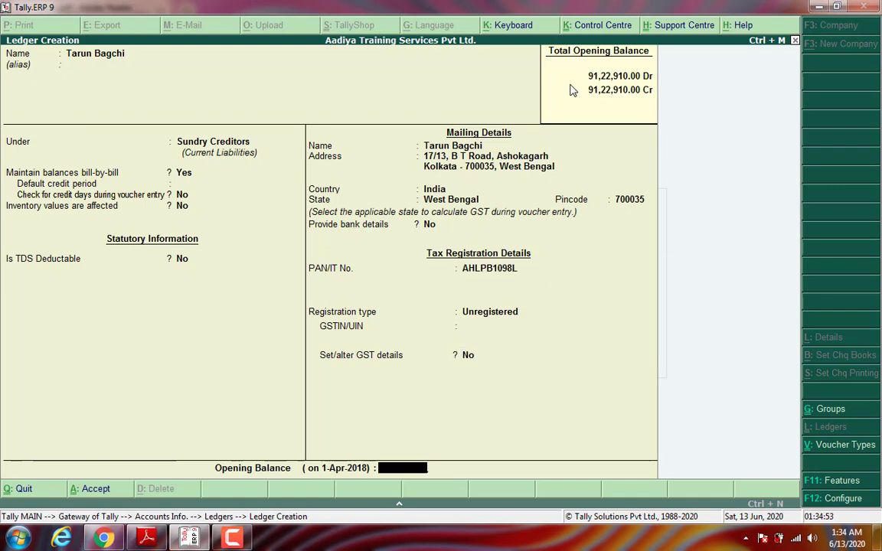
key(Return)
key(Return)
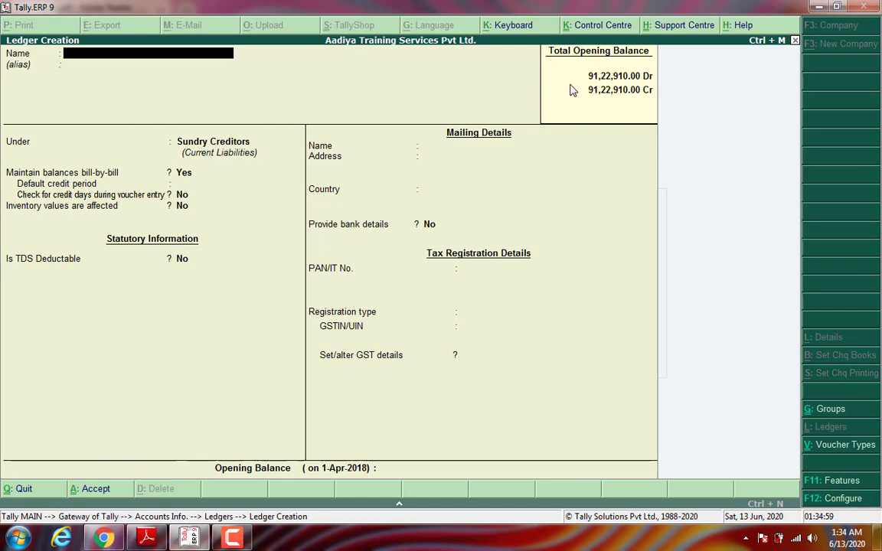
Step: Leave ledger creation and go back into Accounting Vouchers
key(Escape)
key(Escape)
key(Escape)
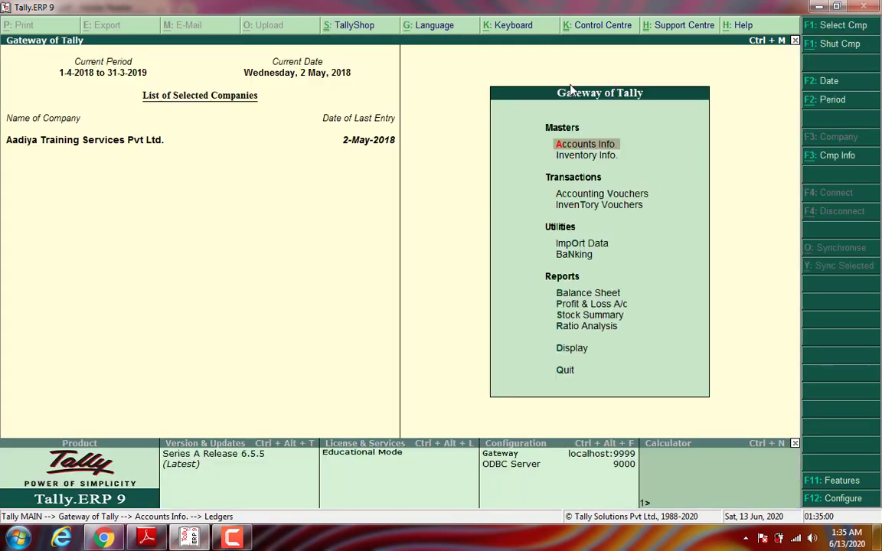
key(Down)
key(Down)
key(Return)
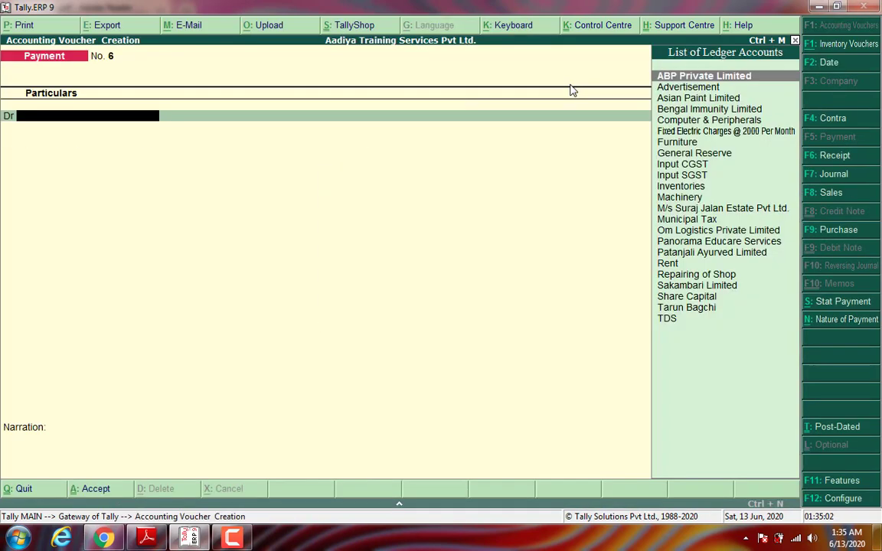
Step: Start a Purchase voucher for supplier invoice 0123/18-19 with the landlord as party account
click(830, 233)
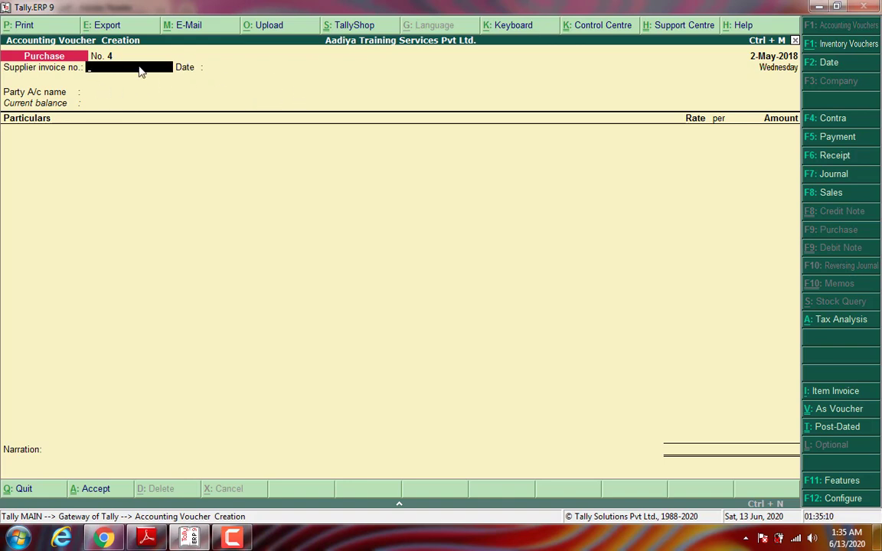
text(0123/18-19)
key(Return)
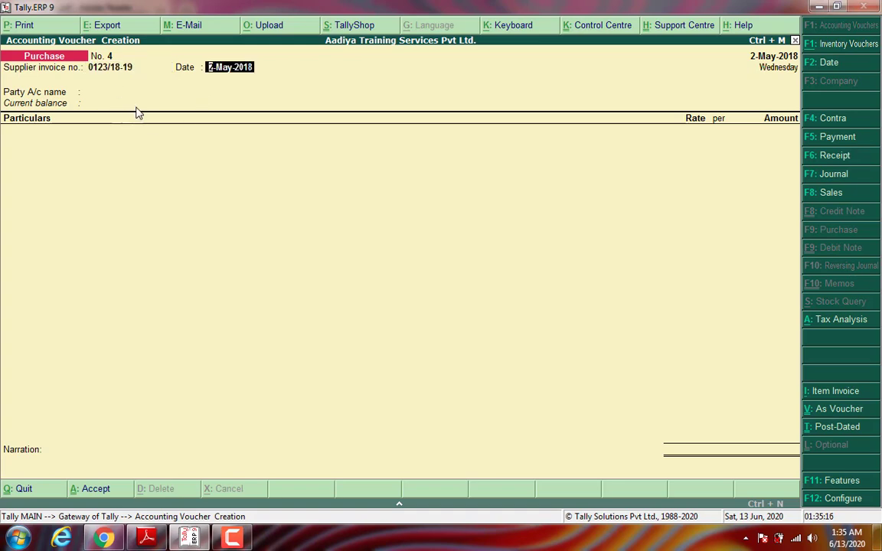
key(Return)
text(Tar)
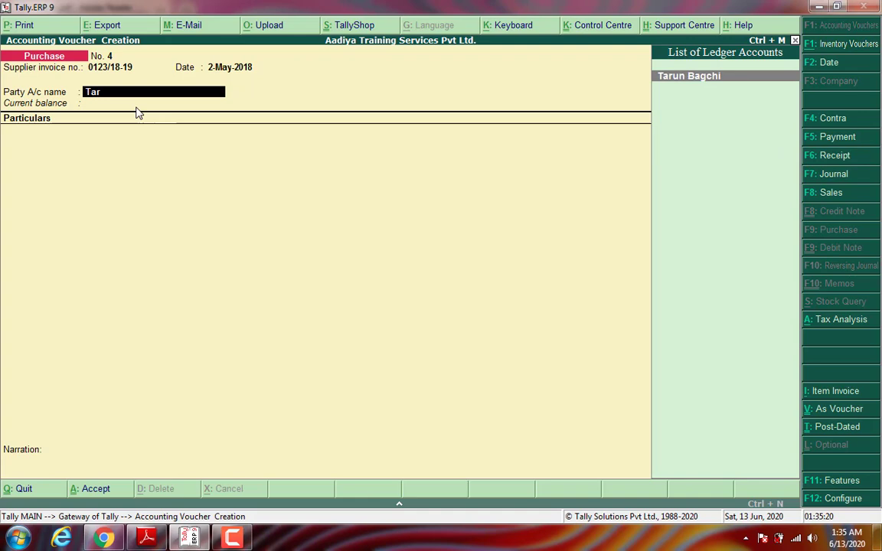
key(Return)
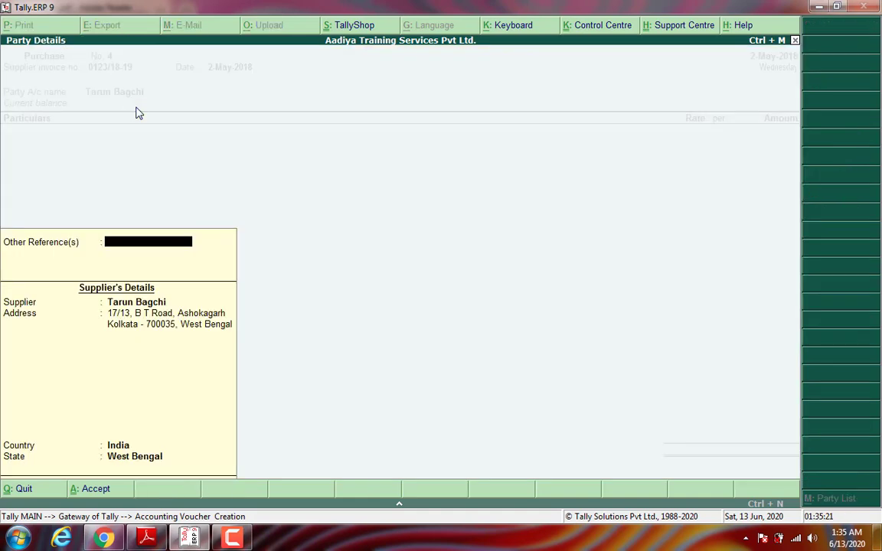
key(Return)
key(Return)
key(Return)
key(Return)
key(Return)
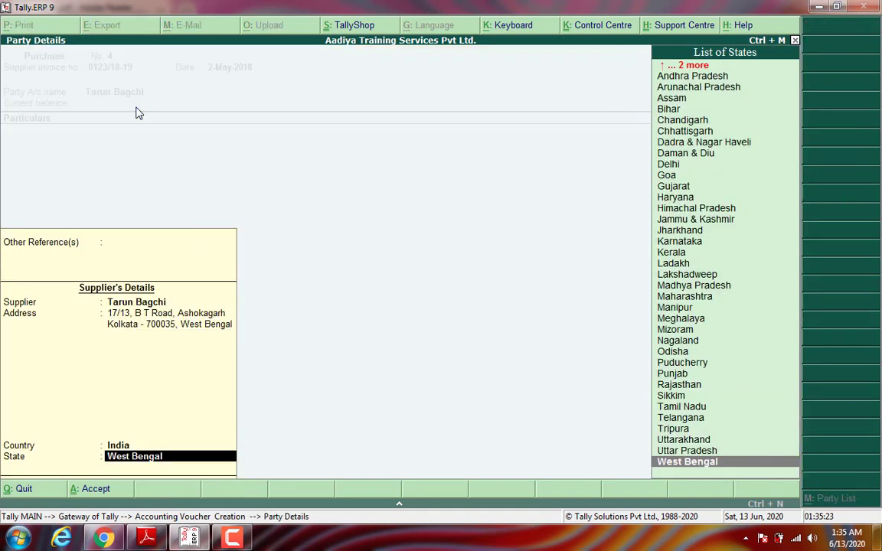
key(Return)
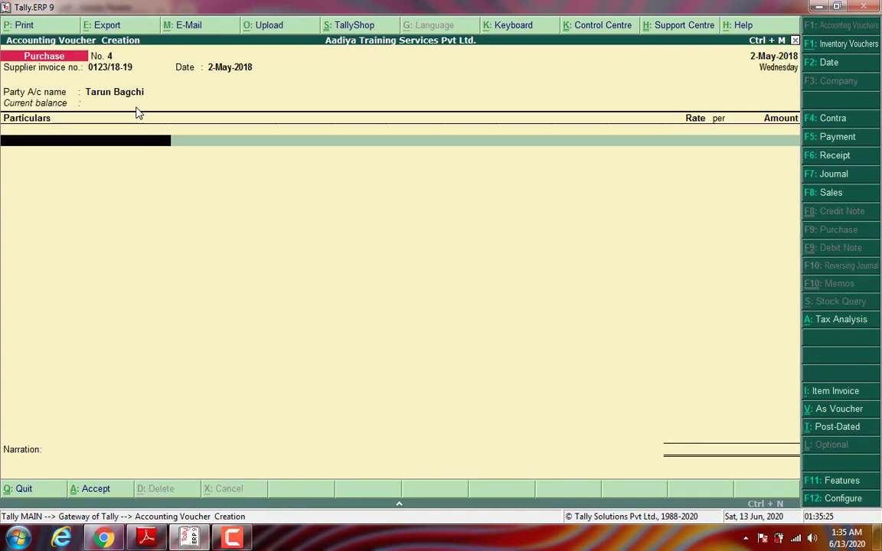
Step: Debit Repairing of Shop with 16,000.00
text(Re)
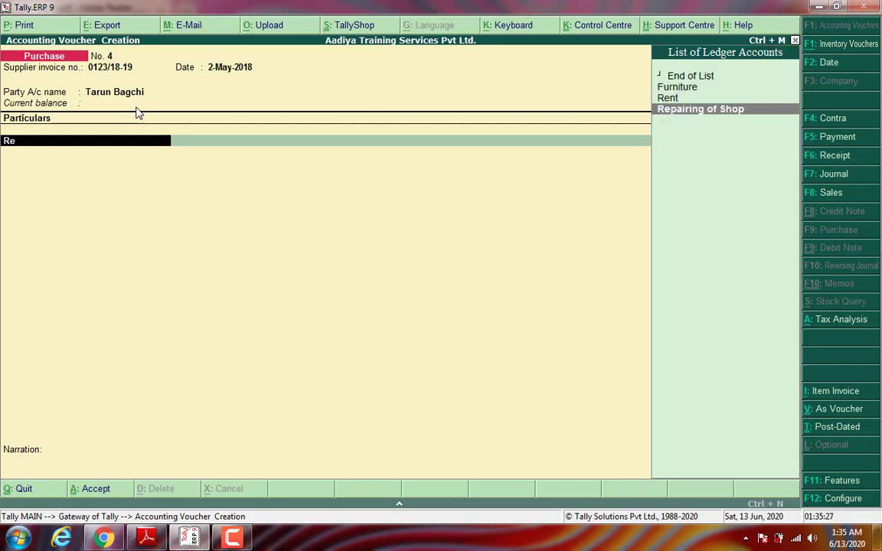
key(Return)
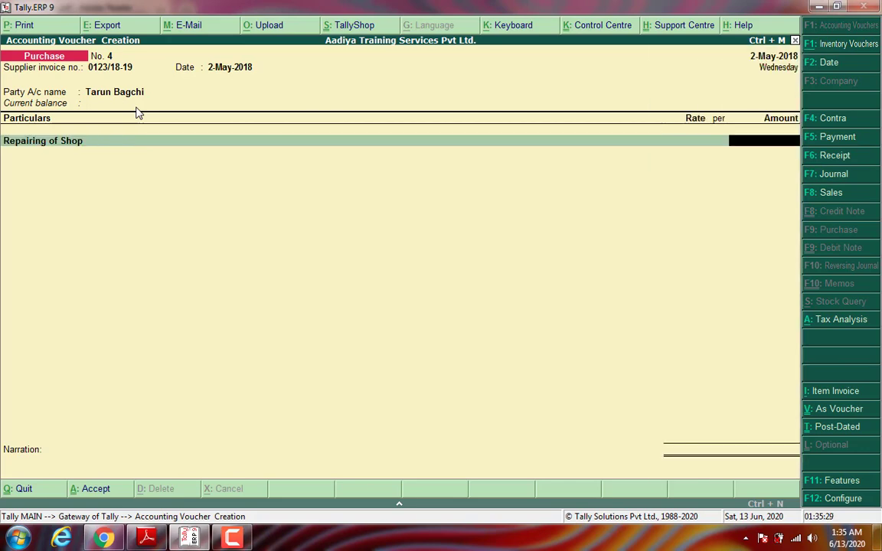
text(16000)
key(Return)
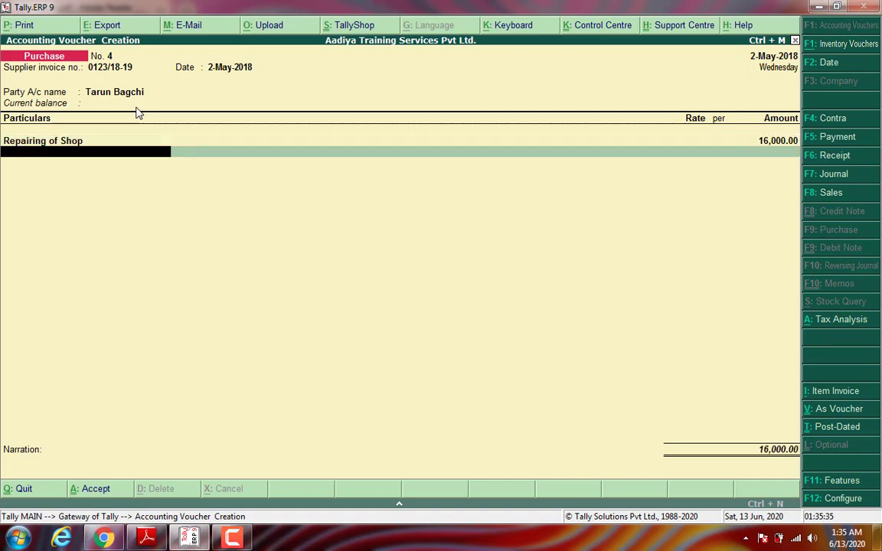
Step: Add narration 'Bieng Bill due of Consolidated charges for repairing of shop.' and accept purchase voucher No. 4
key(Return)
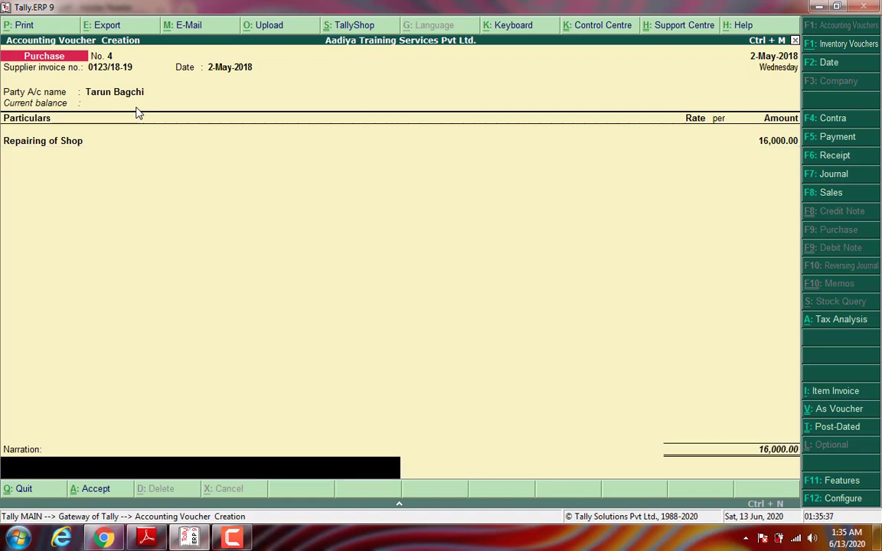
text(Bieng)
text( C)
key(BackSpace)
text(Bil d)
key(BackSpace)
key(BackSpace)
text(l due of Consolidated)
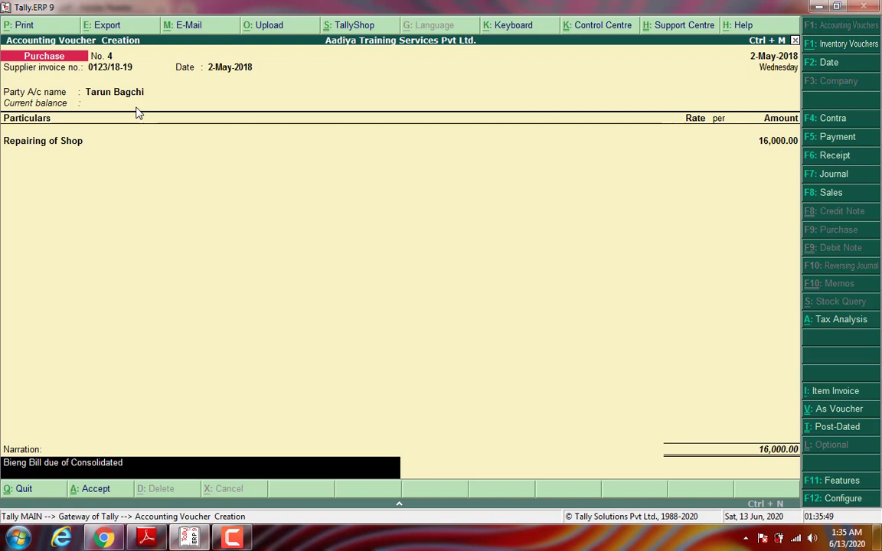
text( charges f)
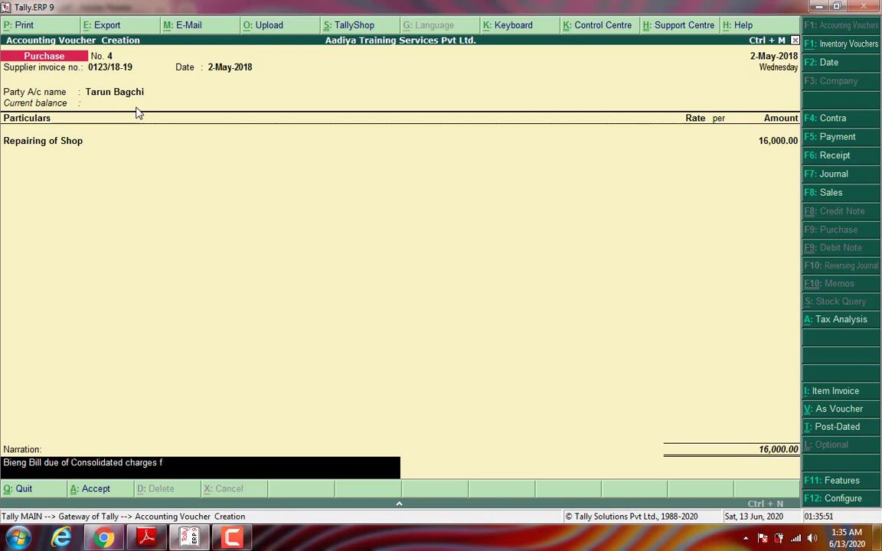
text(or repairing of shop.)
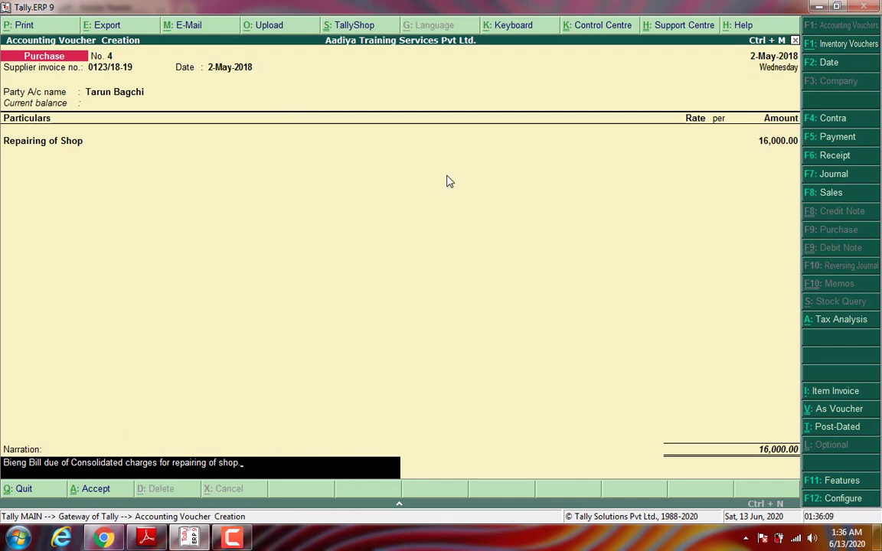
key(Return)
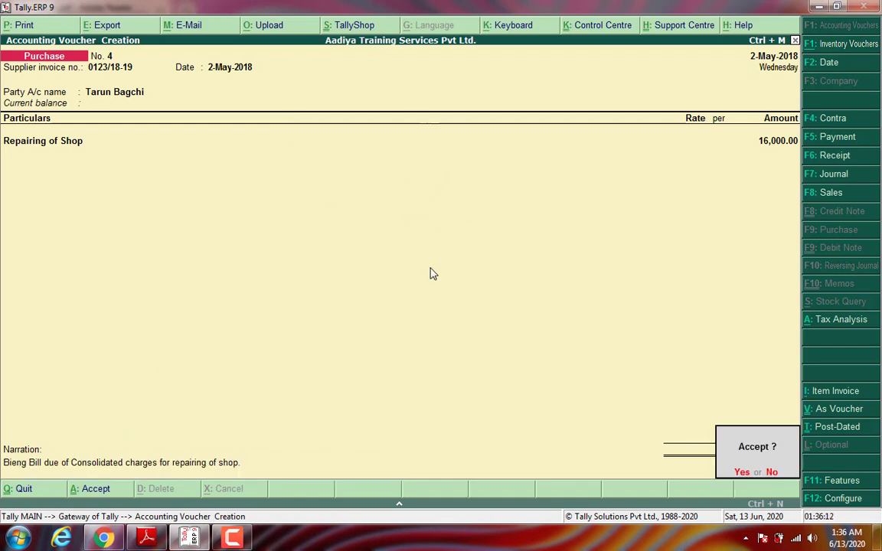
key(Return)
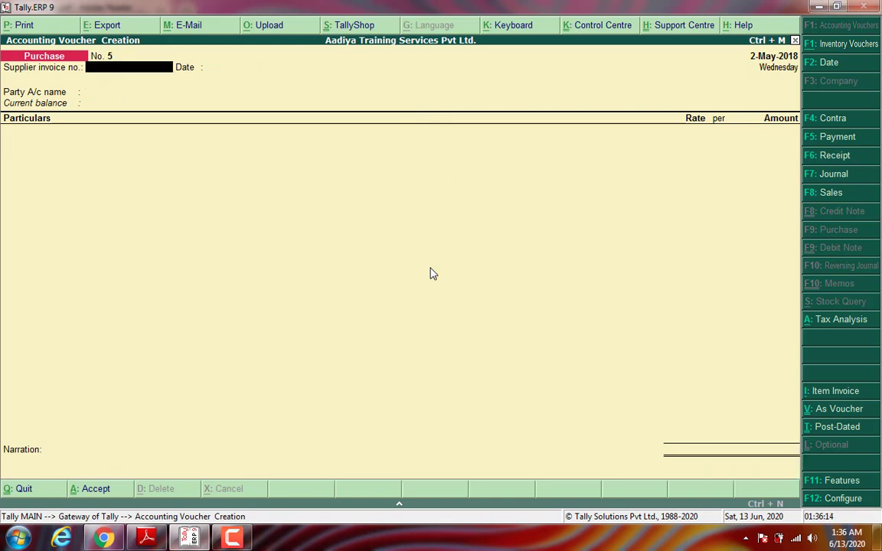
Step: Advance the TDS Project PDF to the page 15 bank cheque, then return to Tally
click(151, 539)
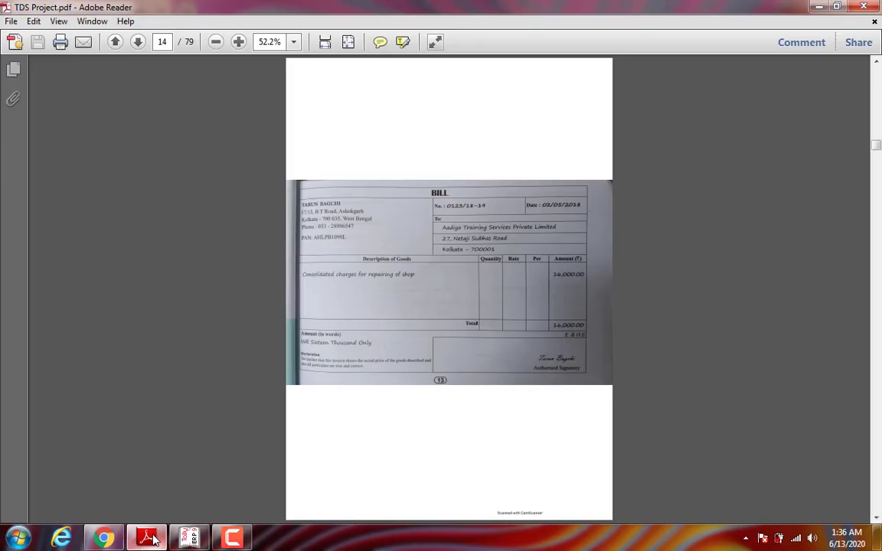
click(139, 43)
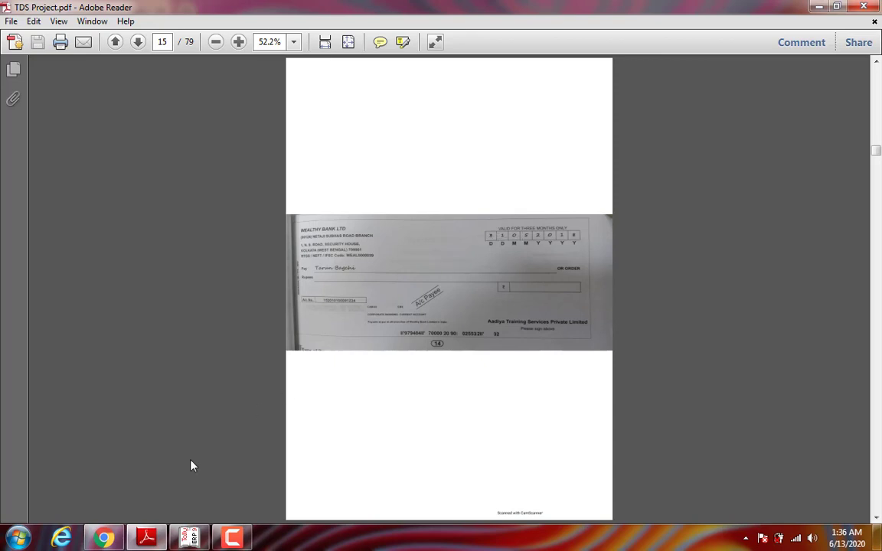
click(189, 539)
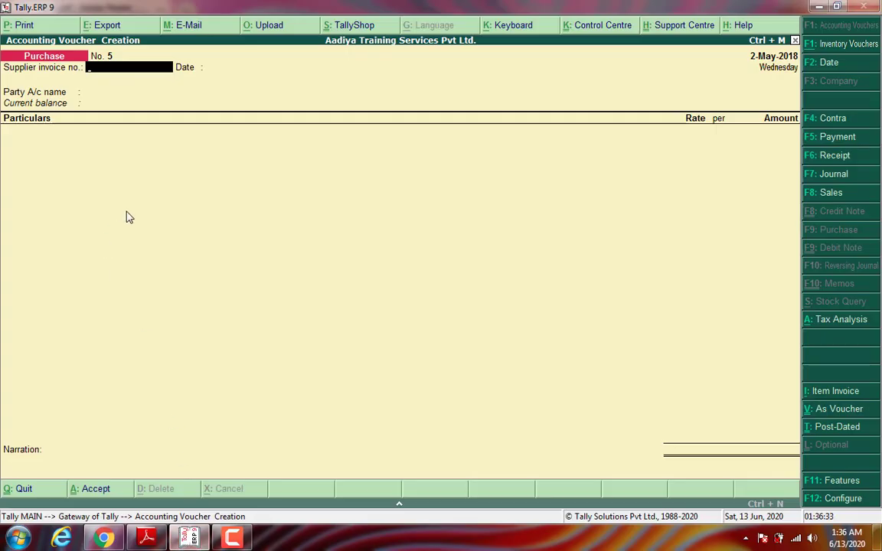
Step: Pay the landlord 16,000 against bill 0123/18-19 by cheque from Wealthy Bank
key(F5)
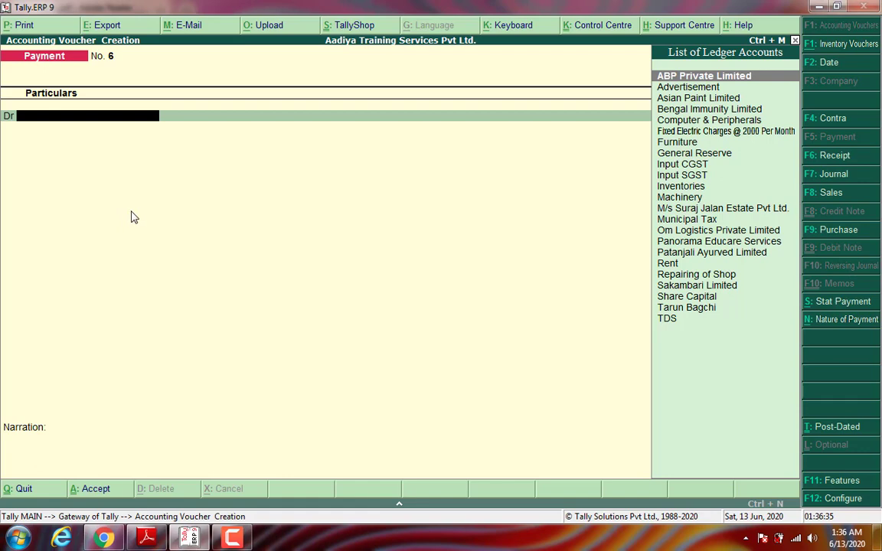
text(Ta)
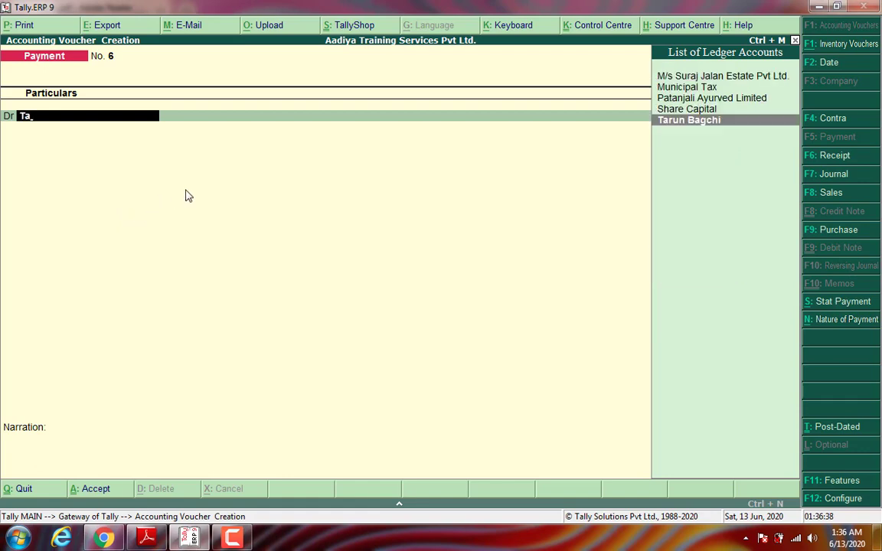
key(Return)
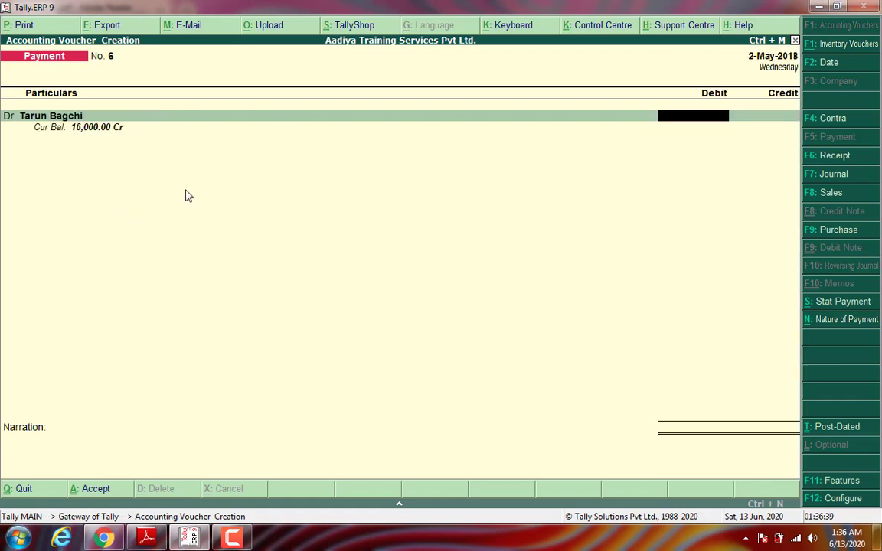
text(160000)
key(Return)
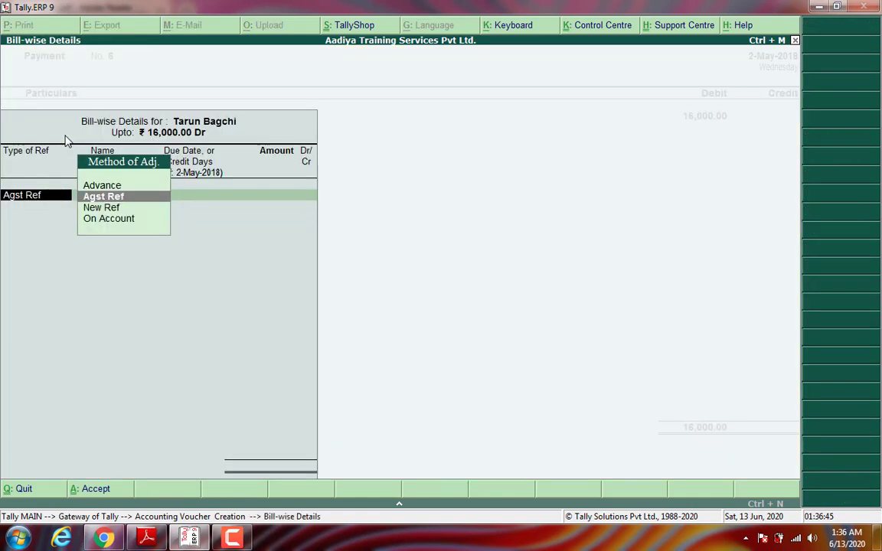
key(Return)
key(Return)
key(Return)
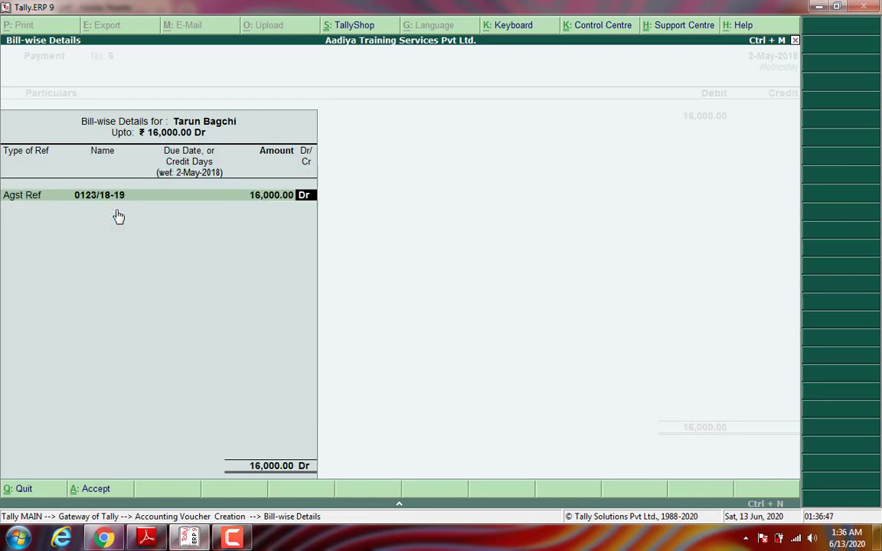
key(Return)
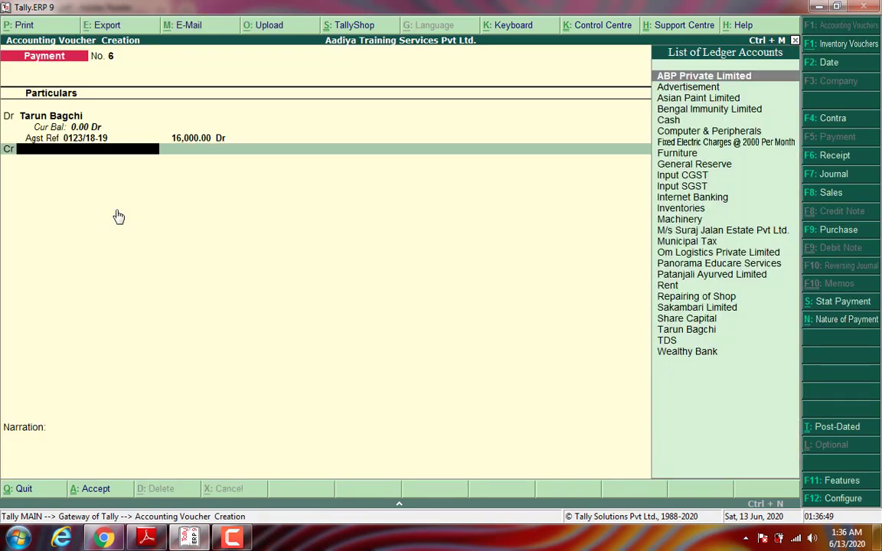
text(wea)
key(Return)
key(Return)
key(Return)
key(Return)
key(Return)
key(Return)
key(Return)
key(Return)
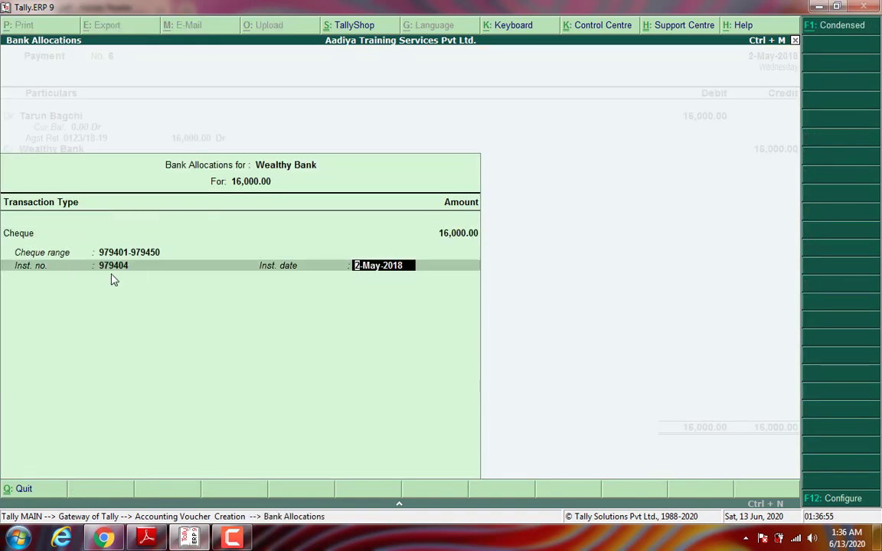
key(Return)
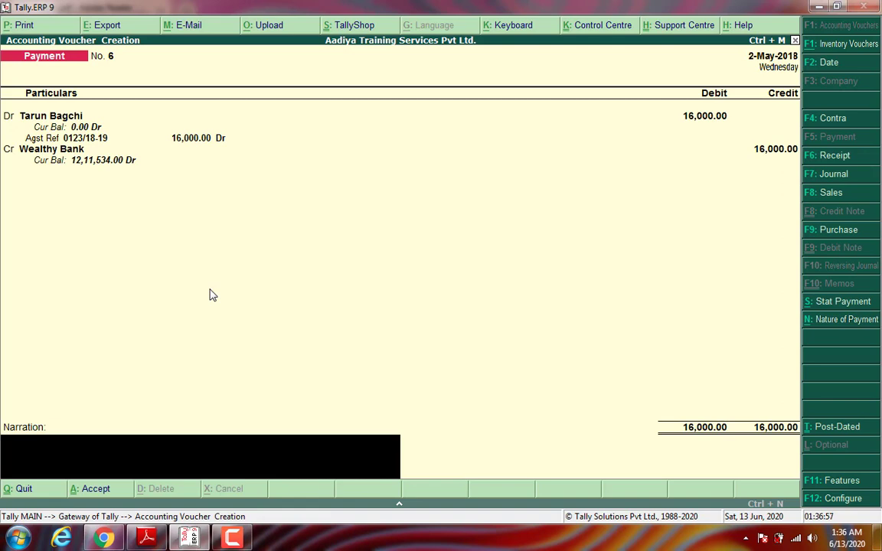
Step: Enter the narration 'Bieng Made payment.' and accept payment voucher No. 6
text(Bieng Made payment.)
key(Return)
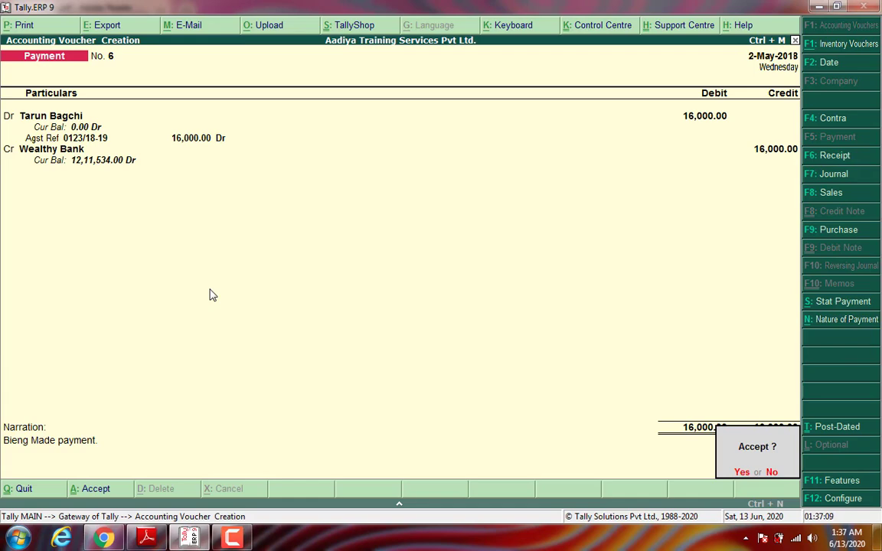
key(Return)
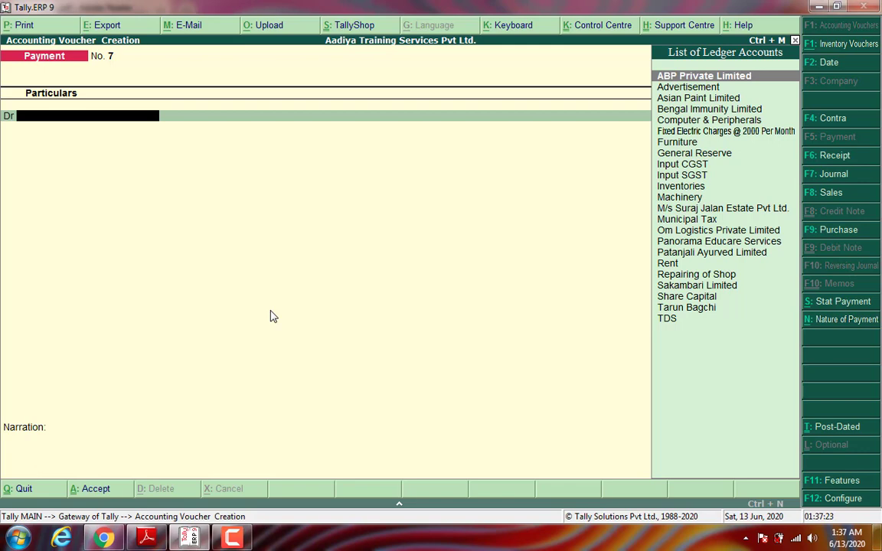
Step: Reopen the last payment voucher, re-date it to 31-May-2018 and save, then bring up the PDF
key(Page_Up)
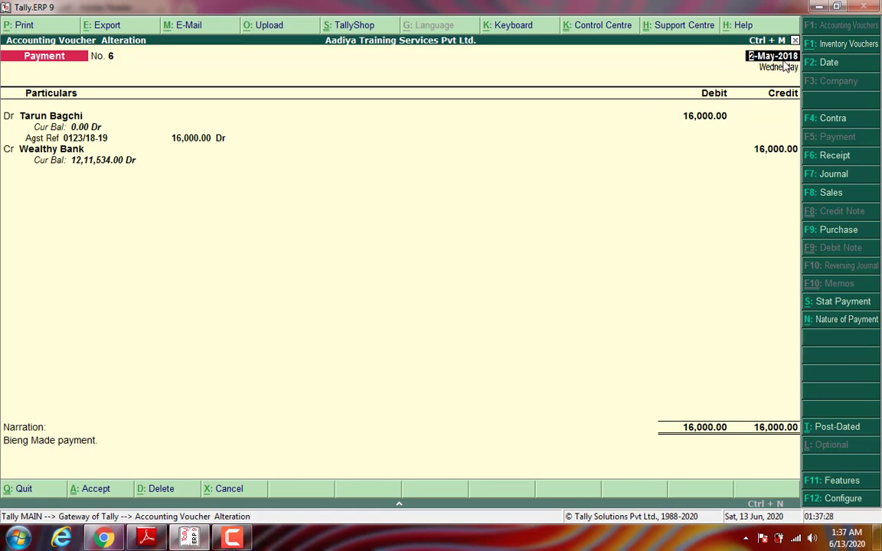
key(F2)
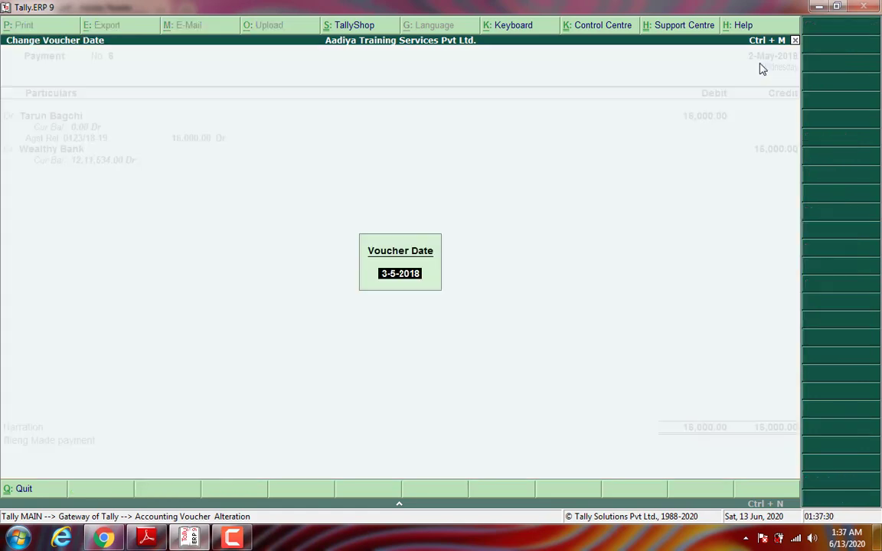
text(31-5)
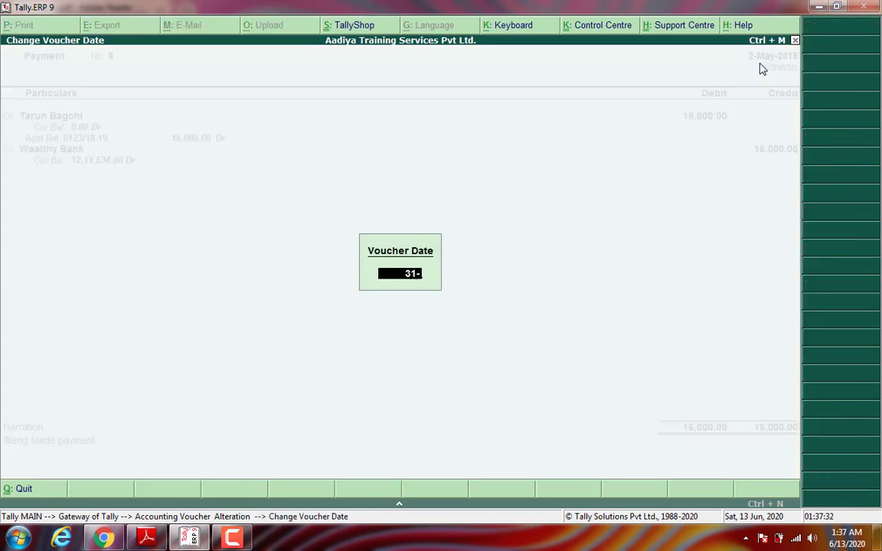
key(Return)
key(Return)
key(Return)
key(Return)
key(Return)
key(Return)
key(Return)
key(Return)
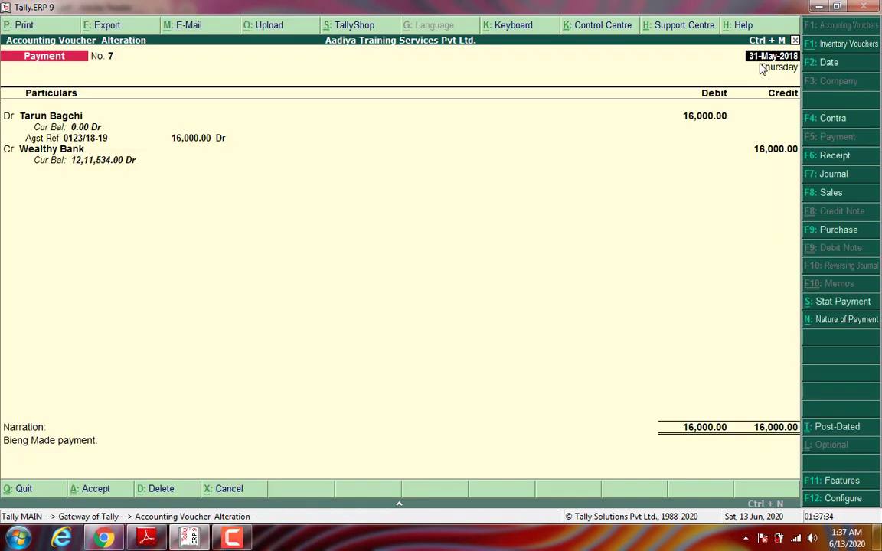
key(Return)
key(Return)
key(Return)
key(Return)
key(Return)
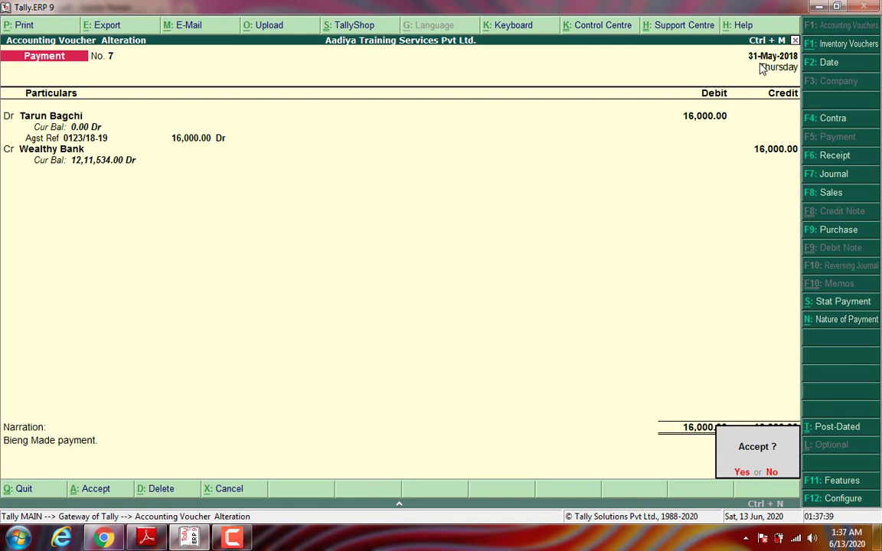
key(Return)
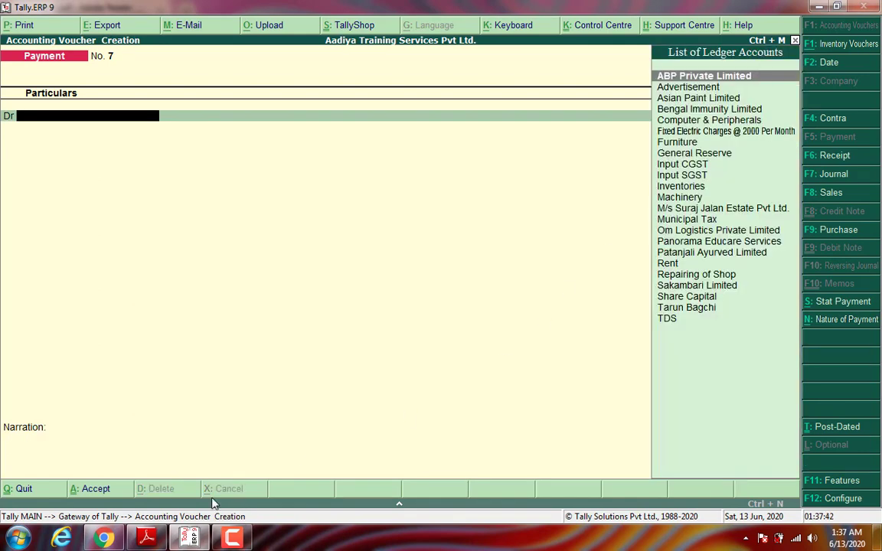
click(145, 538)
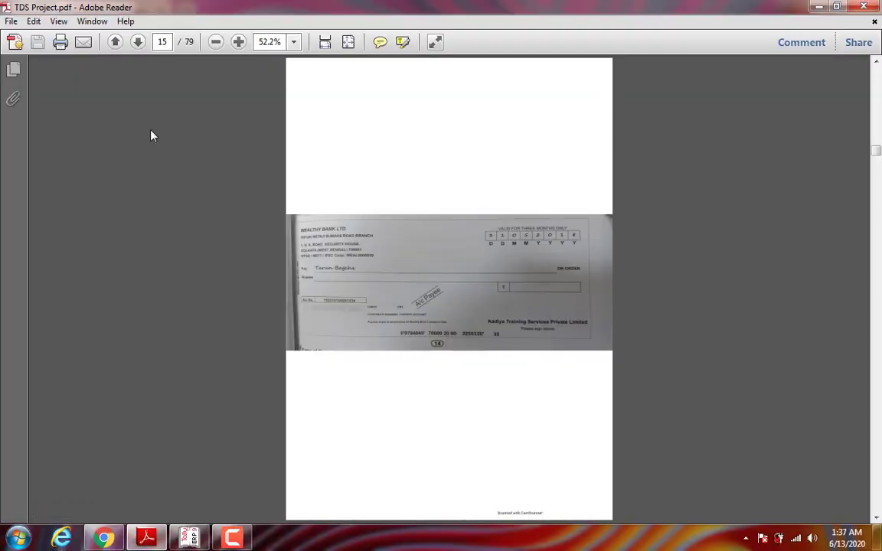
Step: Move the PDF to the page 16 TDS challan of 1,700, then return to Tally
click(139, 43)
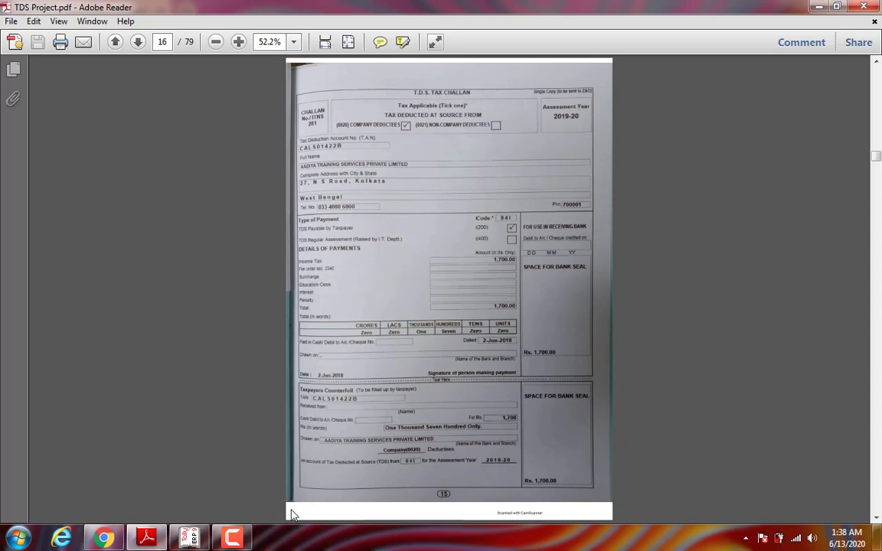
click(188, 540)
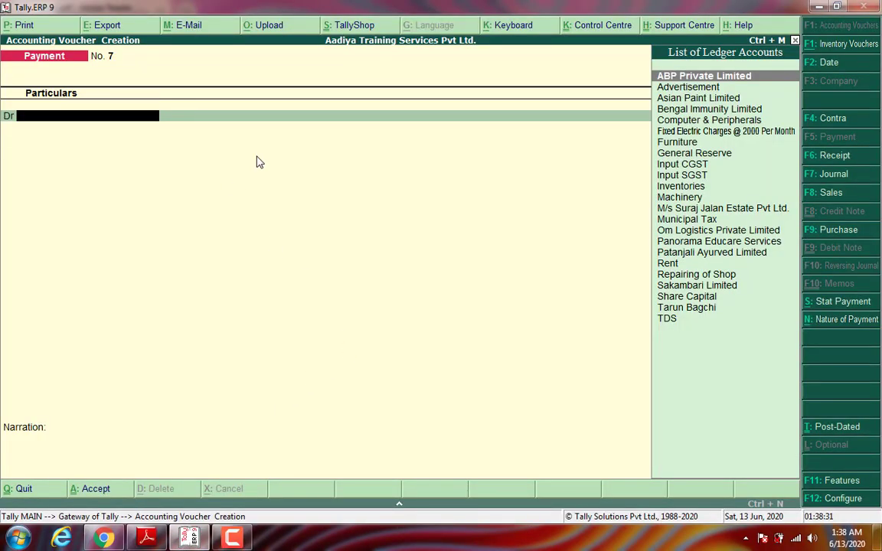
Step: Date the voucher 2-Jun-2018 and start a TDS statutory payment from 1-May-2018, deducted till 2-5-2018
key(F2)
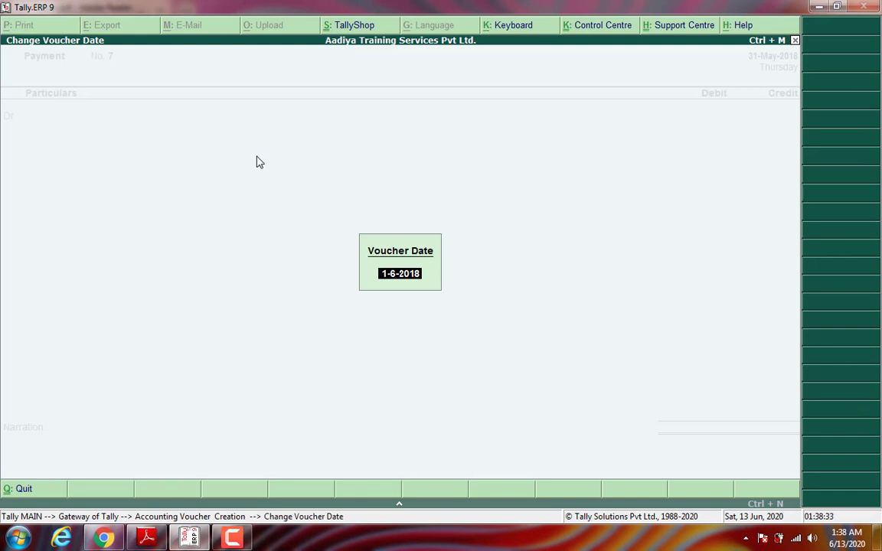
text(2-6)
key(Return)
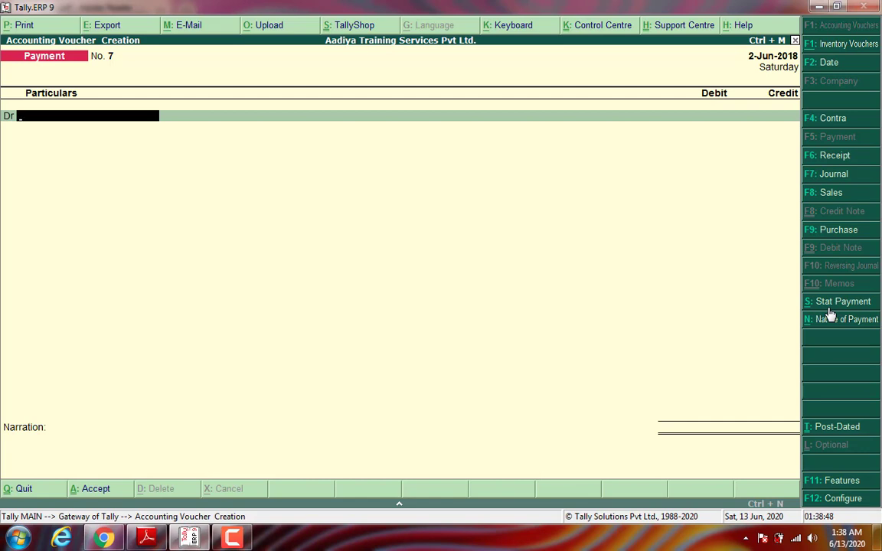
click(829, 309)
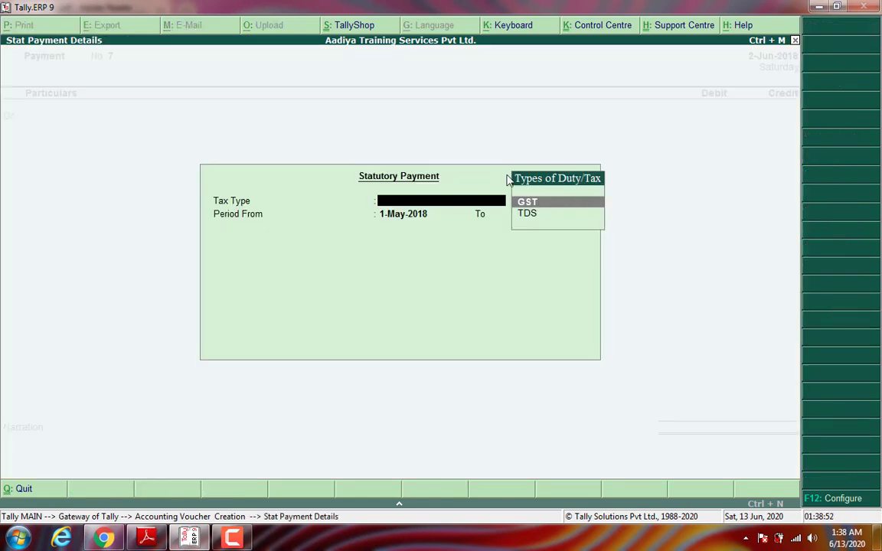
click(528, 215)
click(528, 215)
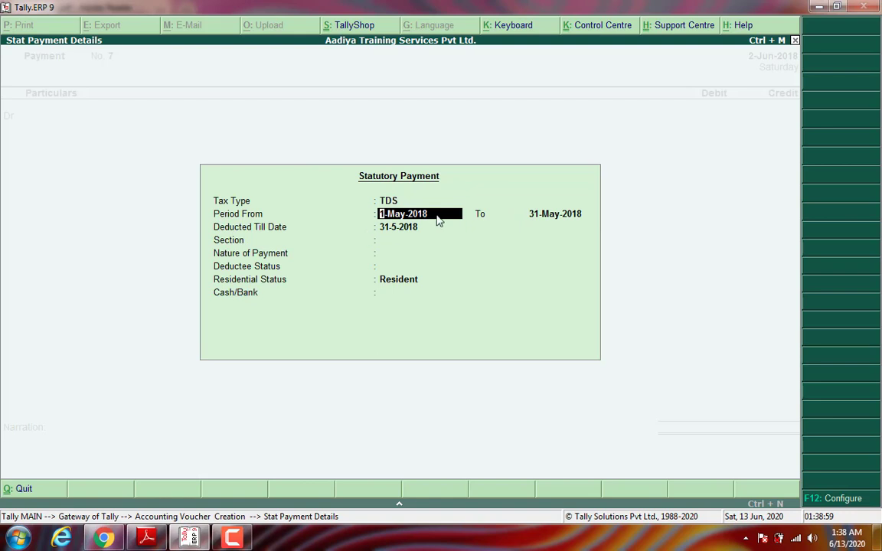
key(Return)
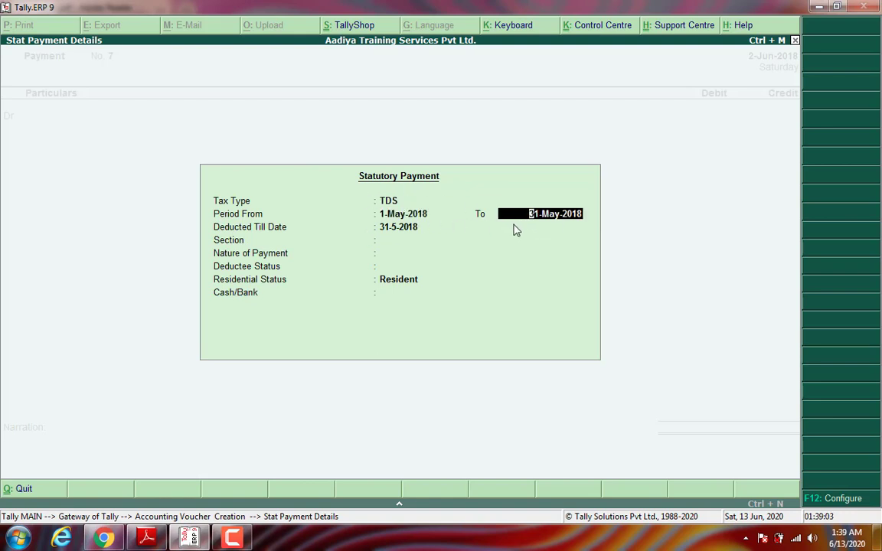
click(415, 231)
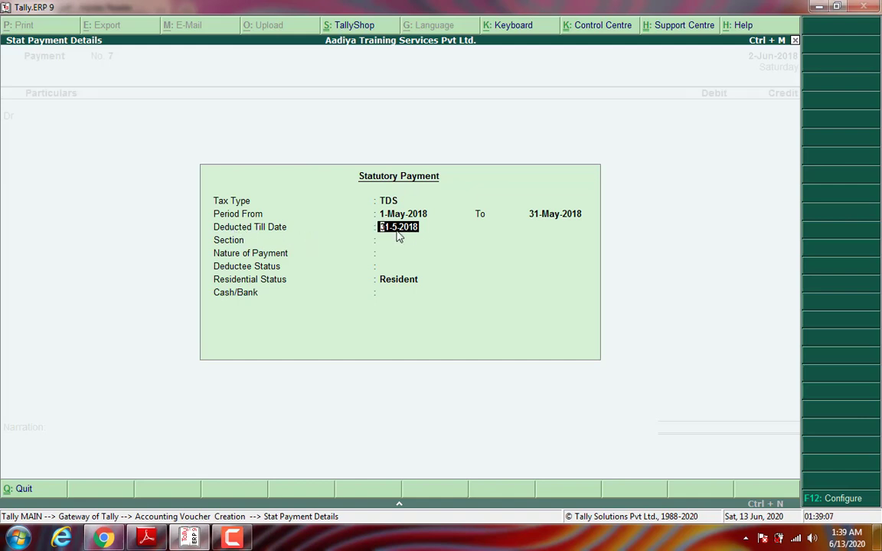
text(2-5-2018)
key(Return)
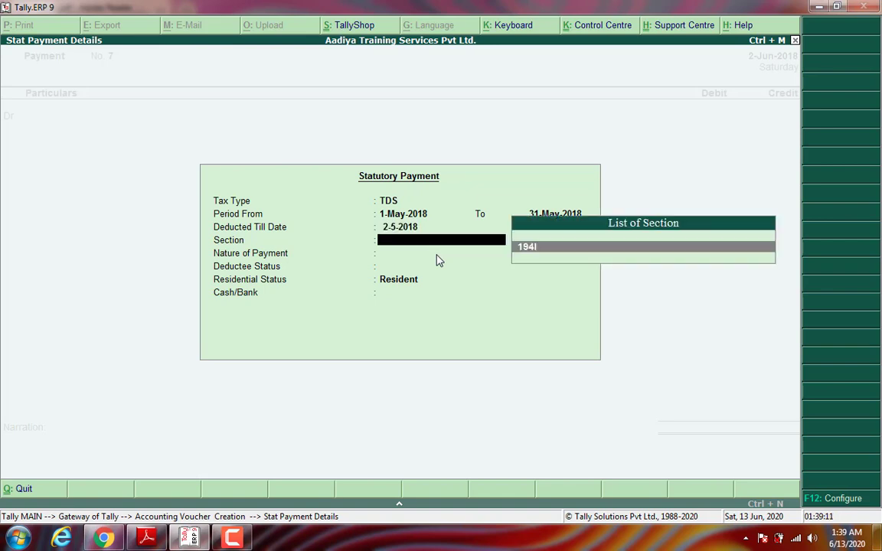
Step: Choose section 194I Rent, Company and Resident deductee, paying from Internet Banking
click(537, 249)
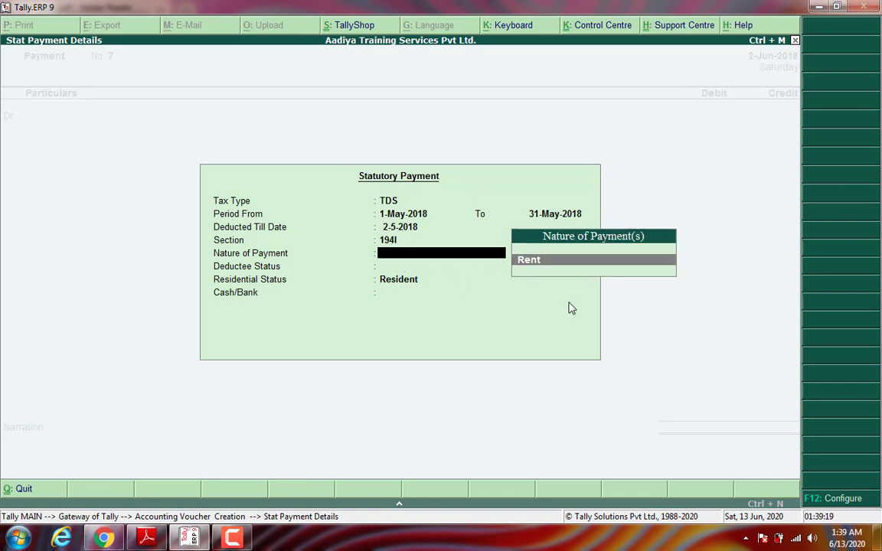
key(Return)
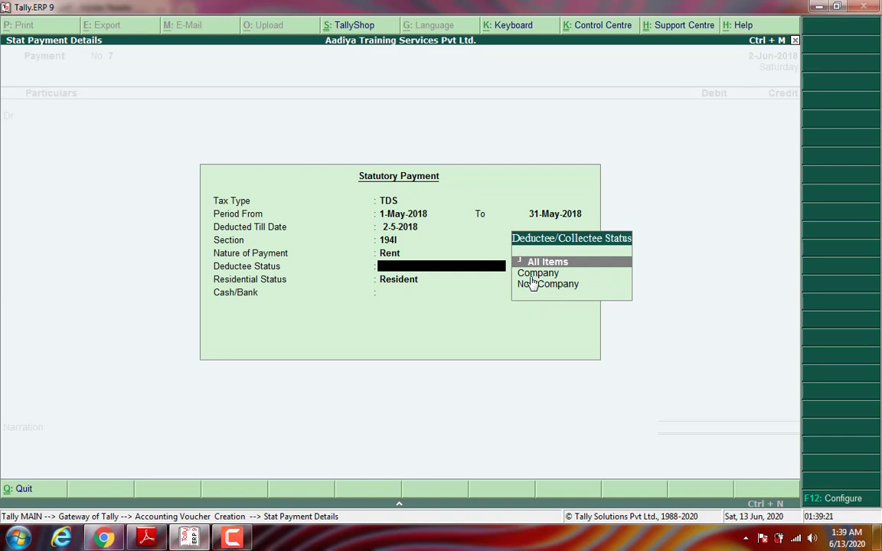
key(Down)
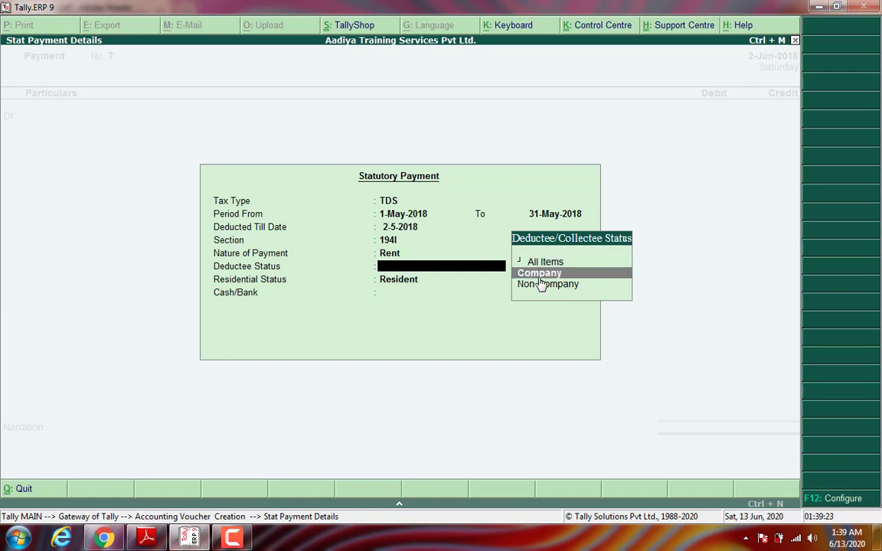
key(Return)
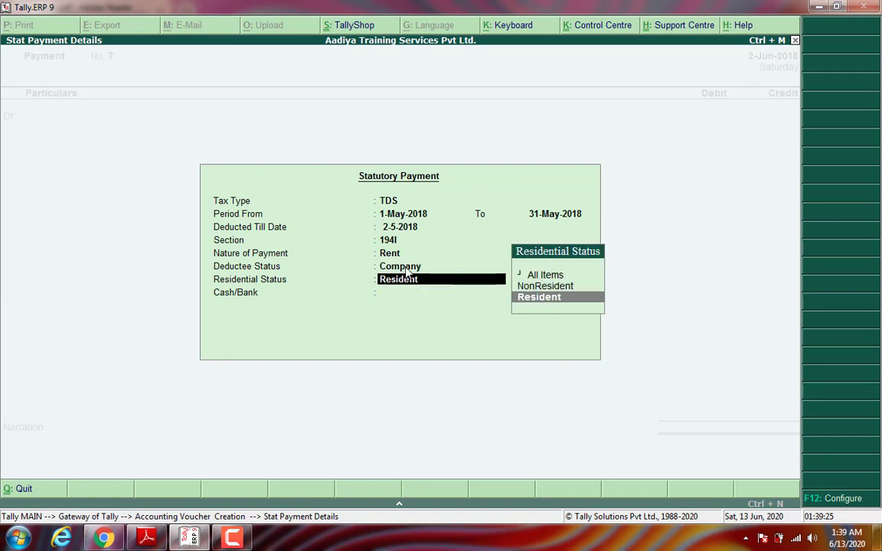
key(Return)
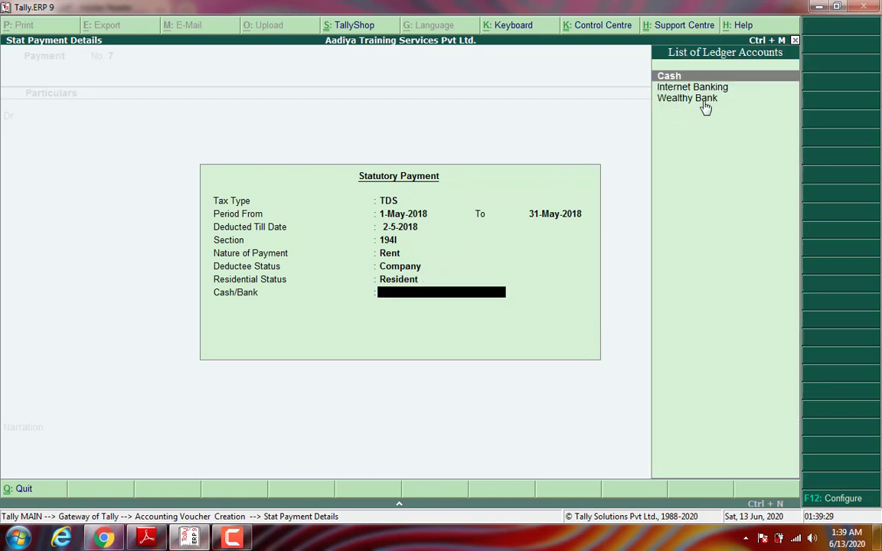
key(Down)
key(Return)
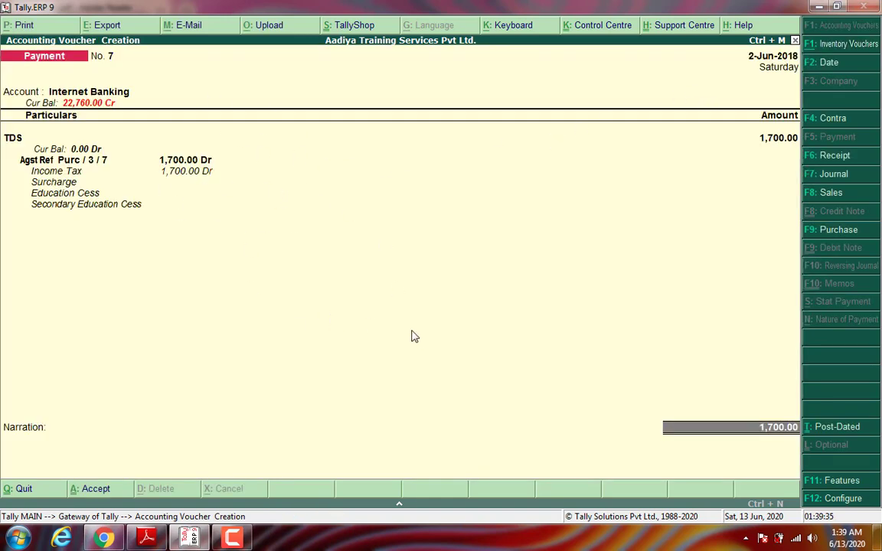
Step: Add narration 'Bieng Made payment.' and try saving TDS payment voucher 7, dismissing the overlap error
key(Return)
key(Return)
key(Return)
key(Return)
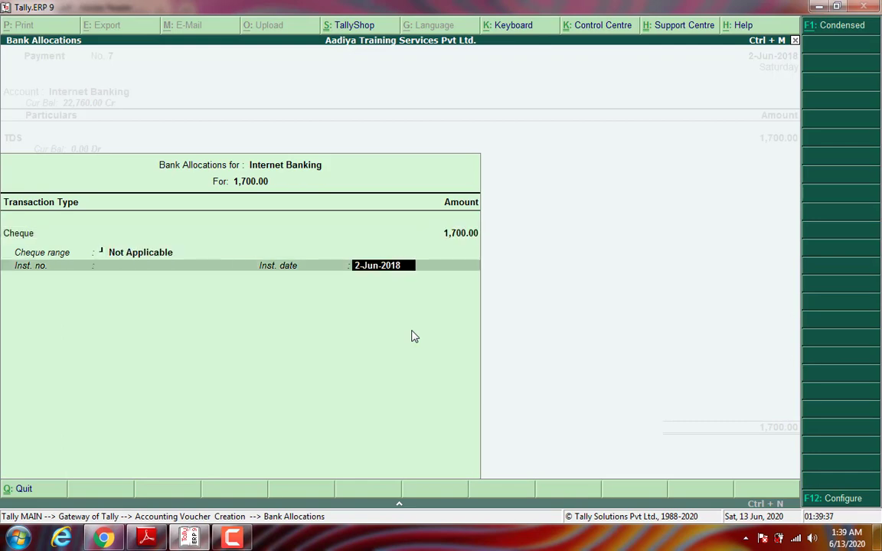
key(Return)
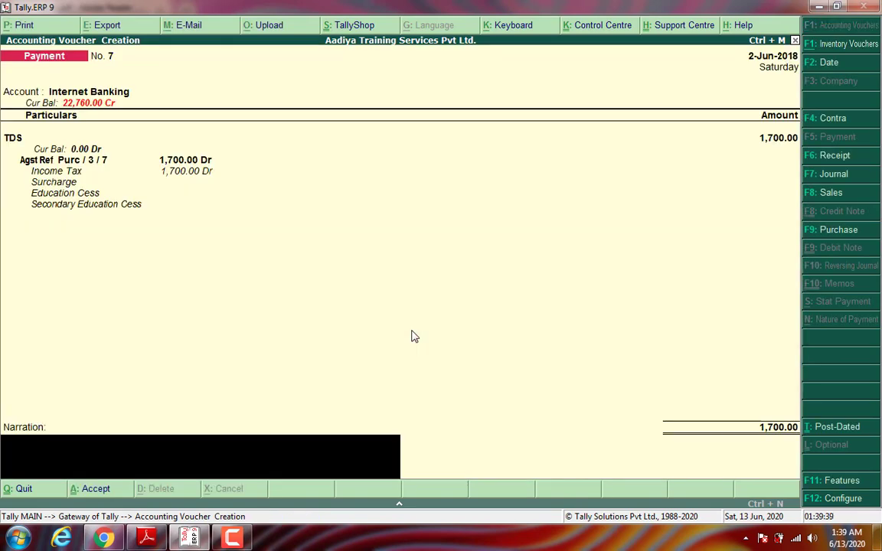
text(Bieng Made payment.)
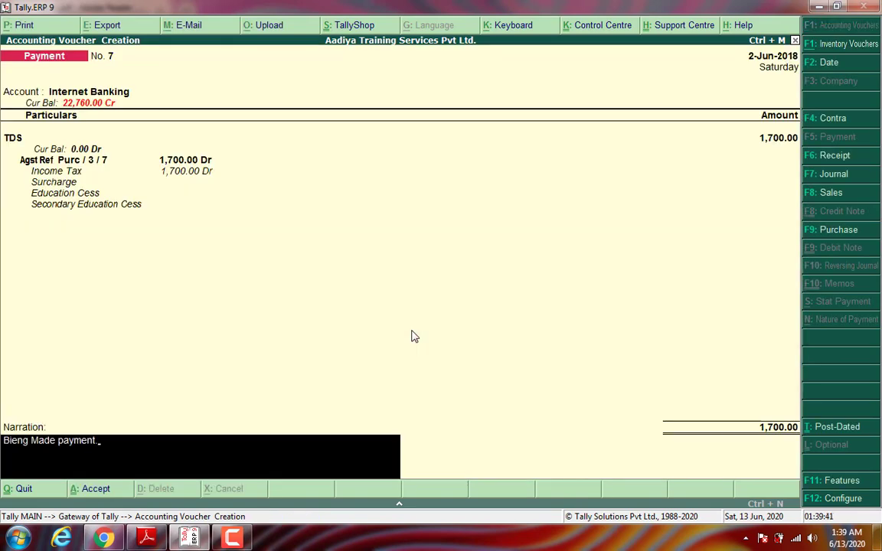
key(Return)
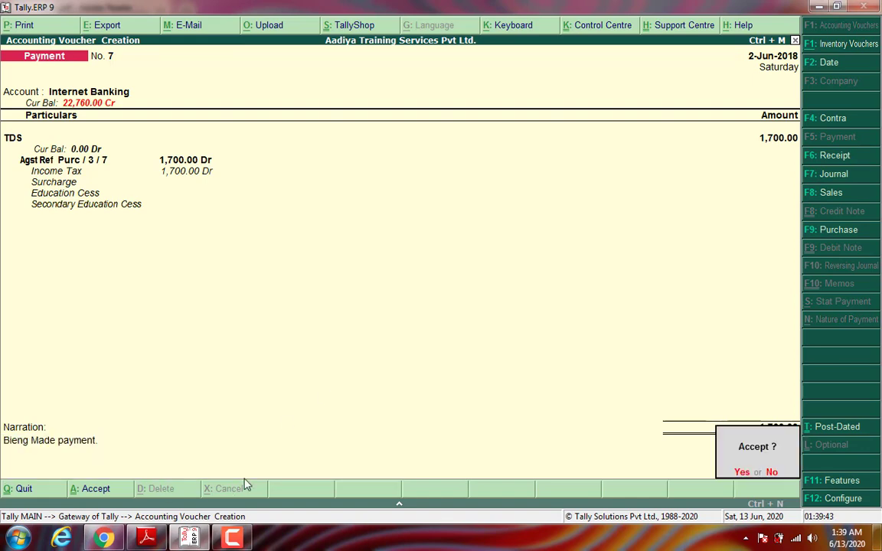
key(Return)
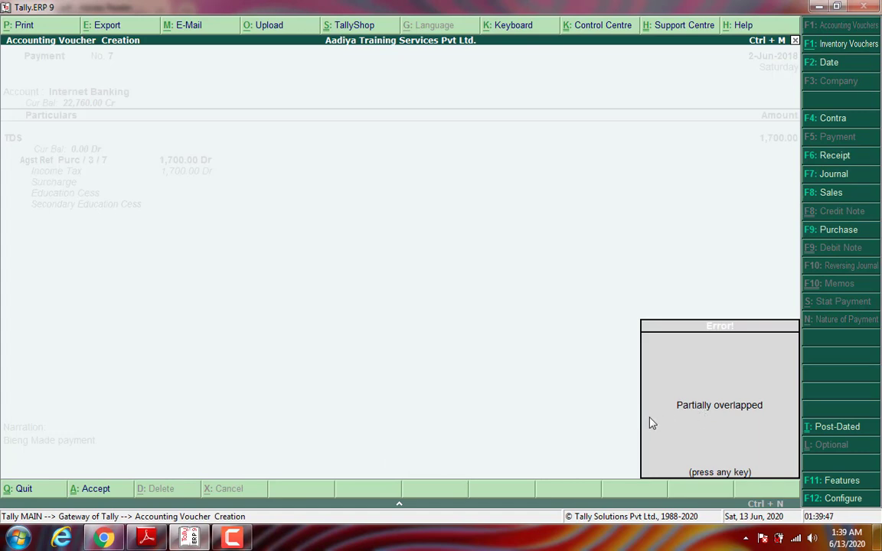
click(764, 418)
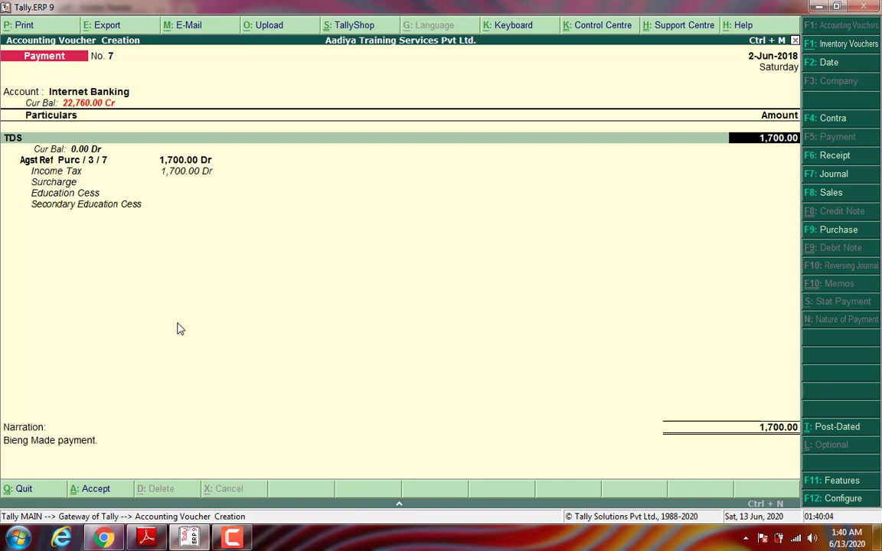
Step: Retry the save, then abandon the unsaved voucher and return to the Gateway of Tally
key(Return)
key(Return)
key(Return)
key(Return)
key(Return)
key(Return)
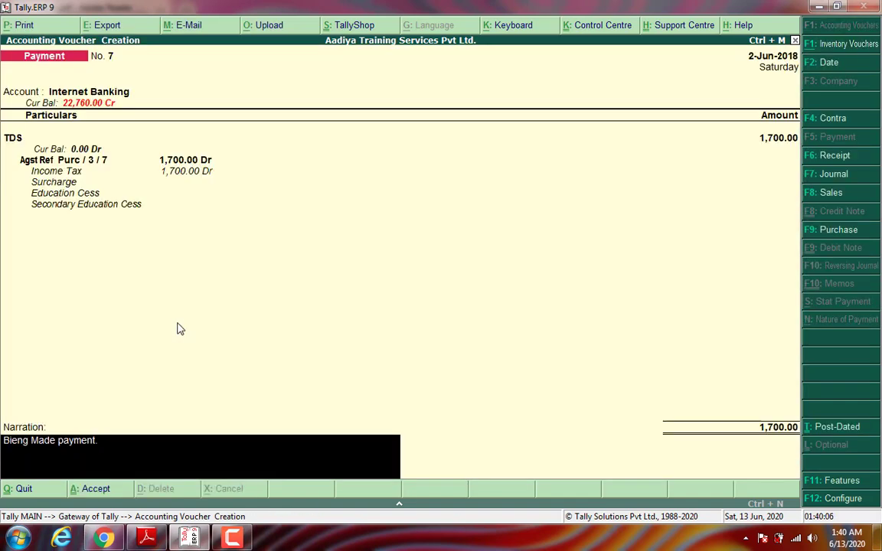
key(Return)
key(Return)
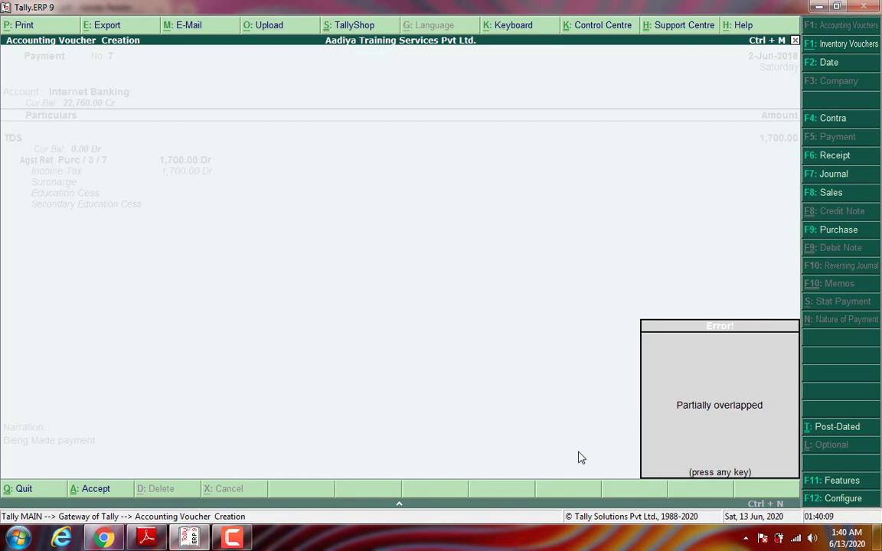
key(Escape)
key(Escape)
key(Return)
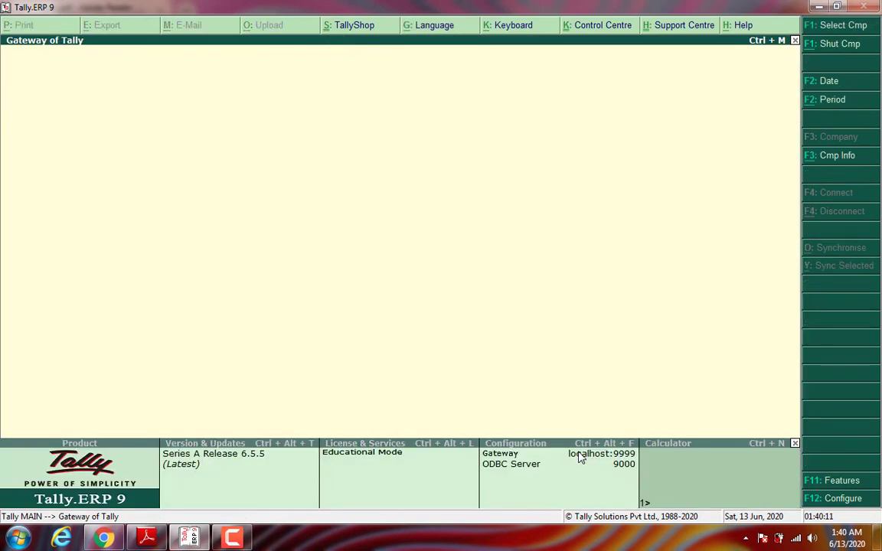
key(d)
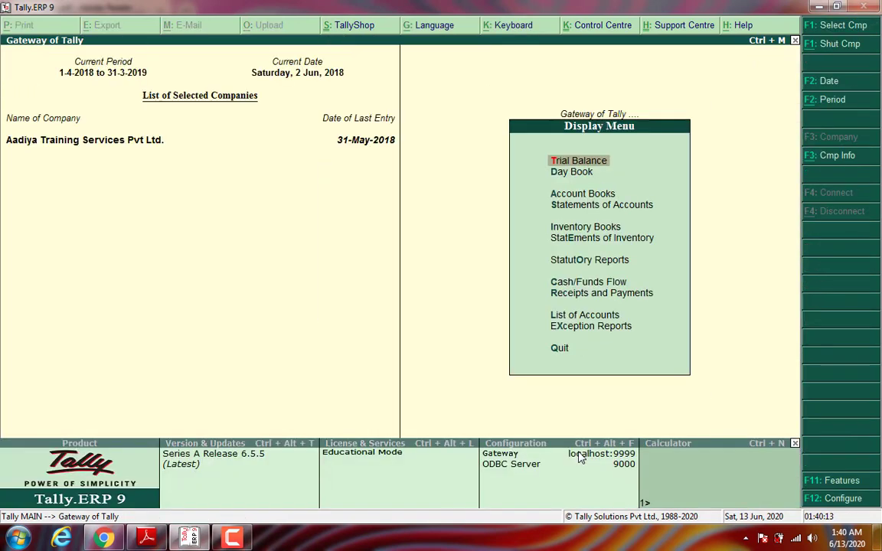
key(a)
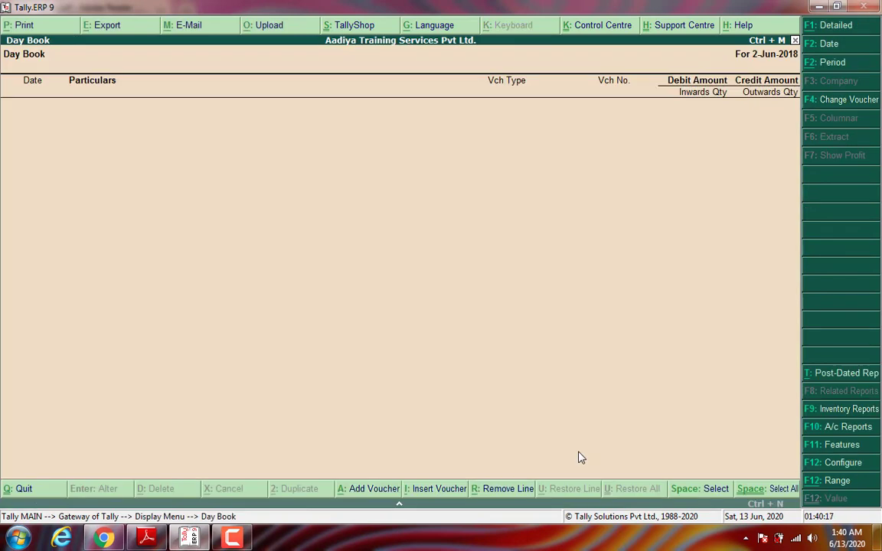
key(F2)
text(12-6)
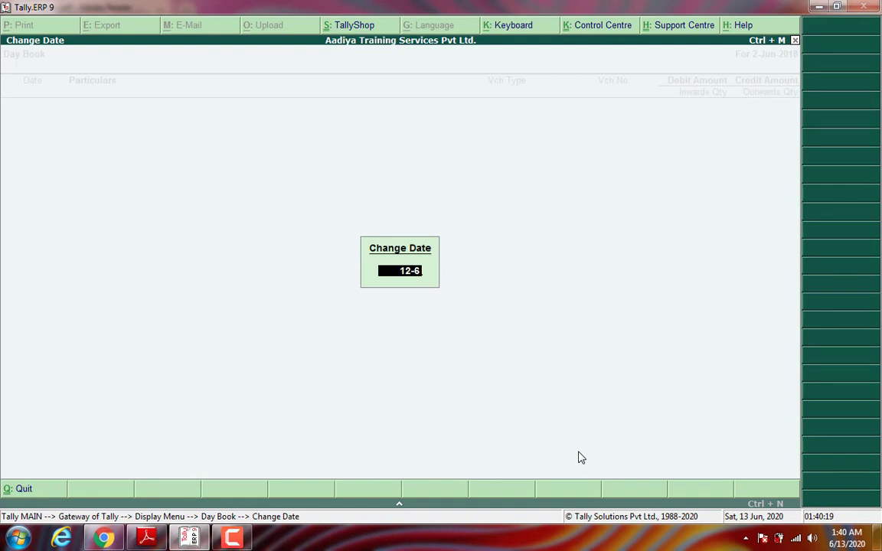
key(BackSpace)
key(BackSpace)
key(BackSpace)
key(BackSpace)
text(2-)
key(Return)
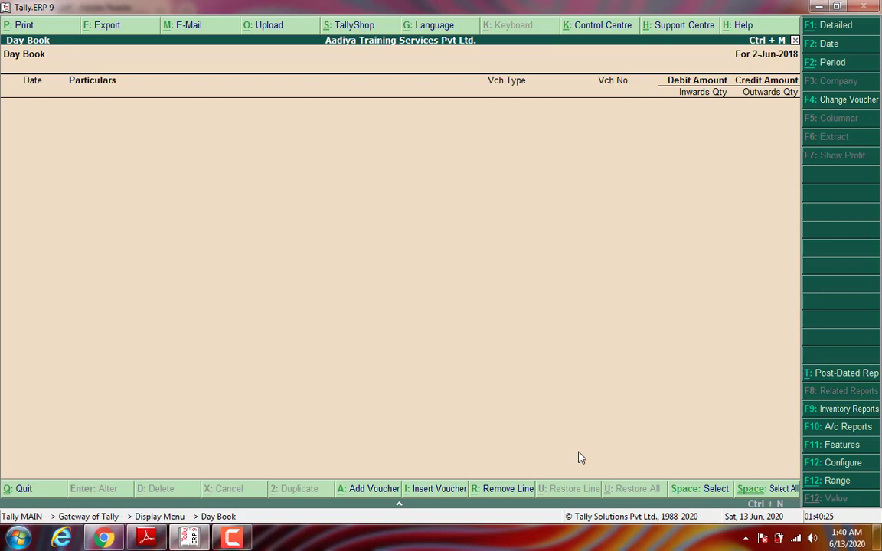
key(alt+F2)
key(Return)
key(Return)
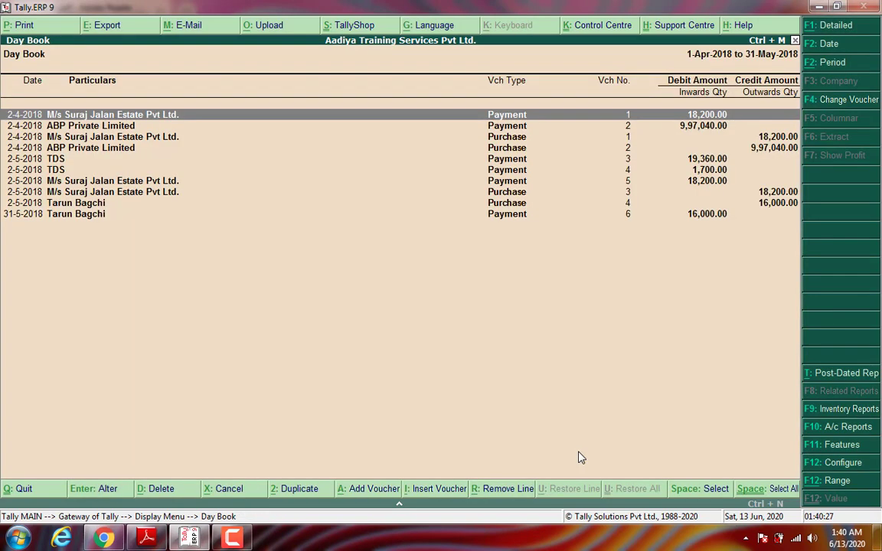
key(Down)
key(Down)
key(Down)
key(Down)
key(Down)
key(Down)
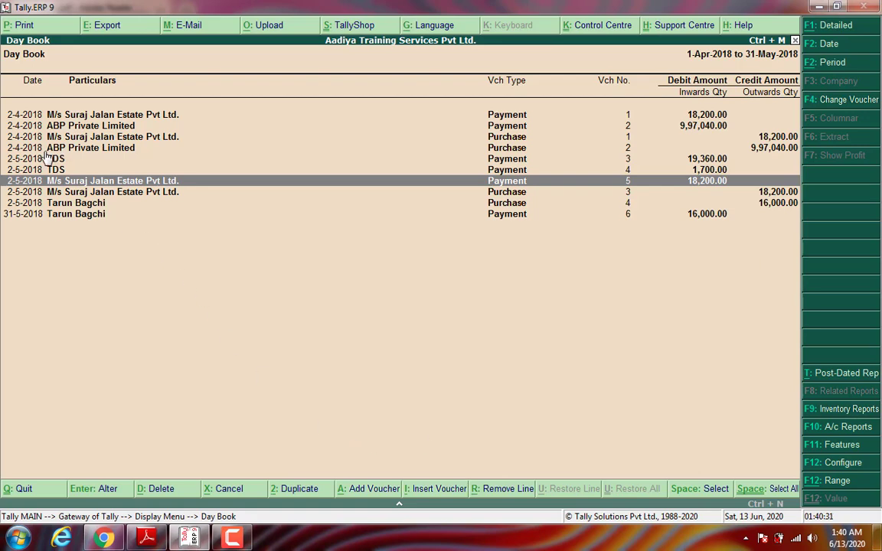
key(Up)
key(Up)
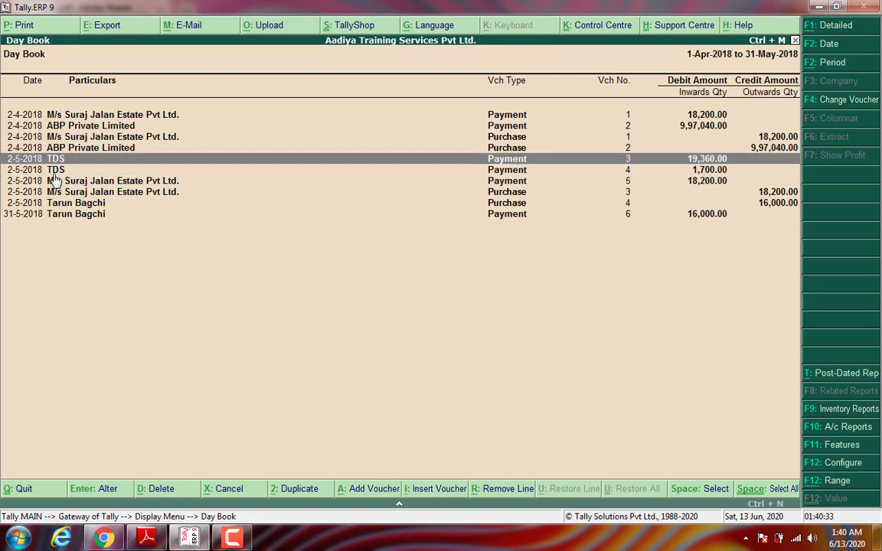
key(Down)
key(Down)
key(Down)
key(Down)
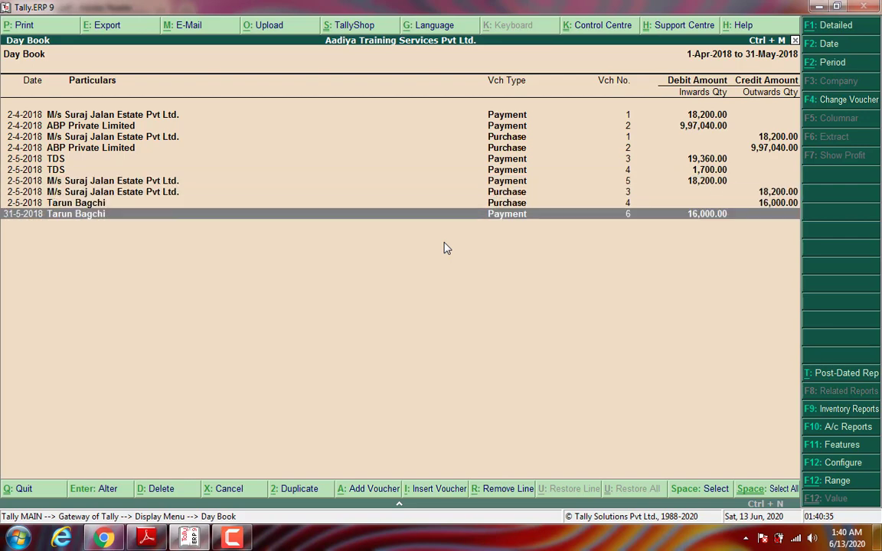
key(Up)
key(Up)
key(Up)
key(Up)
key(Up)
key(Up)
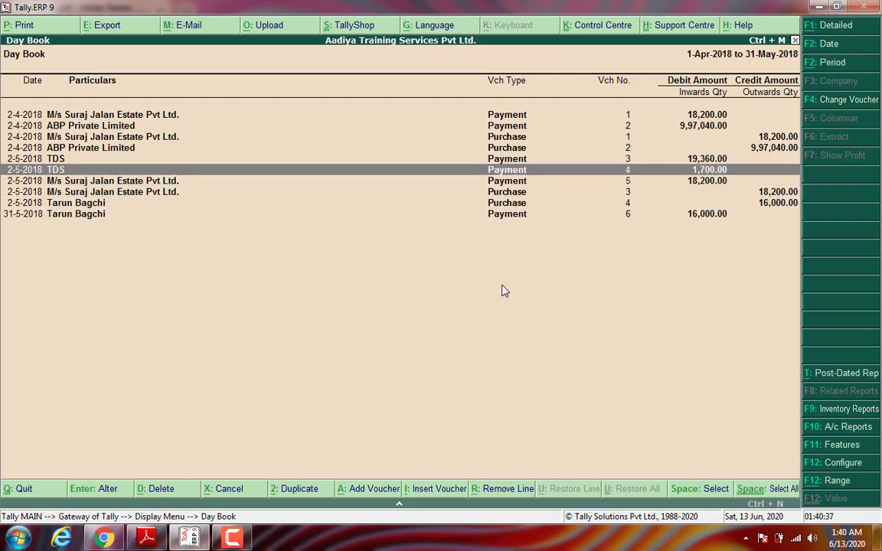
key(Escape)
key(Escape)
key(Escape)
key(Escape)
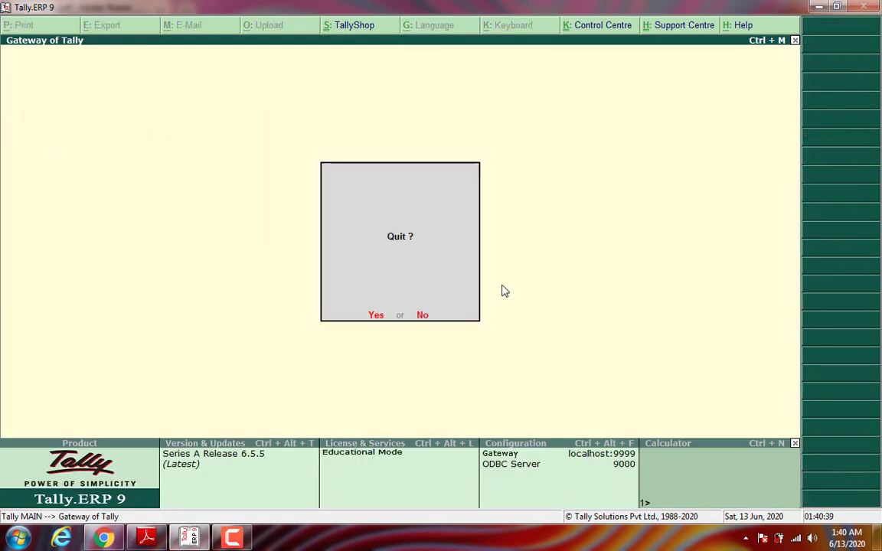
Step: Open accounting voucher entry and start a statutory payment for TDS
key(Down)
key(Down)
key(Down)
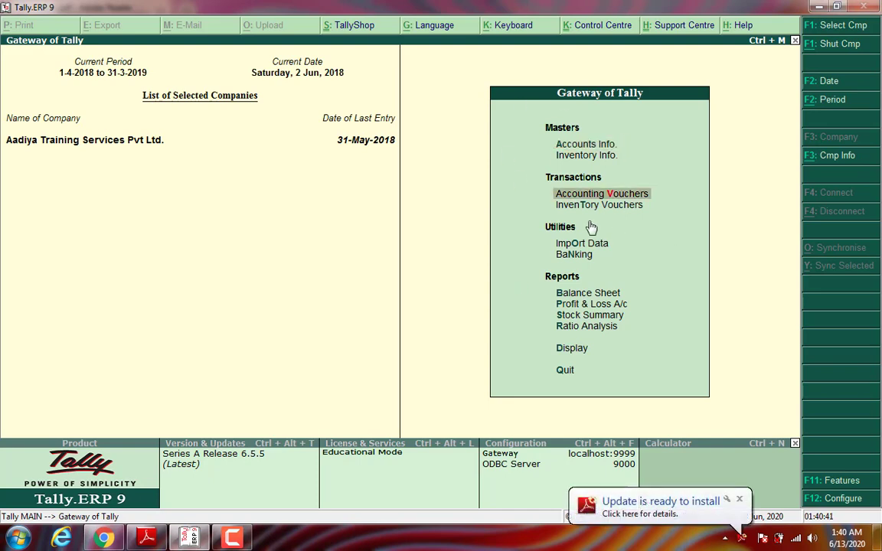
key(Up)
key(Return)
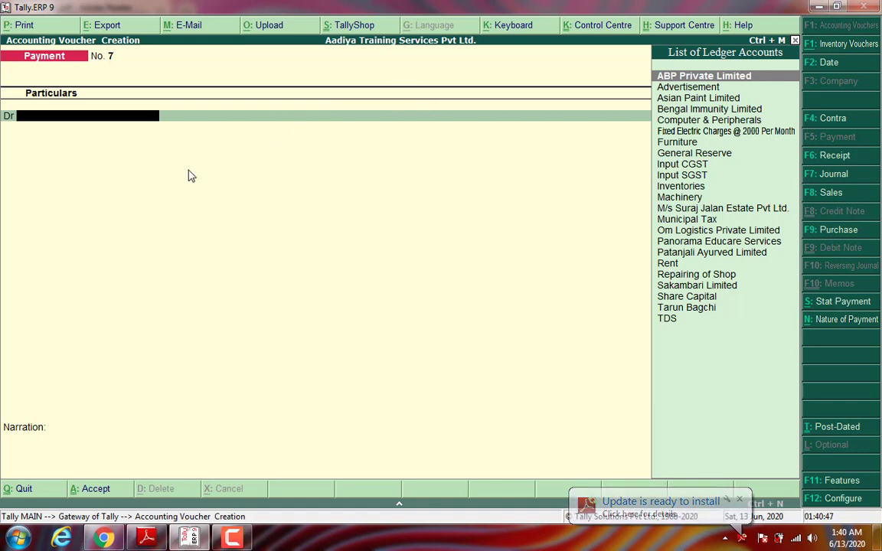
key(alt+s)
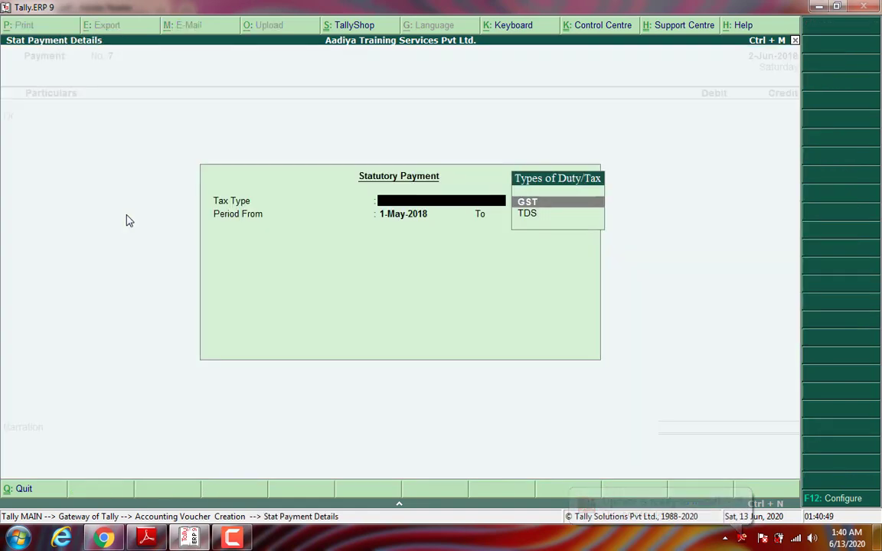
key(Down)
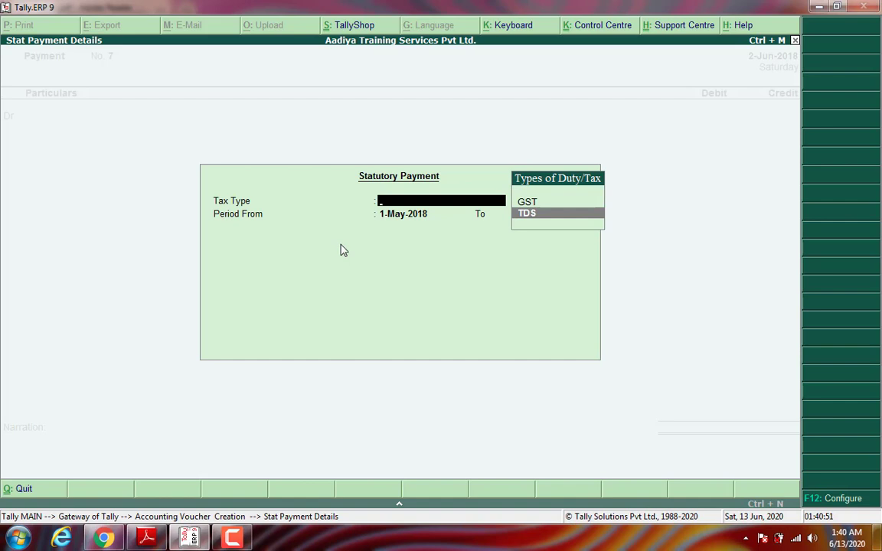
key(Return)
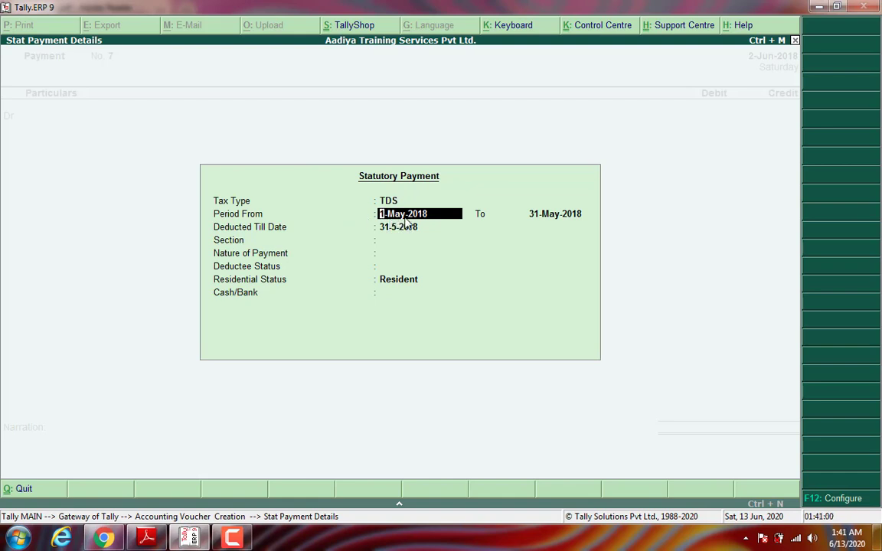
Step: Set period 2-May to 31-May-2018, section 194I Rent, and a resident company deductee, paid from Internet Banking
text(2-5)
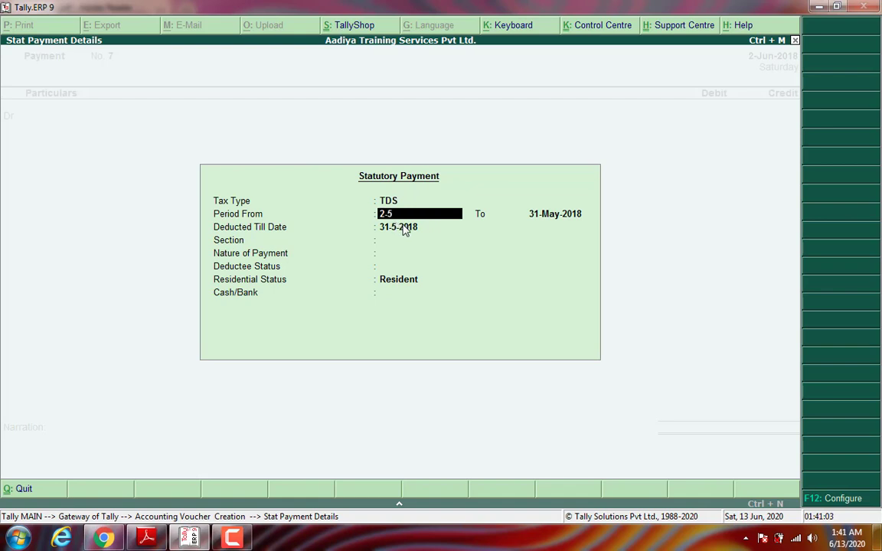
key(Return)
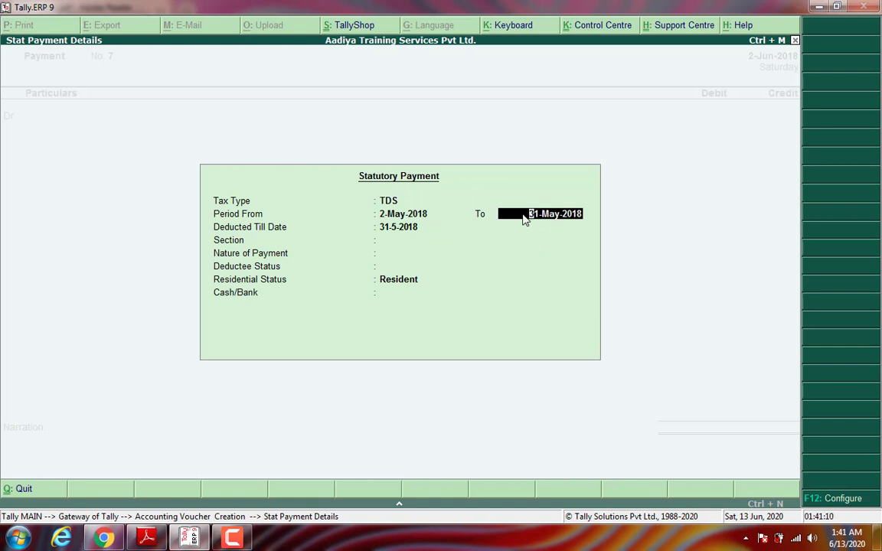
key(Return)
text(2-)
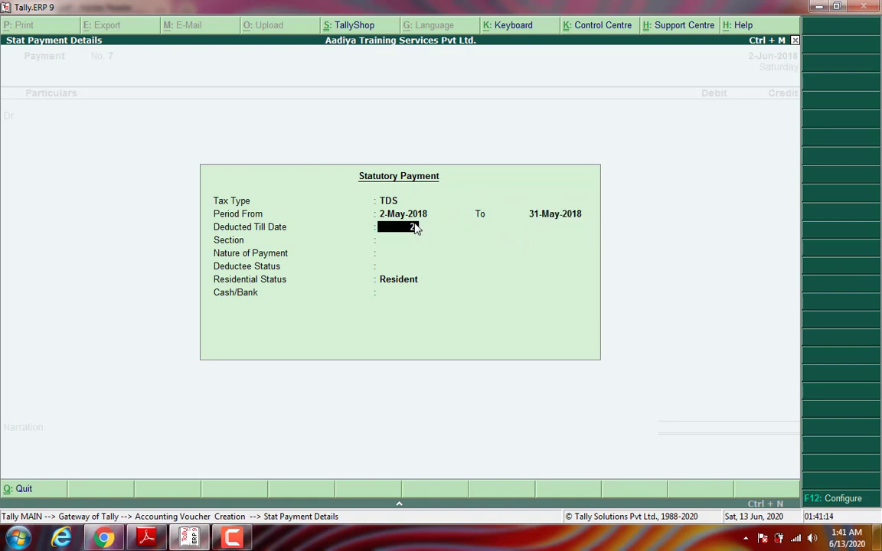
text(5-2018)
key(Return)
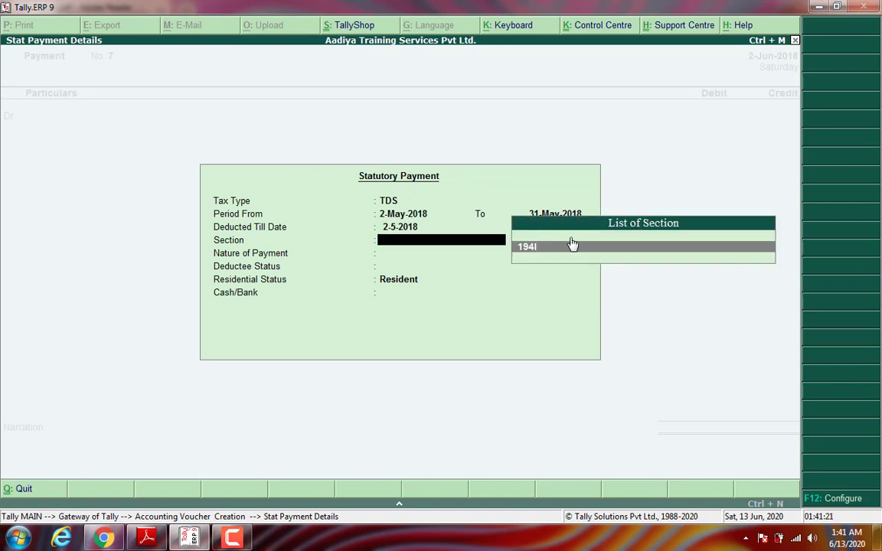
click(572, 243)
click(529, 256)
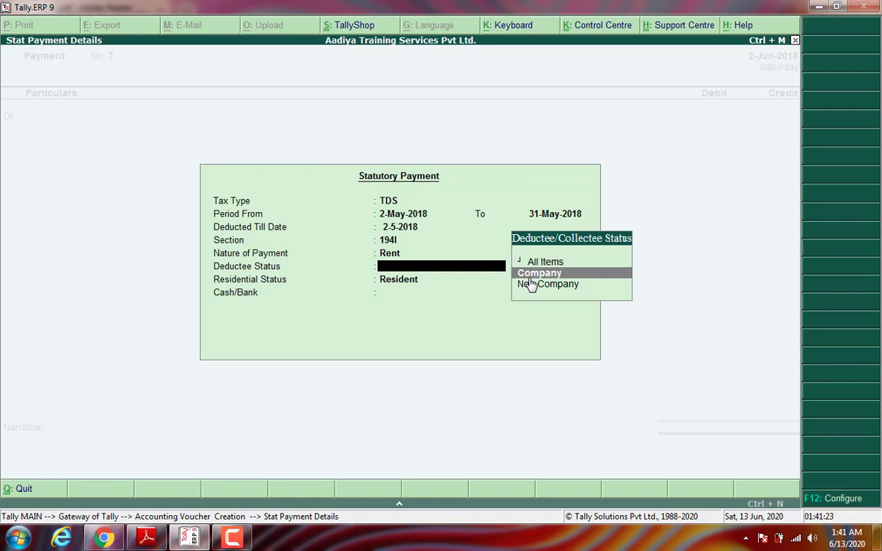
key(Return)
key(Return)
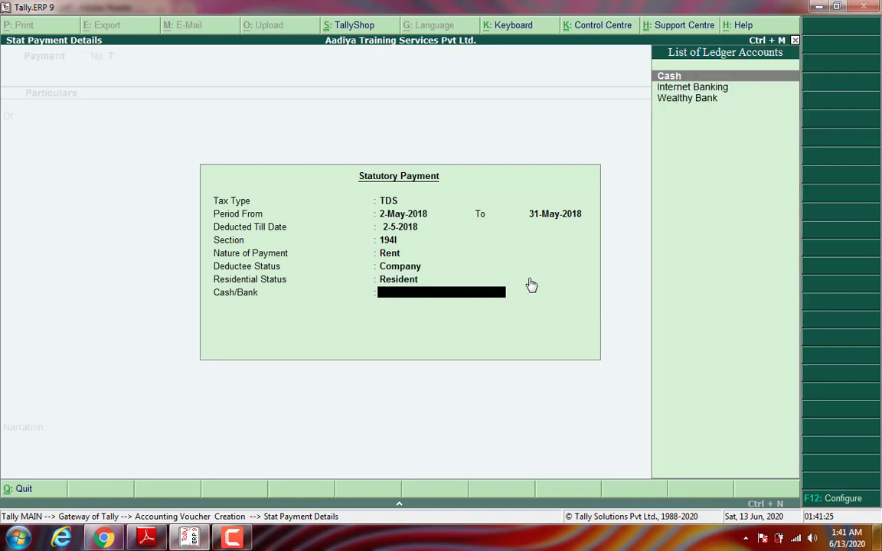
key(Down)
key(Return)
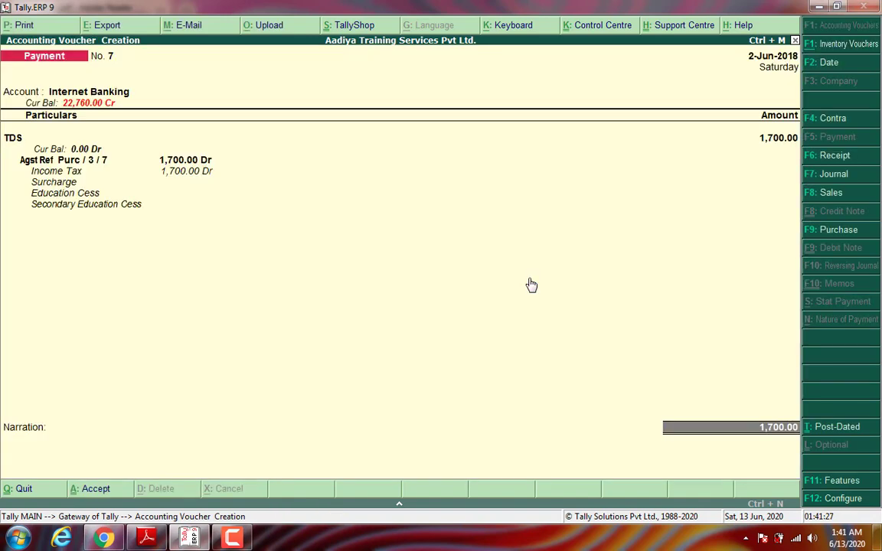
Step: Accept the cheque allocation, add narration 'Bieng Made payment.' and save TDS payment voucher 7
key(Return)
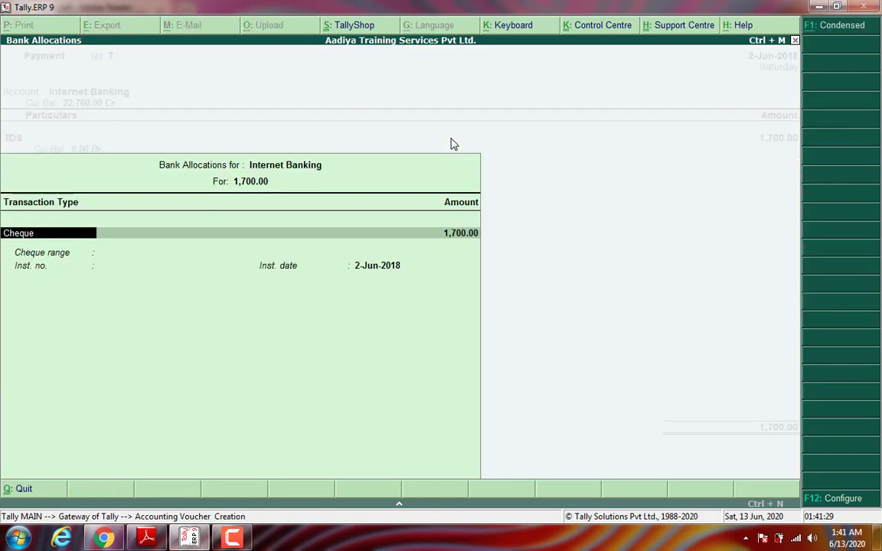
key(Return)
key(Return)
key(Return)
key(Return)
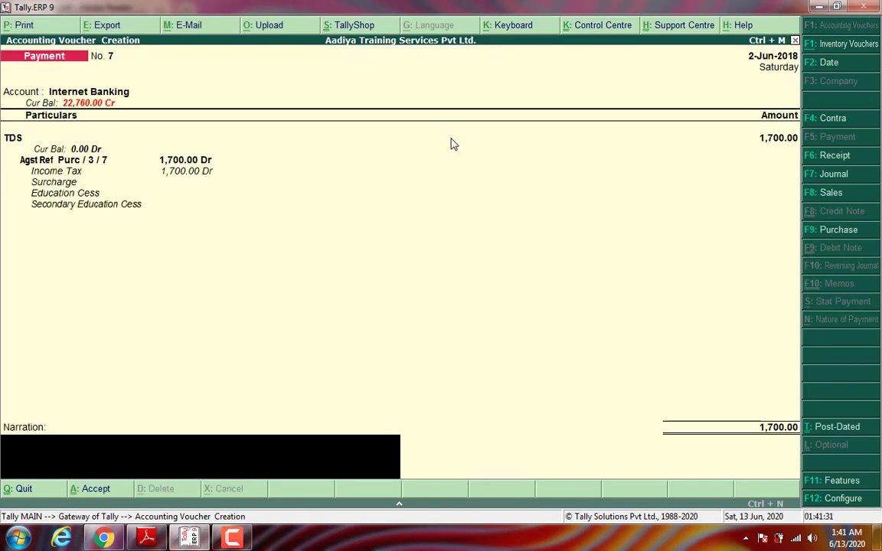
text(Bieng Made payment.)
key(Return)
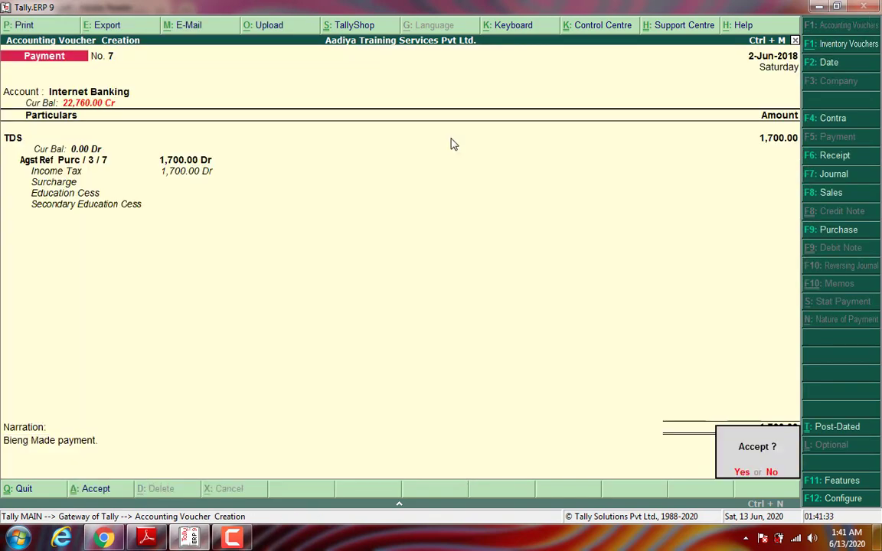
key(Return)
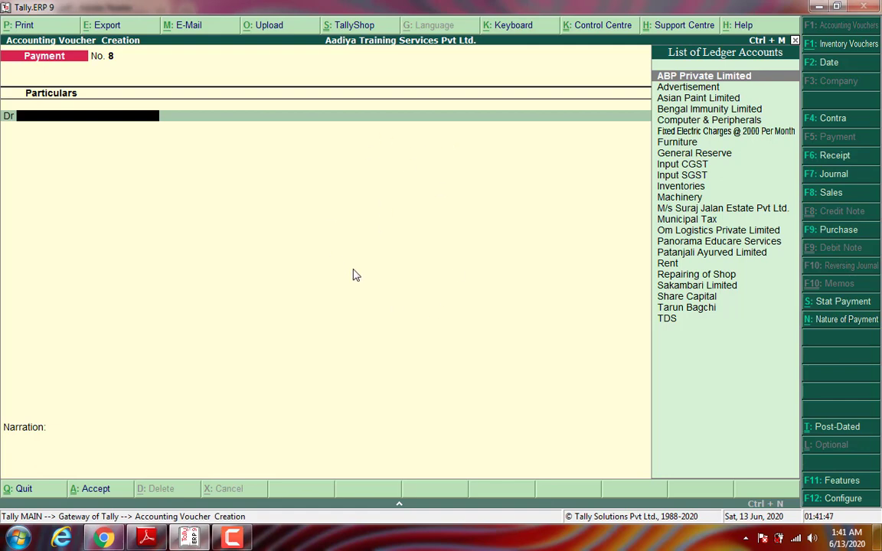
click(147, 538)
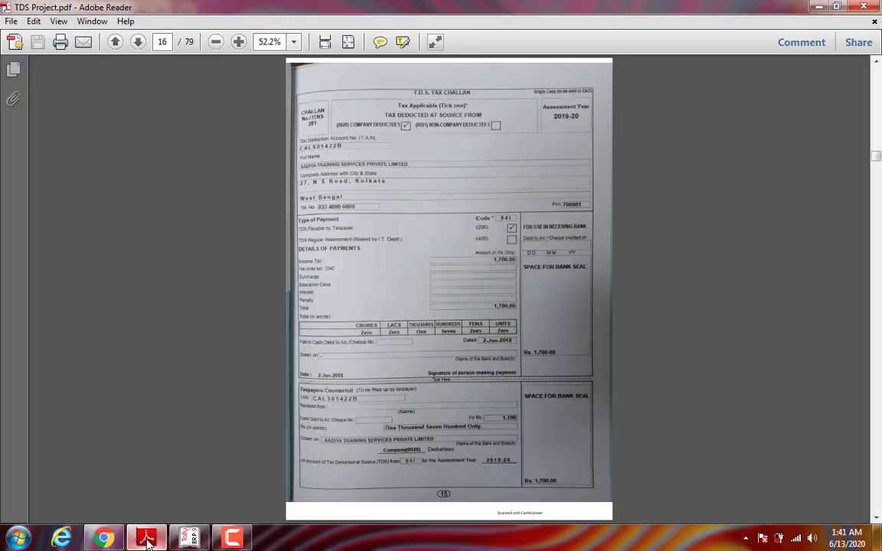
Step: Check the June rent invoice on the next PDF page, then start a Purchase voucher in Tally
click(139, 42)
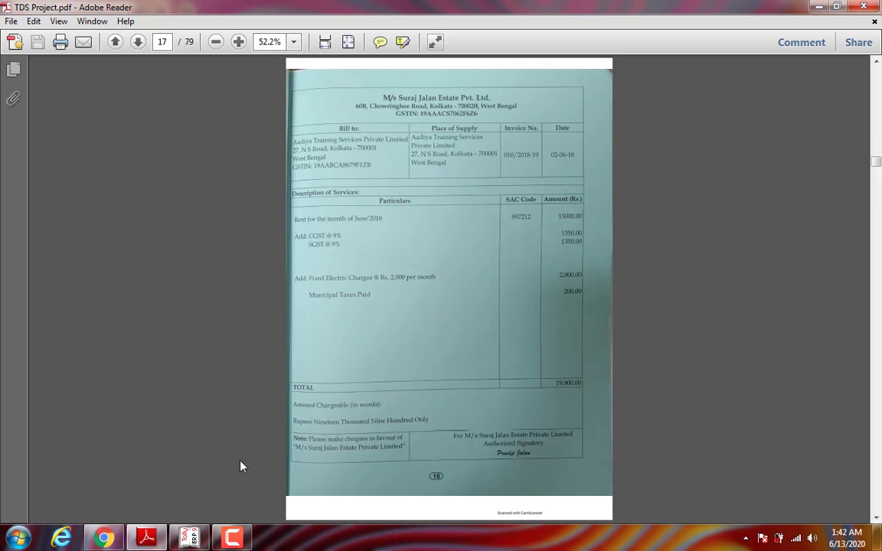
mouse_move(195, 540)
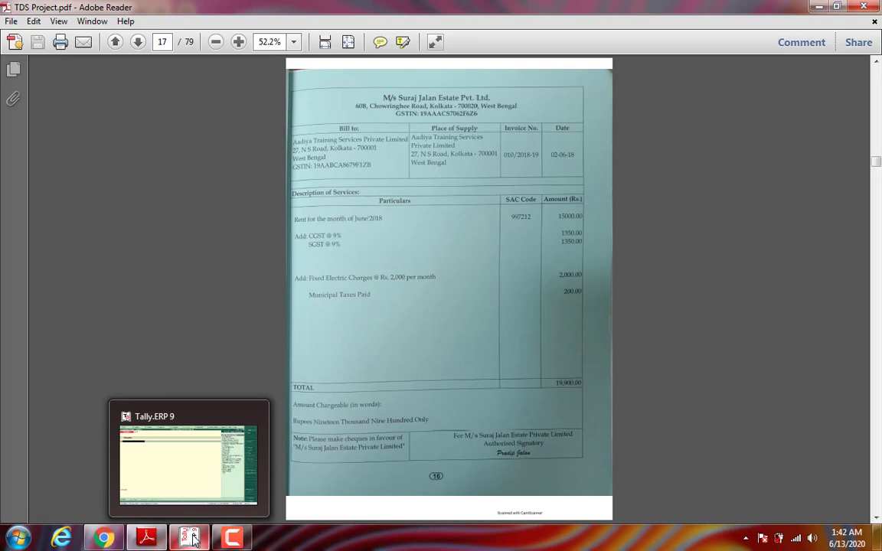
click(194, 540)
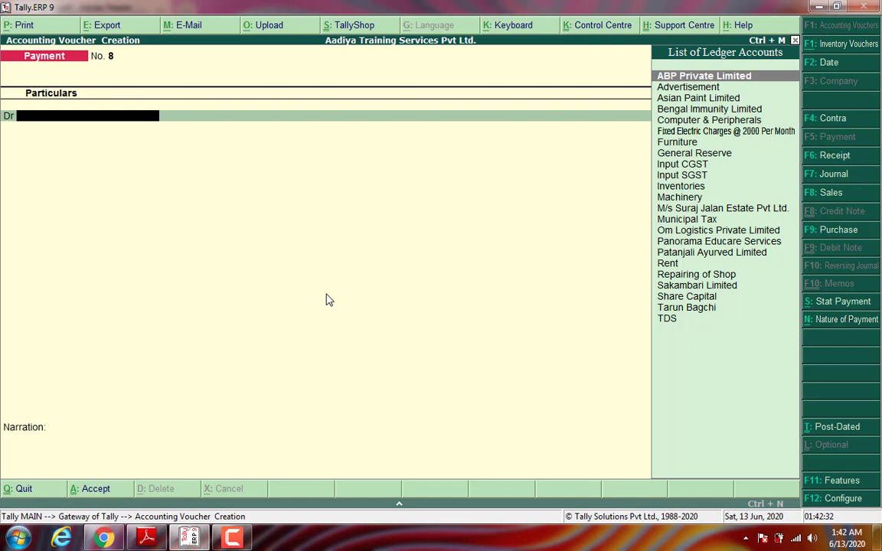
click(810, 232)
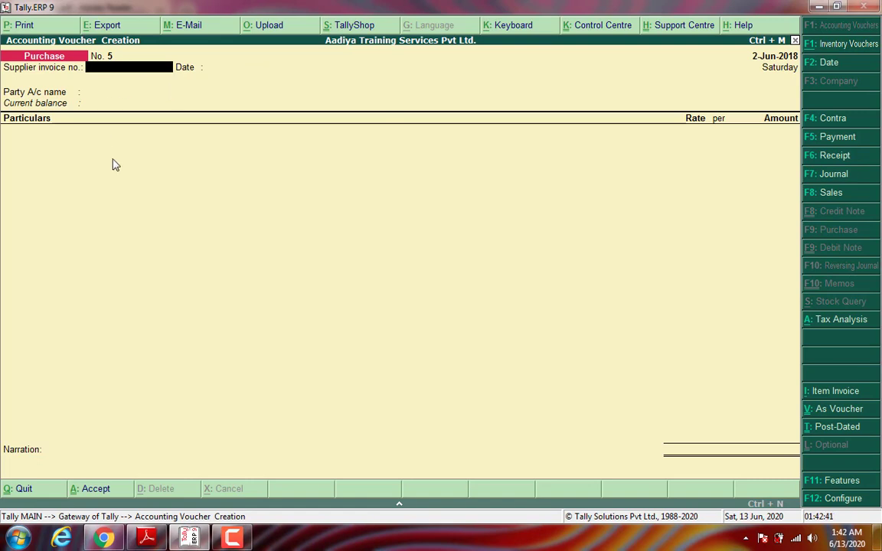
Step: Enter supplier invoice 010/2018-19 dated 2-Jun-2018 with party M/s Suraj Jalan Estate Pvt Ltd
text(010/2018-19)
key(Return)
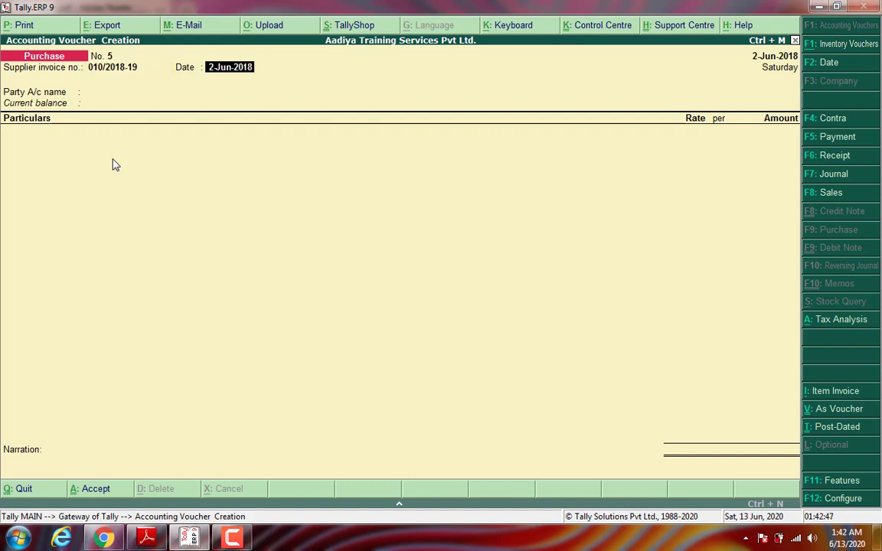
key(Return)
text(M)
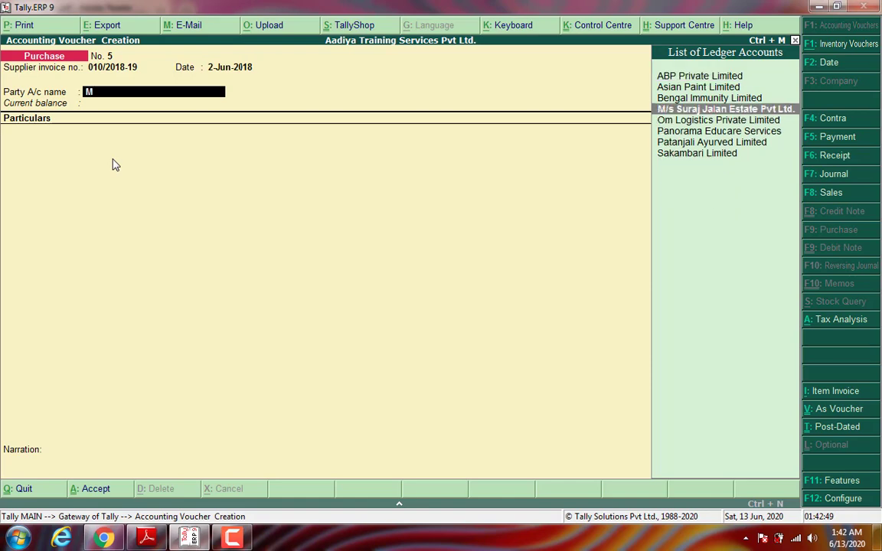
key(Return)
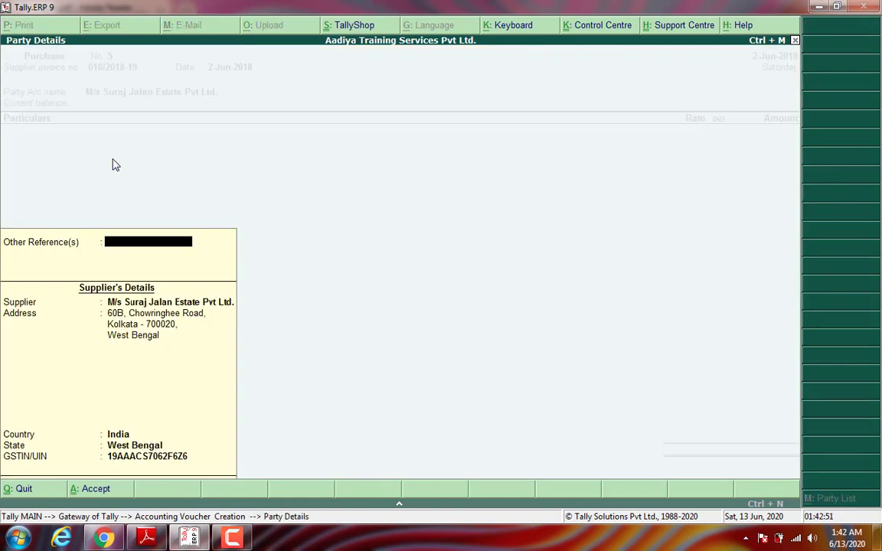
key(Return)
key(Return)
key(Return)
key(Return)
key(Return)
key(Return)
key(Return)
key(Return)
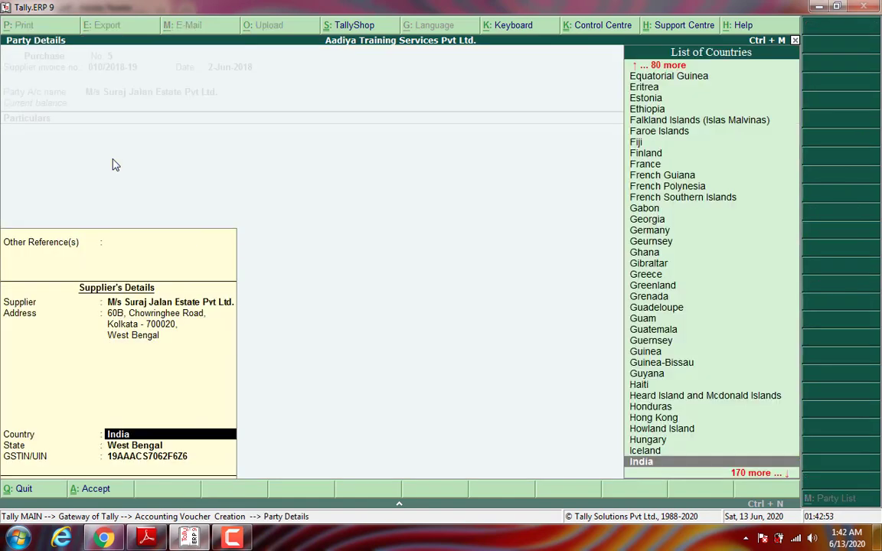
key(Return)
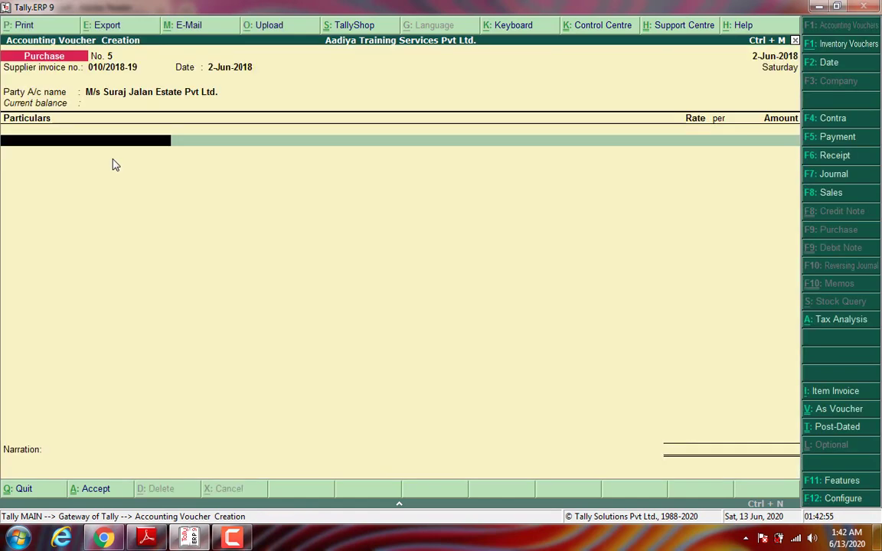
Step: Add Rent 15,000 with Input CGST and Input SGST of 1,350.00 each
text(Re)
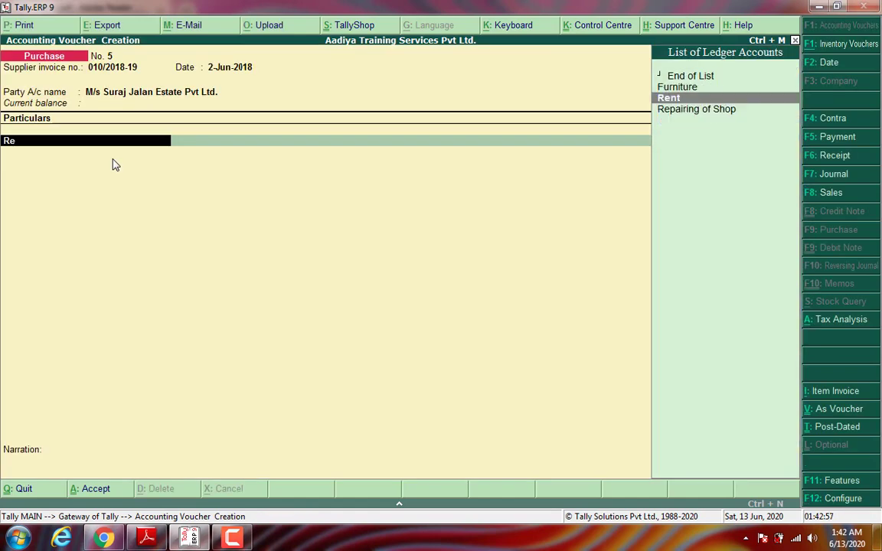
key(Return)
text(15000)
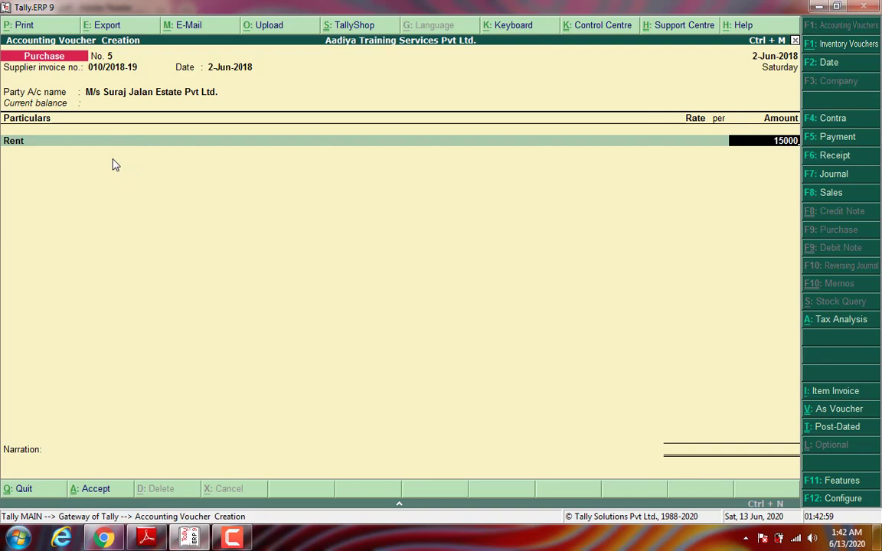
key(Return)
text(Input)
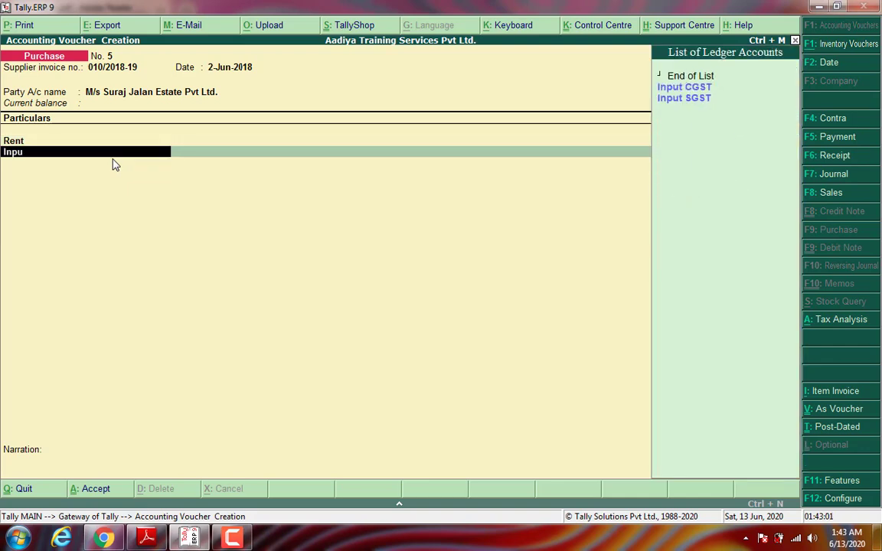
key(Return)
key(Return)
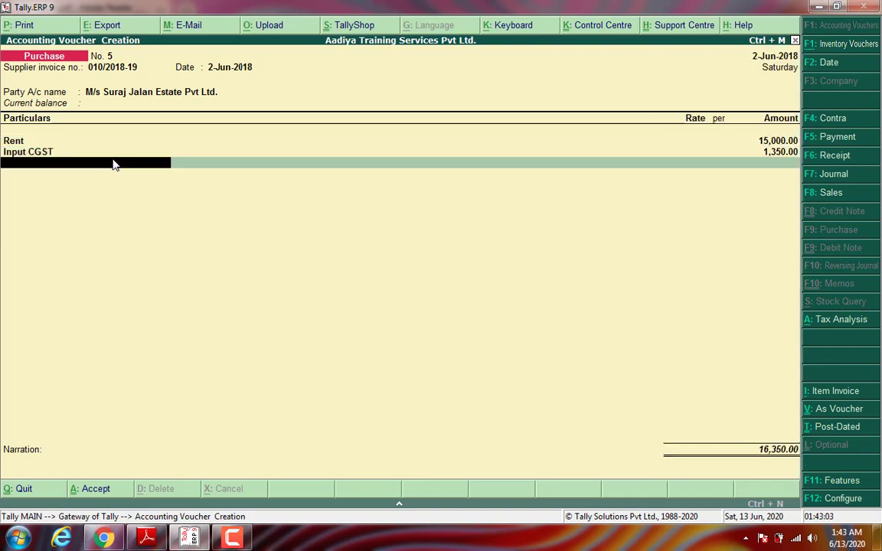
text(N)
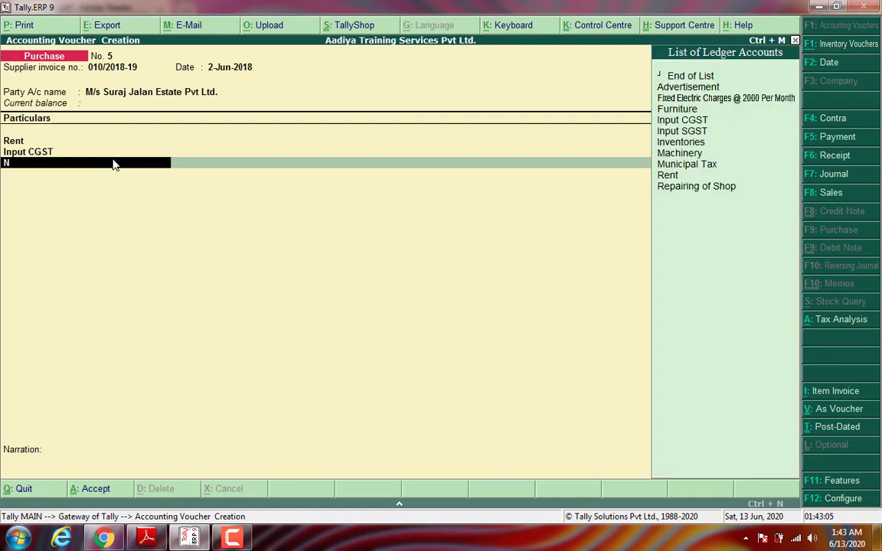
key(Down)
key(Down)
key(Down)
key(Return)
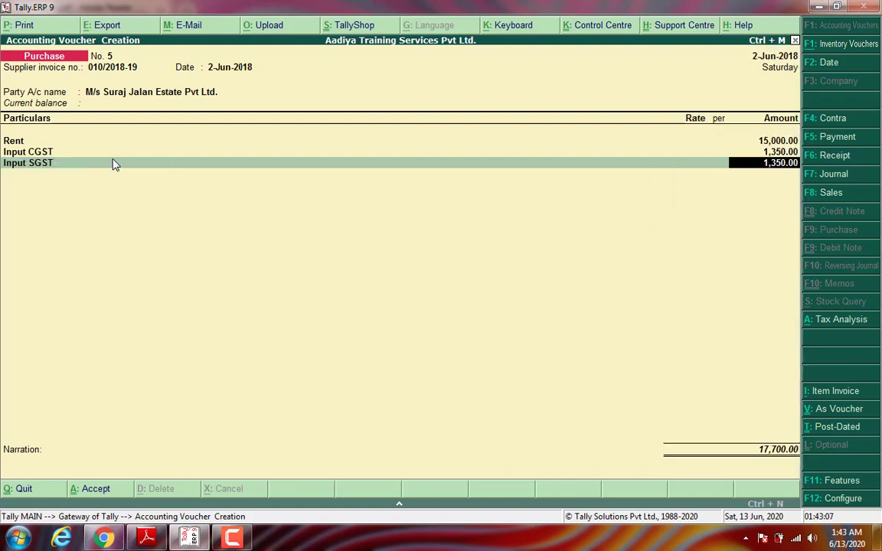
key(Return)
Step: Add Fixed Electric Charges 2,000, Municipal Tax 200 and the (-)1,700 TDS deduction
text(Fixed)
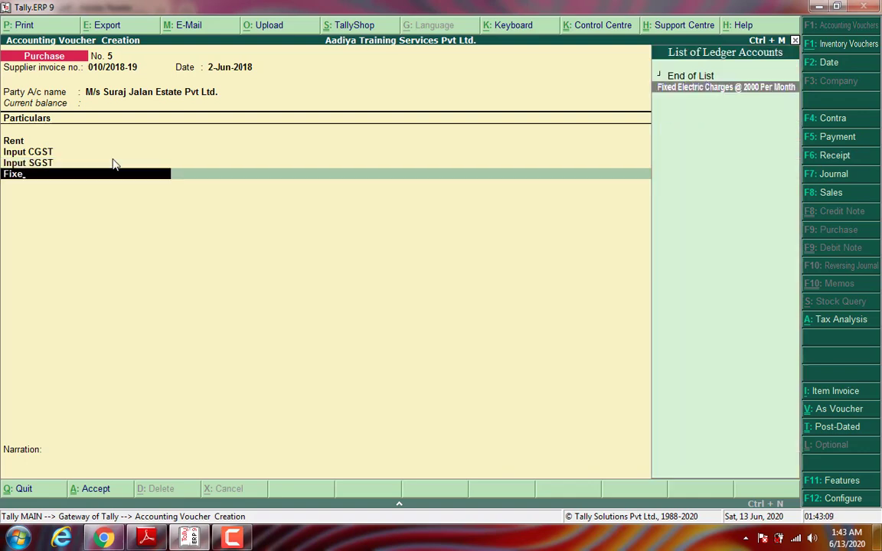
key(Return)
key(Return)
text(2000)
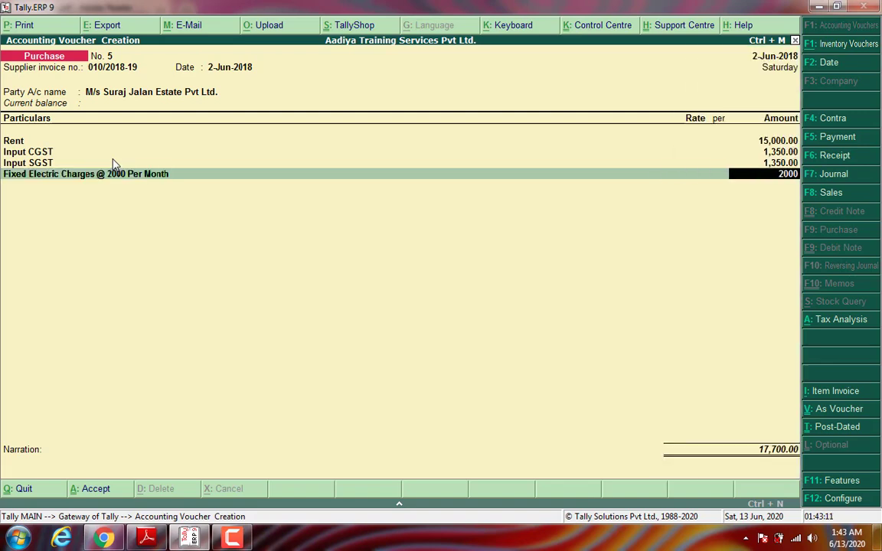
key(Return)
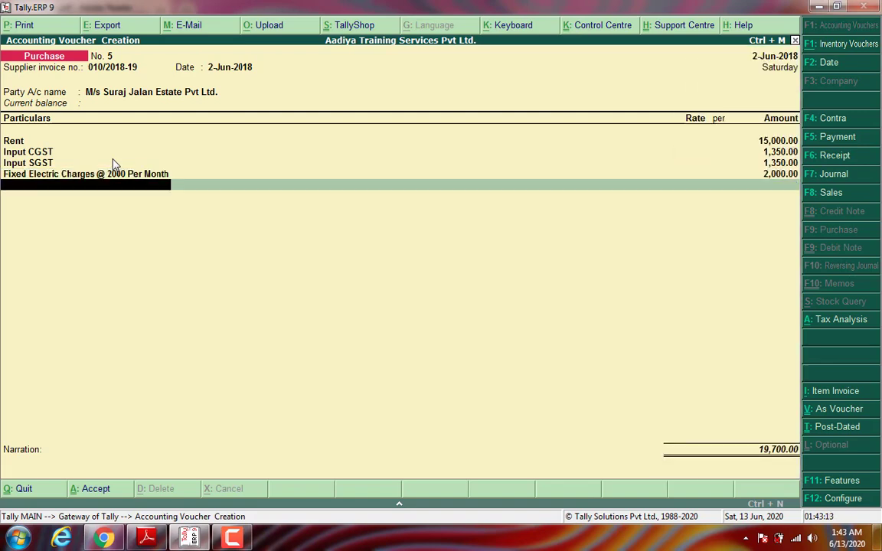
text(Muni)
key(Return)
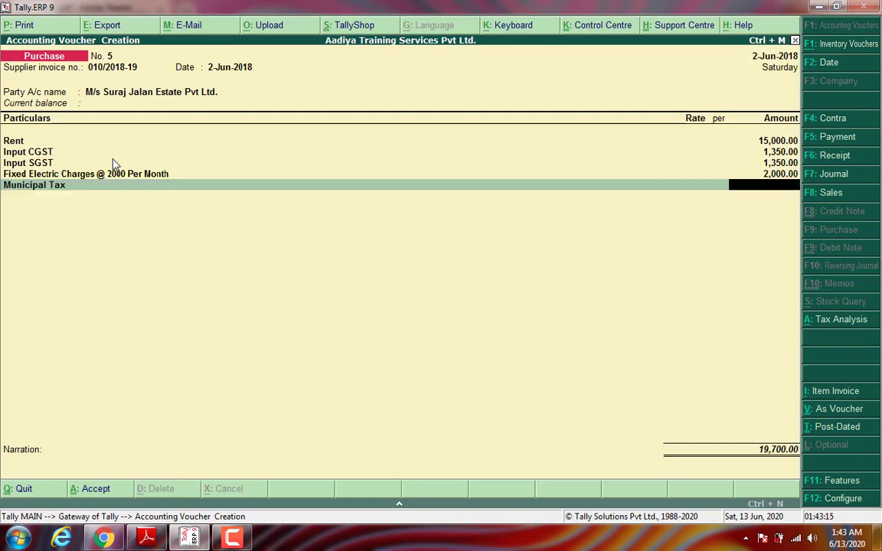
text(200)
key(Return)
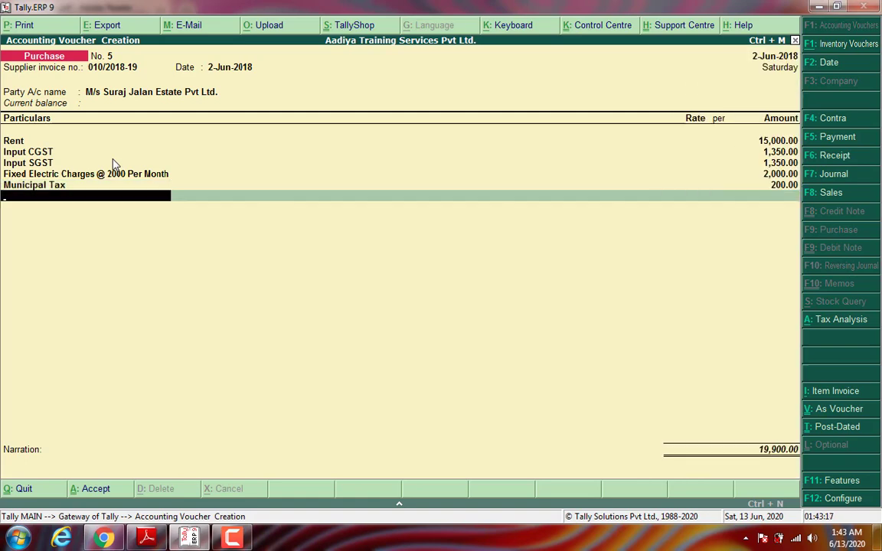
text(Tds)
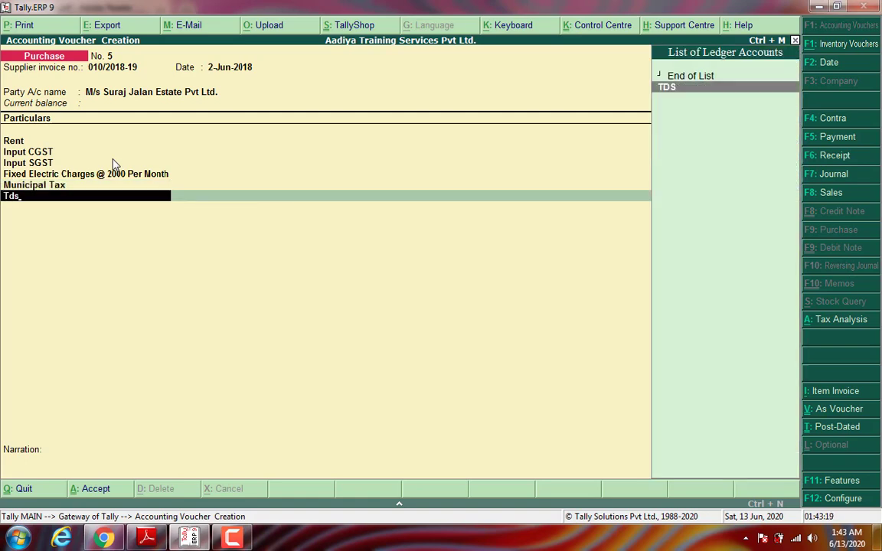
key(Return)
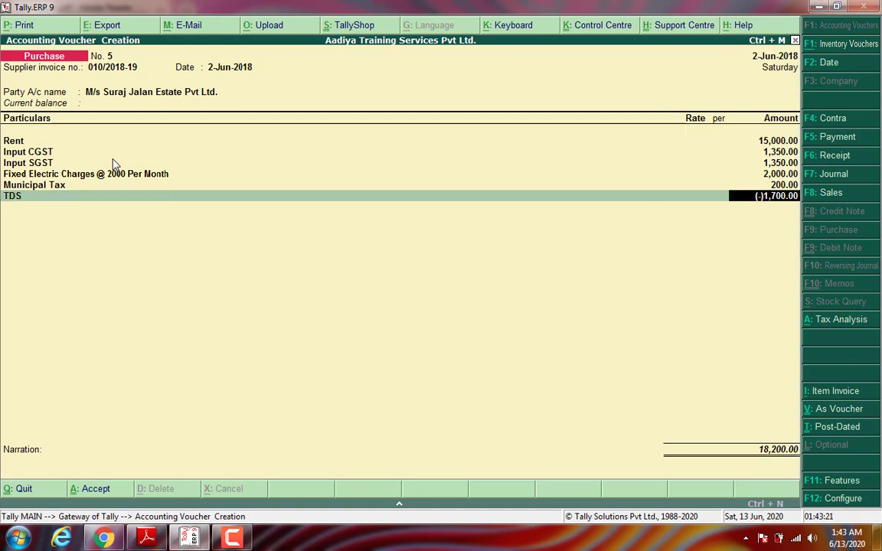
key(Return)
key(Return)
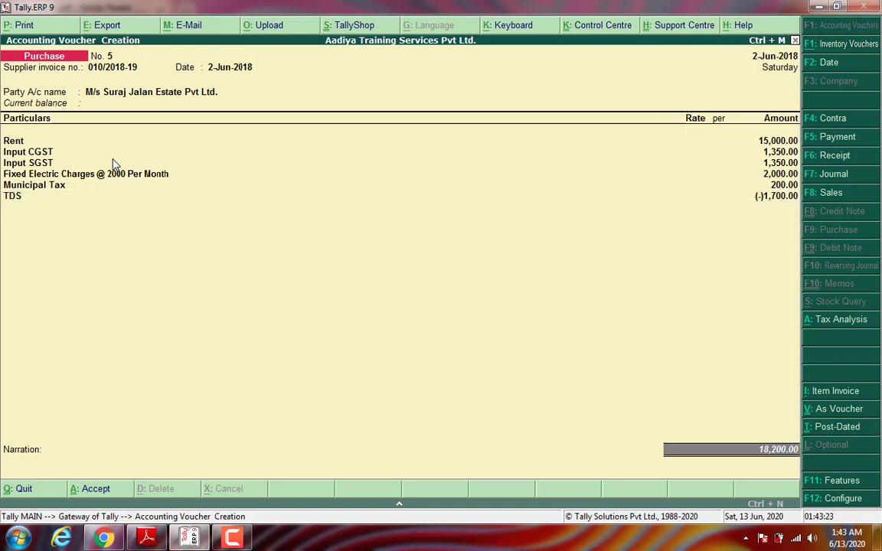
Step: Record bill 010/2018-19 as a New Ref in the bill-wise details
key(Return)
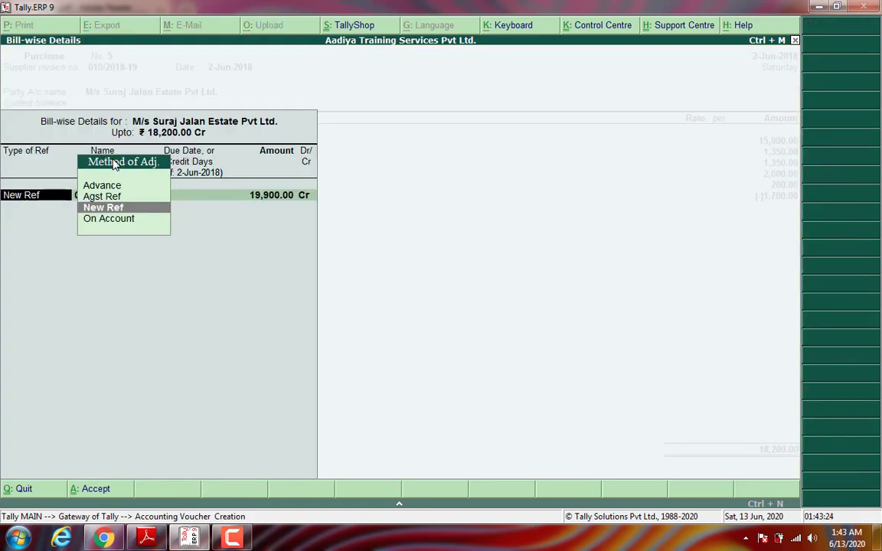
key(Return)
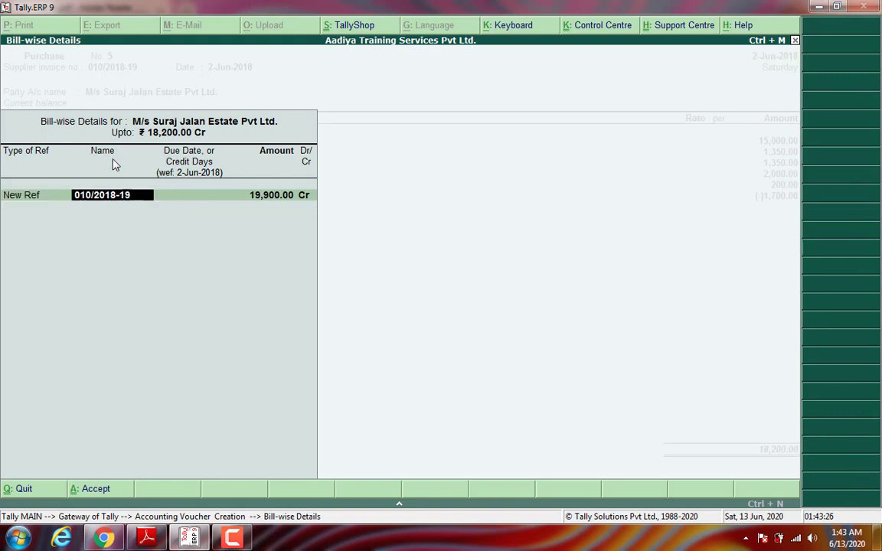
key(Return)
key(Return)
key(Return)
key(Return)
key(Return)
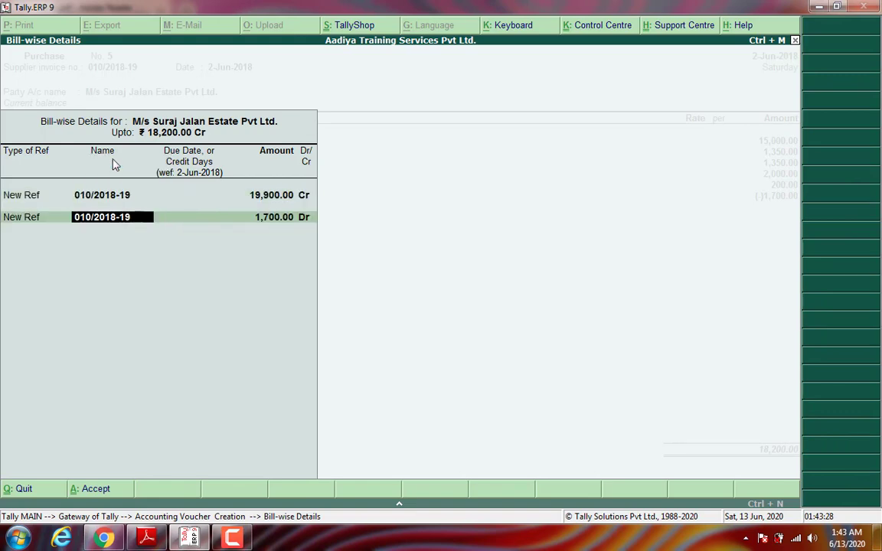
key(Return)
key(Return)
key(Return)
key(Return)
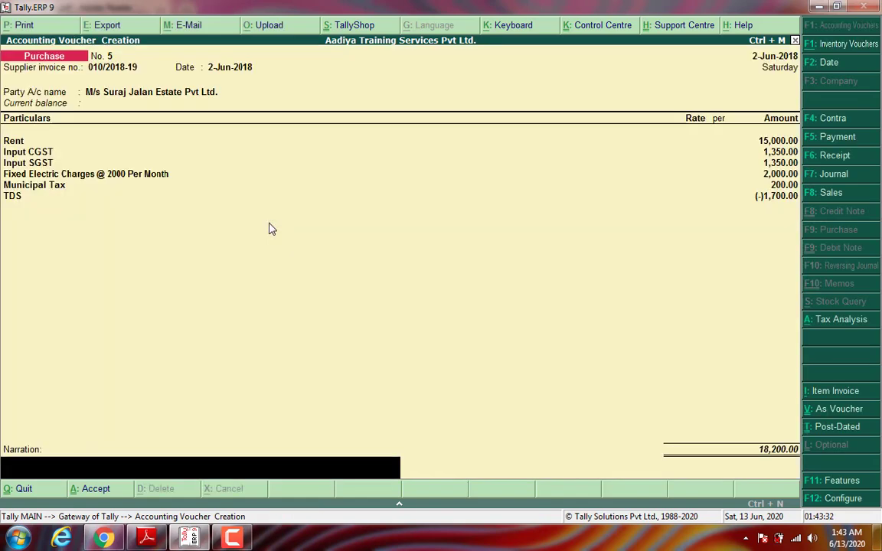
Step: Write narration 'Bieng rent due for the month of June 2018.' and save purchase voucher No. 5
key(ctrl+r)
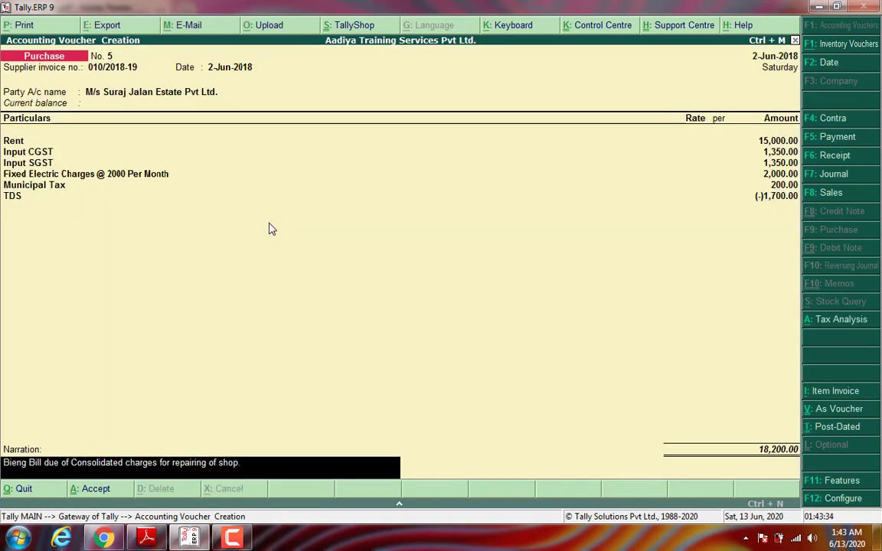
key(BackSpace)
key(BackSpace)
key(BackSpace)
key(BackSpace)
key(BackSpace)
key(BackSpace)
key(BackSpace)
key(BackSpace)
key(BackSpace)
key(BackSpace)
key(BackSpace)
key(BackSpace)
key(BackSpace)
key(BackSpace)
key(BackSpace)
key(BackSpace)
key(BackSpace)
key(BackSpace)
key(BackSpace)
key(BackSpace)
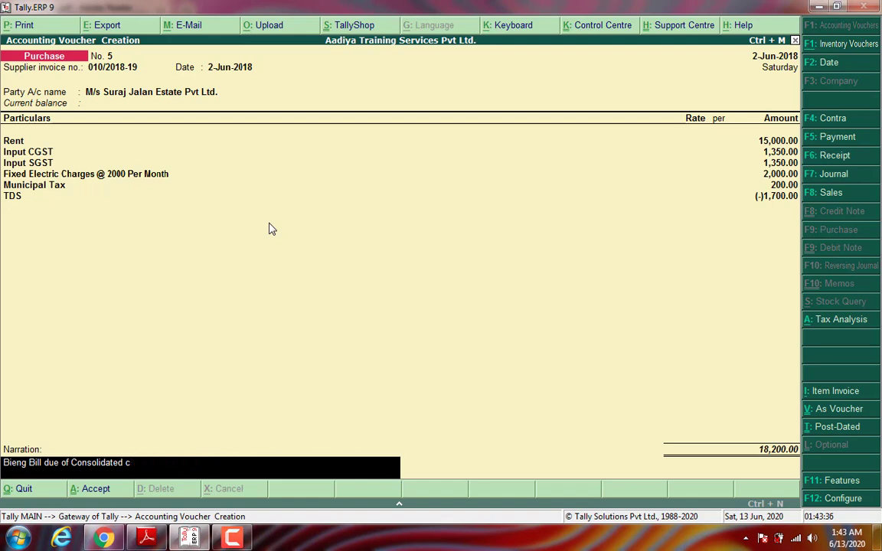
key(BackSpace)
key(BackSpace)
key(BackSpace)
key(BackSpace)
key(BackSpace)
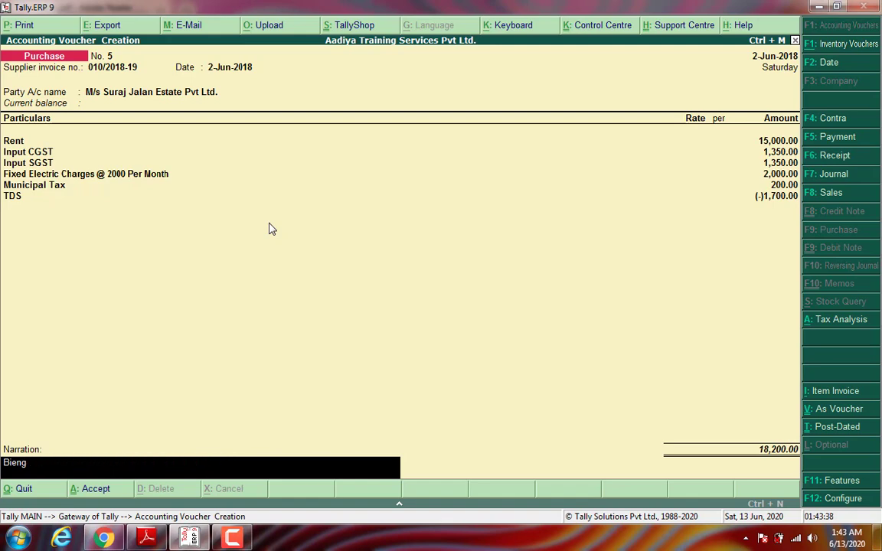
text(rent due to)
key(BackSpace)
key(BackSpace)
text(for themont)
key(BackSpace)
key(BackSpace)
key(BackSpace)
key(BackSpace)
key(BackSpace)
text(e month of)
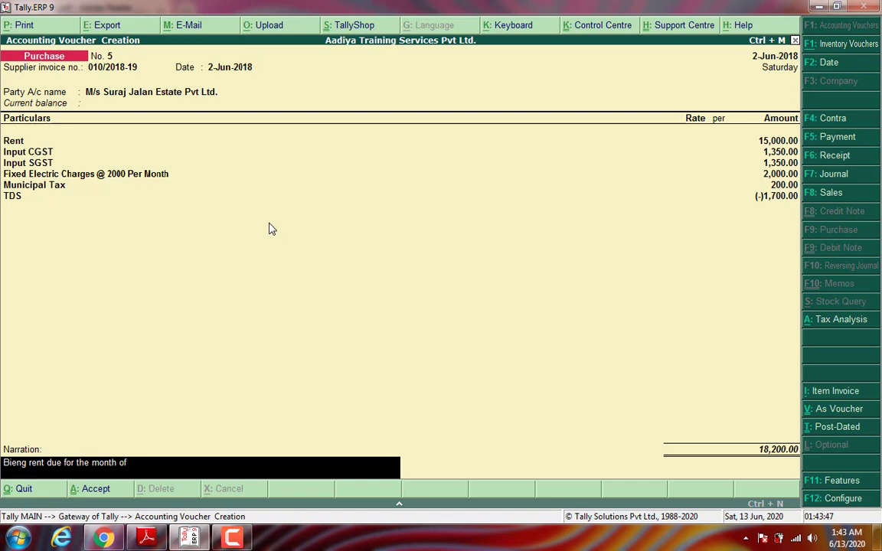
text( June 20183.)
key(BackSpace)
key(BackSpace)
text(.)
key(Return)
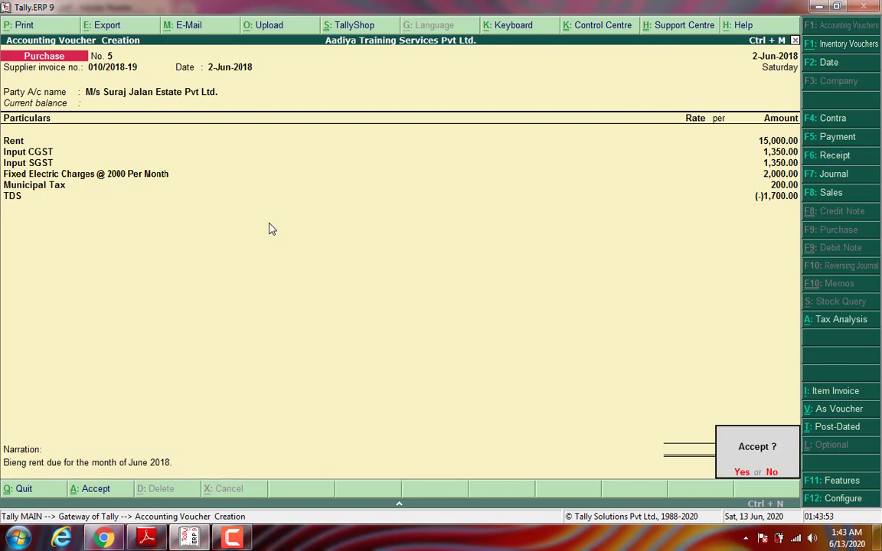
key(y)
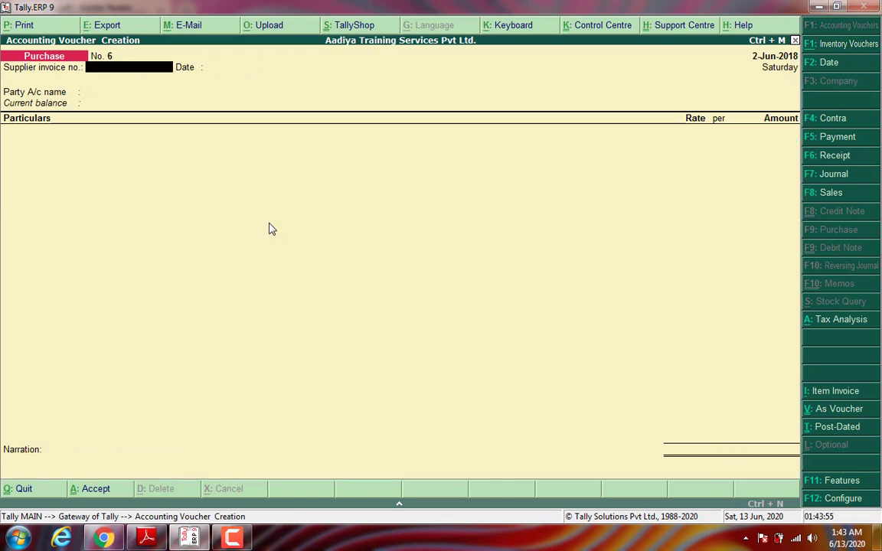
click(145, 540)
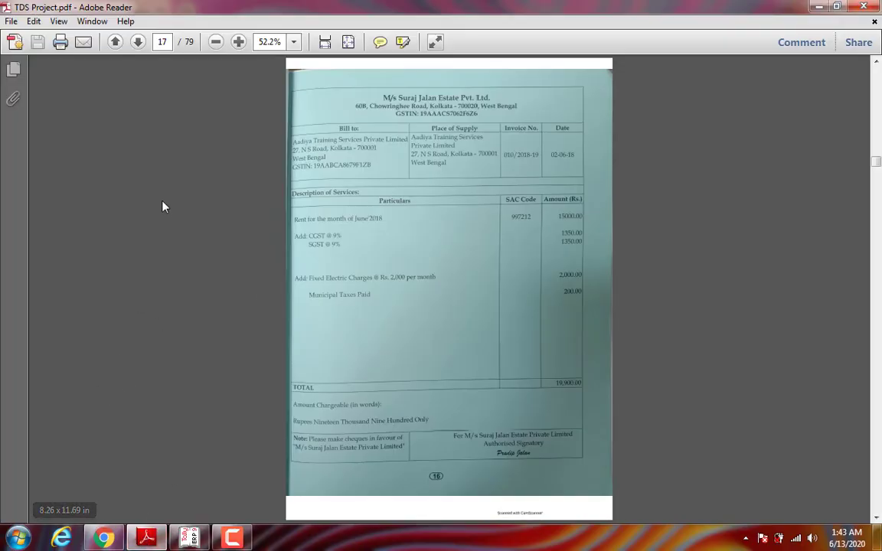
click(138, 42)
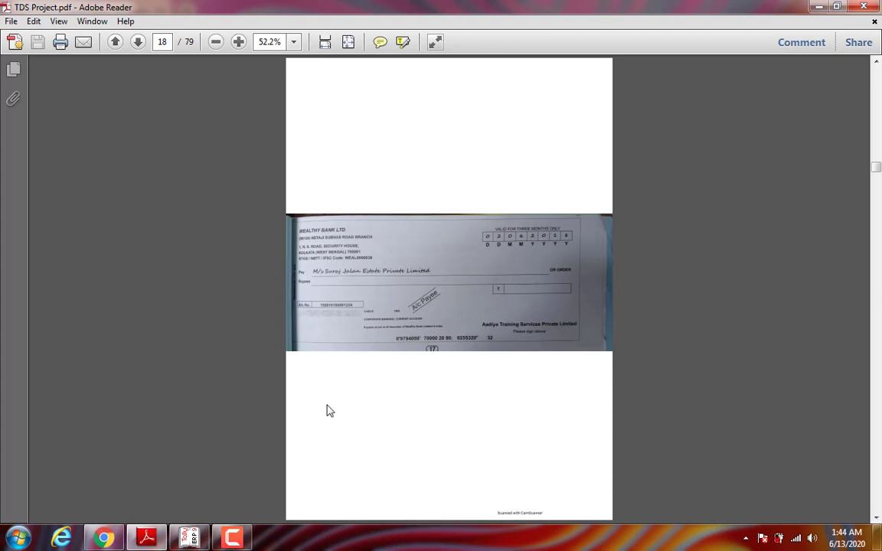
click(190, 539)
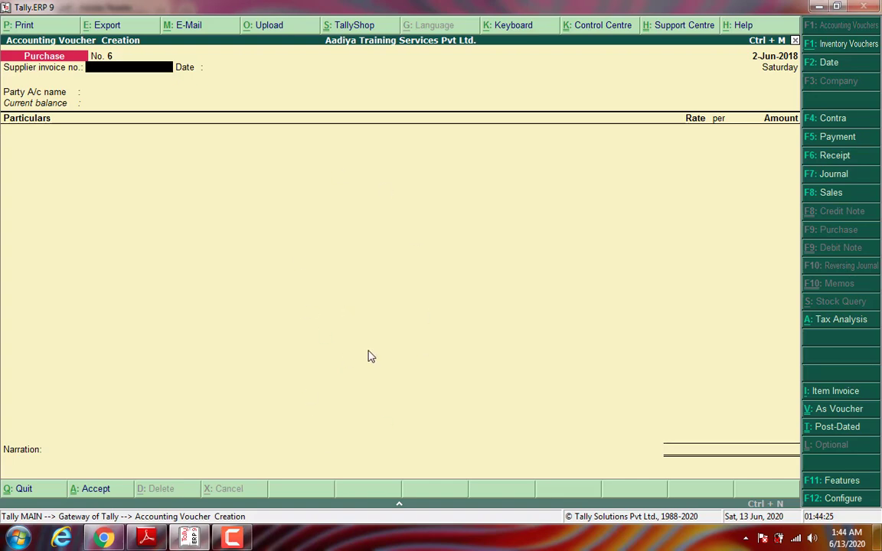
Step: Start a payment debiting M/s Suraj Jalan Estate Pvt Ltd. 18,200 against pending bill 010/2018-19
key(F5)
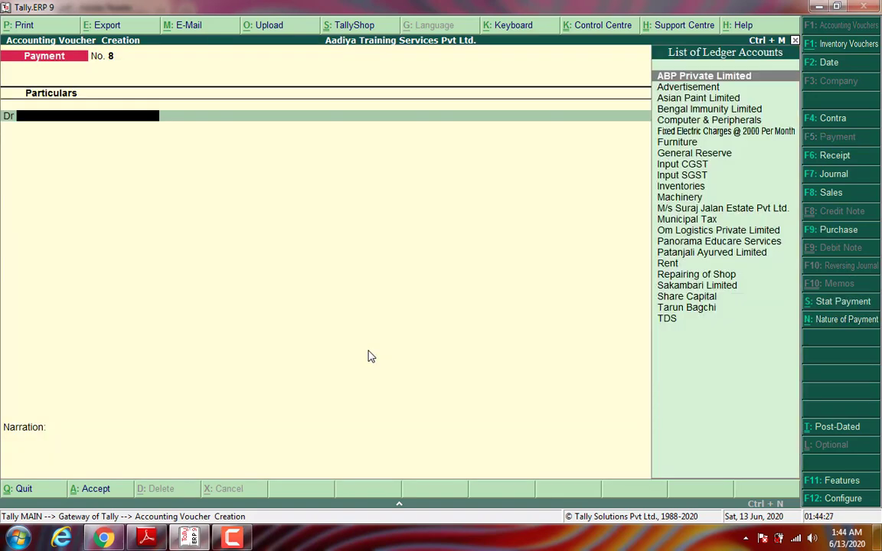
text(M/s)
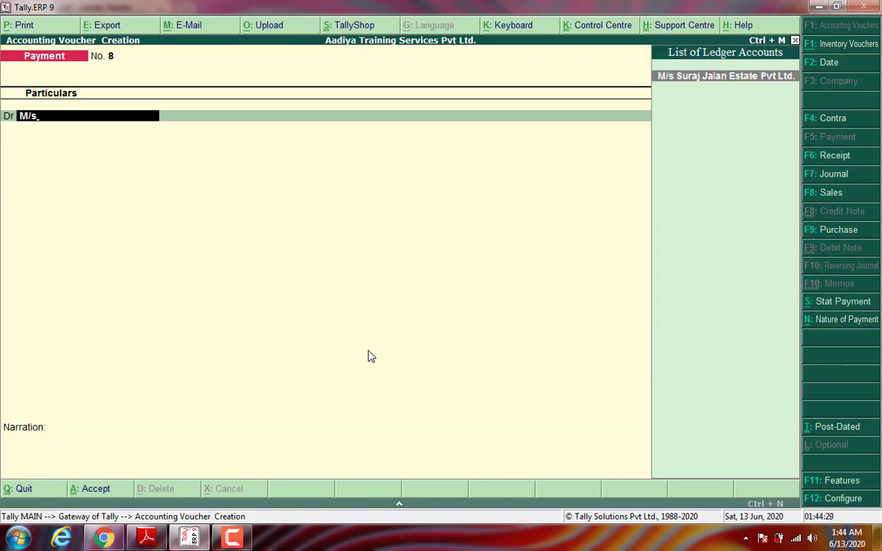
key(Return)
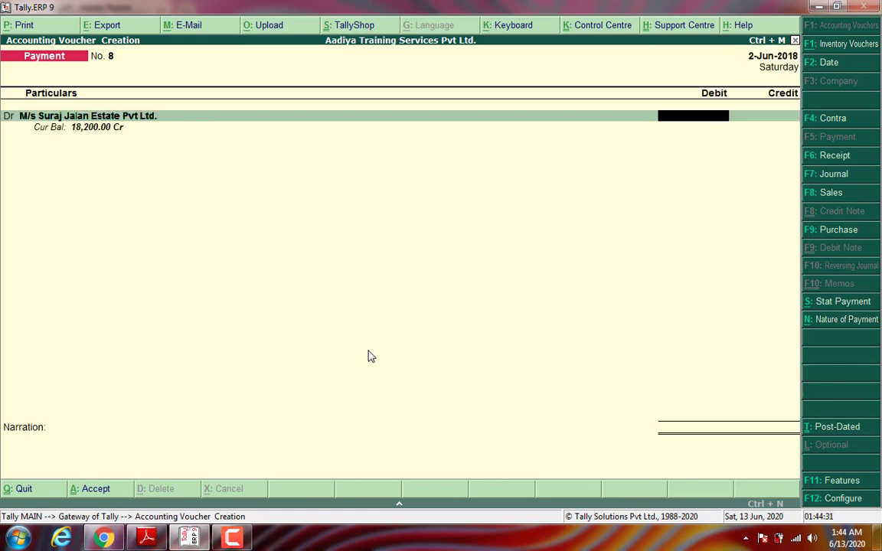
text(18200)
key(Return)
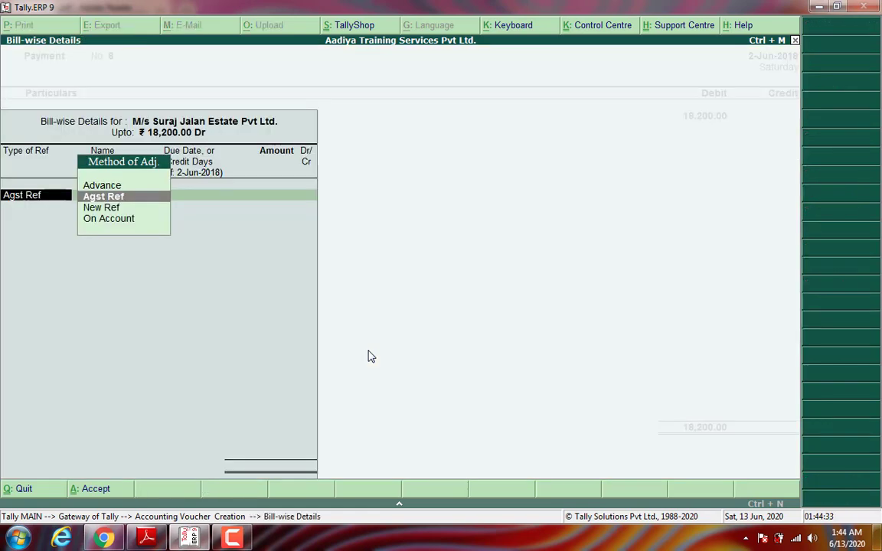
key(Return)
key(Return)
key(Return)
key(Return)
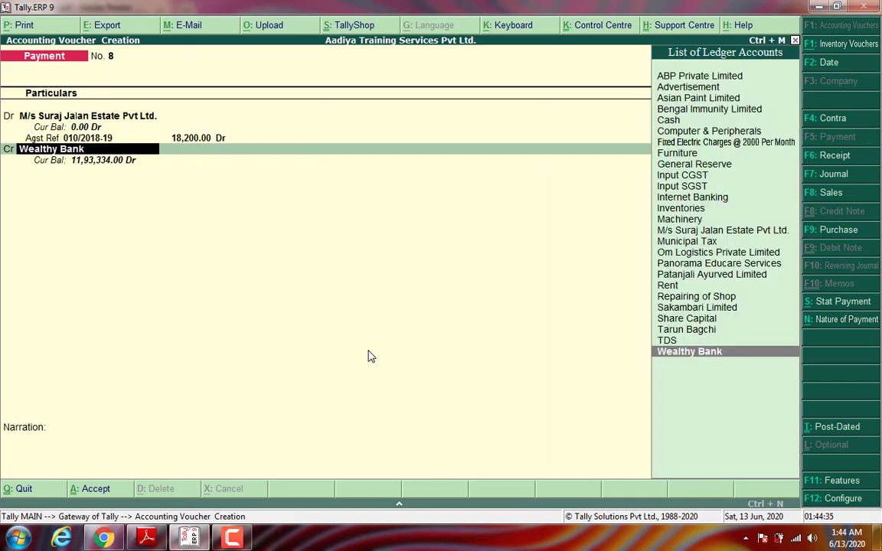
key(Return)
Step: Credit Wealthy Bank, add narration 'Bieng Made payment.' and save the payment voucher
key(Return)
key(Return)
key(Return)
key(Return)
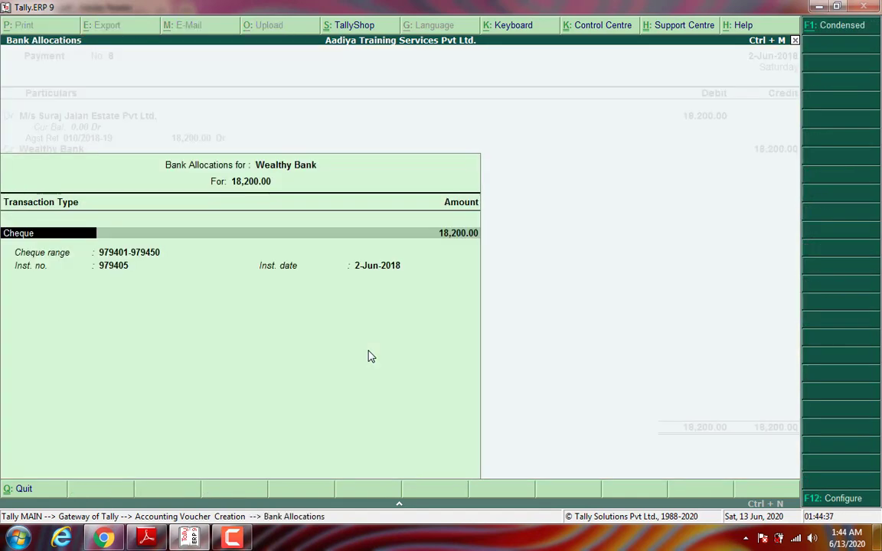
key(Return)
key(Return)
key(Return)
key(Return)
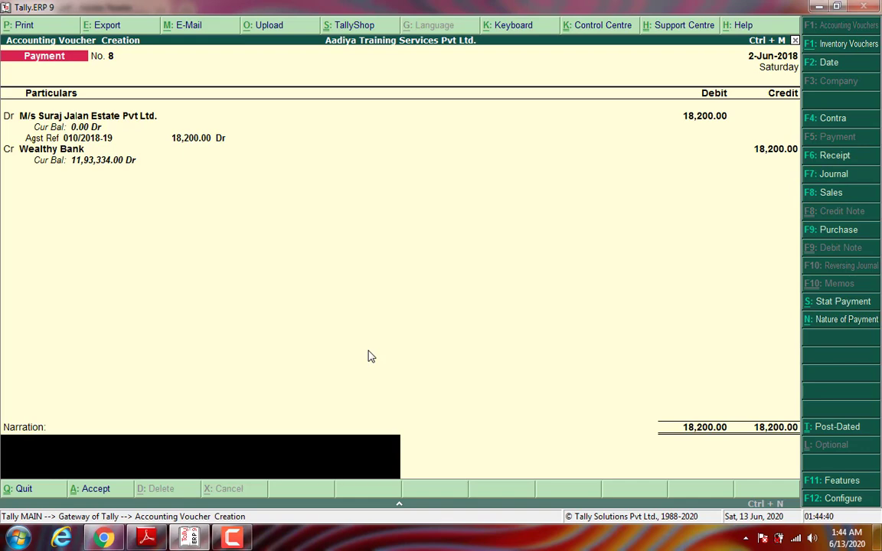
text(Bieng Made payment.)
key(Return)
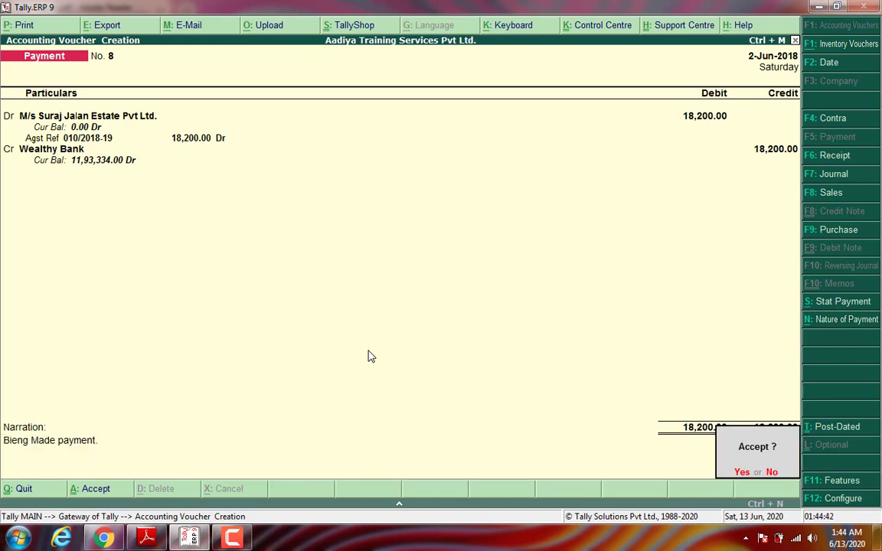
key(y)
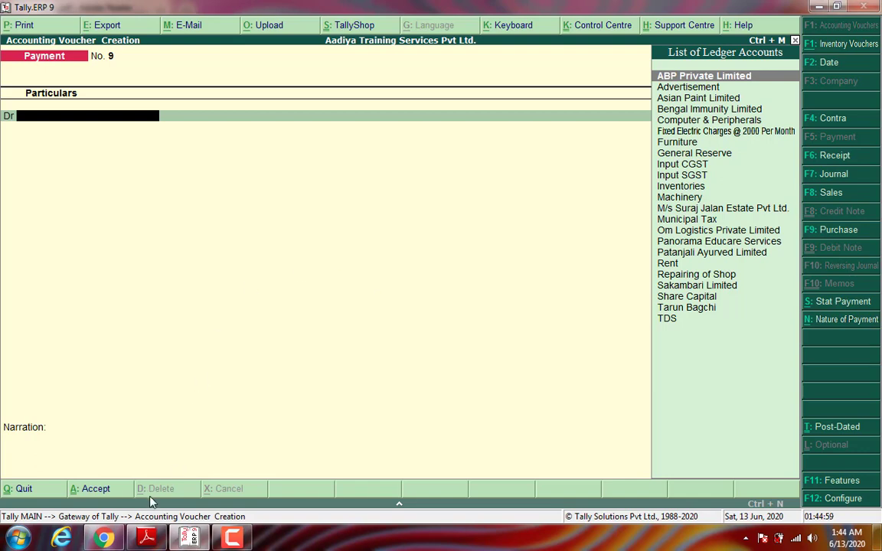
Step: Show page 19 of TDS Project.pdf, the M/s Light House generator hire invoice
click(148, 538)
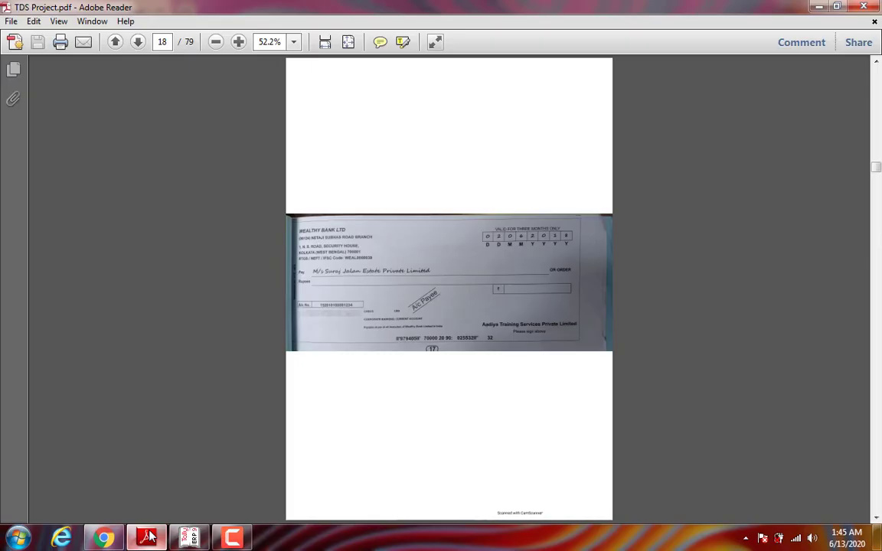
click(139, 44)
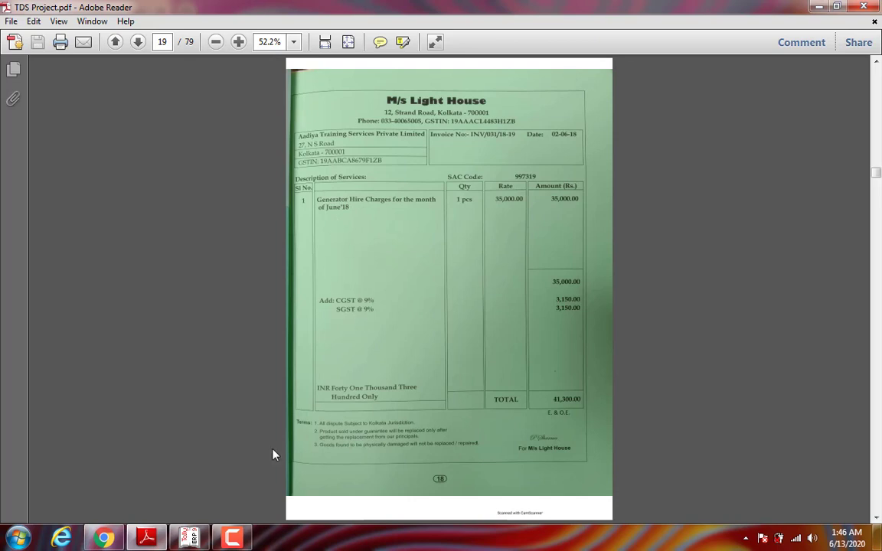
Step: Abandon the unfinished payment voucher and open ledger creation under Accounts Info
click(189, 538)
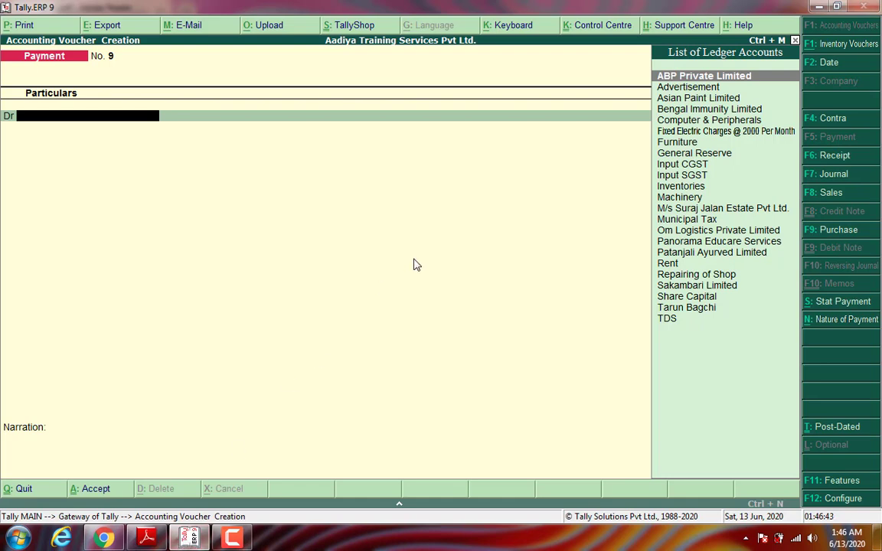
key(Escape)
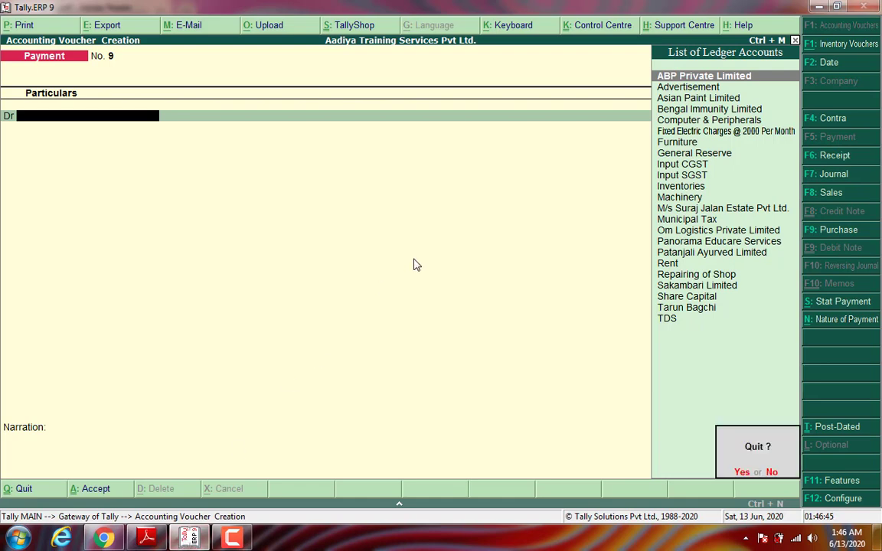
key(Return)
key(Up)
key(Up)
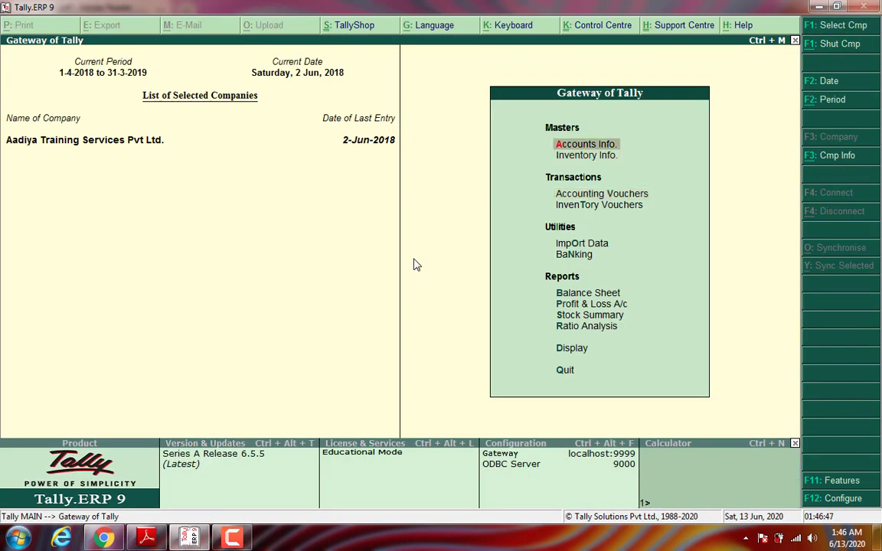
key(Return)
key(Down)
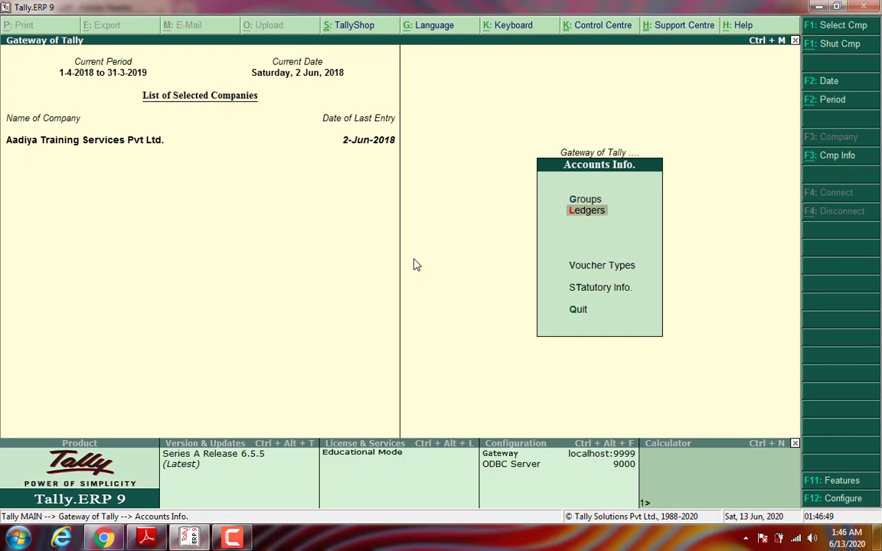
key(Return)
key(Return)
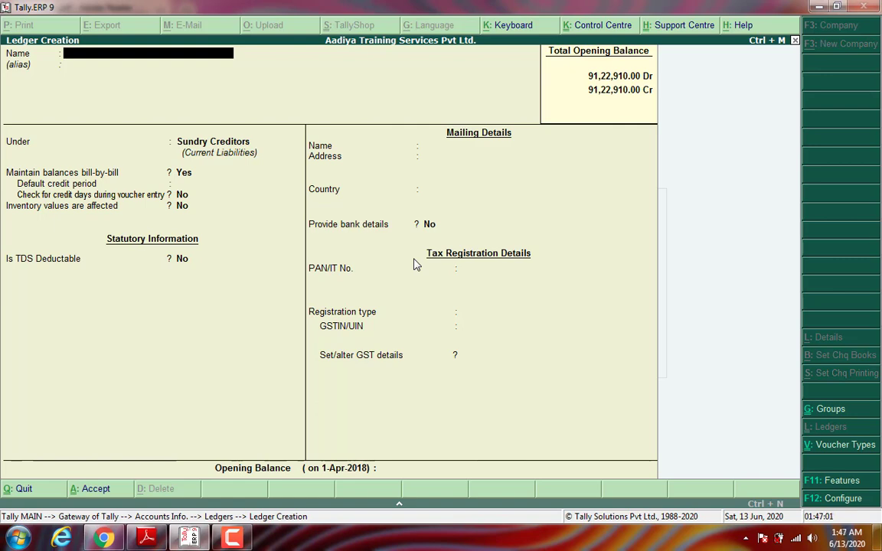
Step: Name the ledger 'Hire of Generator Machine' under Indirect Expenses, ledger type Not Applicable
text(Hire of Generato)
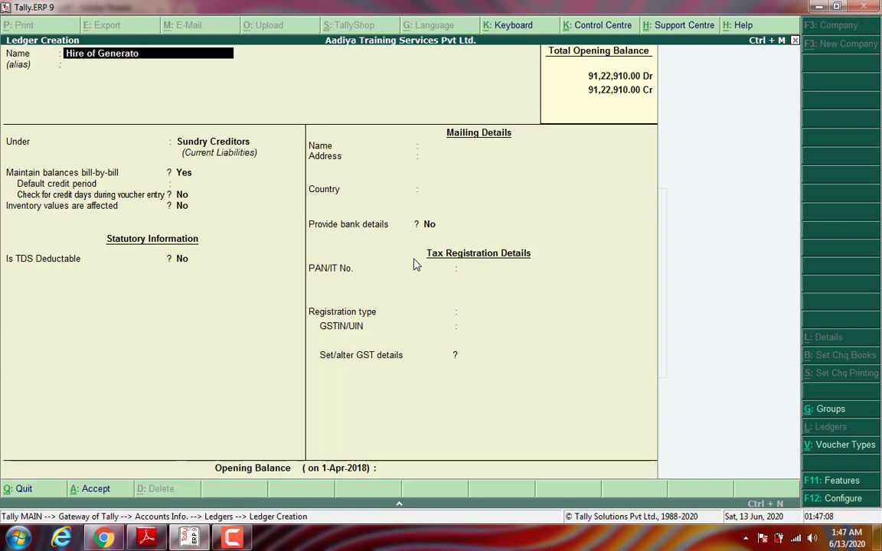
text(r Machiner)
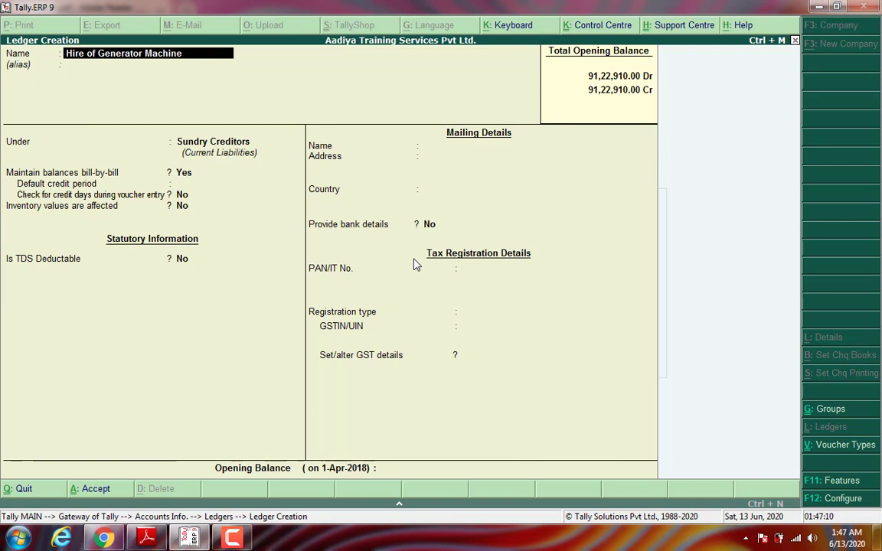
key(Return)
key(Return)
text(Ind)
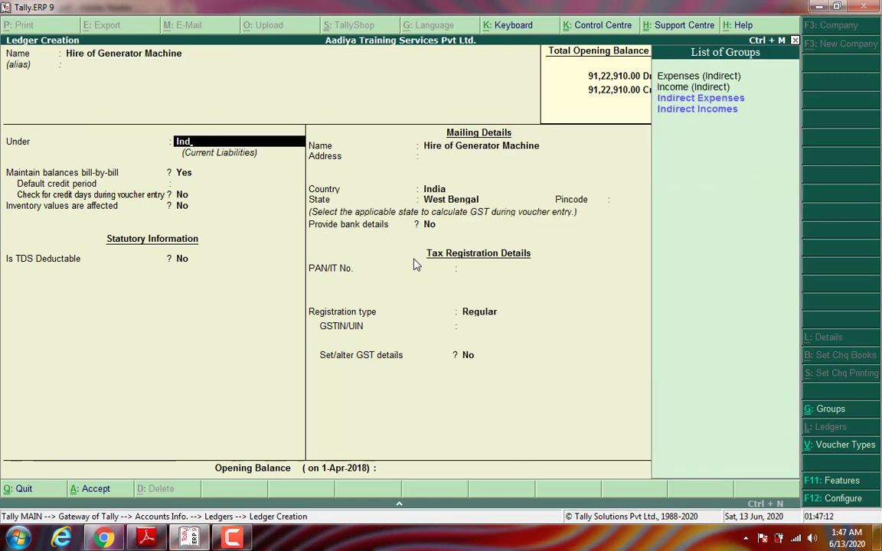
key(Return)
key(Return)
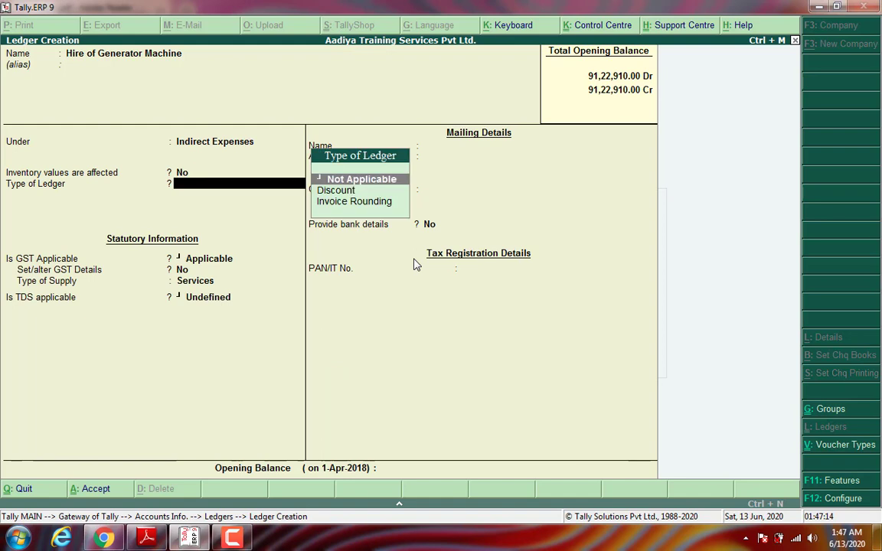
key(Return)
key(Return)
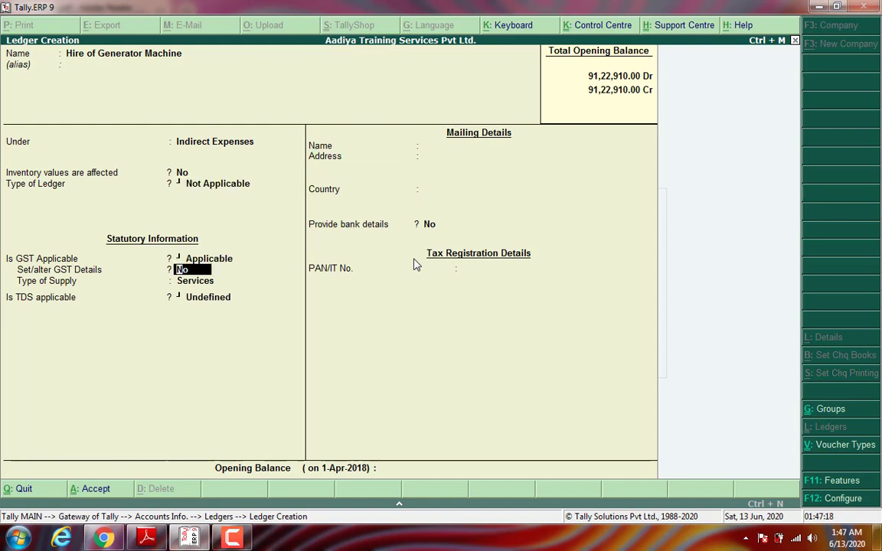
Step: Set GST details: description 'Hire of Generator Machine', SAC 997319, Taxable, 18% integrated tax
key(y)
key(Return)
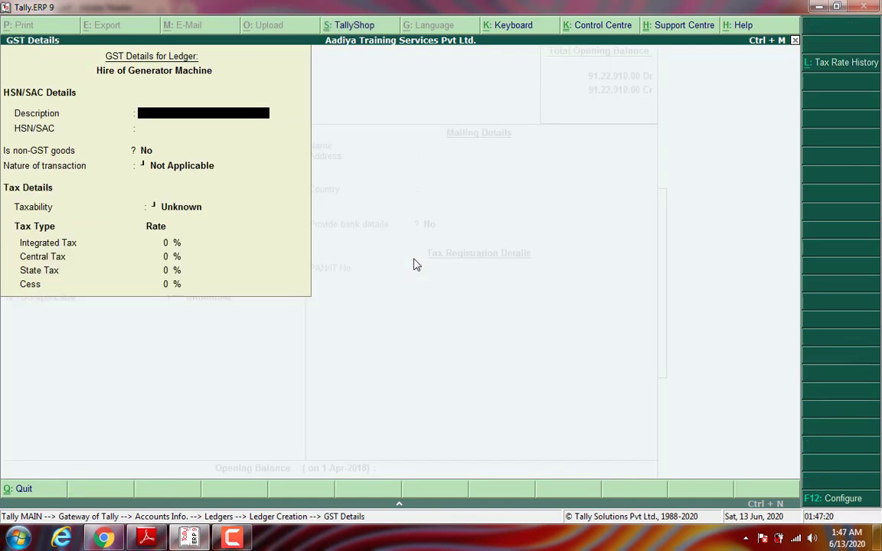
text(Hire of Generator)
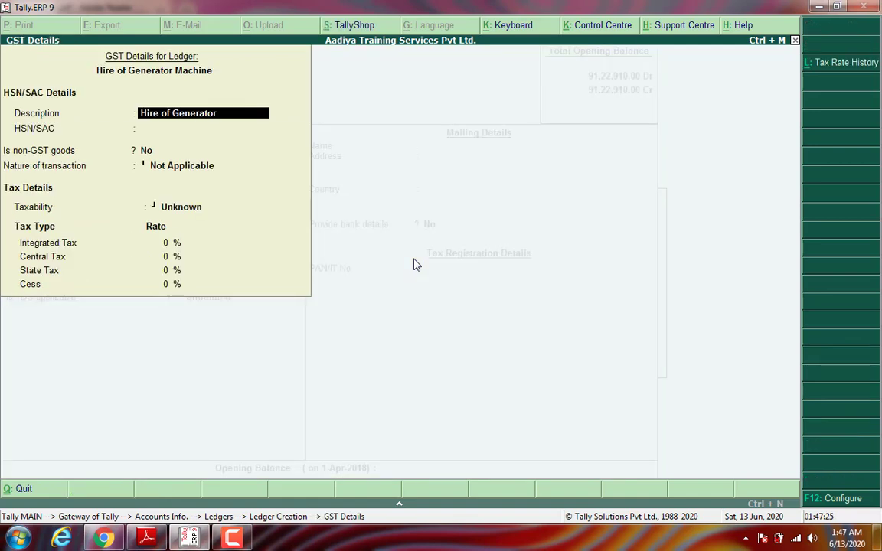
text( Machine)
key(Return)
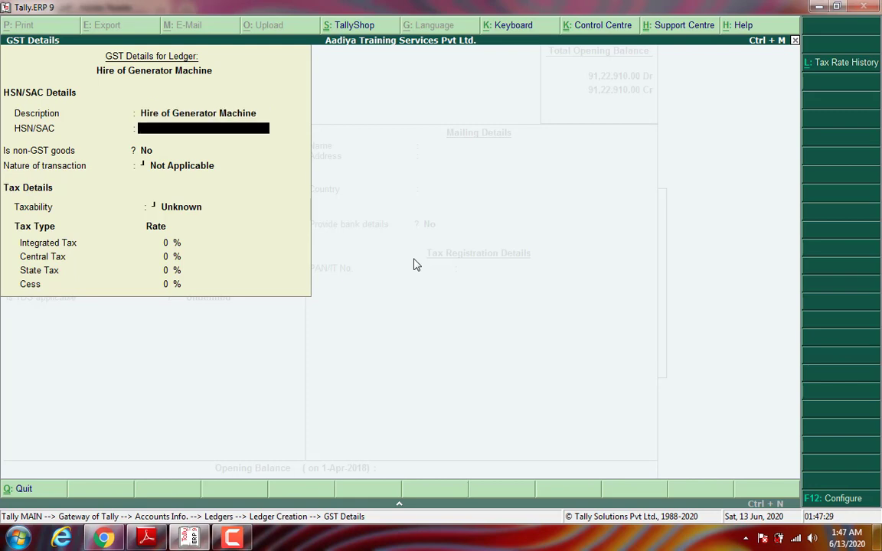
text(997319)
key(Return)
key(Return)
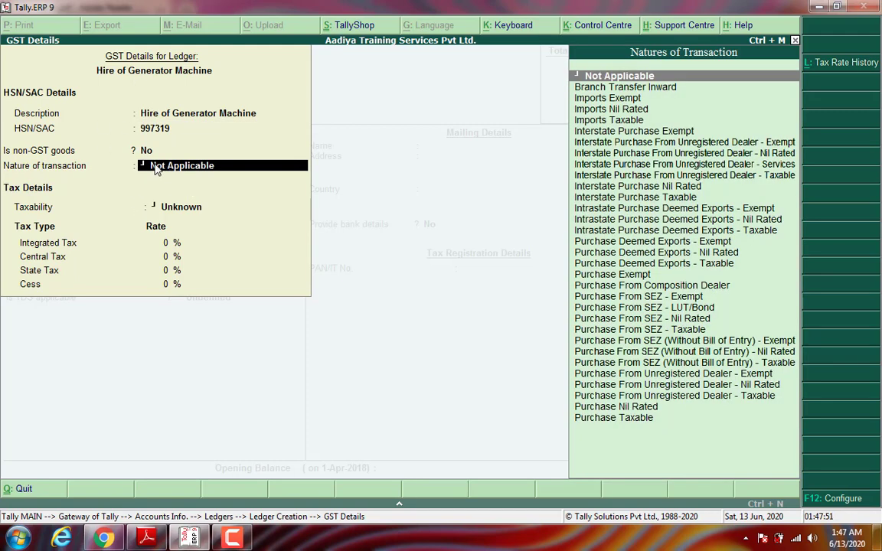
key(Return)
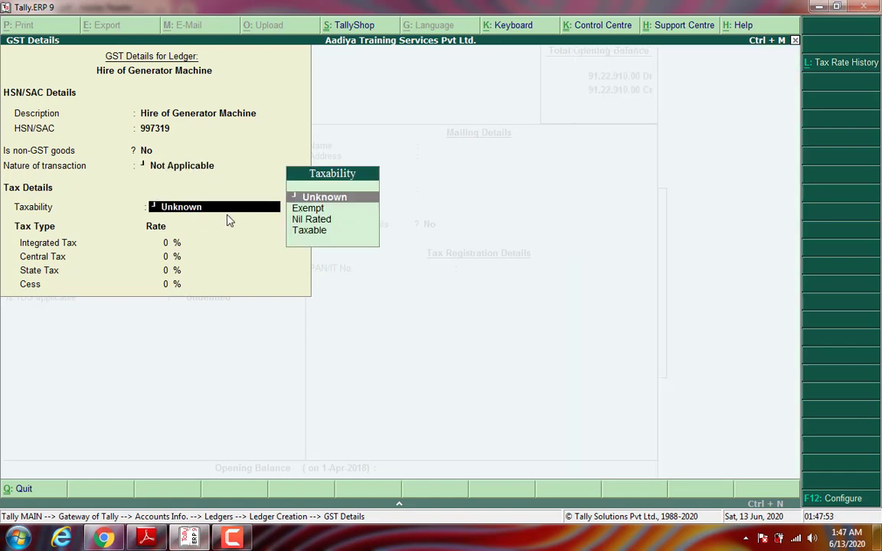
key(Down)
key(Down)
key(Down)
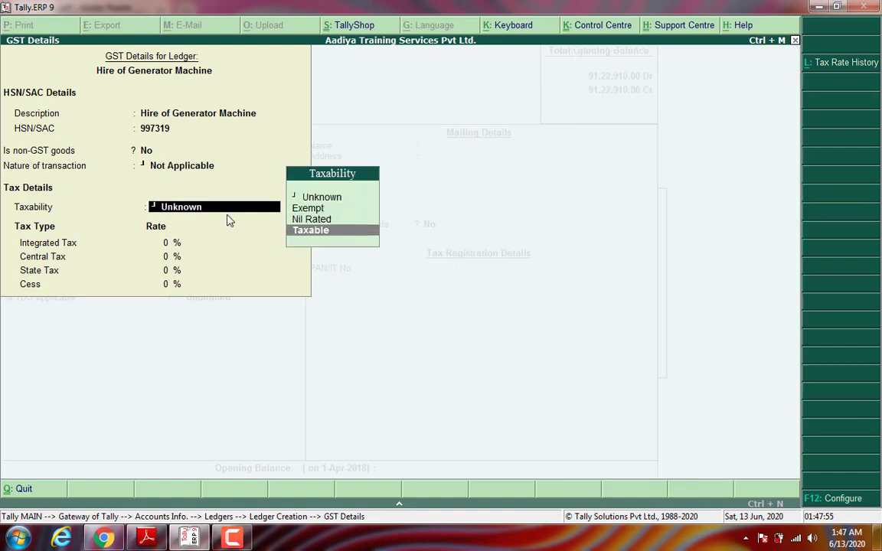
key(Return)
text(18)
key(Return)
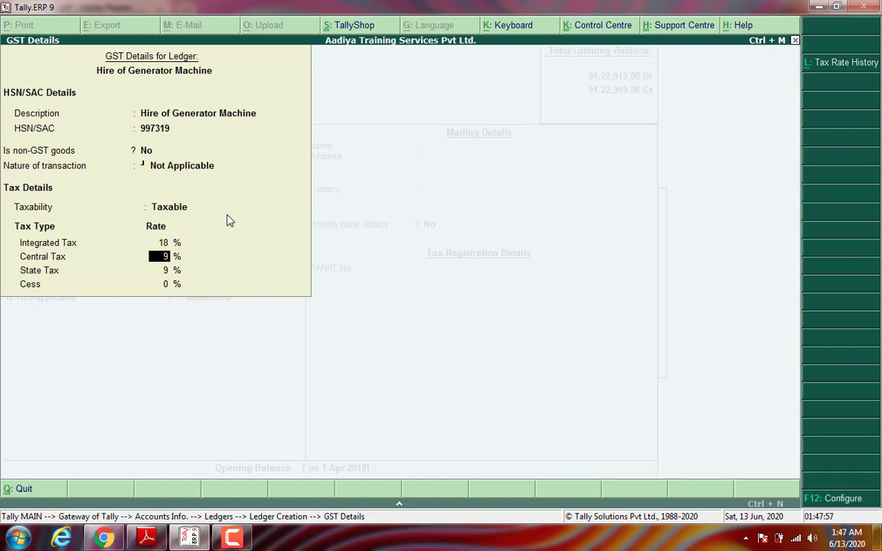
key(Return)
key(Return)
key(Return)
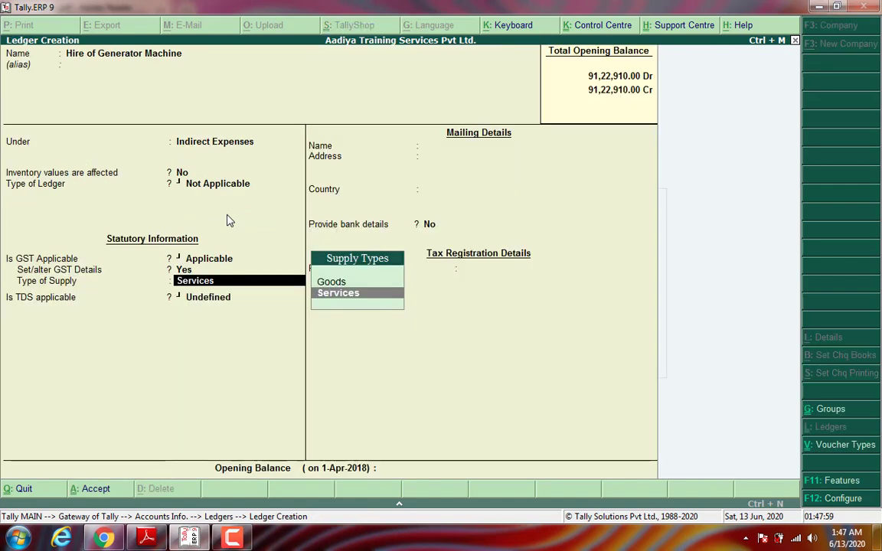
Step: Keep supply type as Services, mark TDS Applicable, and highlight New Category for nature of payment
key(Return)
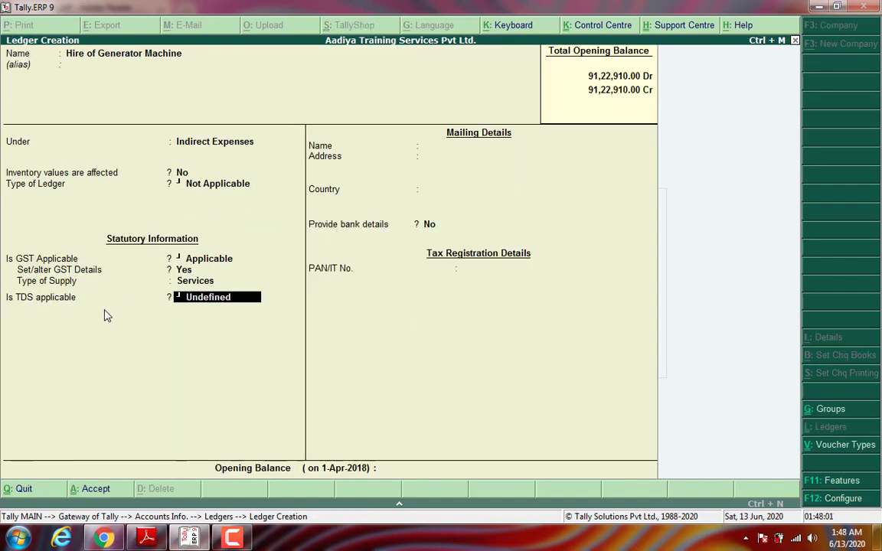
key(BackSpace)
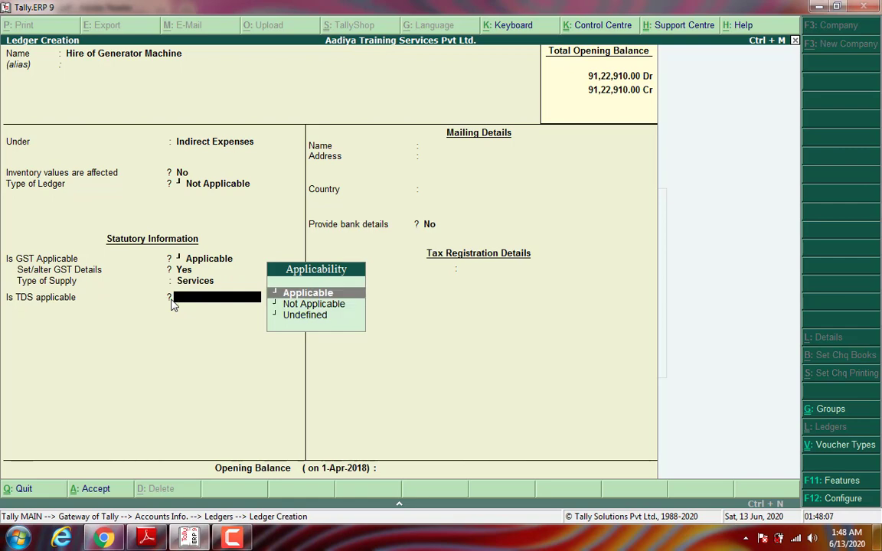
key(Return)
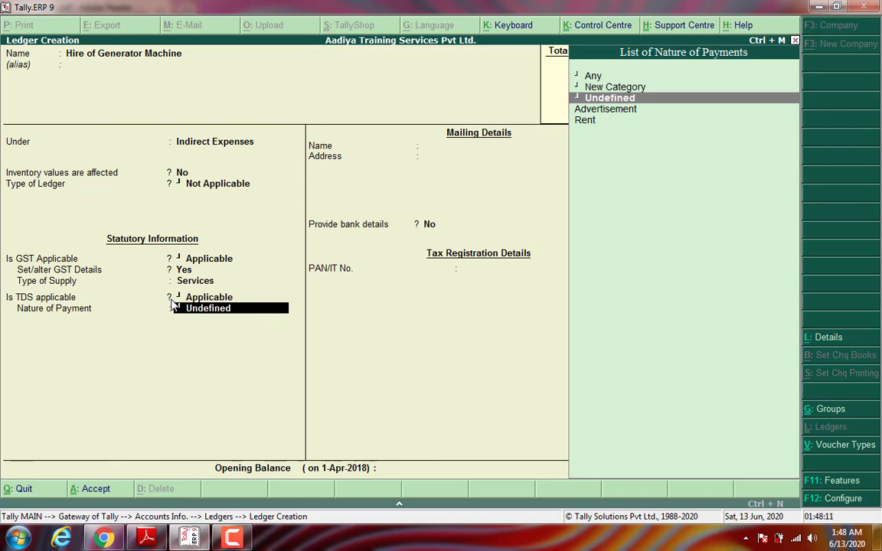
key(Down)
key(Down)
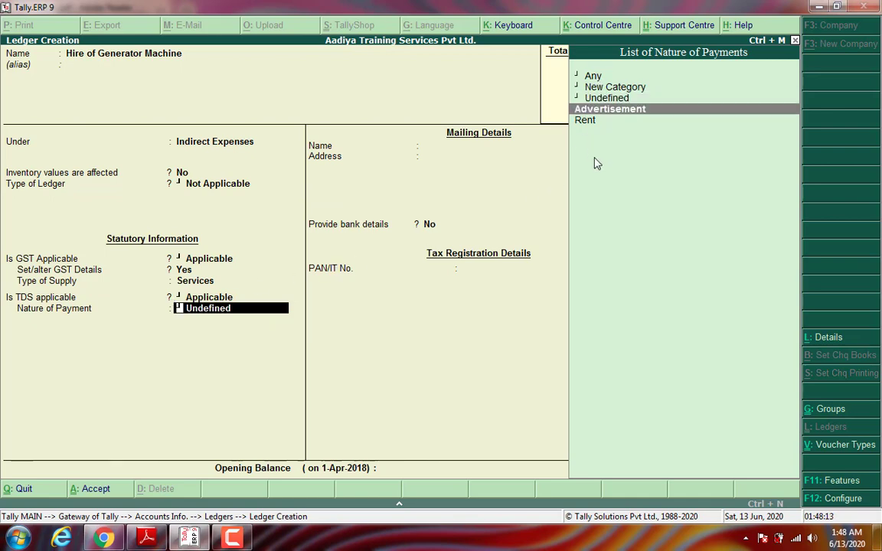
key(Up)
key(Up)
key(Up)
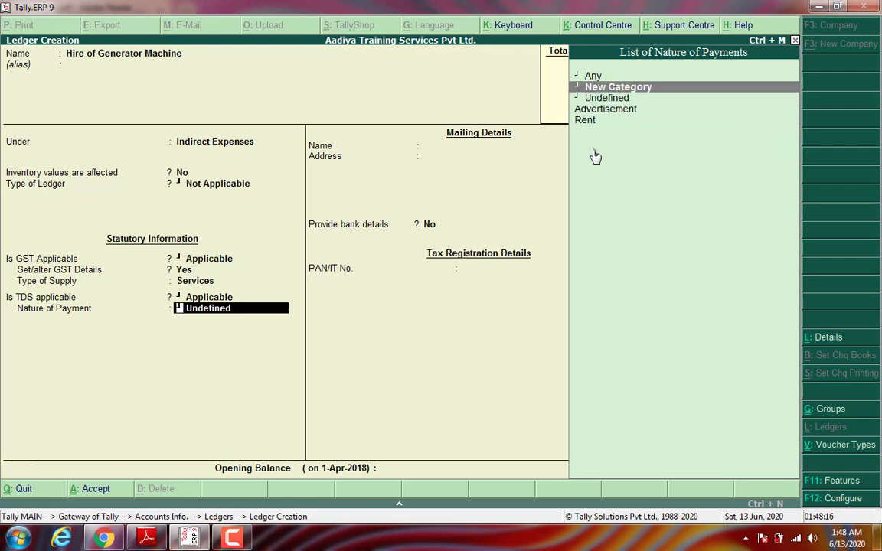
Step: Create nature of payment 'Hire of Generator Machine' with section 194I and payment code 94I
key(Return)
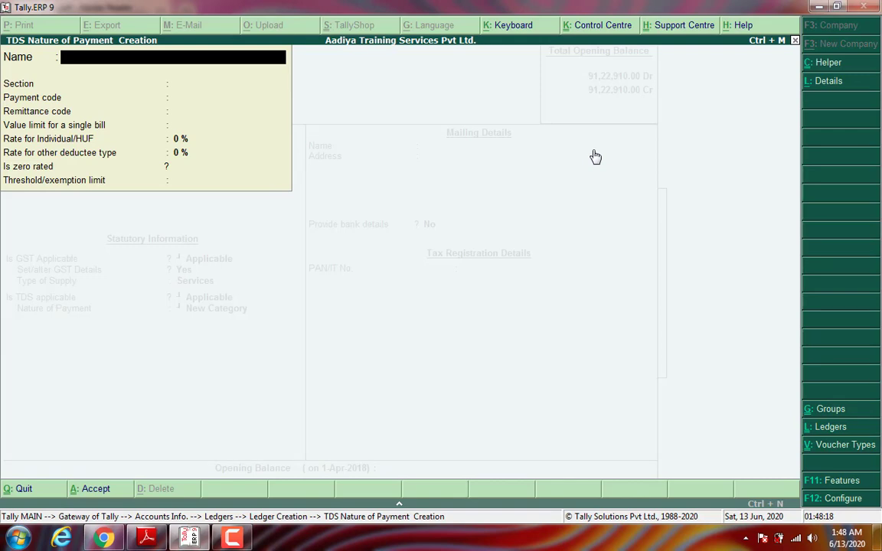
text(Hire of Generator )
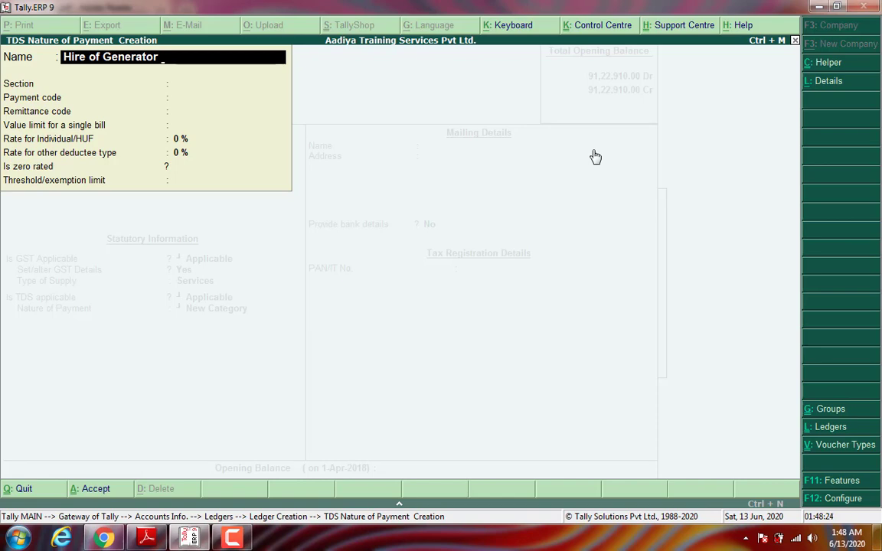
text(Machine)
key(Return)
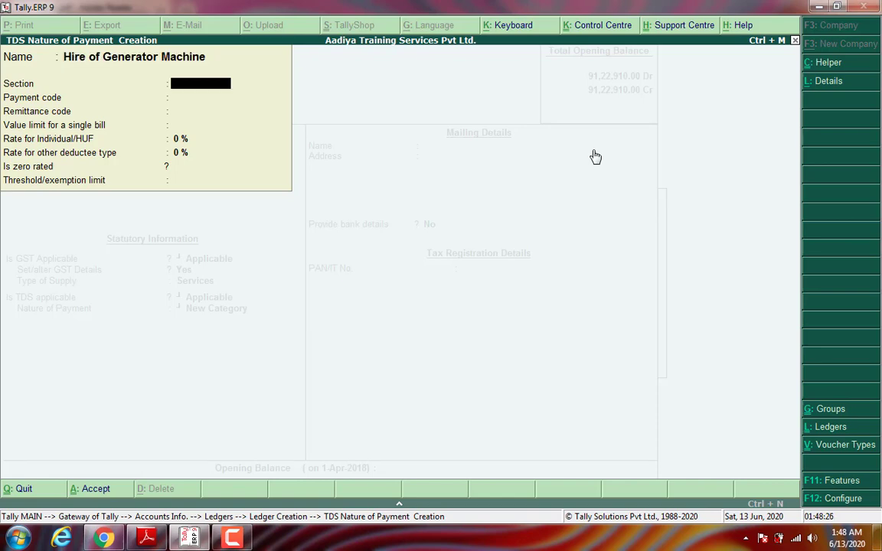
text(194I)
key(Return)
text(94I)
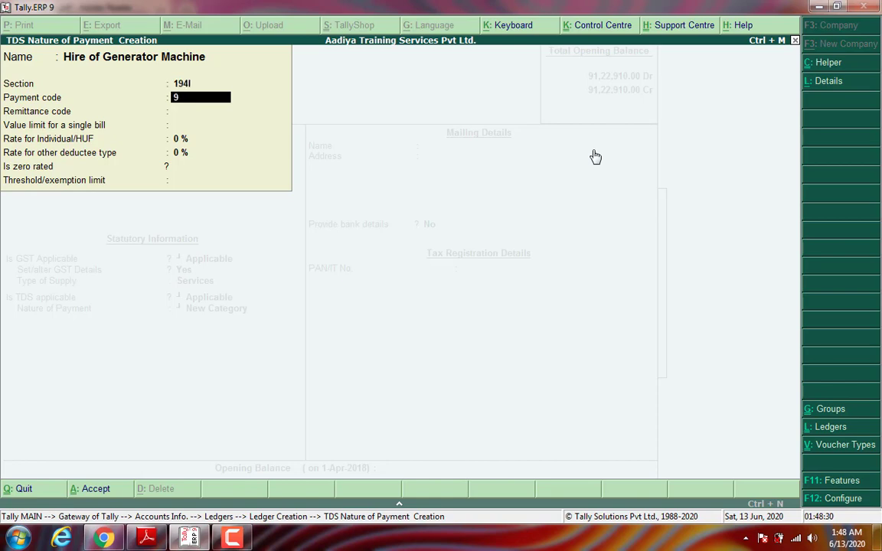
key(Return)
key(Return)
key(Return)
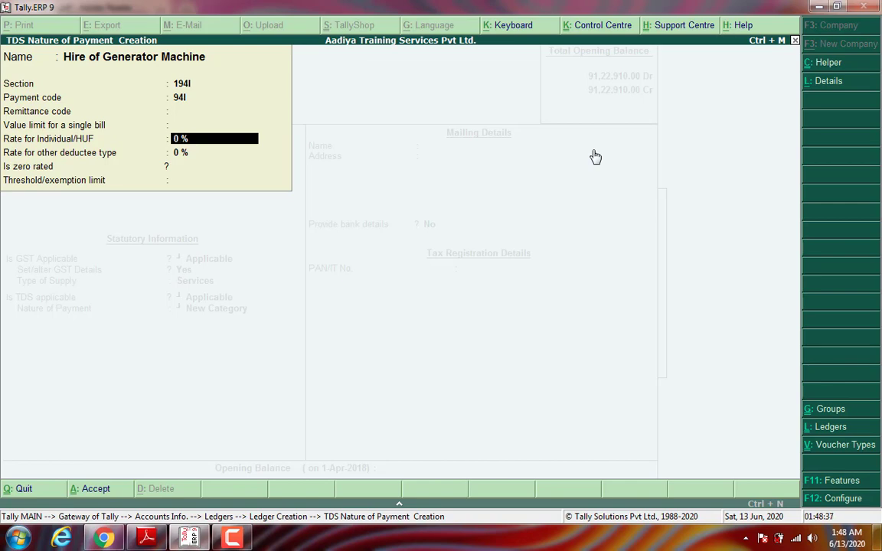
Step: Set 2% TDS rates with a 1,80,000 threshold and accept the nature of payment
text(2)
key(Return)
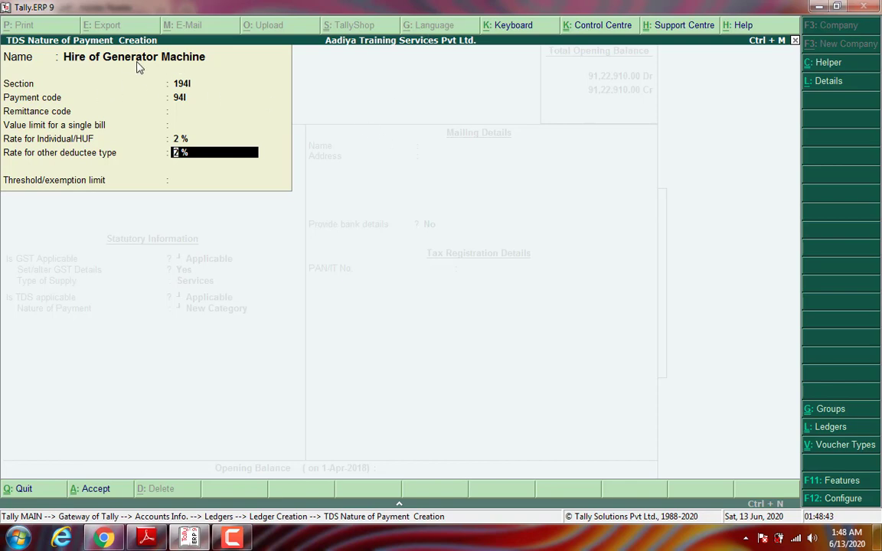
key(Return)
text(1)
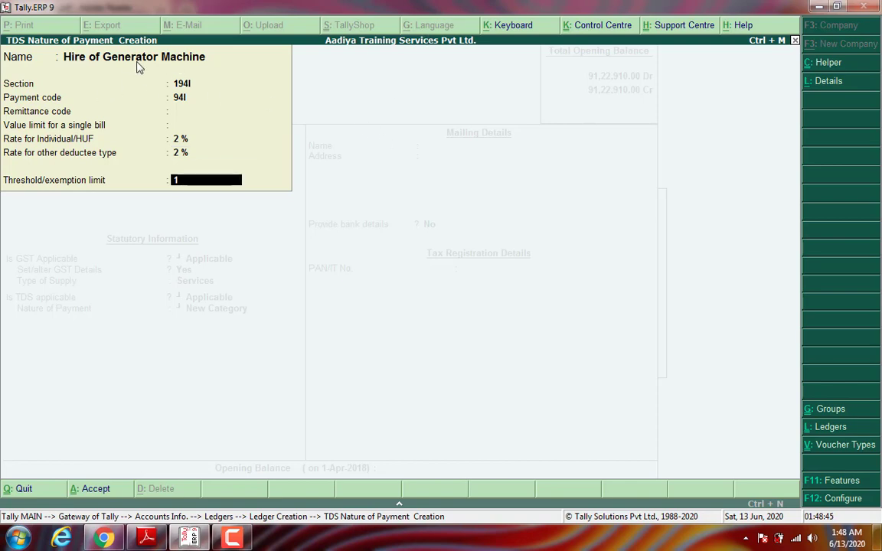
text(,80,000)
key(Return)
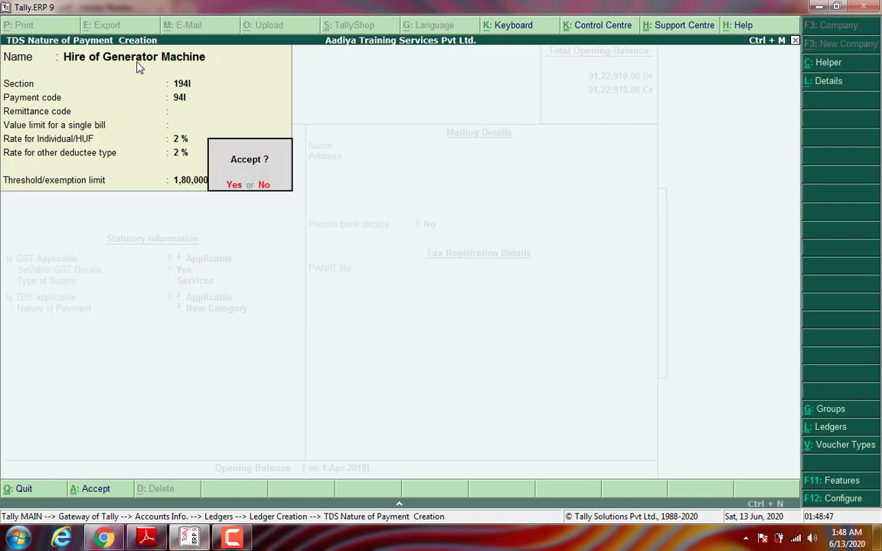
key(Return)
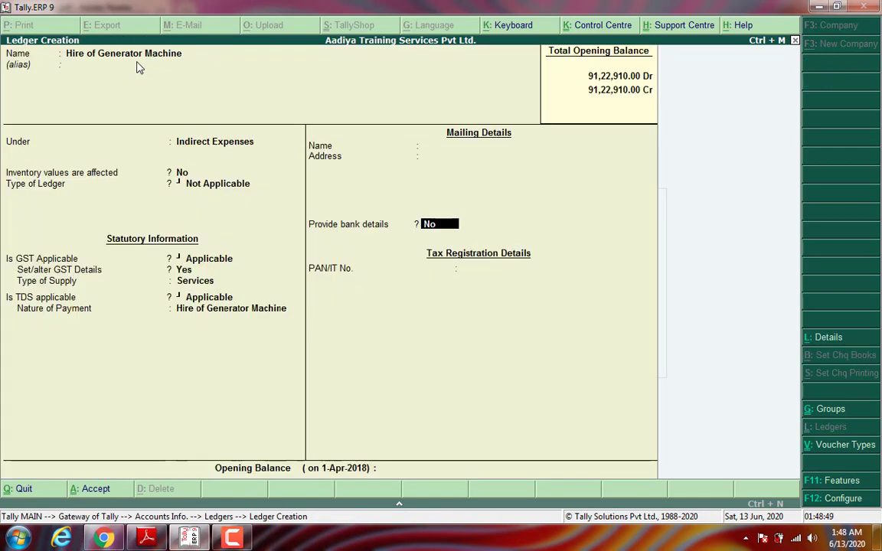
Step: Save the generator-hire ledger and create ledger M/s Light House under Sundry Creditors
key(Return)
key(Return)
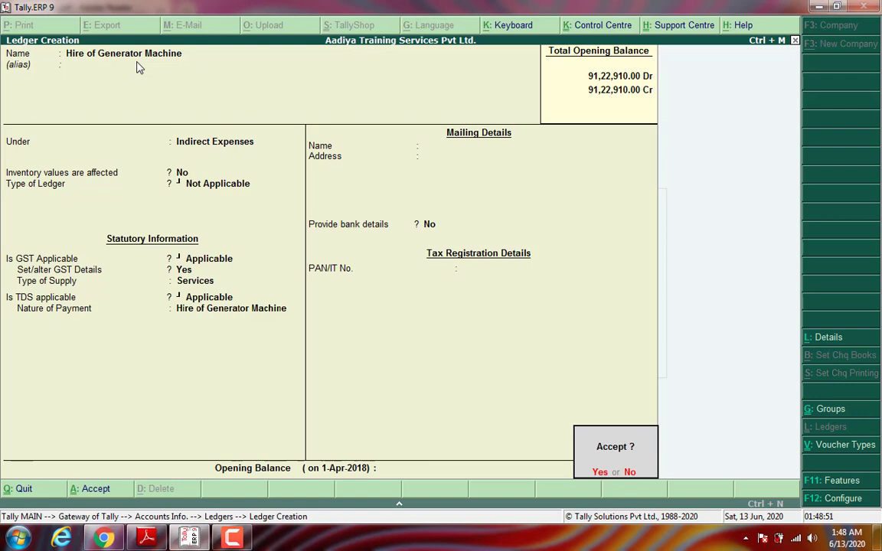
key(Return)
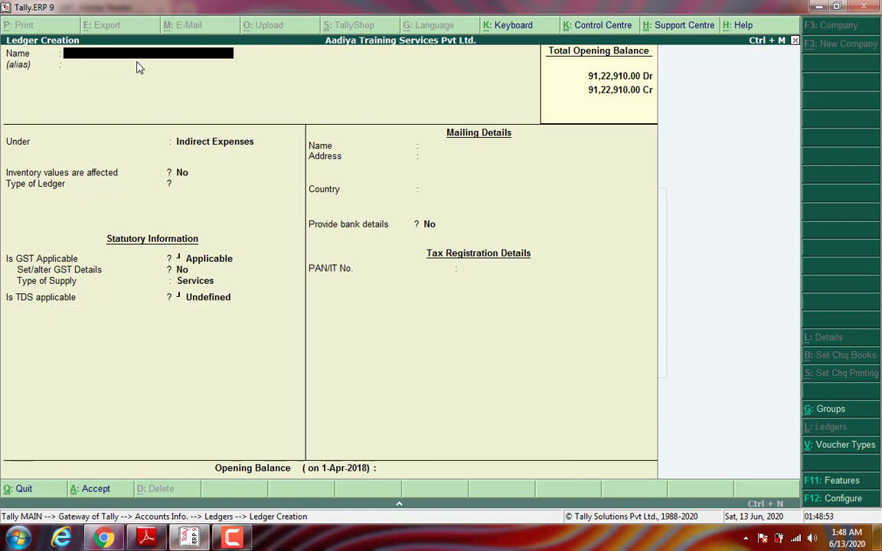
text(M/s Light House)
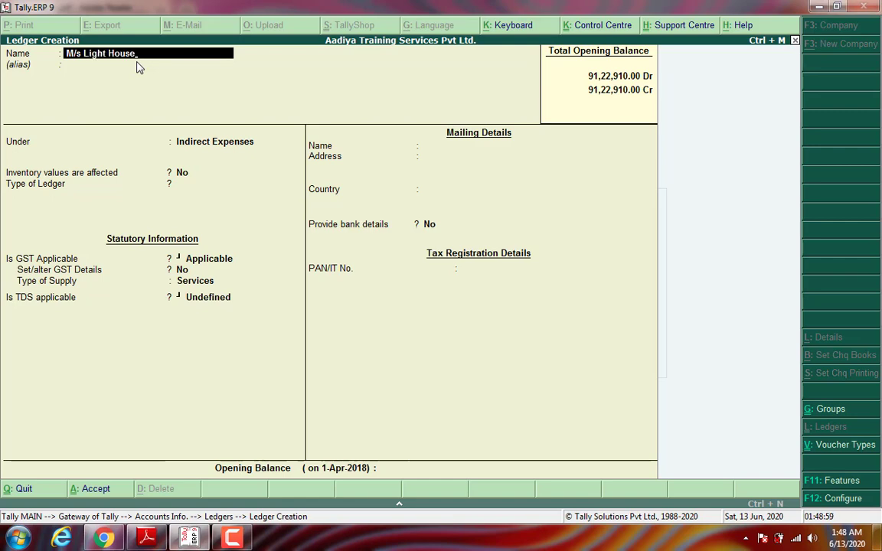
key(Return)
key(Return)
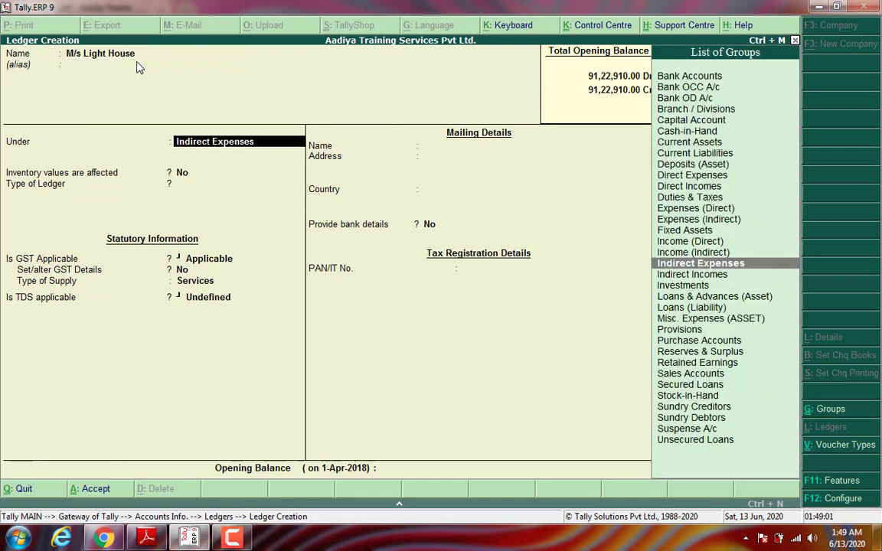
text(Sun)
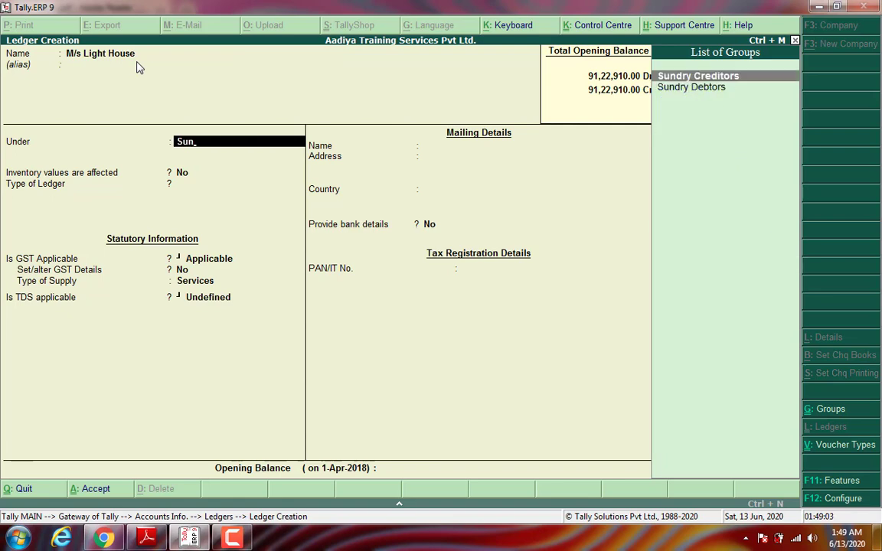
key(Return)
key(Return)
key(Return)
key(Return)
key(Return)
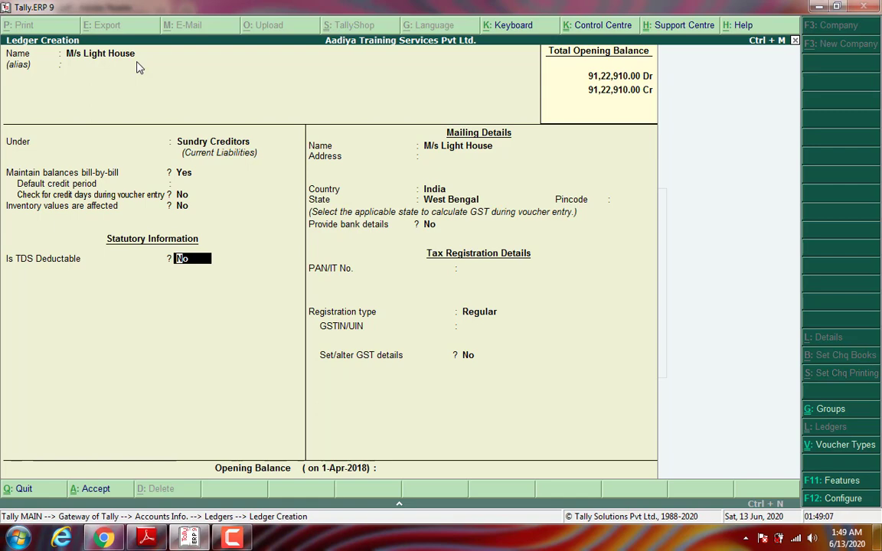
Step: Make M/s Light House TDS deductible as Company - Resident, deducting in the same voucher
text(y)
key(Return)
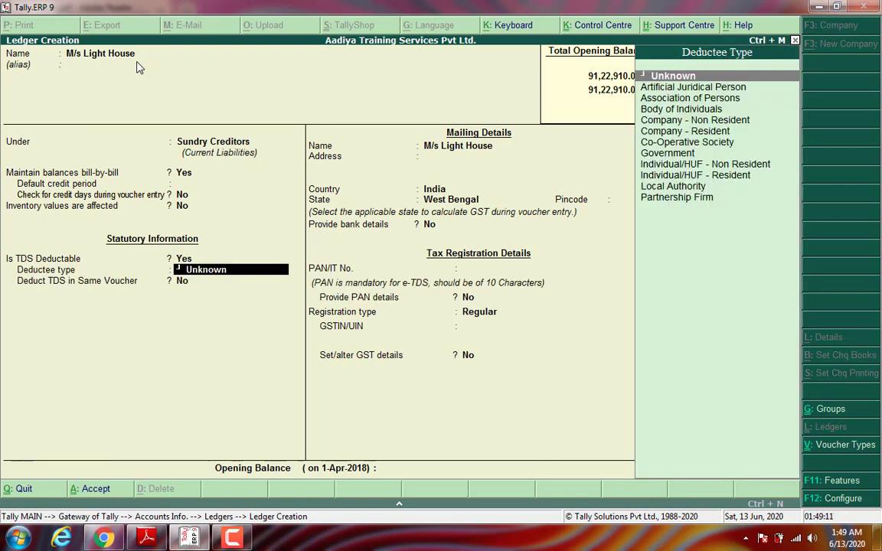
text(com)
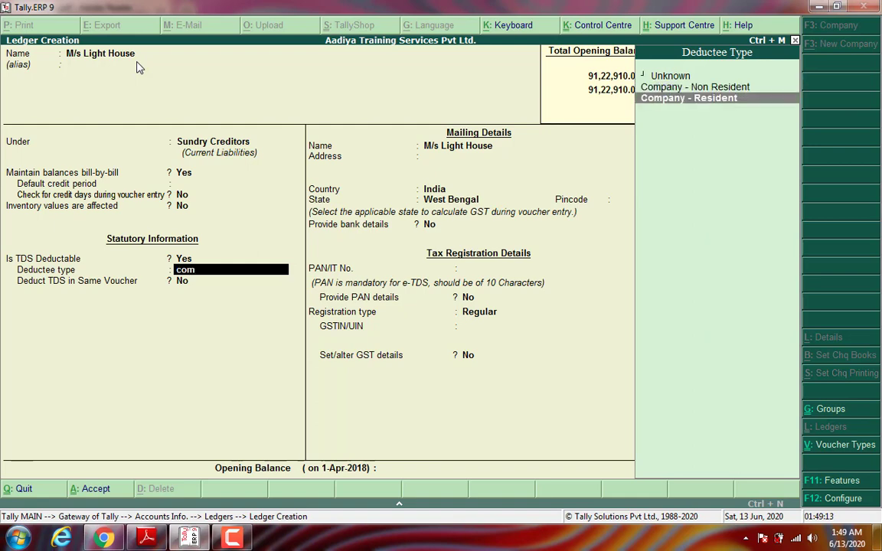
key(Return)
key(y)
key(Return)
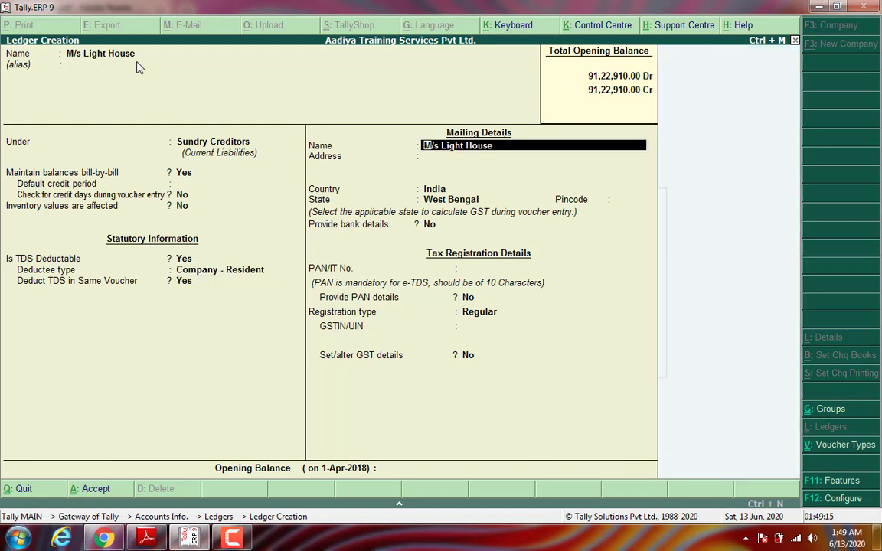
key(Return)
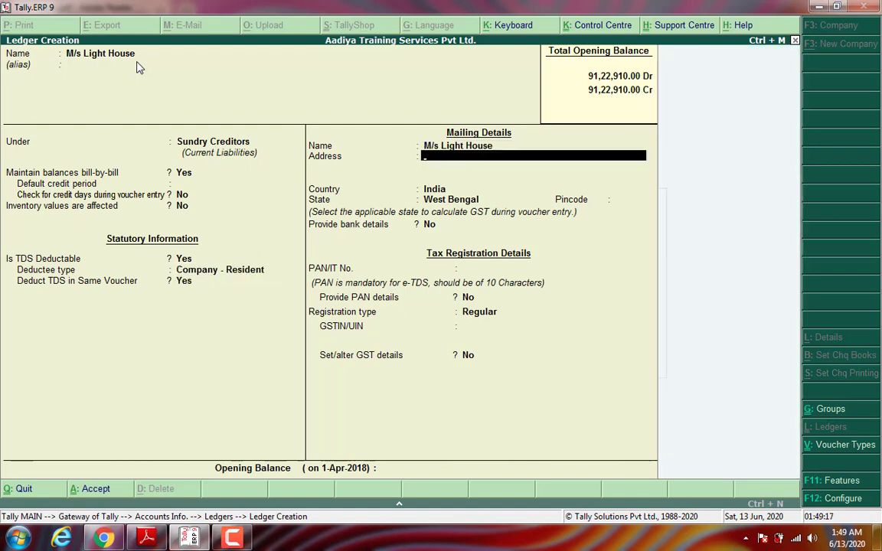
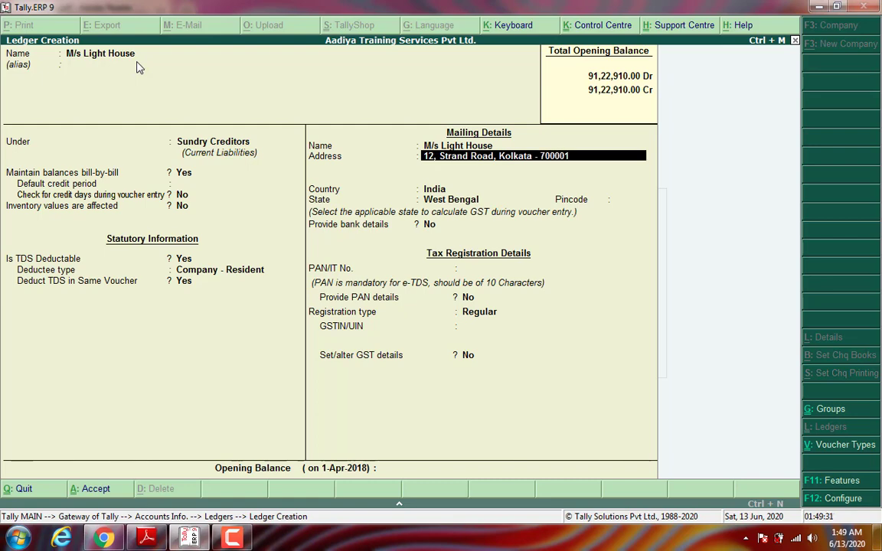
key(Return)
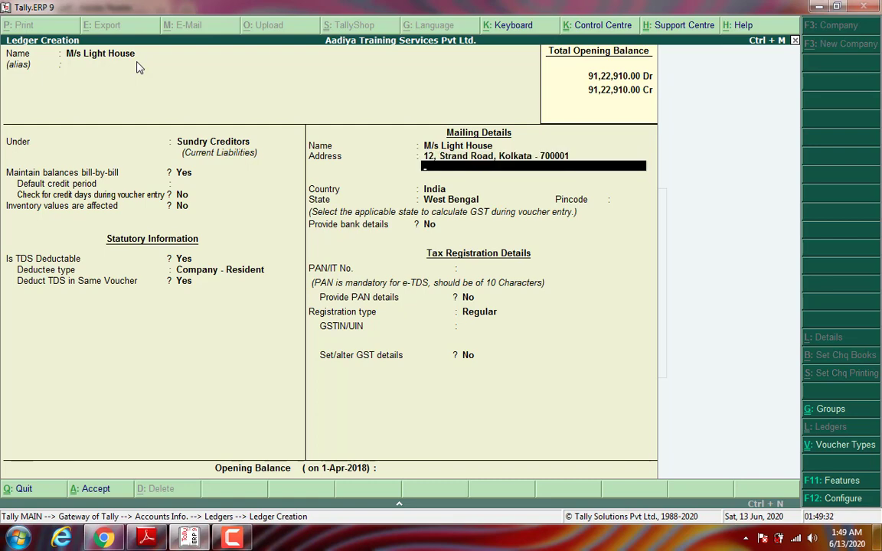
text(West Bengal)
key(Return)
key(Return)
key(Return)
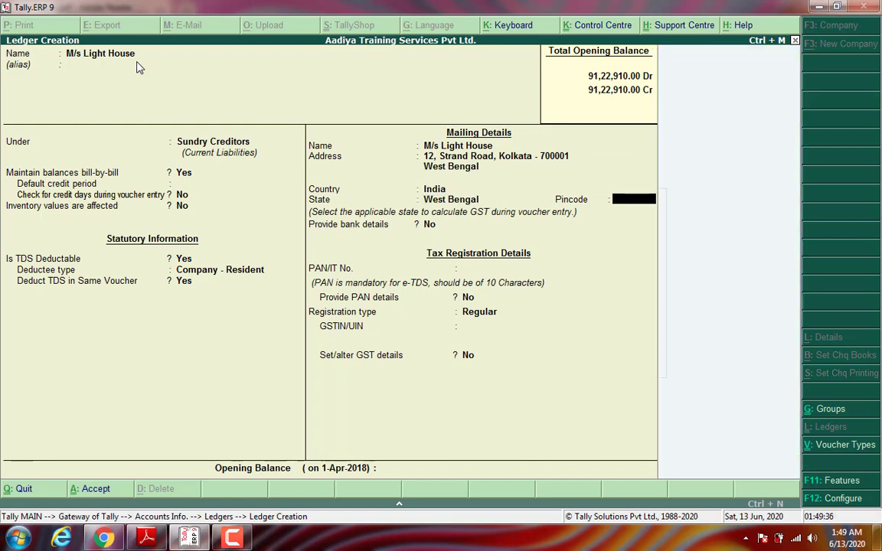
text(700001)
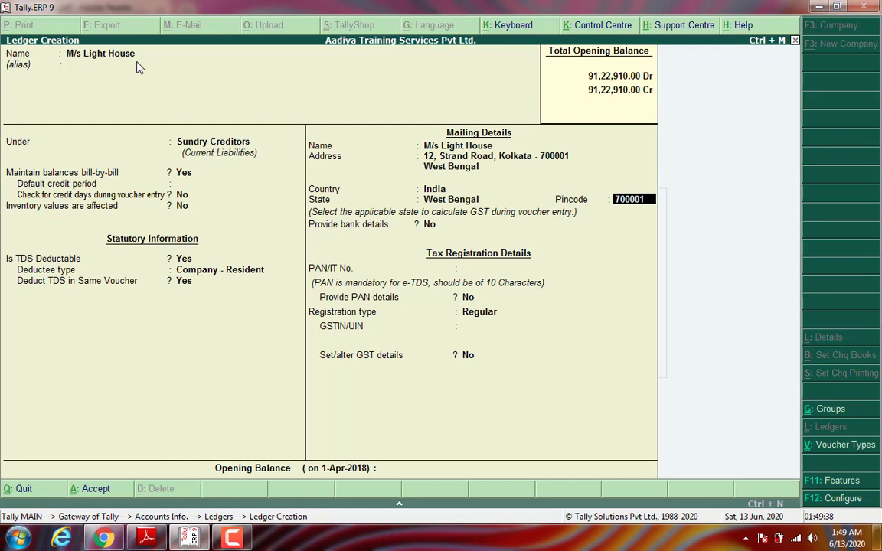
key(Return)
key(Return)
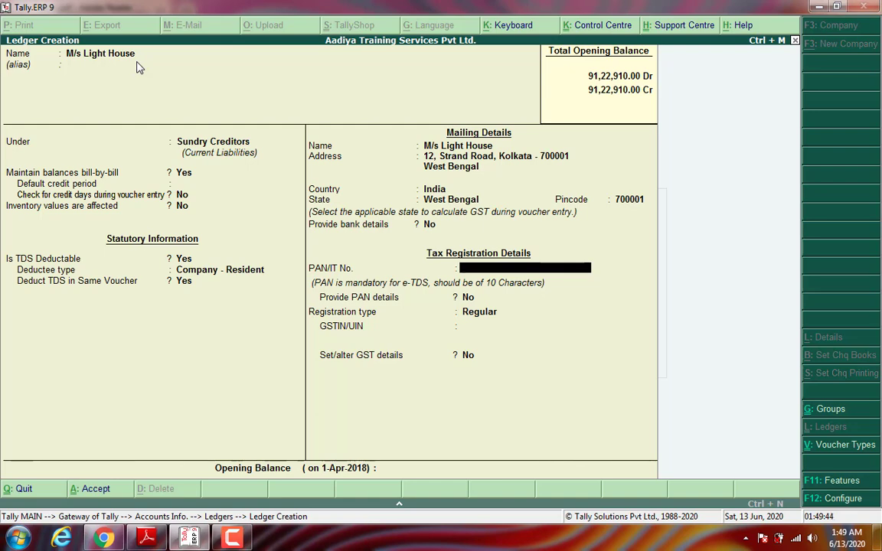
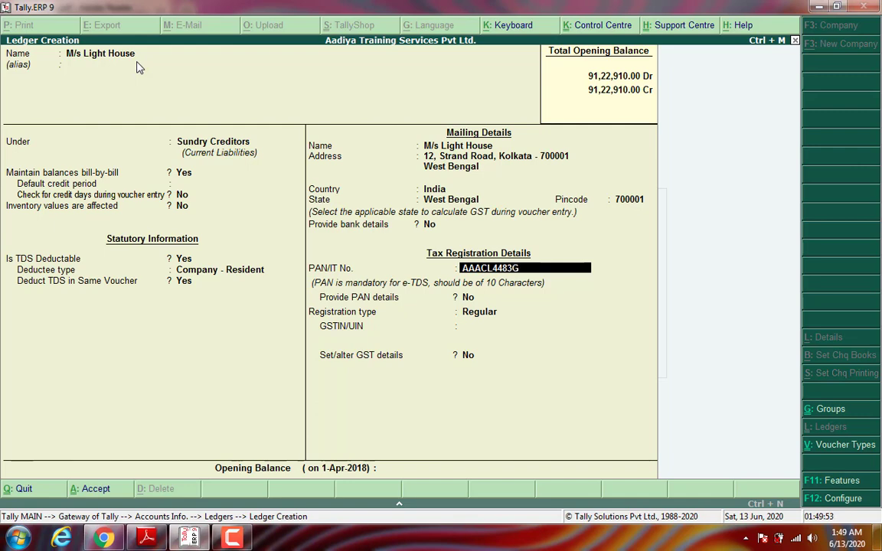
Step: Enter the supplier's PAN and GSTIN as a Regular registrant, leaving opening balance blank
key(Return)
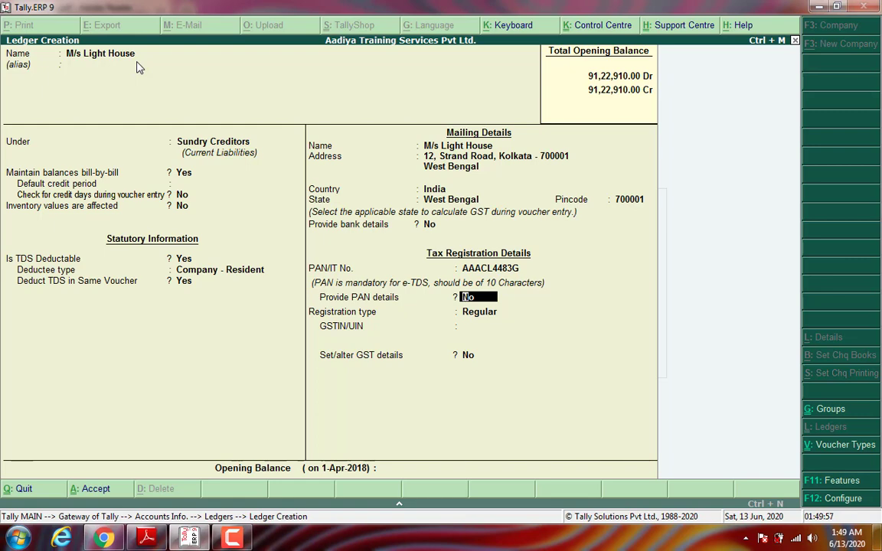
key(BackSpace)
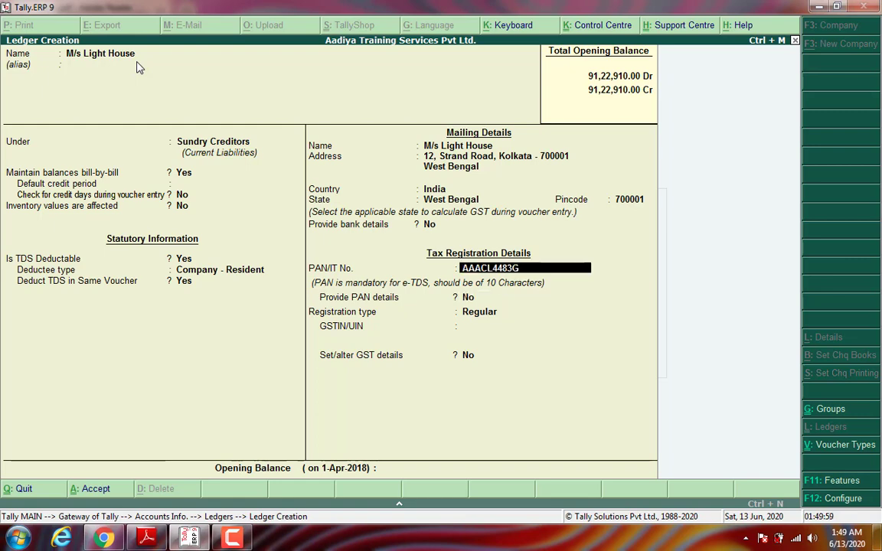
key(BackSpace)
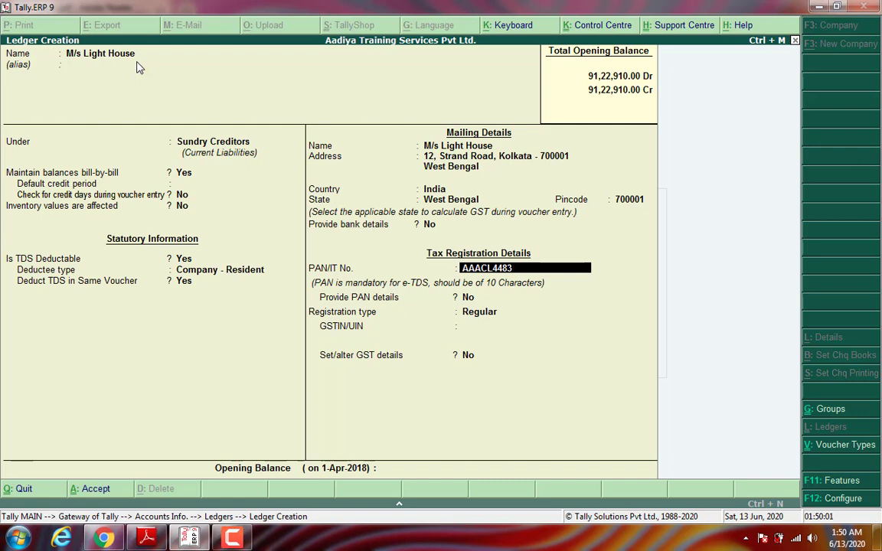
text(H)
key(Return)
key(Return)
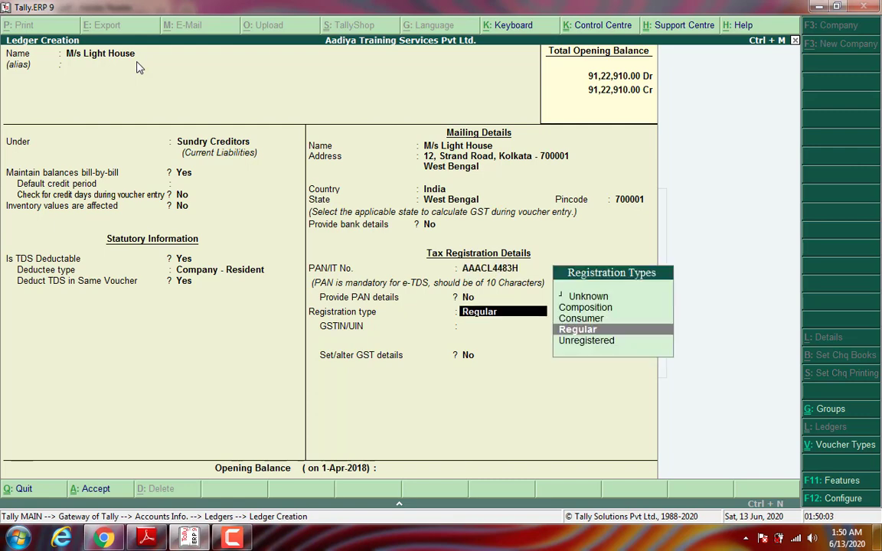
key(Return)
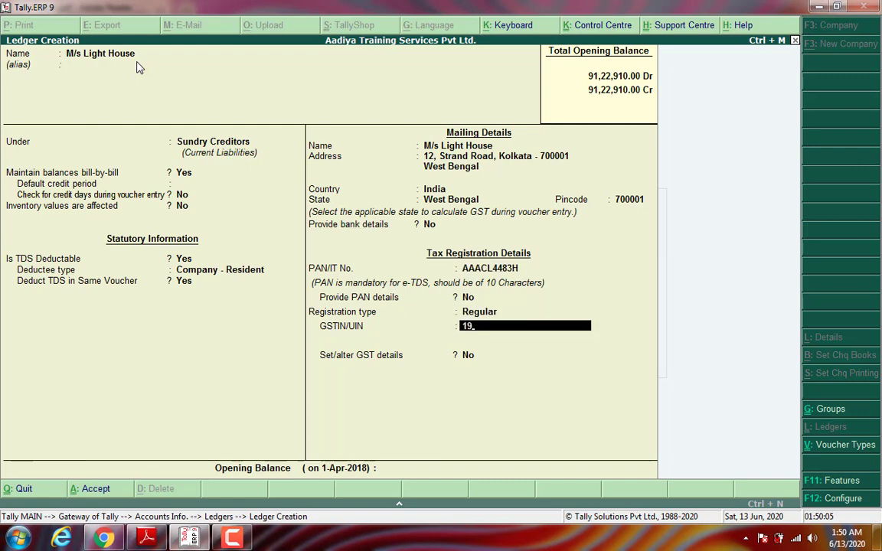
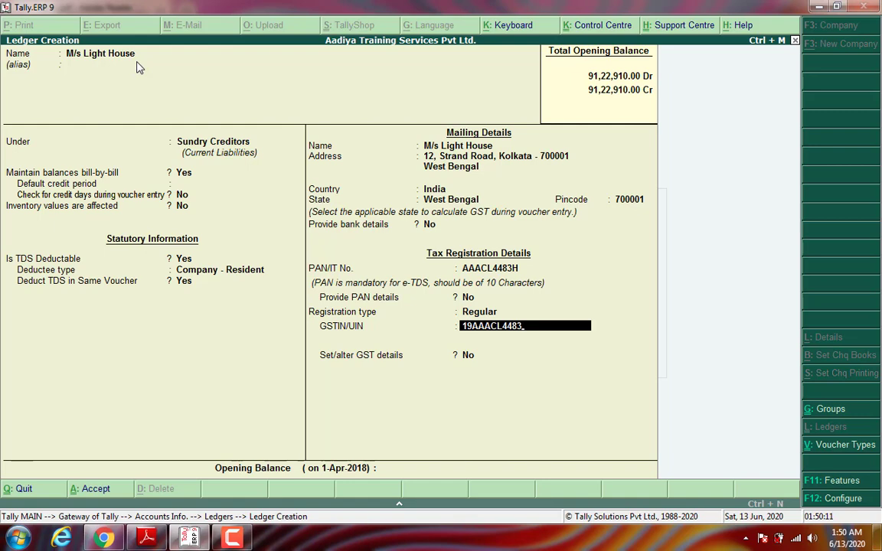
key(Return)
key(Return)
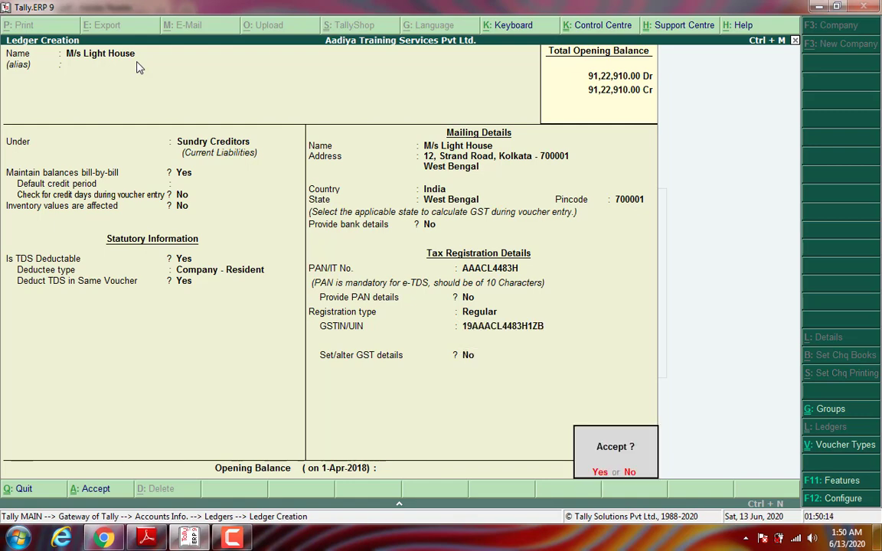
key(Return)
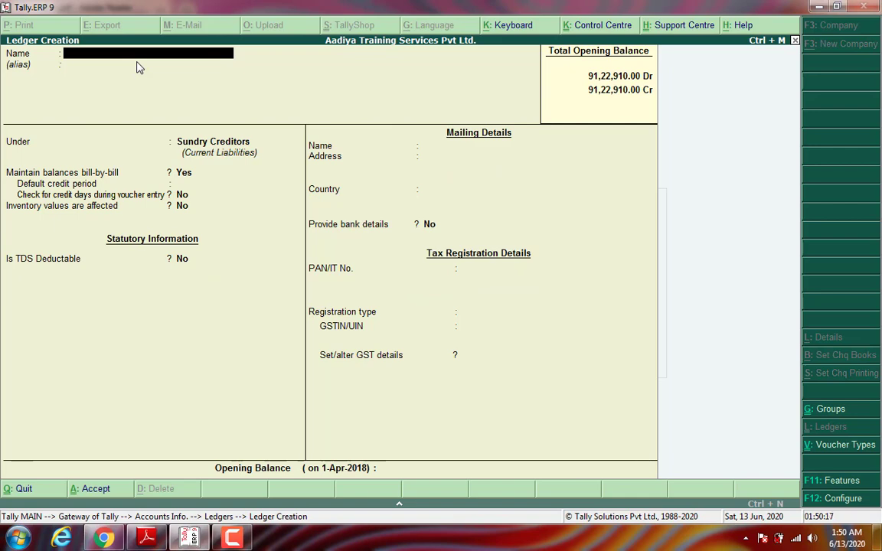
Step: Return to the Gateway and start a Purchase voucher in Accounting Vouchers
key(Escape)
key(Escape)
key(Escape)
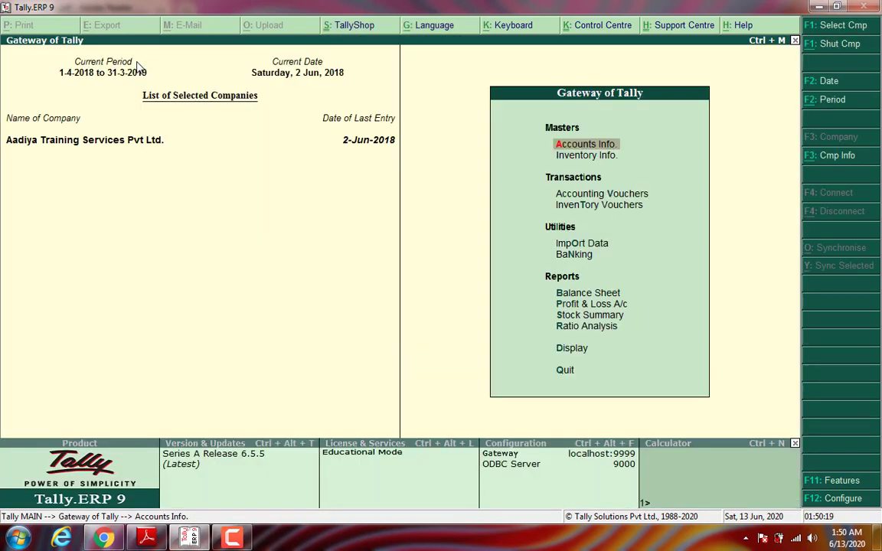
key(Down)
key(Down)
key(Return)
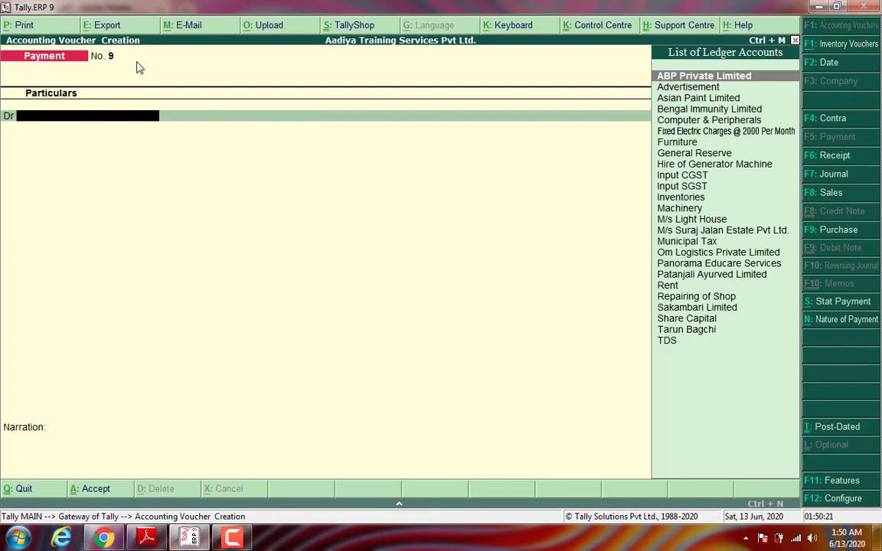
click(837, 231)
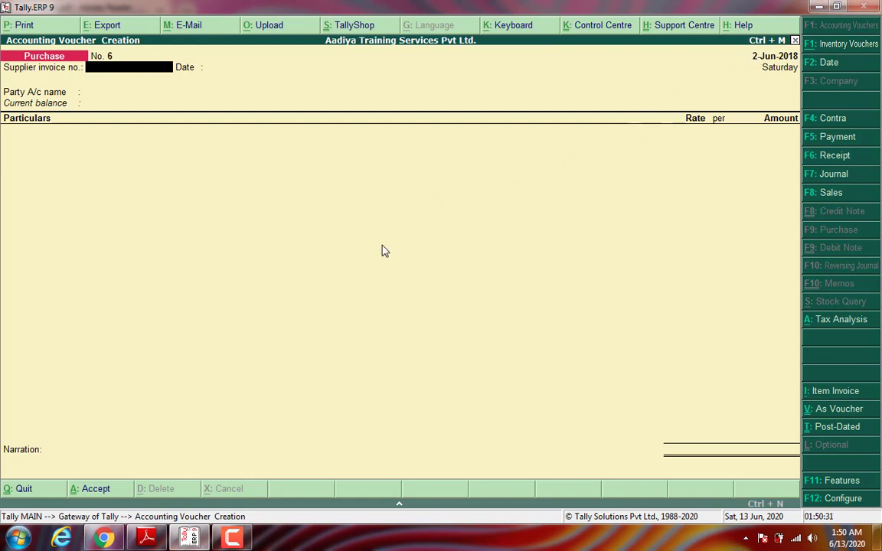
Step: Enter supplier invoice INV/031/18-19 dated 2-Jun-2018 with party M/s Light House
text(INV/)
key(BackSpace)
text(031/18-49)
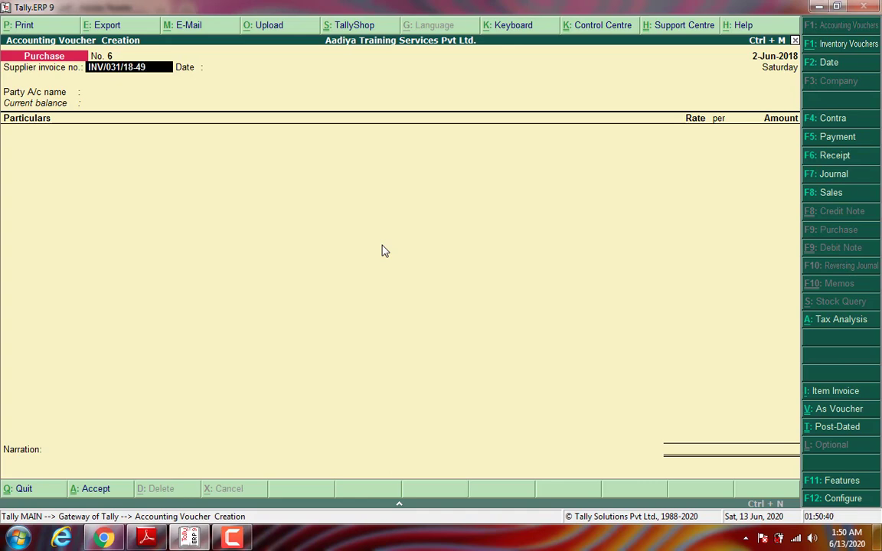
key(BackSpace)
key(BackSpace)
text(19)
key(Return)
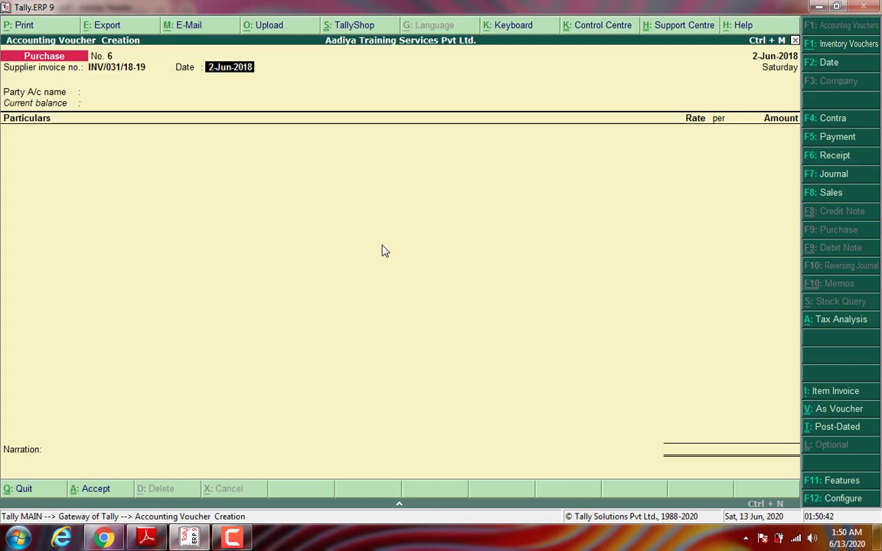
key(Return)
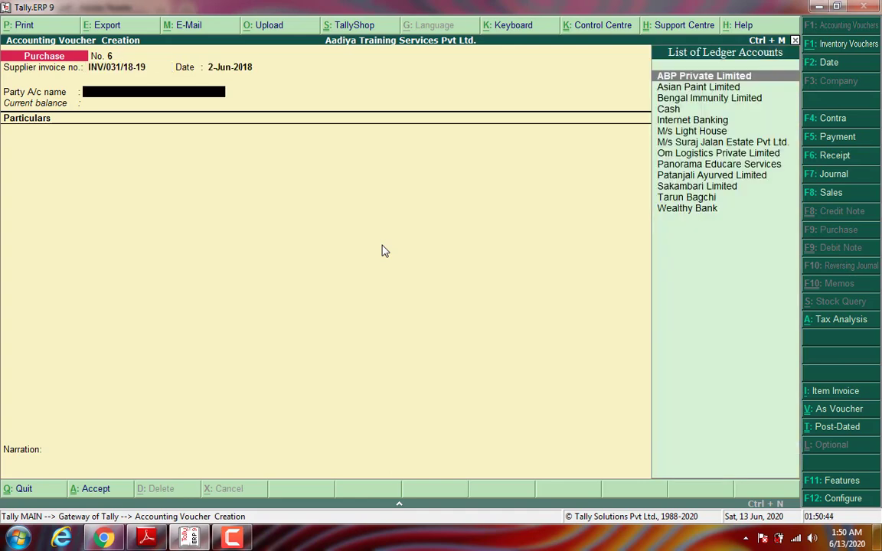
text(M/sli)
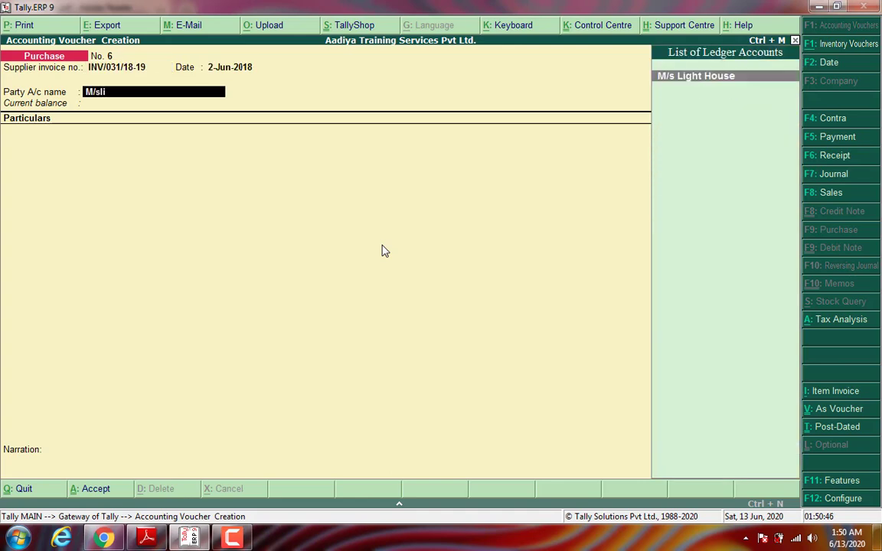
key(Return)
key(Return)
key(Return)
key(Return)
key(Return)
key(Return)
key(Return)
key(Return)
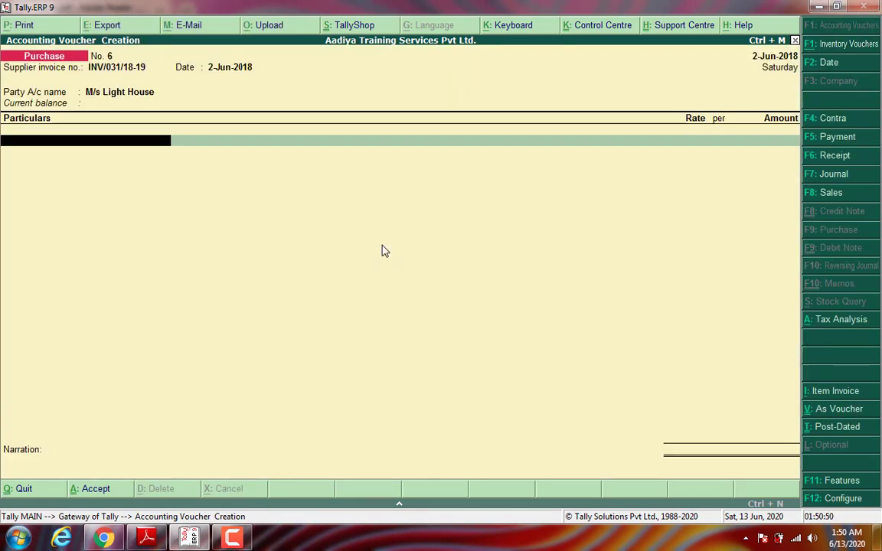
Step: Debit Hire of Generator Machine 35,000 and add Input CGST and Input SGST at 3,150 each
text(G)
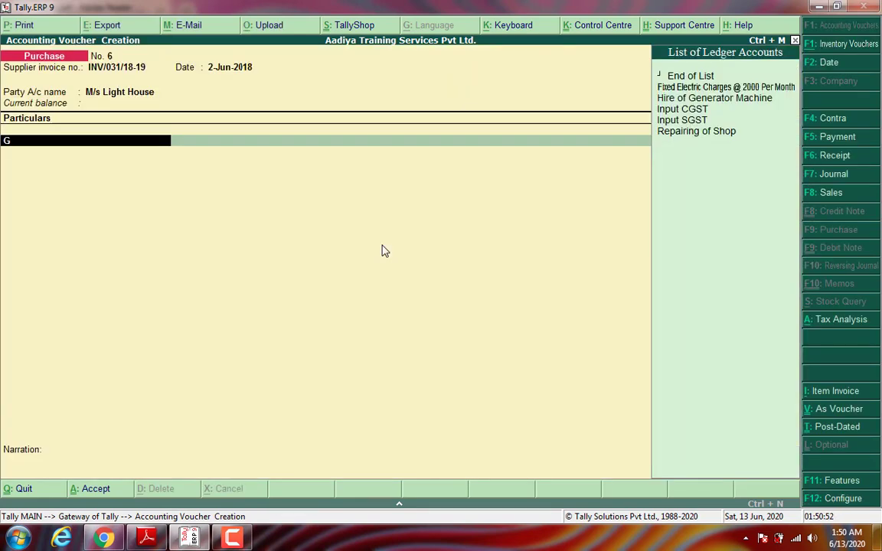
key(Down)
key(Down)
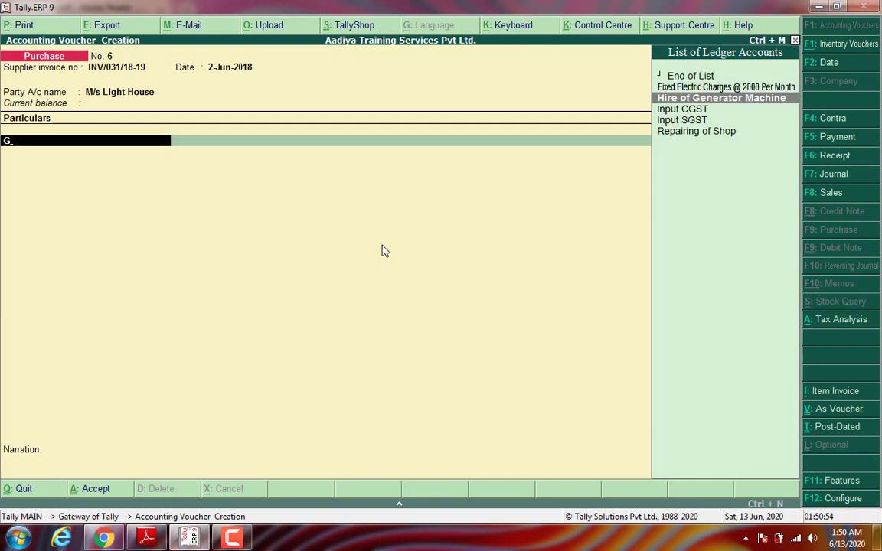
key(Return)
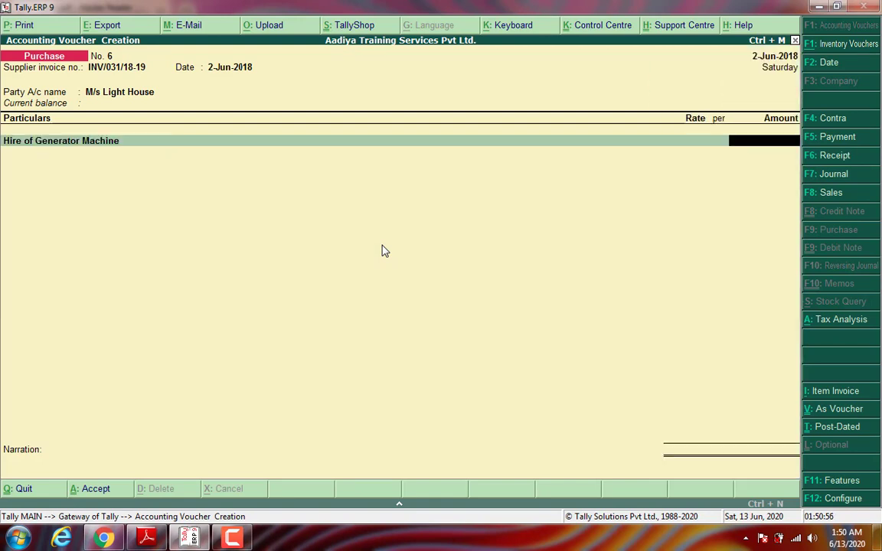
text(35000)
key(Return)
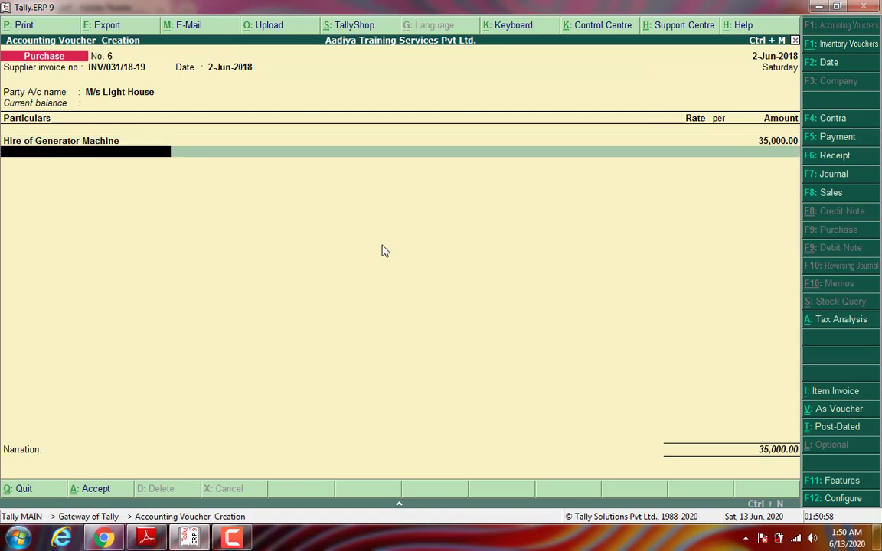
text(Inpu)
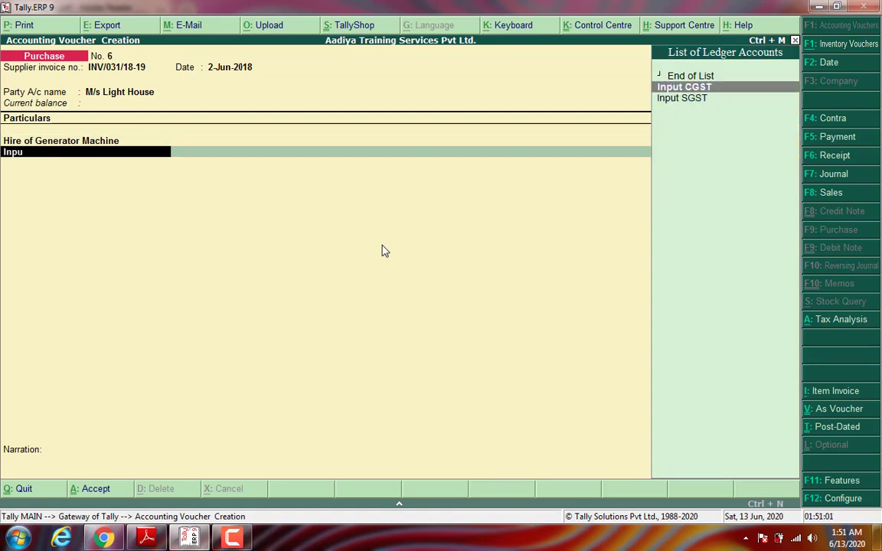
key(Return)
key(Return)
text(In)
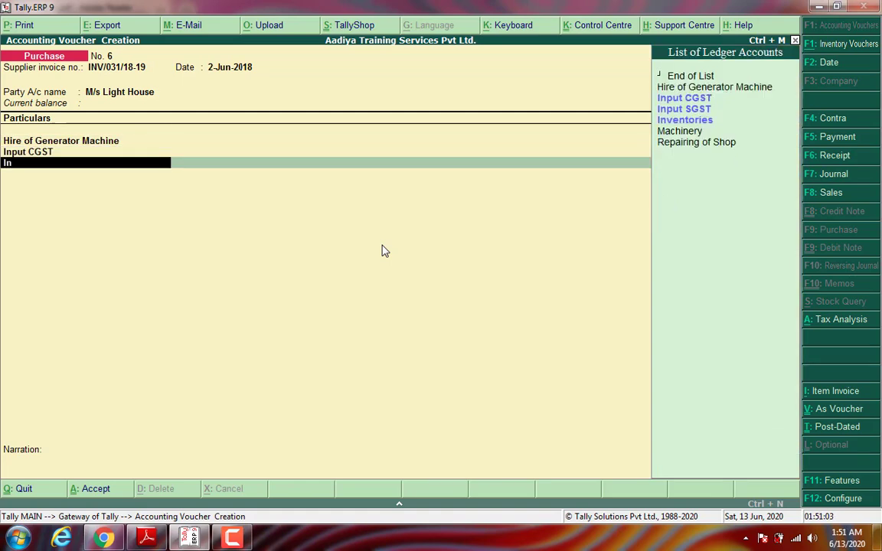
text(pu)
key(Down)
key(Return)
key(Return)
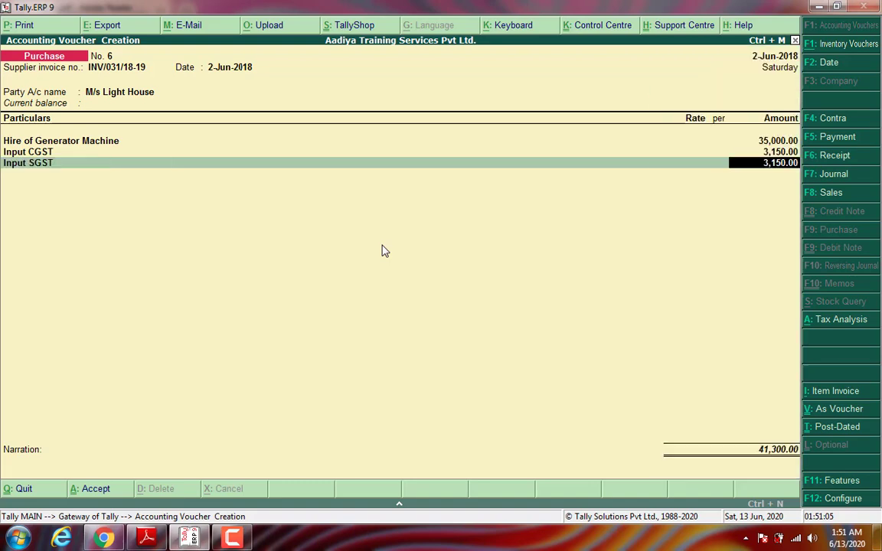
key(Return)
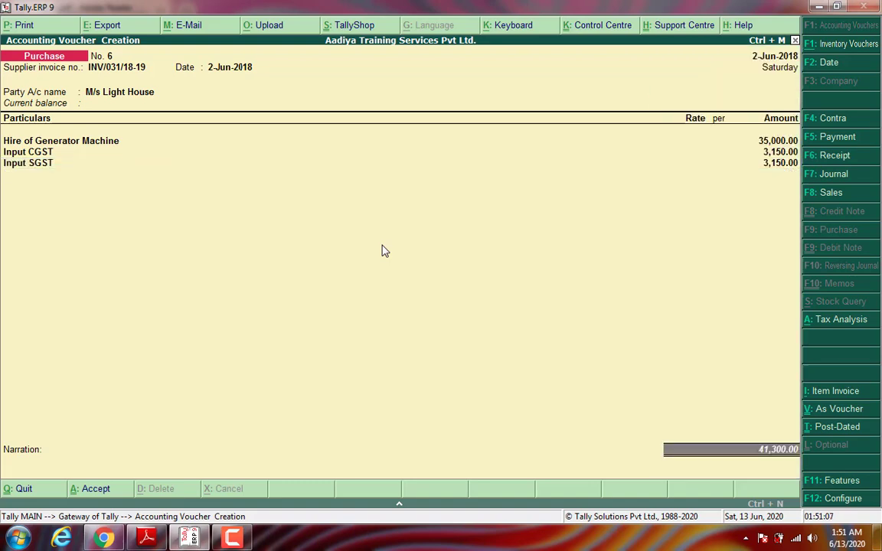
key(Return)
key(Return)
key(Return)
key(Return)
key(Return)
key(Return)
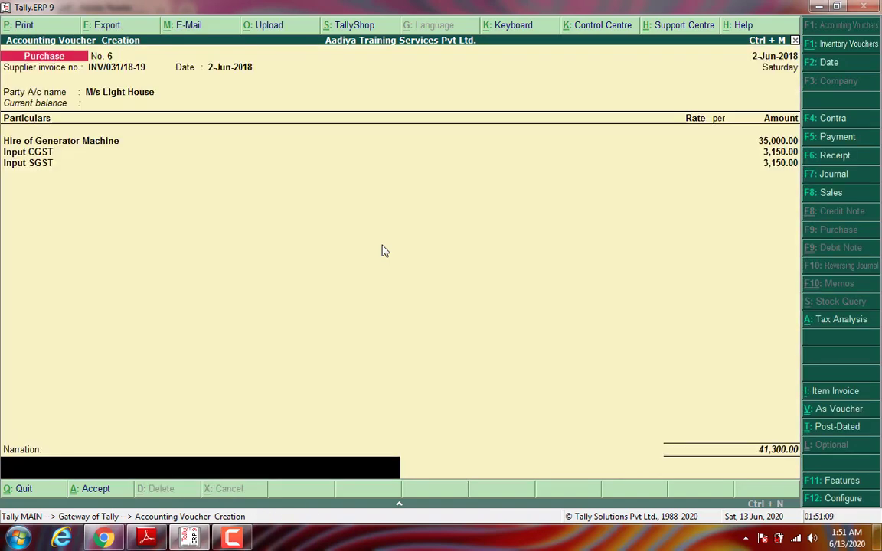
Step: Add a narration on the generator hire bill due for June 2018 and save voucher No. 6
text(Bieng bill due fo)
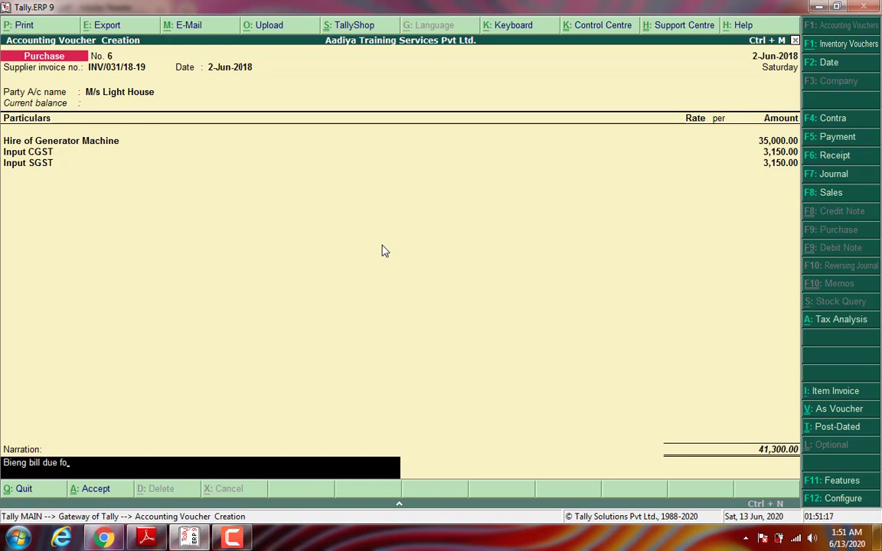
text(r hire of generator)
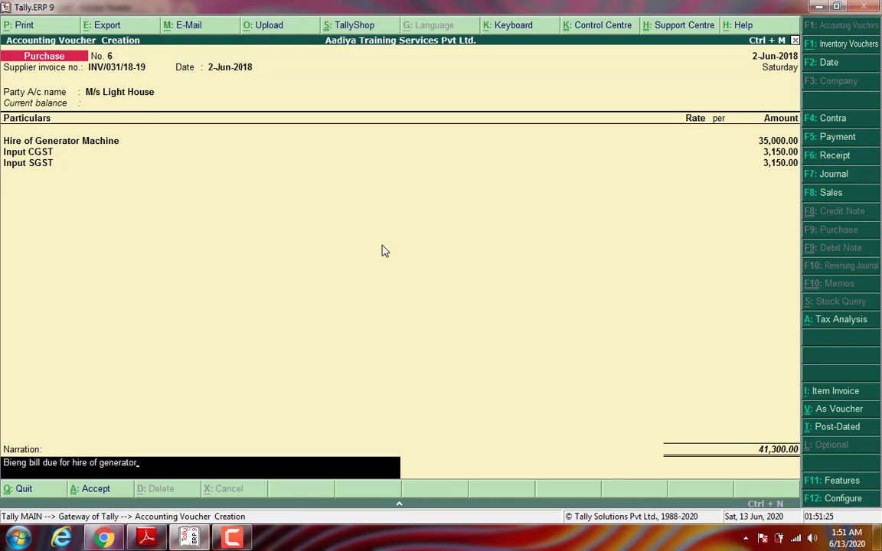
text( for the month of june 20183)
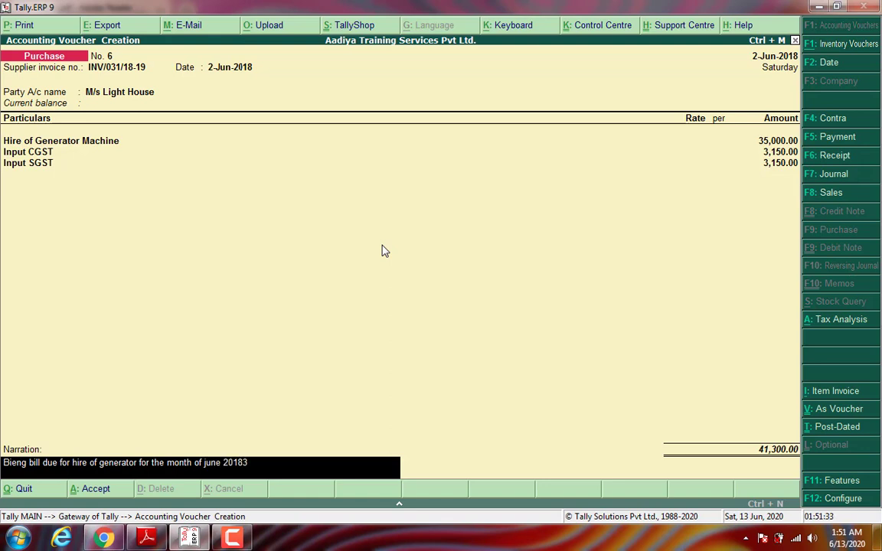
key(Return)
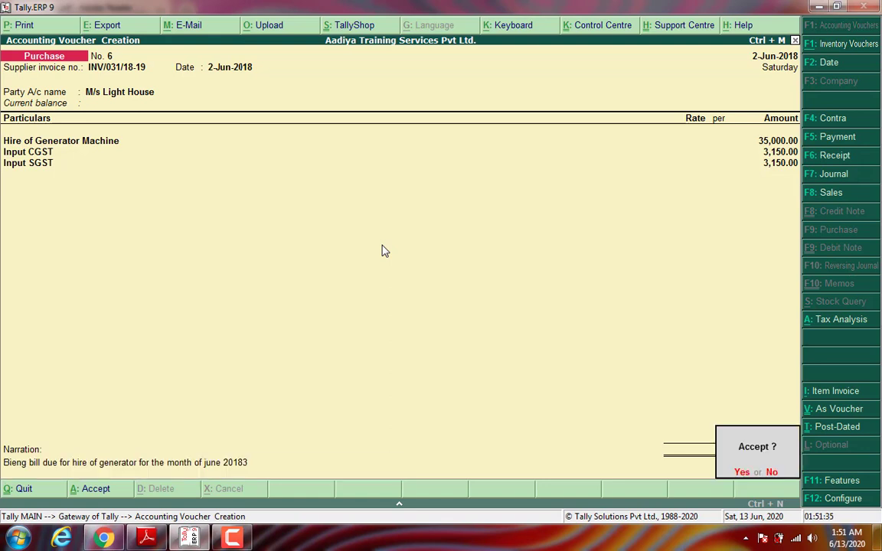
key(Escape)
key(BackSpace)
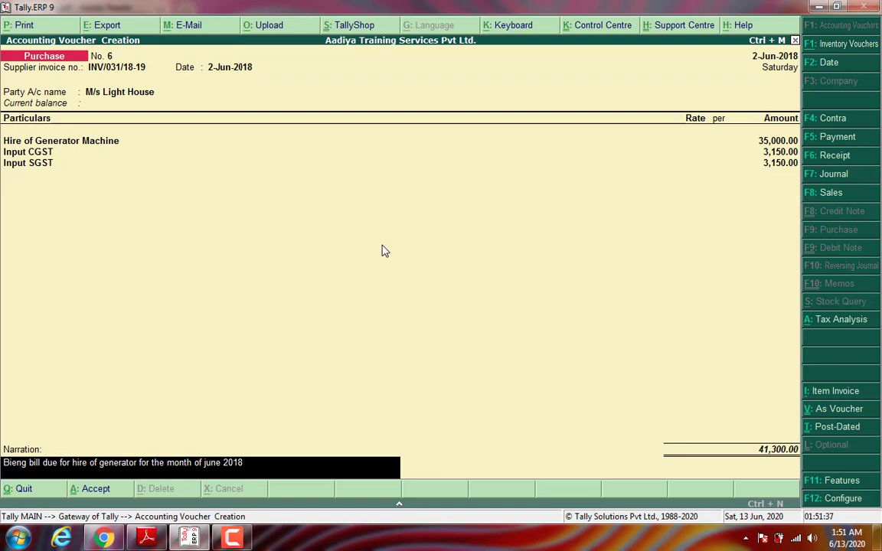
key(Return)
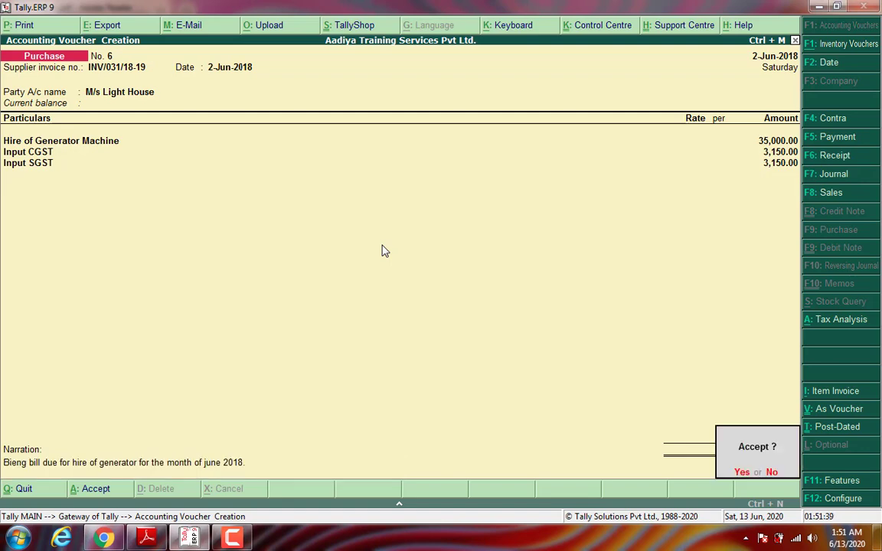
key(Return)
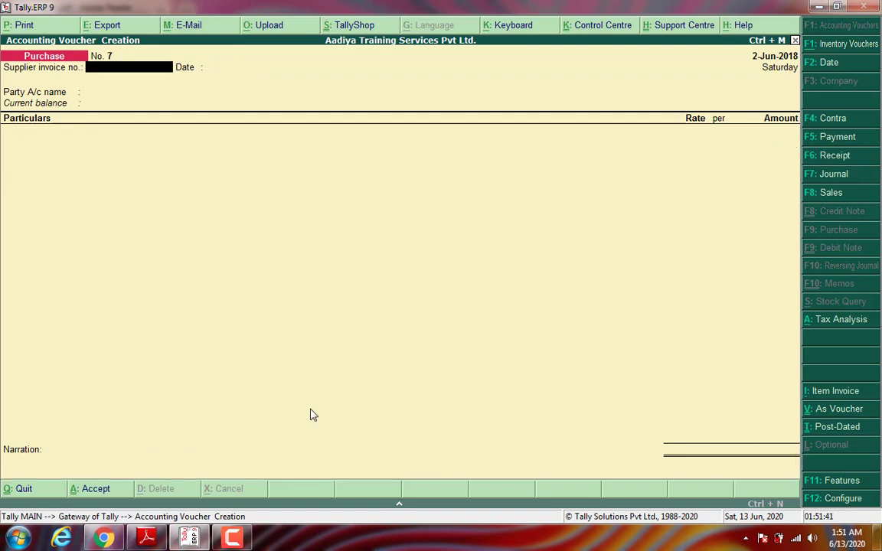
click(153, 541)
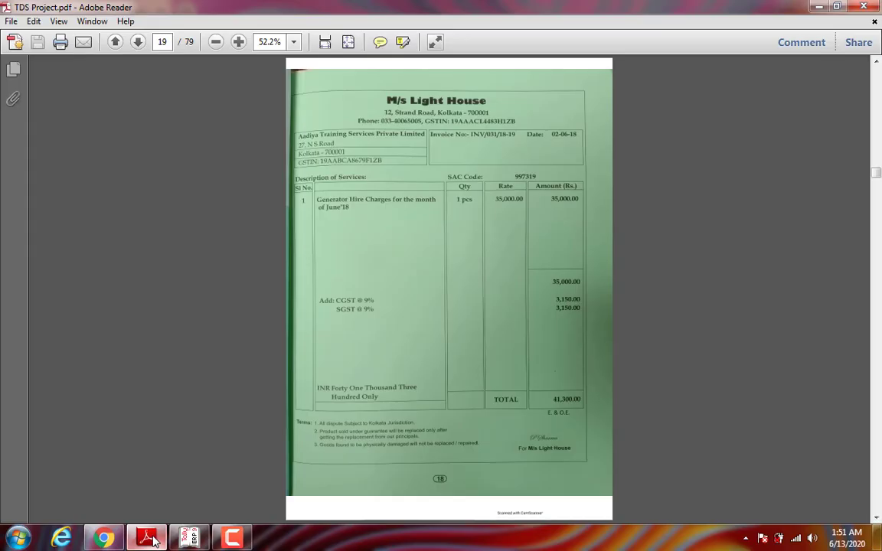
click(138, 42)
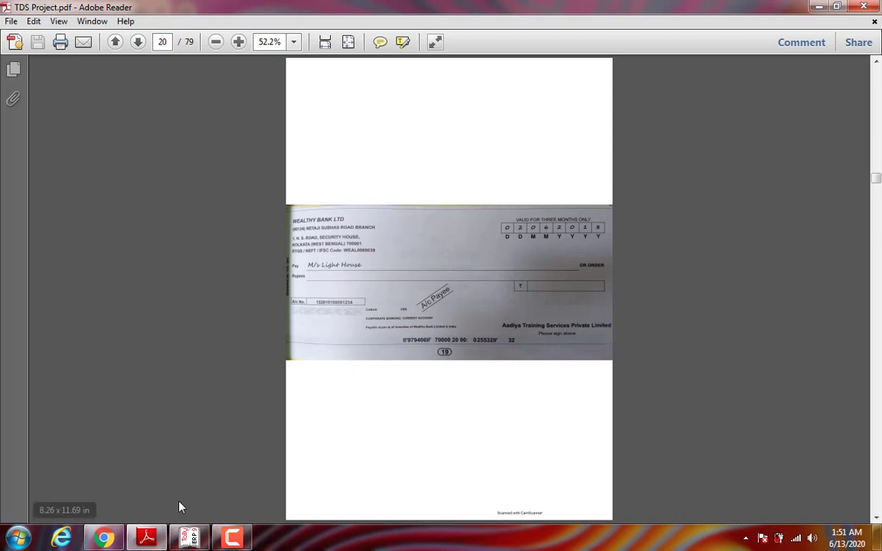
click(189, 538)
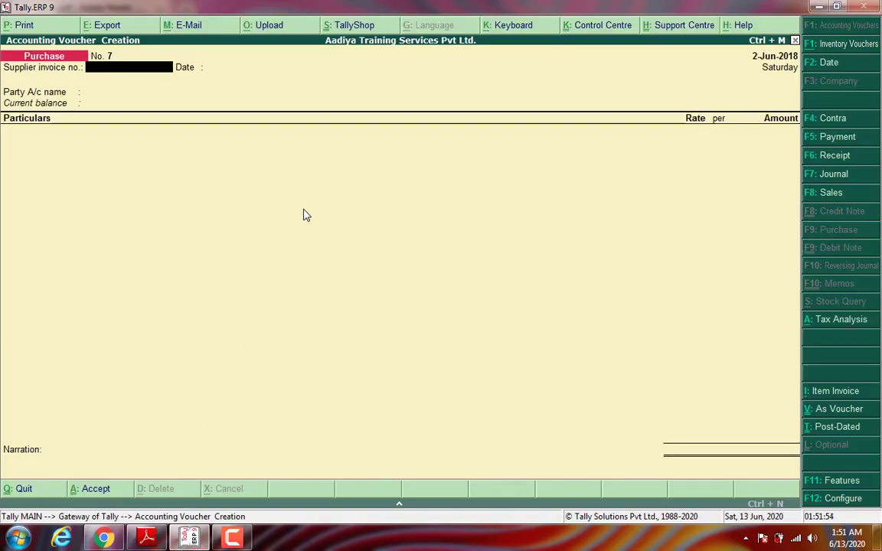
Step: Start a payment debiting M/s Light House 41,300 against its pending bill
key(F5)
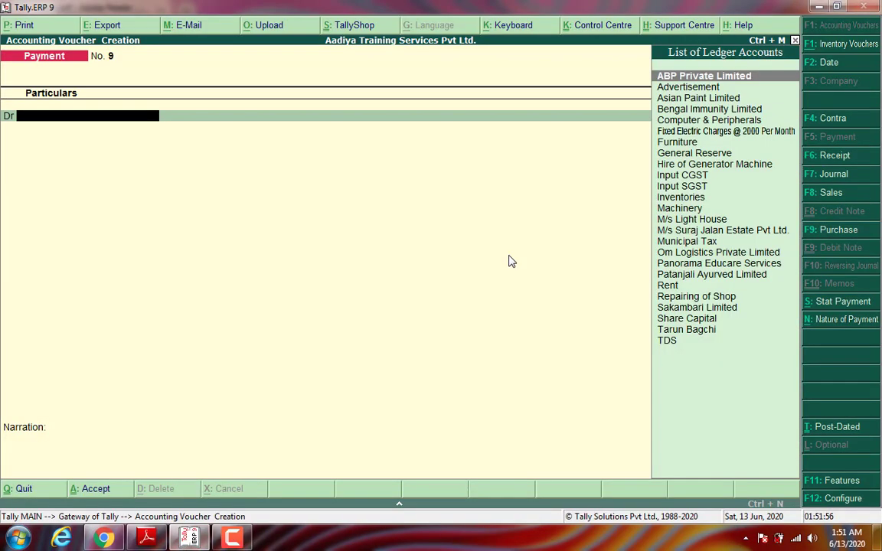
text(M/s L)
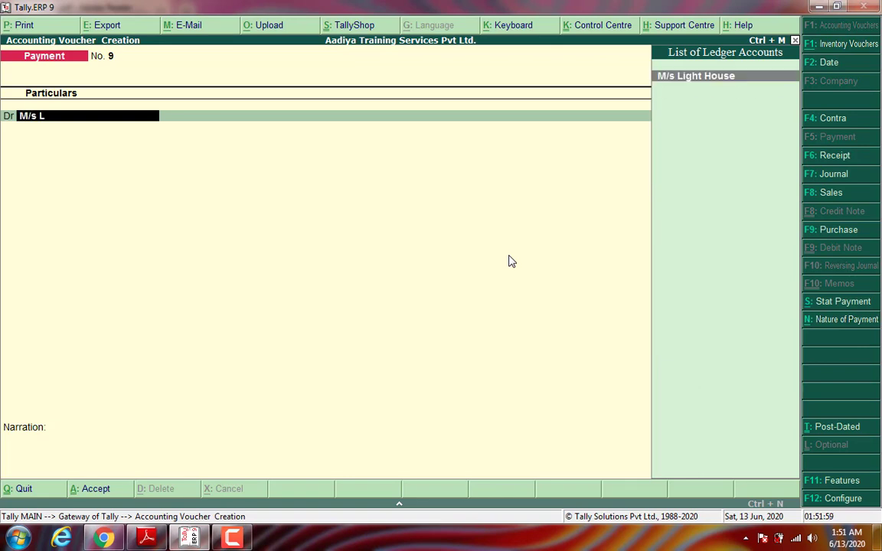
key(Return)
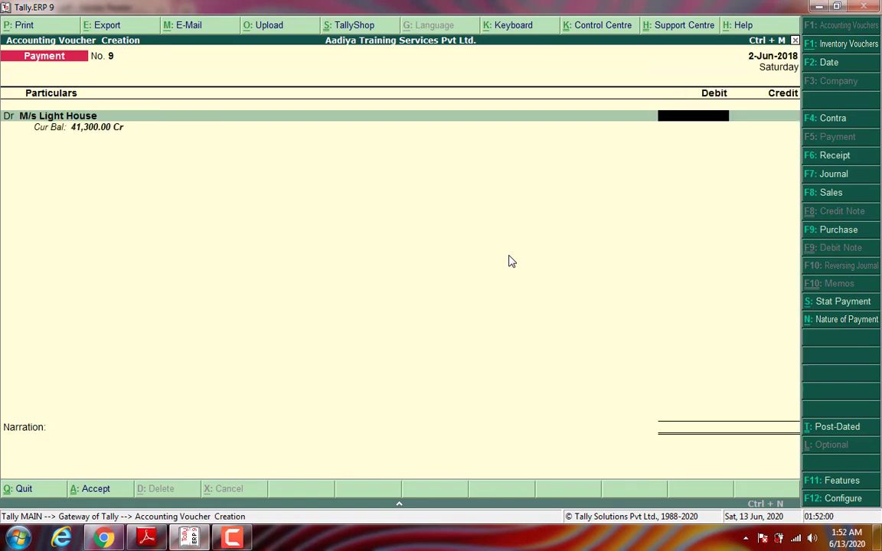
text(41300)
key(Return)
key(Return)
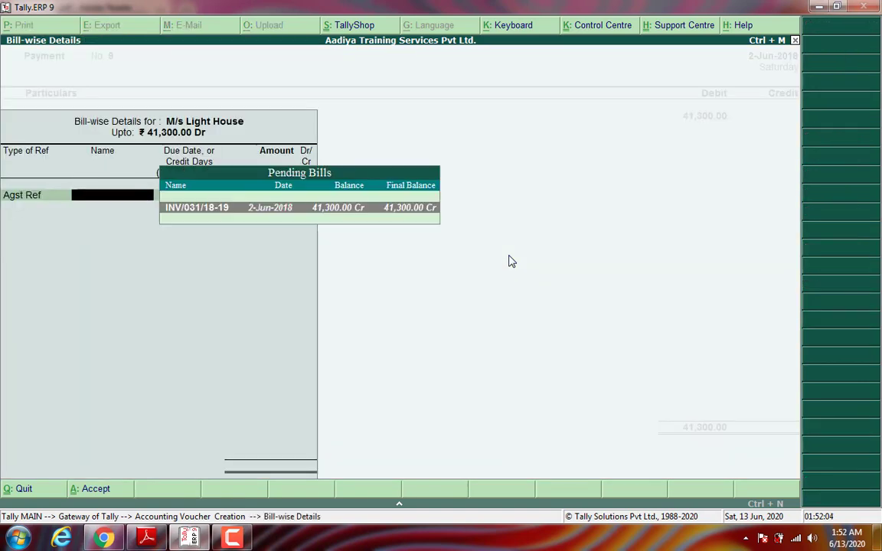
key(Return)
Step: Credit Wealthy Bank, add narration 'Being Made payment' and save payment voucher No. 9
key(Return)
key(Return)
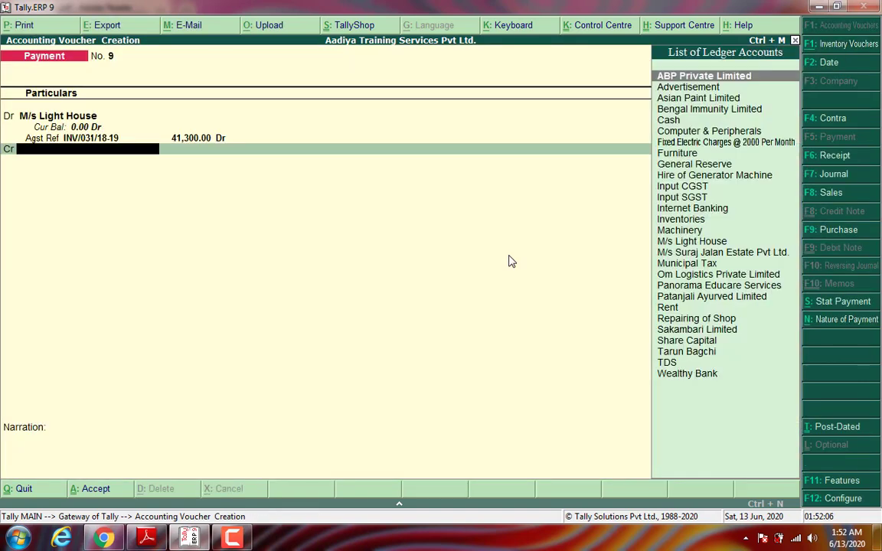
text(W)
key(Return)
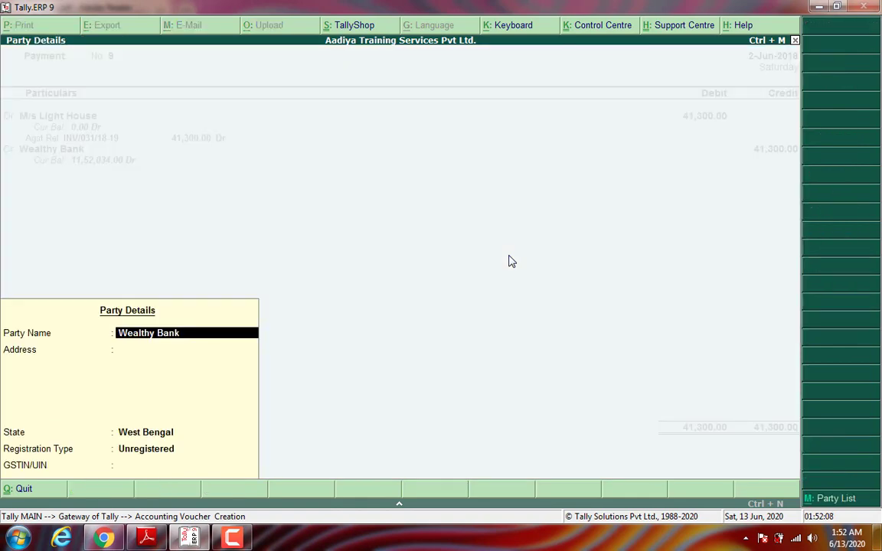
key(Return)
key(Return)
key(Return)
key(Return)
key(Return)
key(Return)
key(Return)
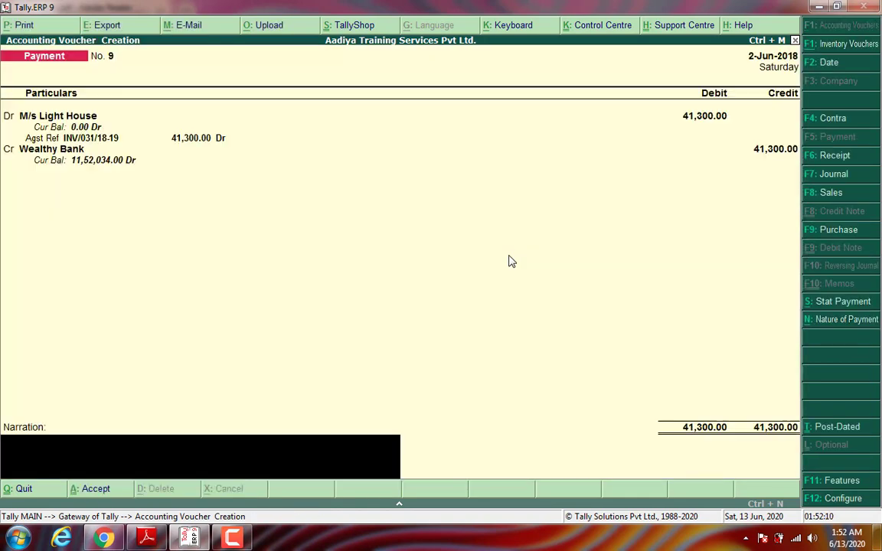
text(Being Made payment.)
key(Return)
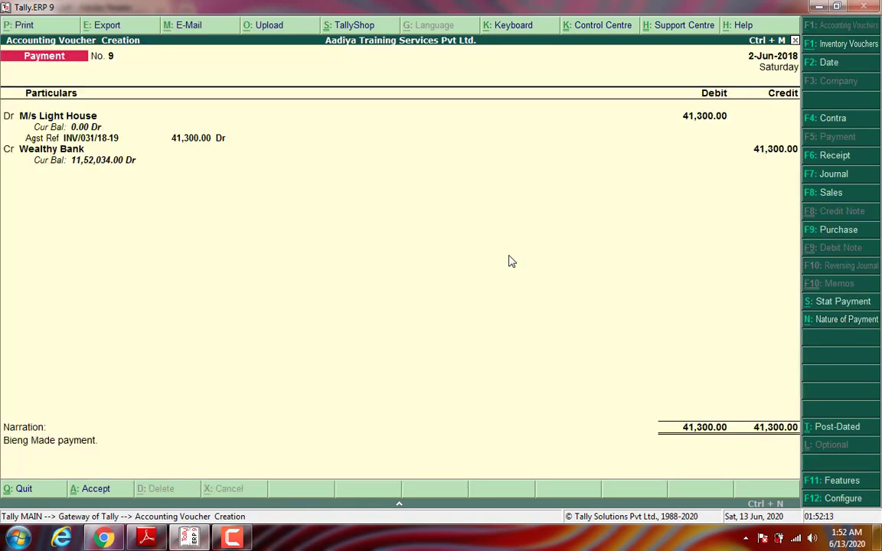
key(Return)
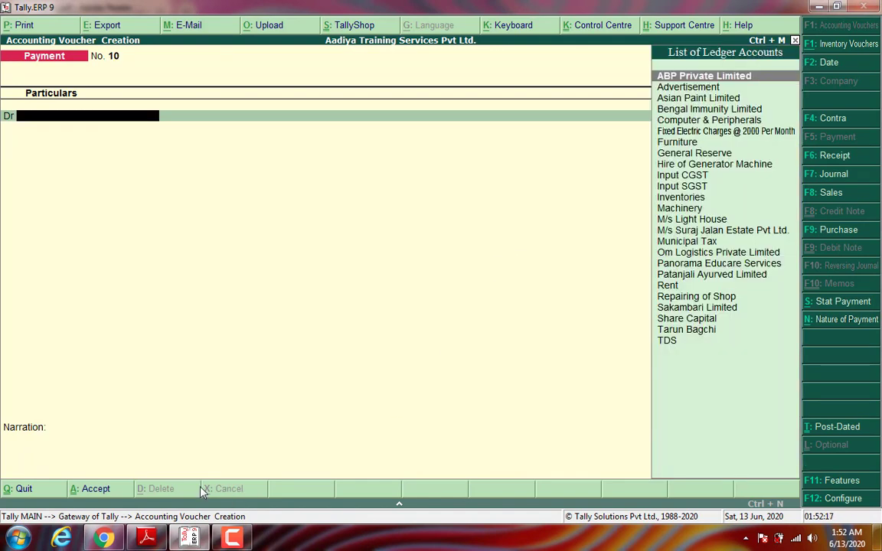
Step: Show page 21 of TDS Project.pdf, the 16,500.00 commission bill, then return to Tally
click(149, 540)
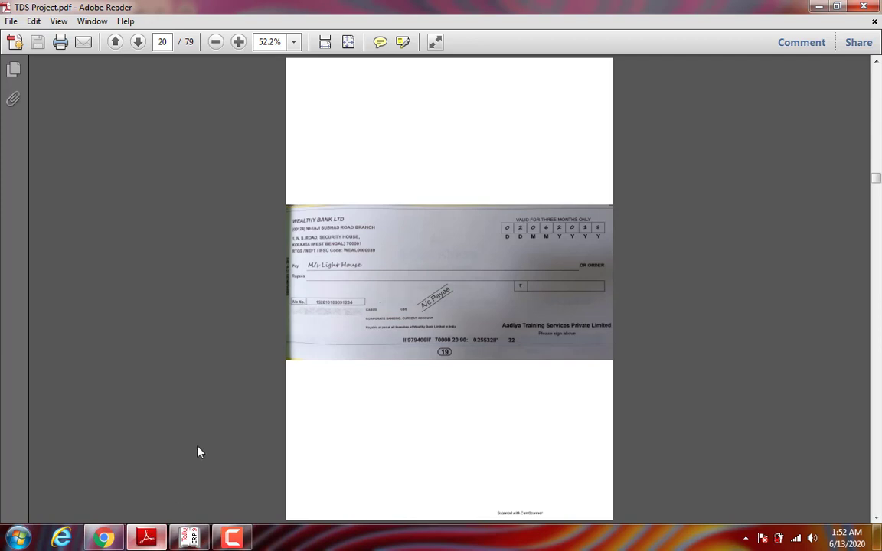
click(133, 42)
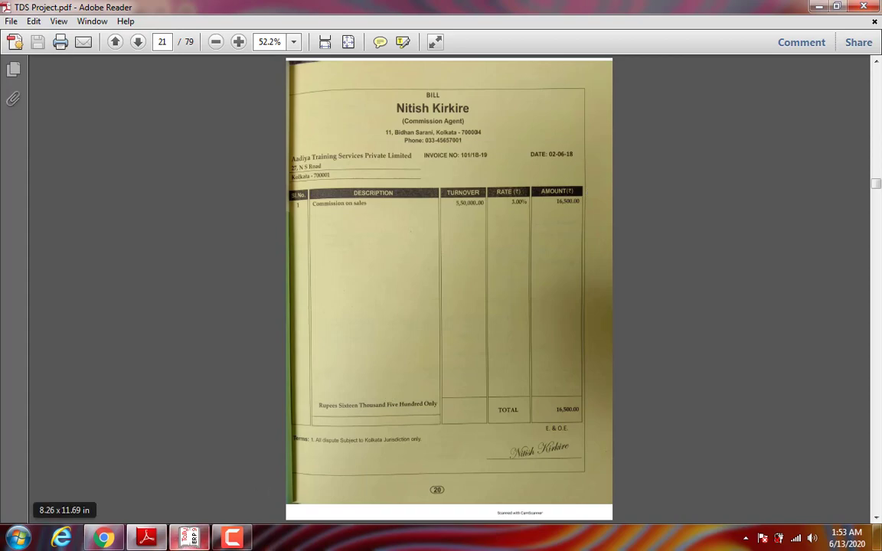
click(189, 538)
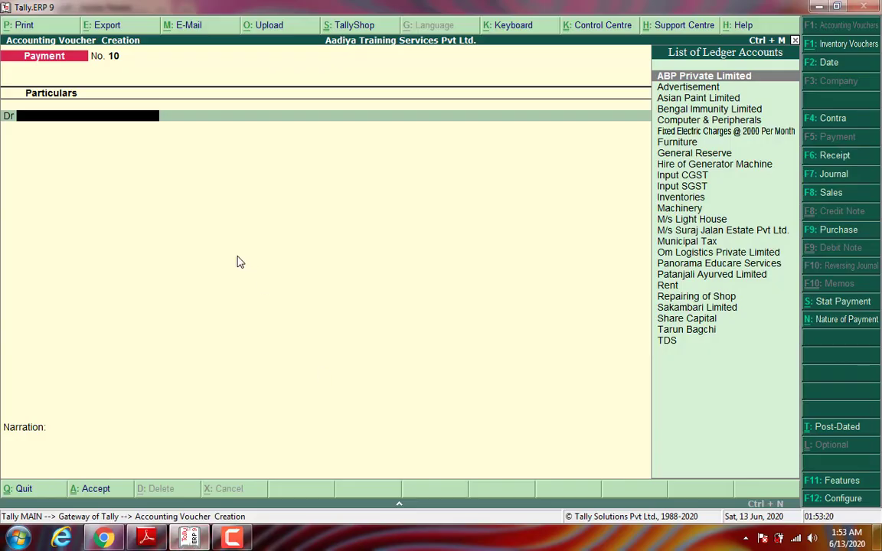
Step: Quit the blank payment voucher and start creating a new ledger
key(Escape)
key(Return)
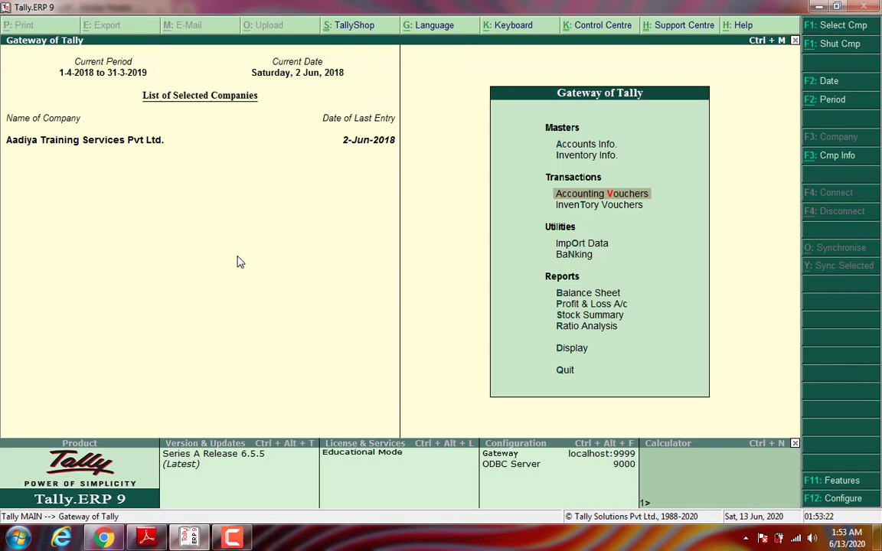
key(Up)
key(Up)
key(Return)
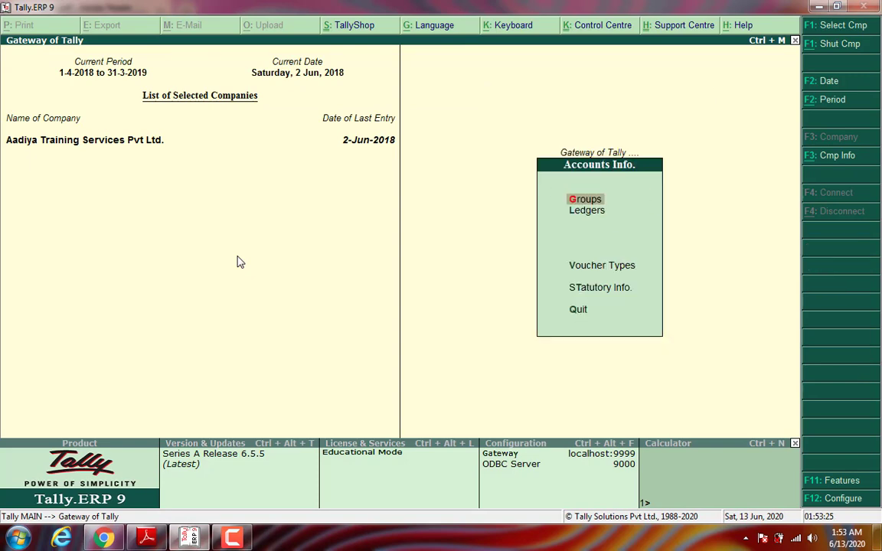
key(Down)
key(Return)
key(Return)
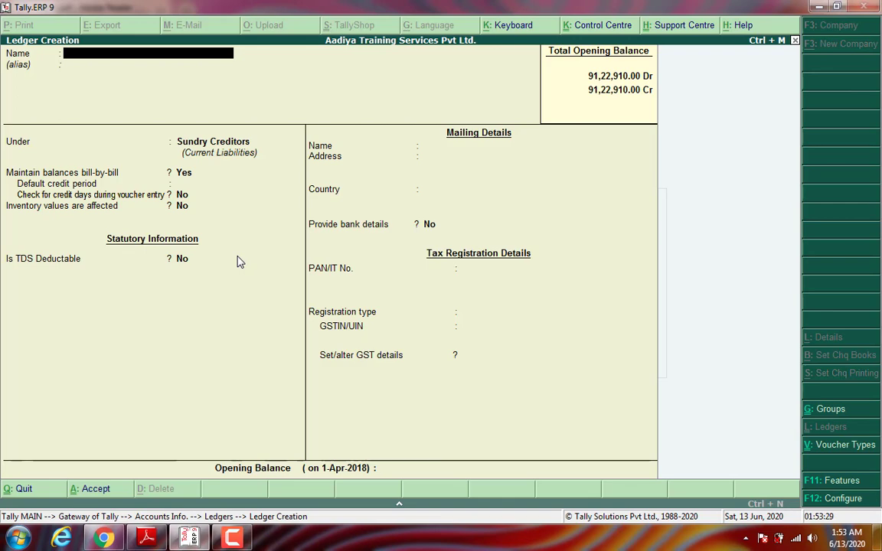
Step: Name the ledger 'Commission on Sales' and place it under Indirect Expenses
text(Commission Ons)
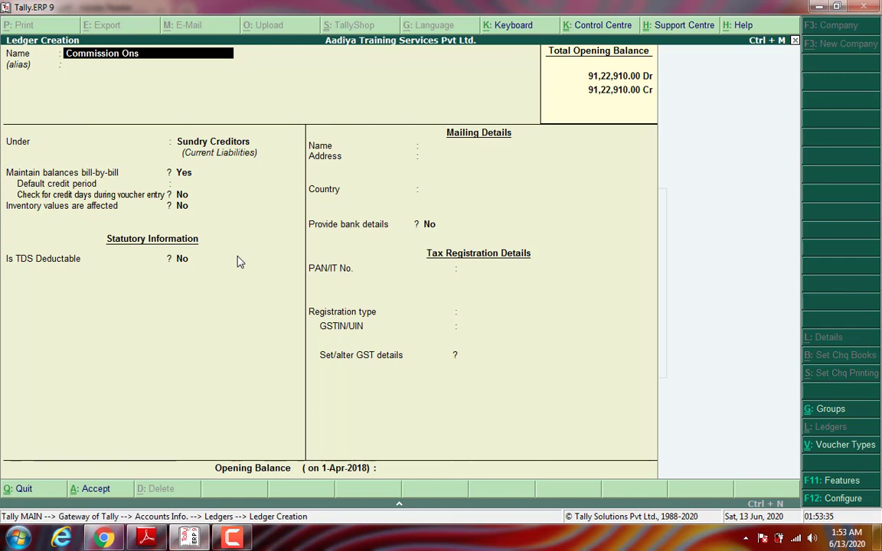
key(BackSpace)
key(BackSpace)
key(BackSpace)
text(on Sales)
key(Return)
key(Return)
text(Ind)
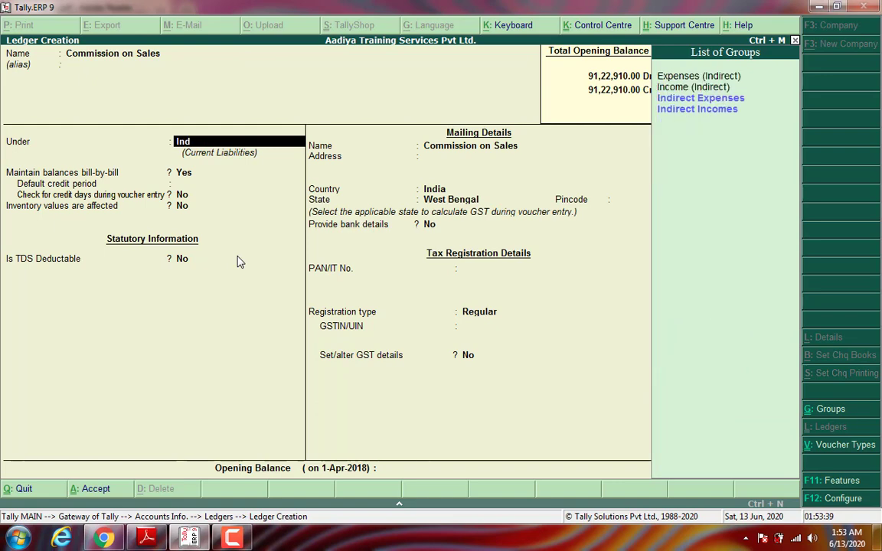
key(Return)
key(Return)
key(Return)
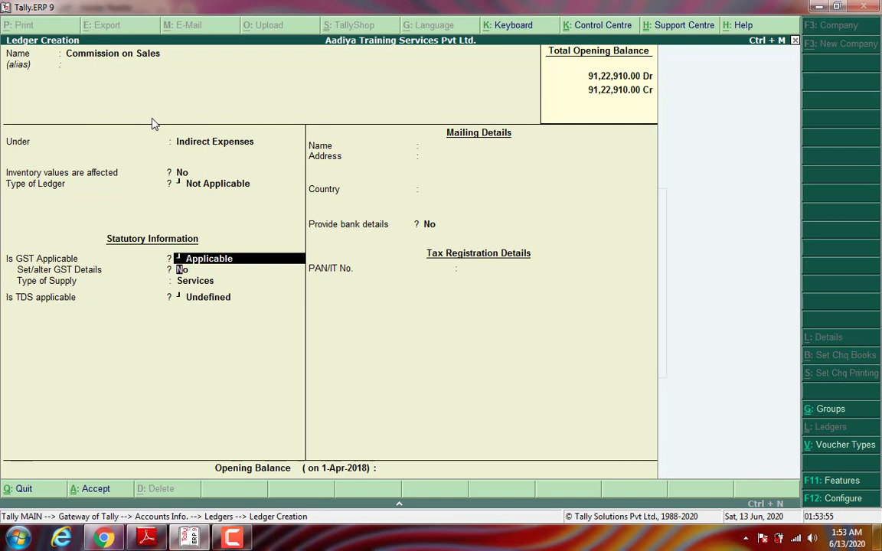
Step: Set GST Not Applicable, TDS Applicable, and choose New Category as nature of payment
key(Return)
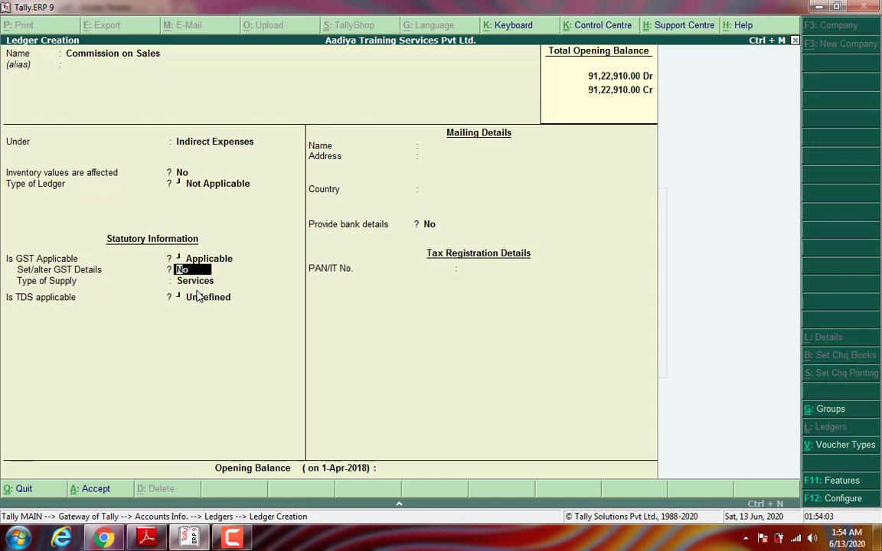
key(BackSpace)
key(Down)
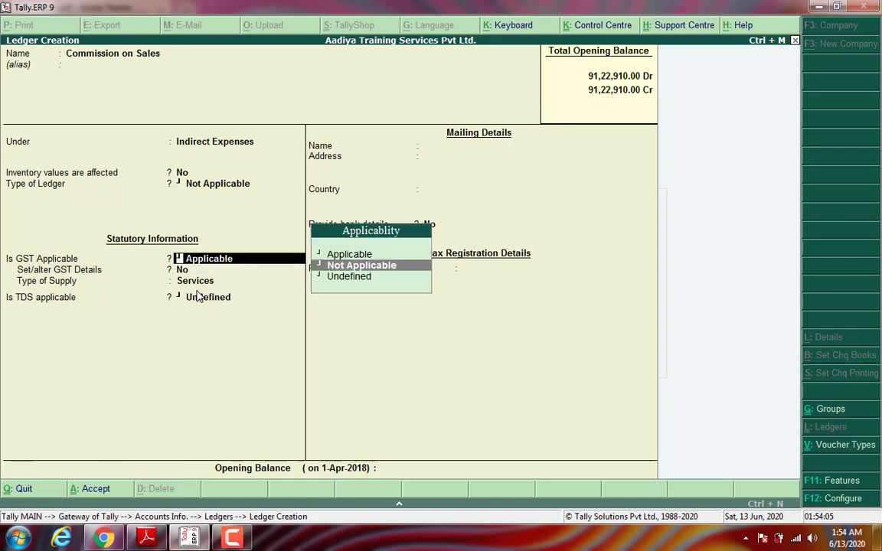
key(Return)
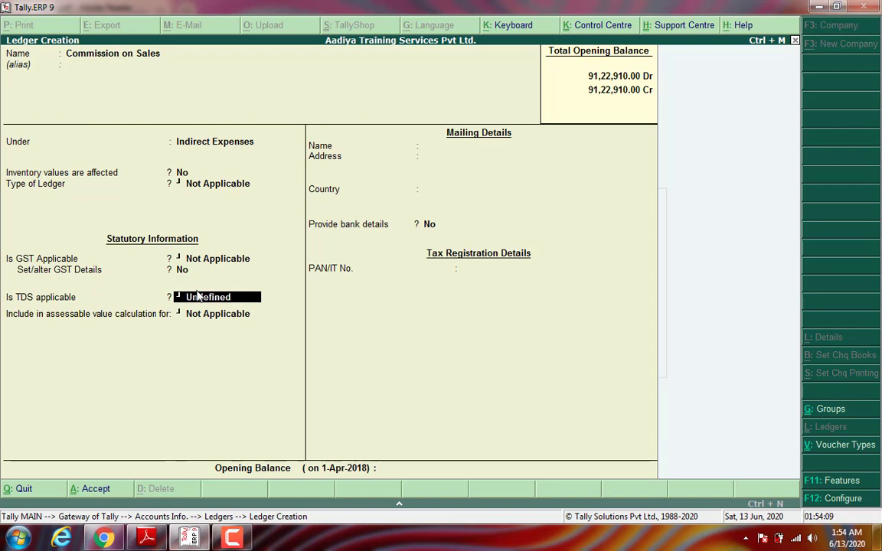
key(BackSpace)
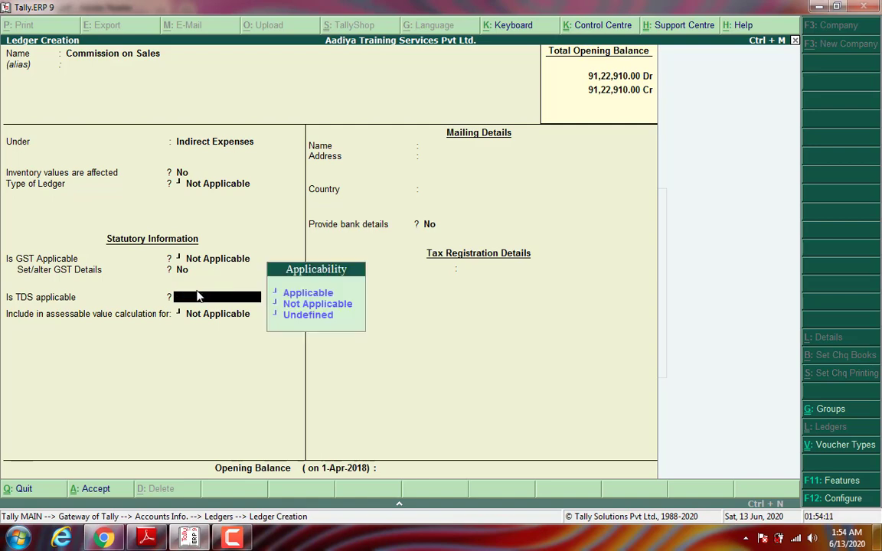
key(Return)
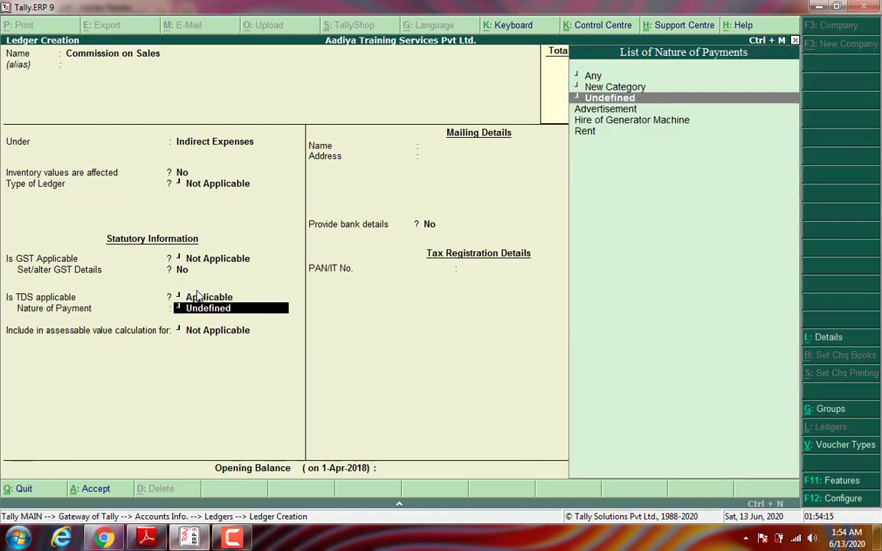
key(Down)
key(Up)
key(Up)
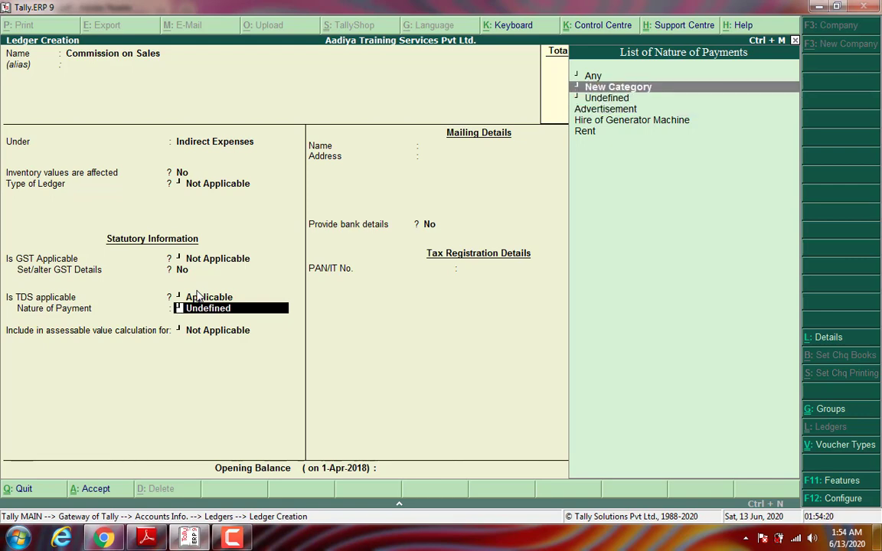
key(Return)
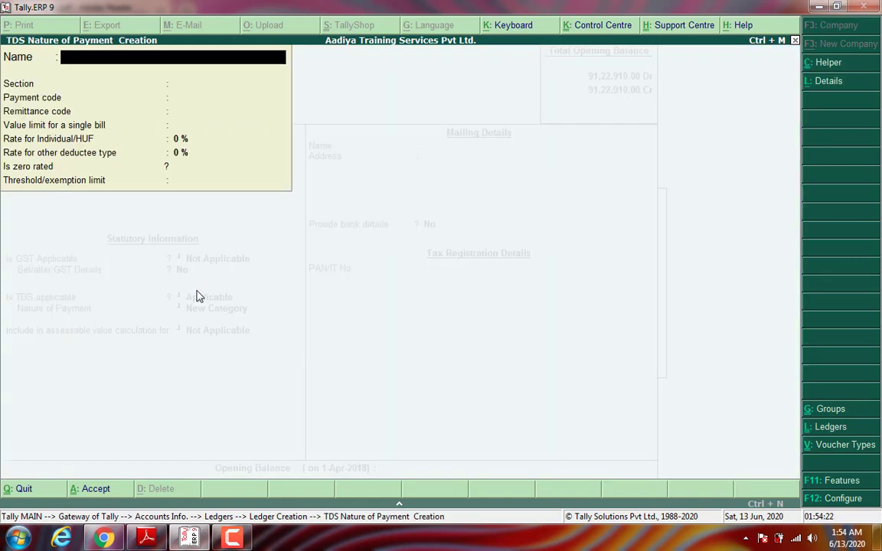
Step: Name the new TDS nature of payment 'Commission on Sales'
text(Commission of)
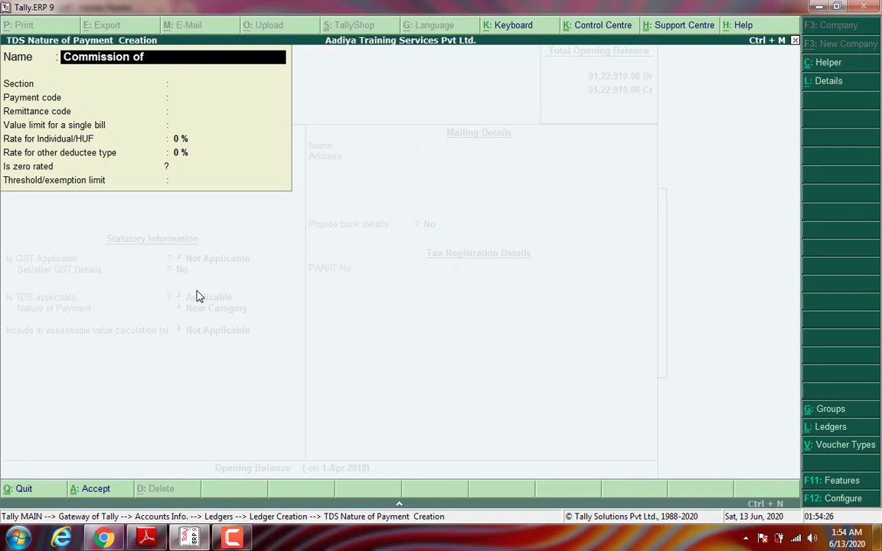
key(BackSpace)
text(na)
key(BackSpace)
key(BackSpace)
text(n Sales)
key(Return)
Step: Give it section 194H, payment code 94H, 5% rate and 15,000 threshold, then save it
text(194)
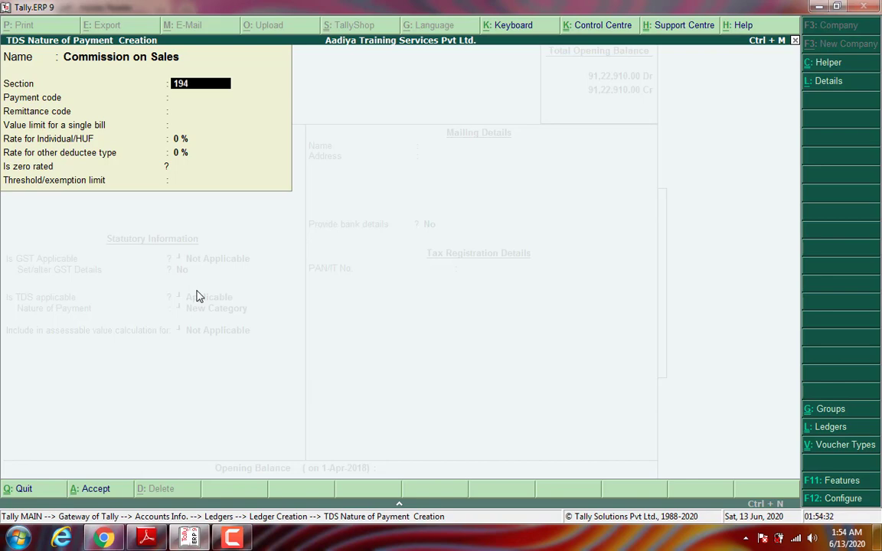
text(H)
key(Return)
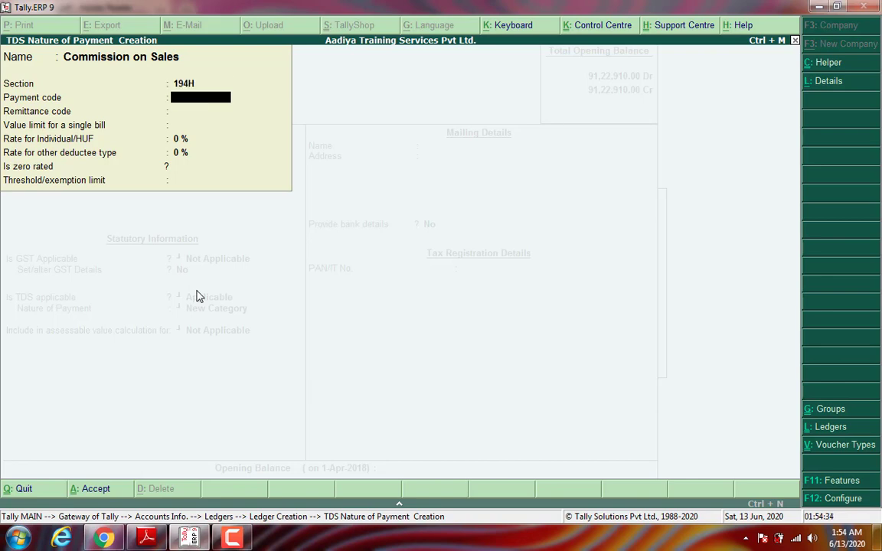
text(94H)
key(Return)
key(Return)
key(Return)
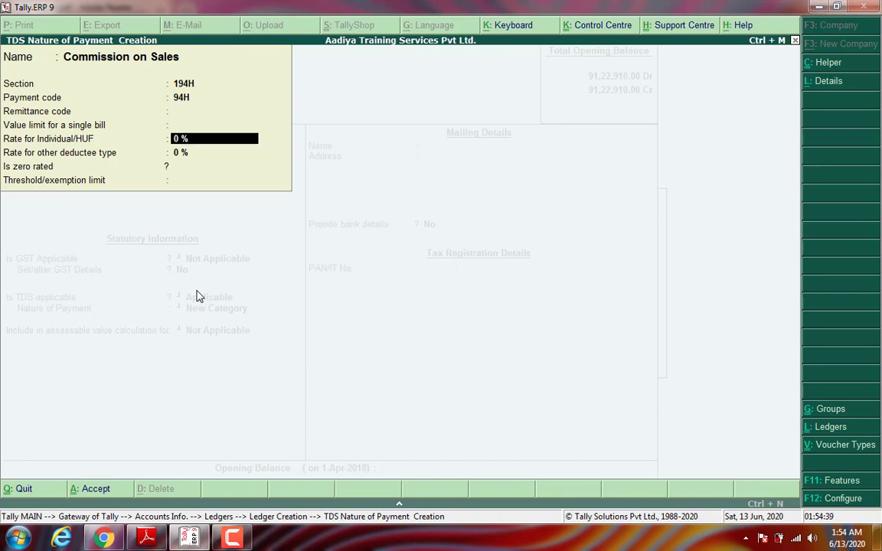
text(5)
key(Return)
key(Return)
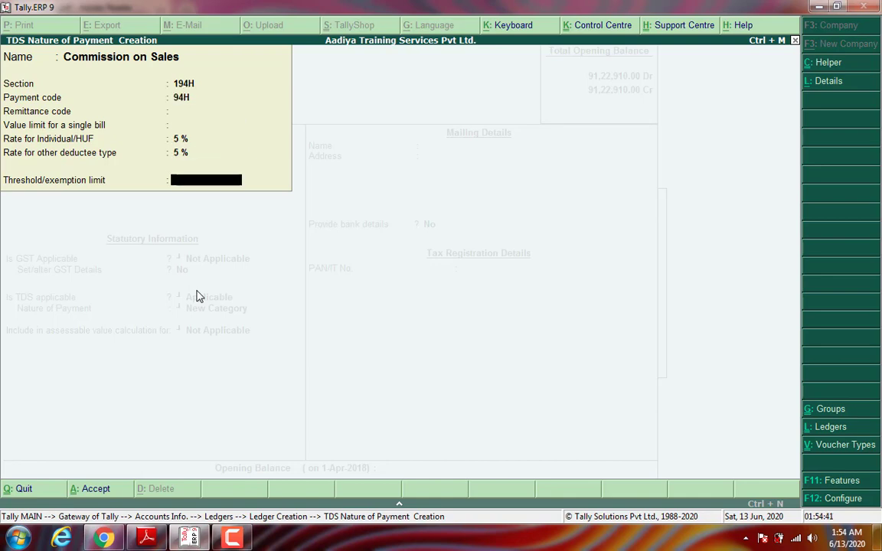
text(15000)
key(Return)
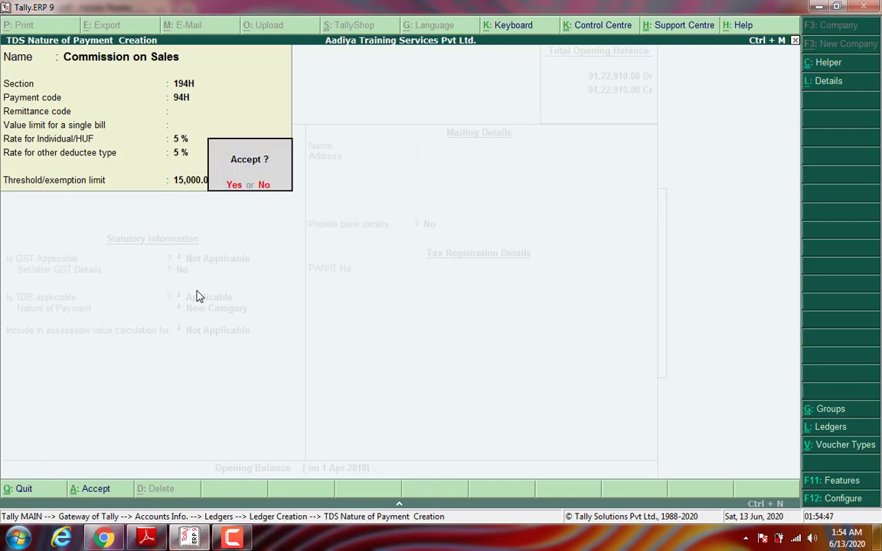
key(Return)
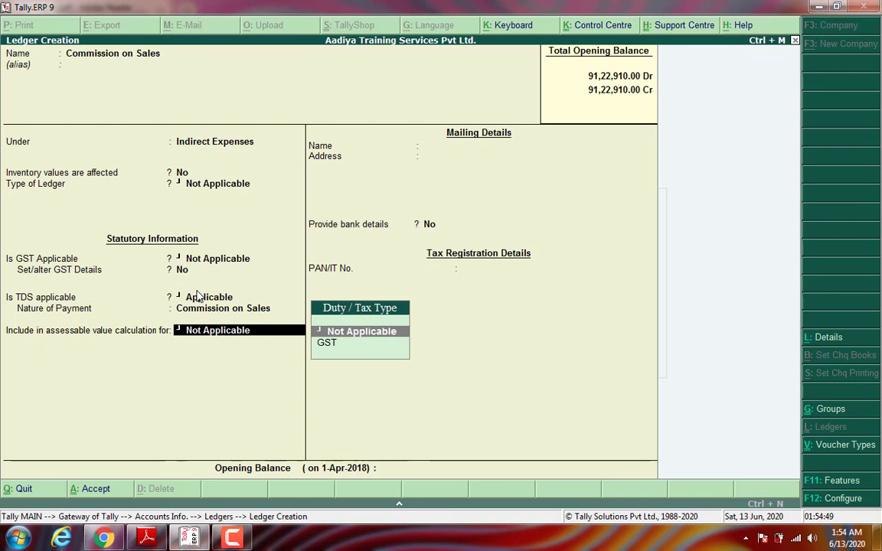
Step: Save the Commission on Sales ledger and enter the commission agent's name for a new ledger
key(Return)
key(Return)
key(Return)
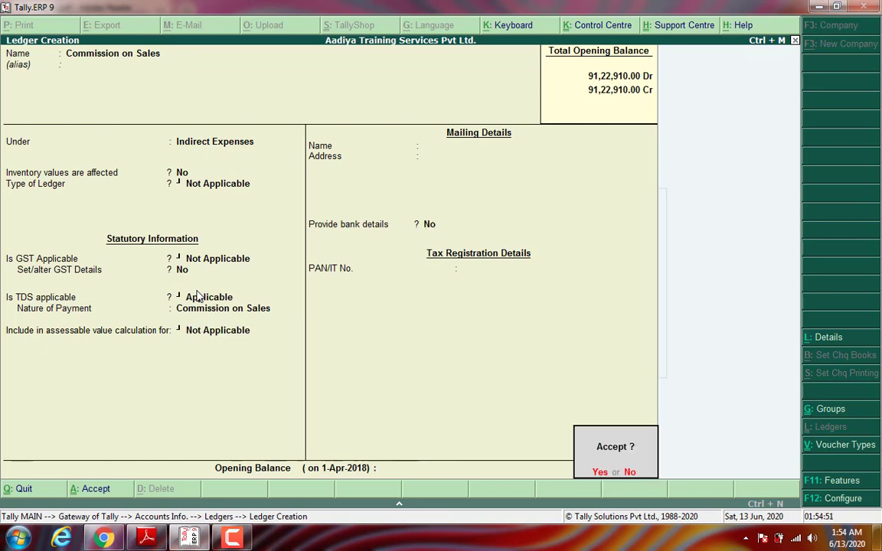
key(Return)
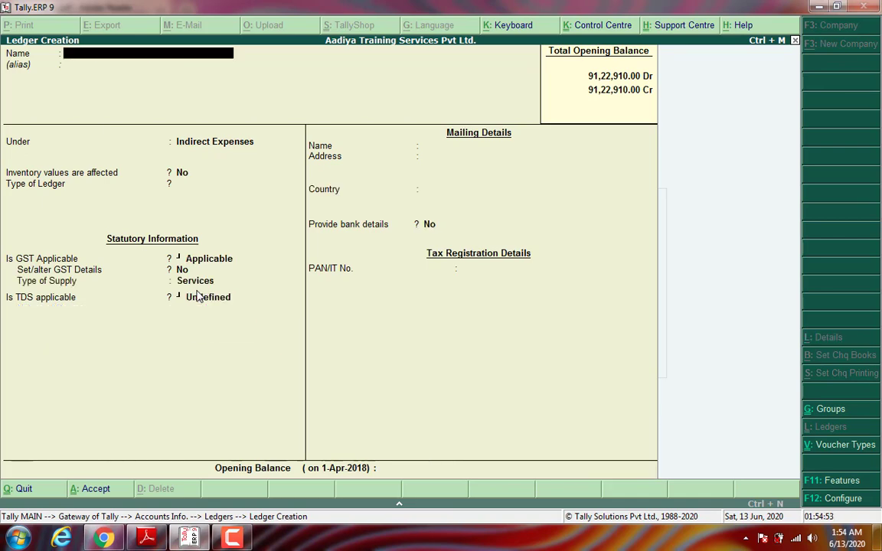
key(Return)
Step: Put the agent's ledger under Sundry Creditors, TDS deductible with deductee type Company - Resident
text(su)
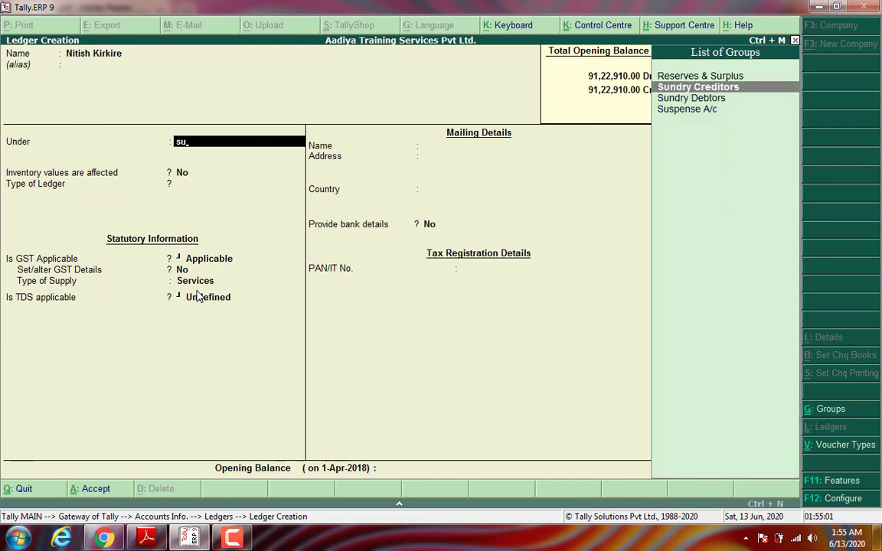
key(Return)
key(Return)
key(Return)
key(Return)
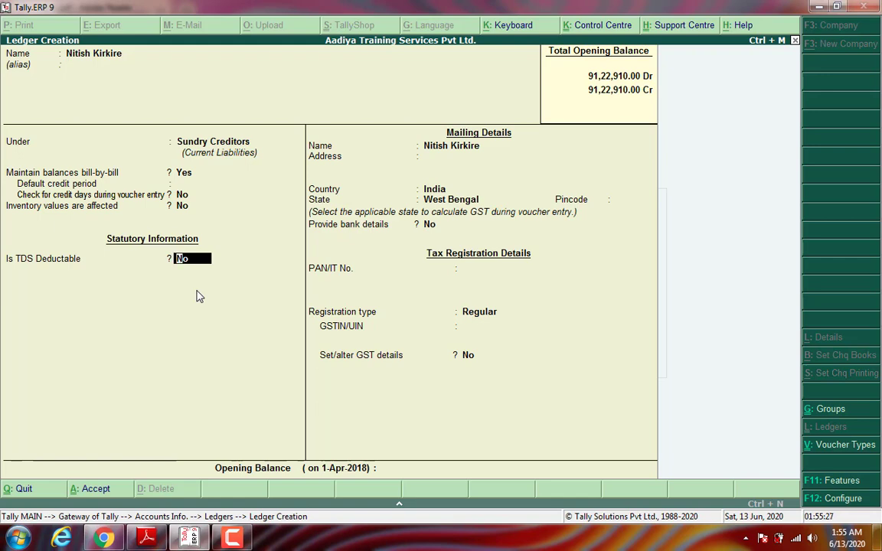
key(y)
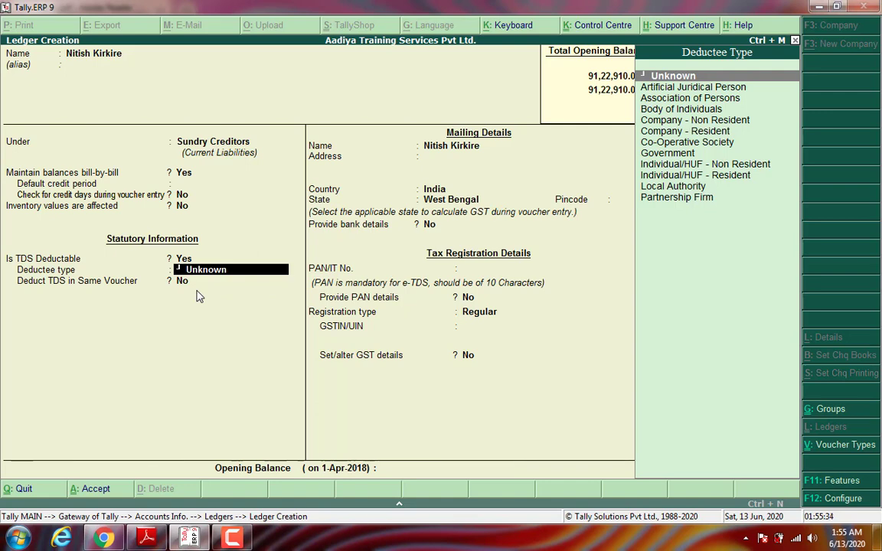
text(oc)
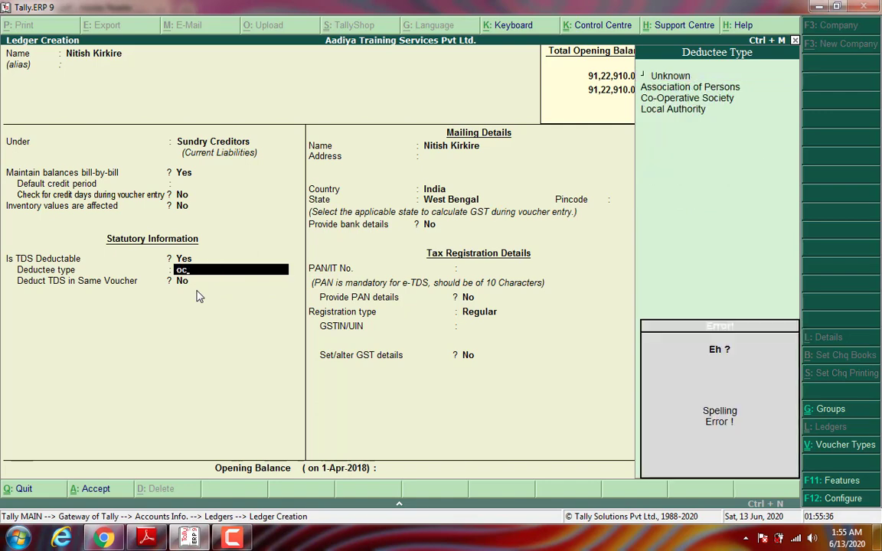
key(BackSpace)
key(BackSpace)
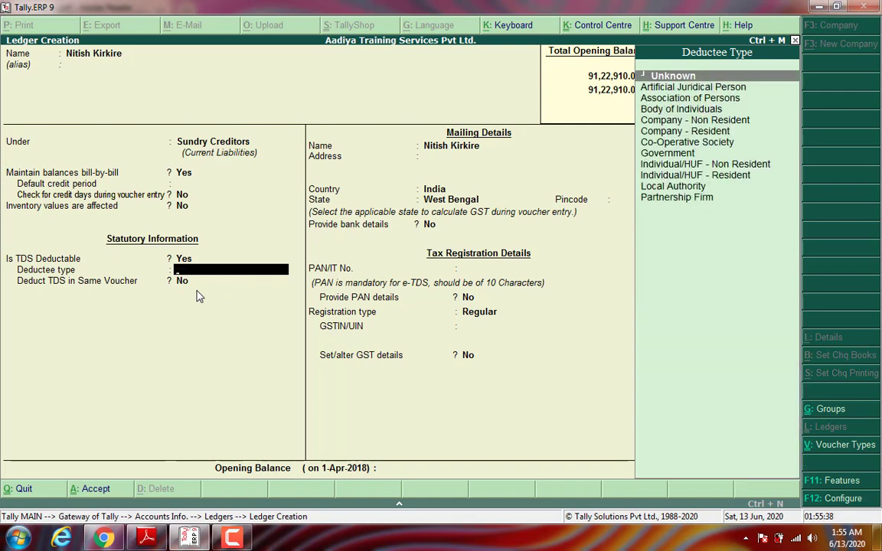
key(Down)
key(Down)
key(Down)
key(Down)
key(Down)
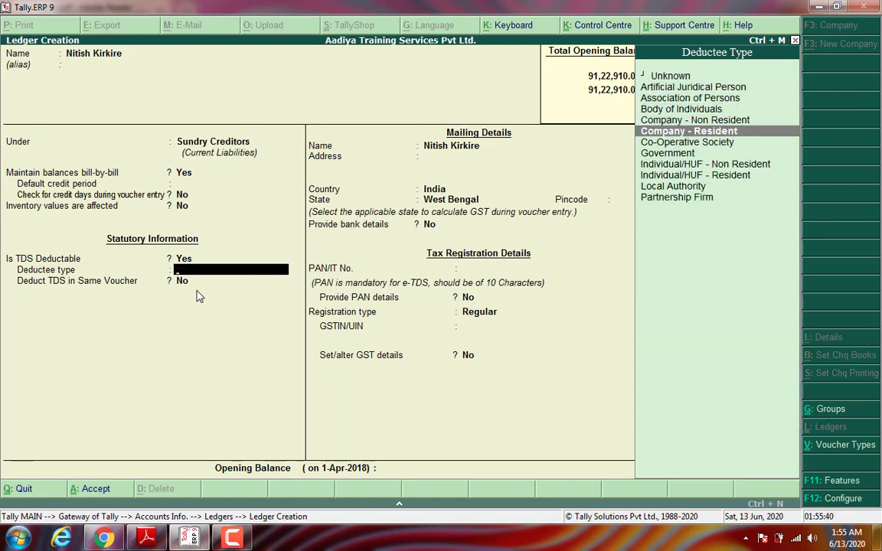
key(Return)
key(Return)
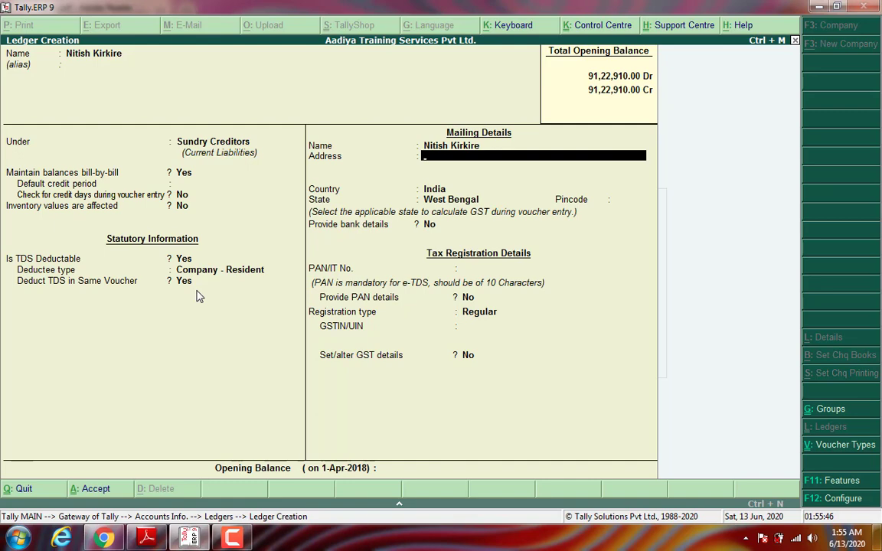
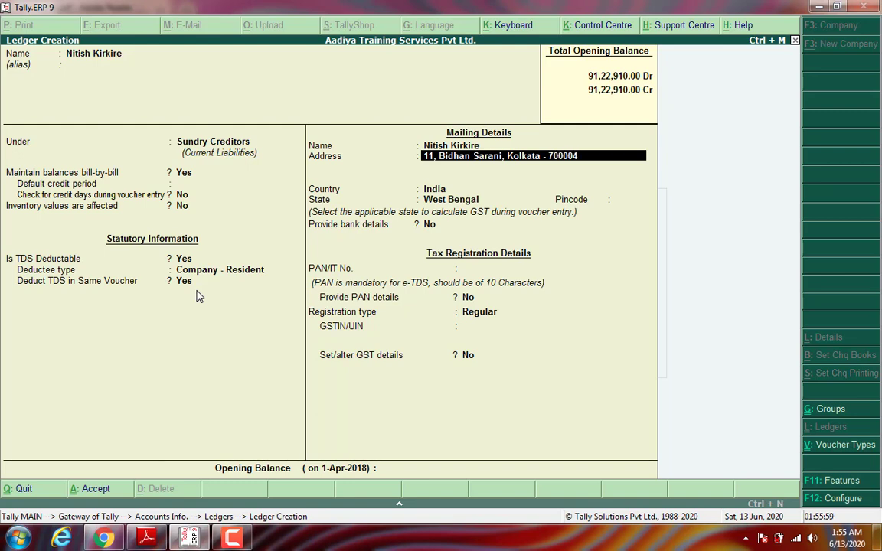
Step: Enter the creditor's mailing address lines, state West Bengal and pincode
key(Return)
text(West Bengal)
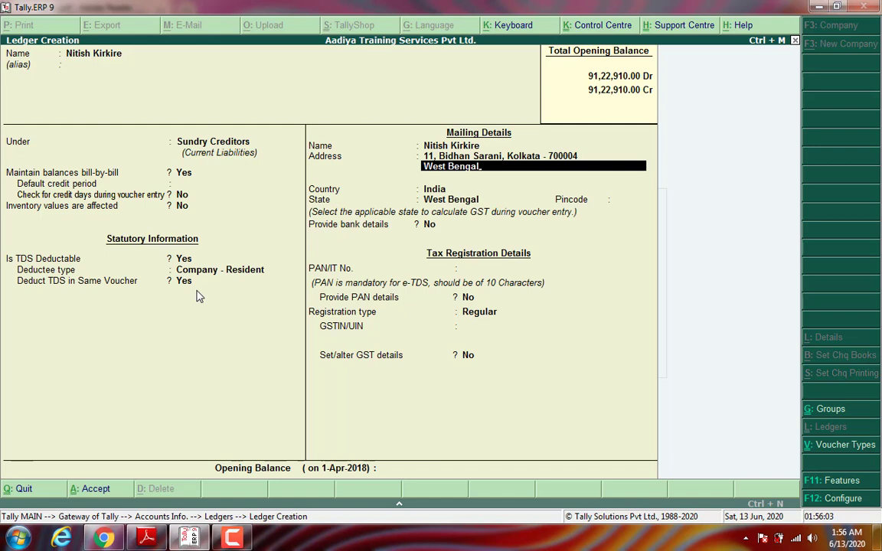
key(Return)
key(Return)
key(Return)
key(Return)
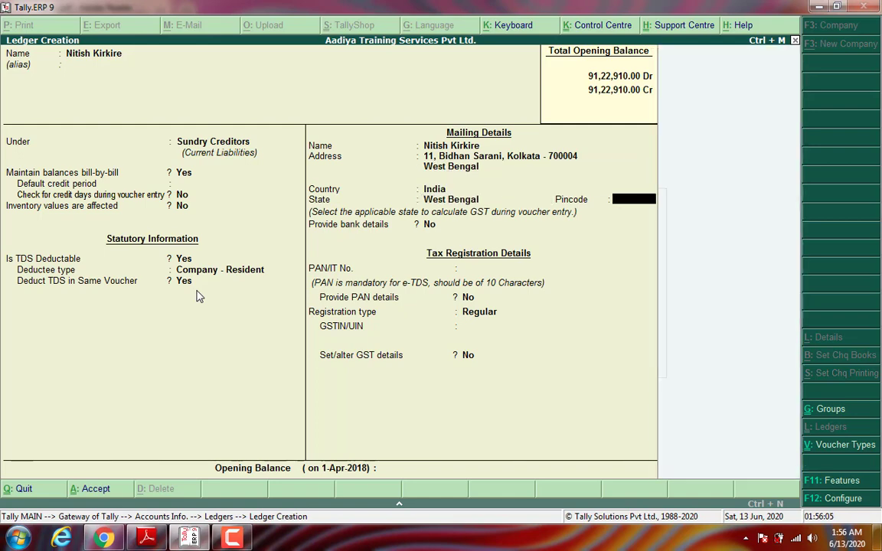
text(700004)
key(Return)
key(Return)
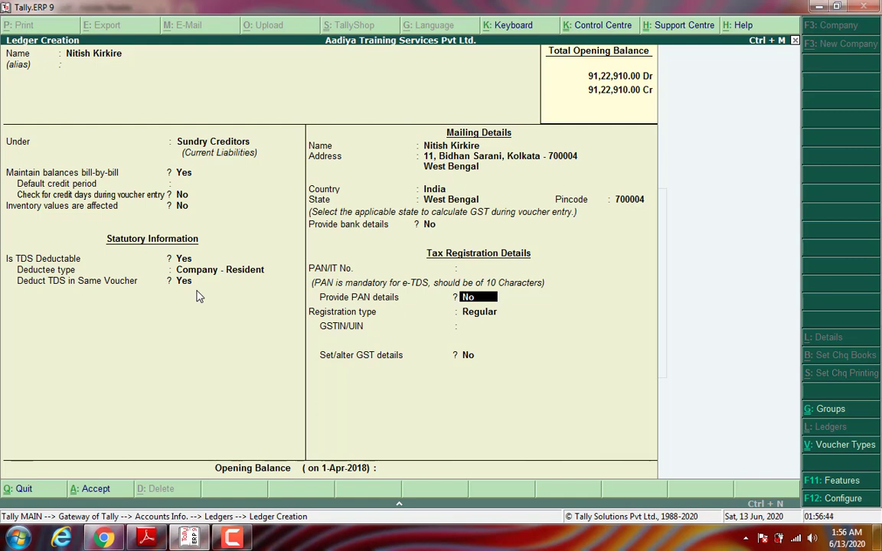
Step: Set registration type to Unregistered and save the ledger
key(Return)
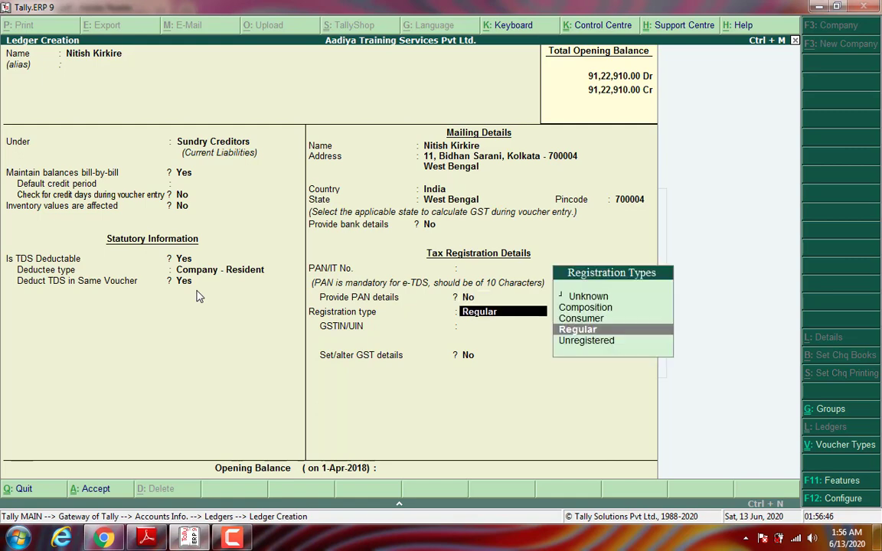
key(Down)
key(Return)
key(Return)
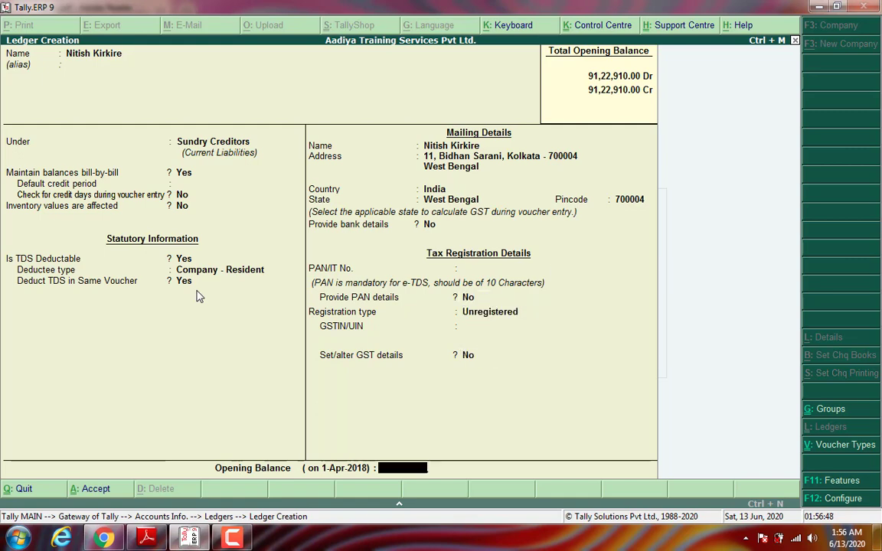
key(Return)
key(Return)
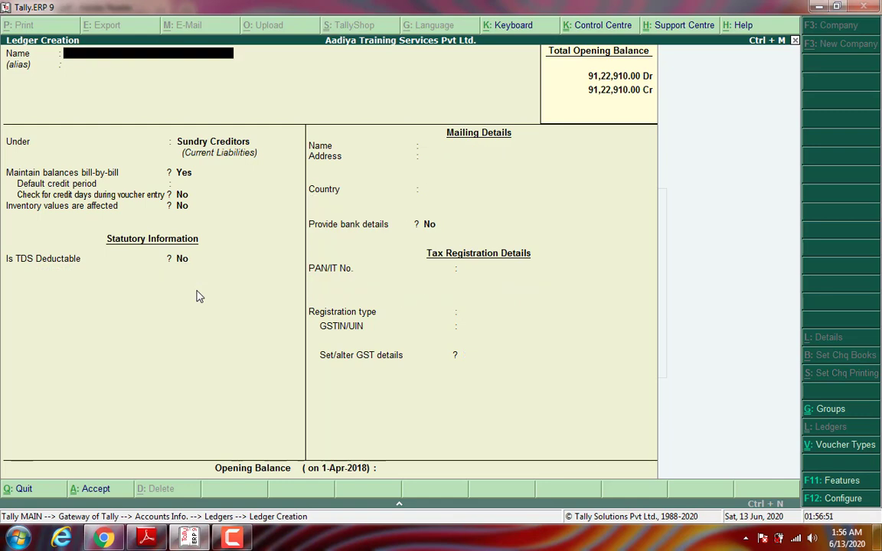
Step: Close the ledger form and go from the Gateway of Tally to Accounting Vouchers
key(Escape)
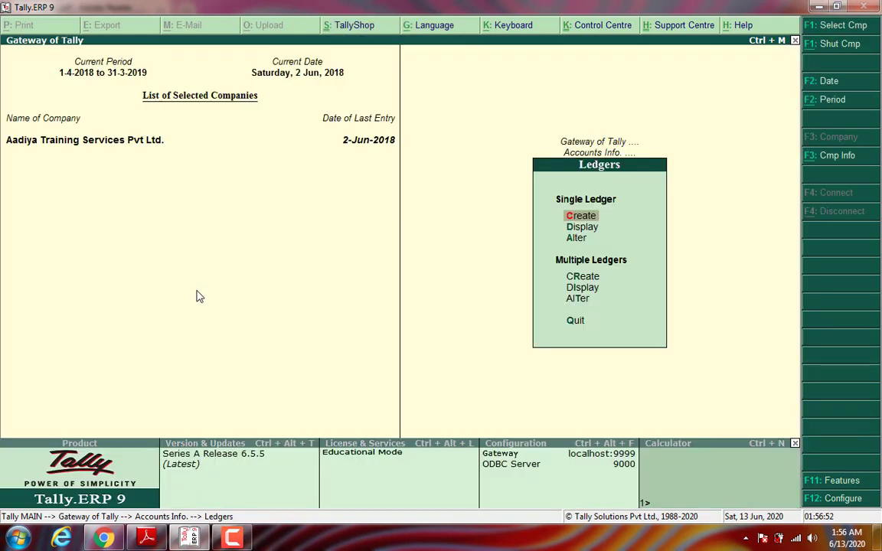
key(Escape)
key(Escape)
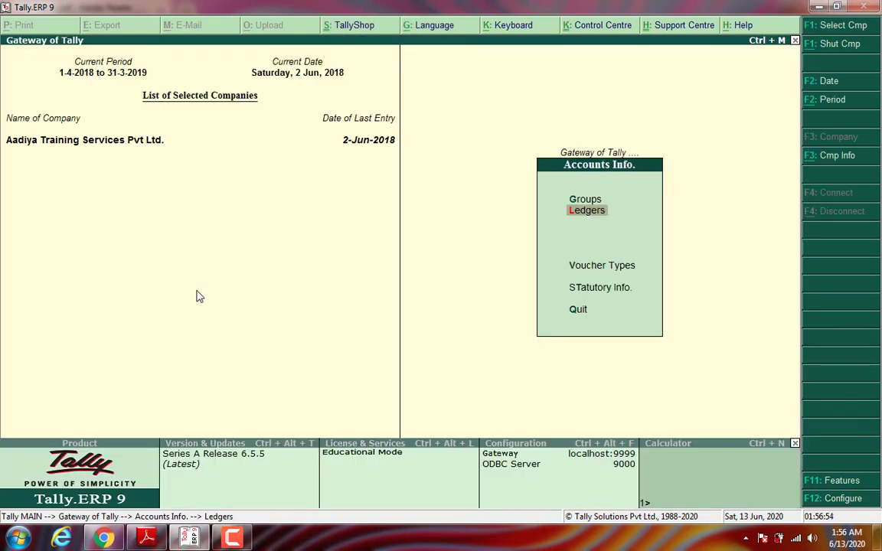
key(Down)
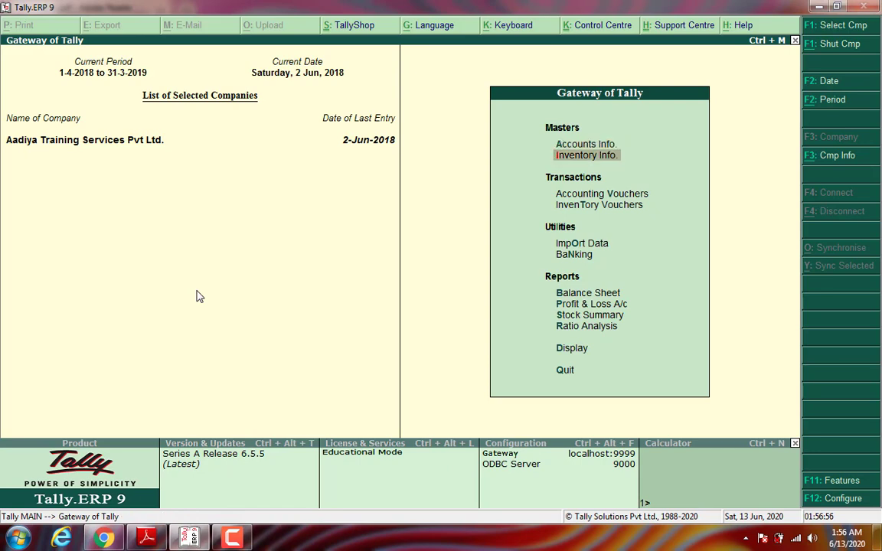
key(Down)
key(Return)
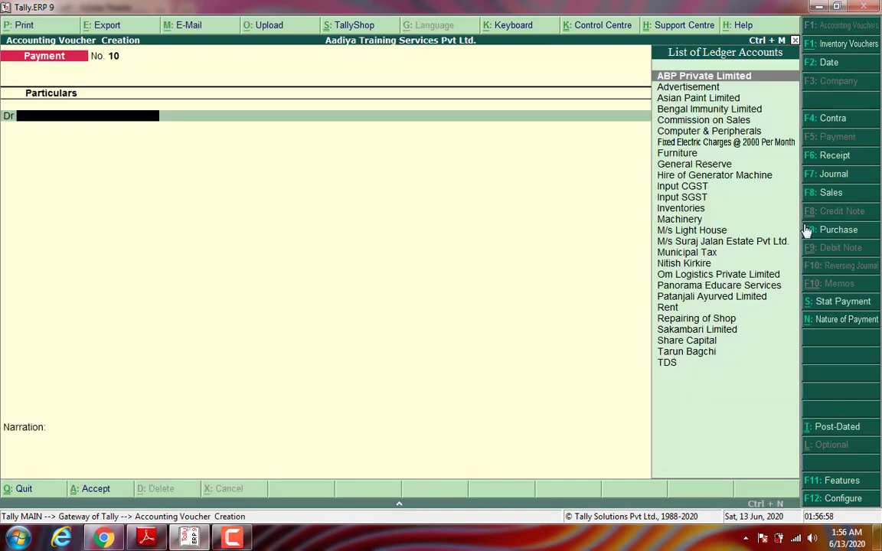
Step: Switch to a Purchase voucher with supplier invoice 101/18-19 dated 2-Jun-2018
click(837, 230)
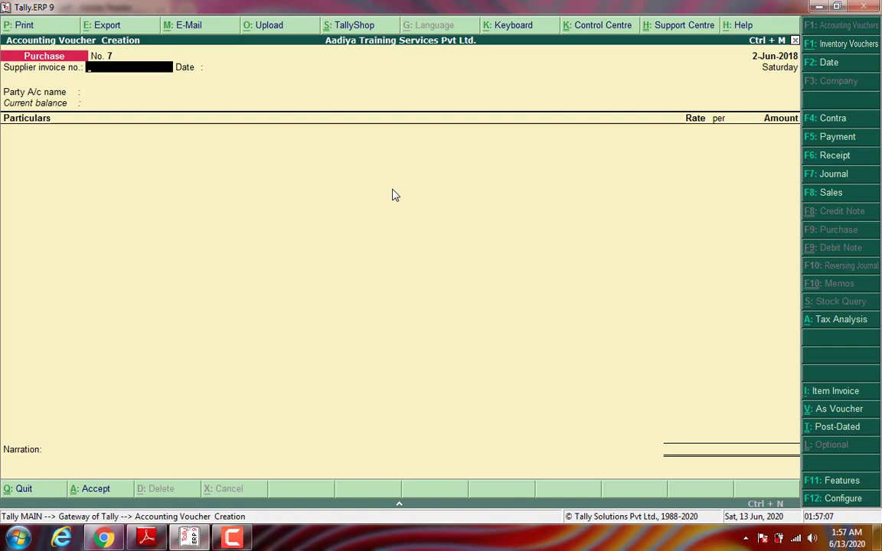
text(101/18-19)
key(Return)
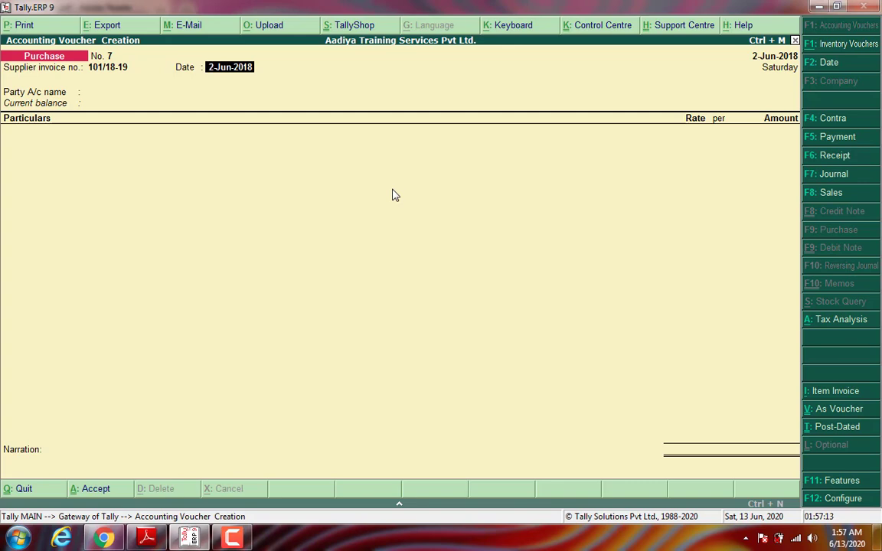
key(Return)
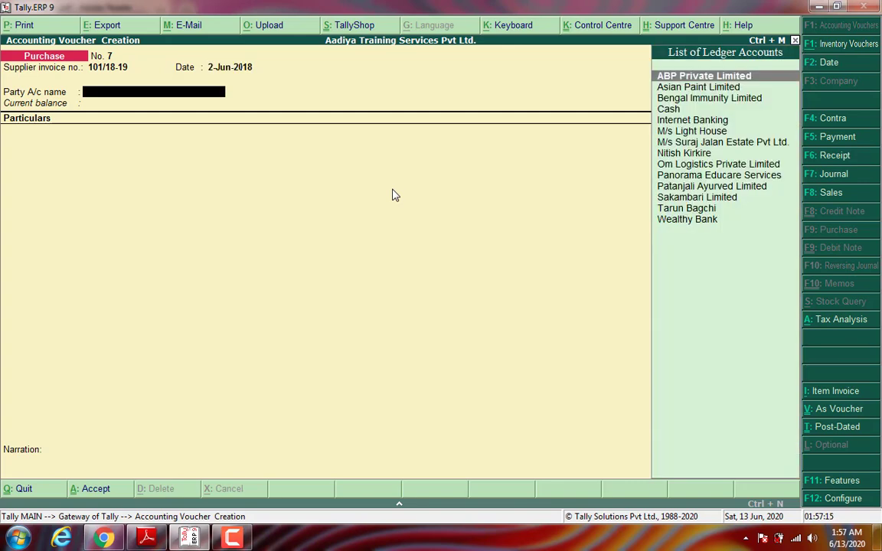
Step: Select the agent as party, debit Commission on Sales 16,500 and deduct TDS 3,300
text(Ni)
key(Return)
key(Return)
key(Return)
key(Return)
key(Return)
key(Return)
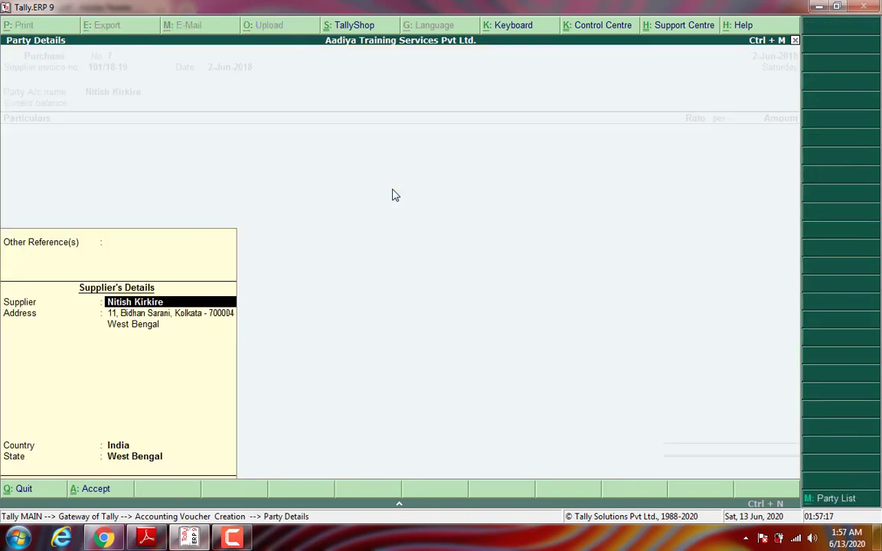
key(Return)
key(Return)
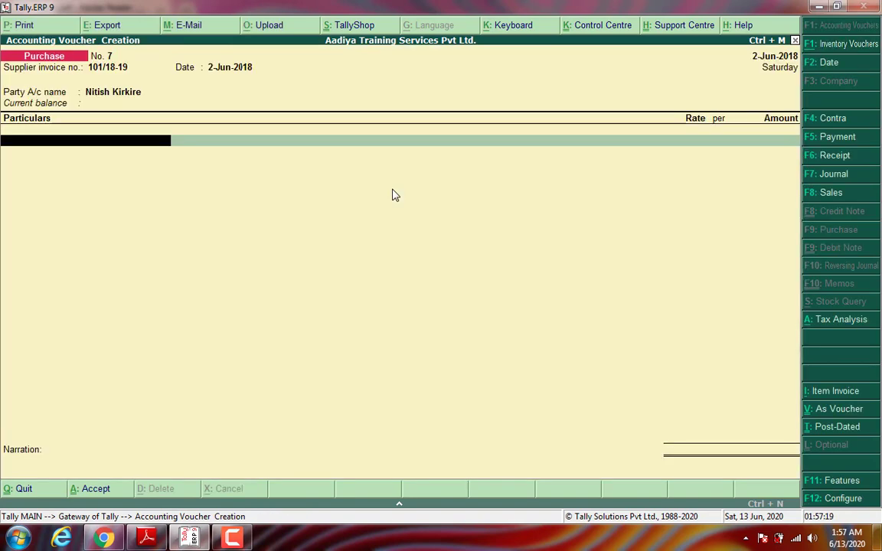
text(Com)
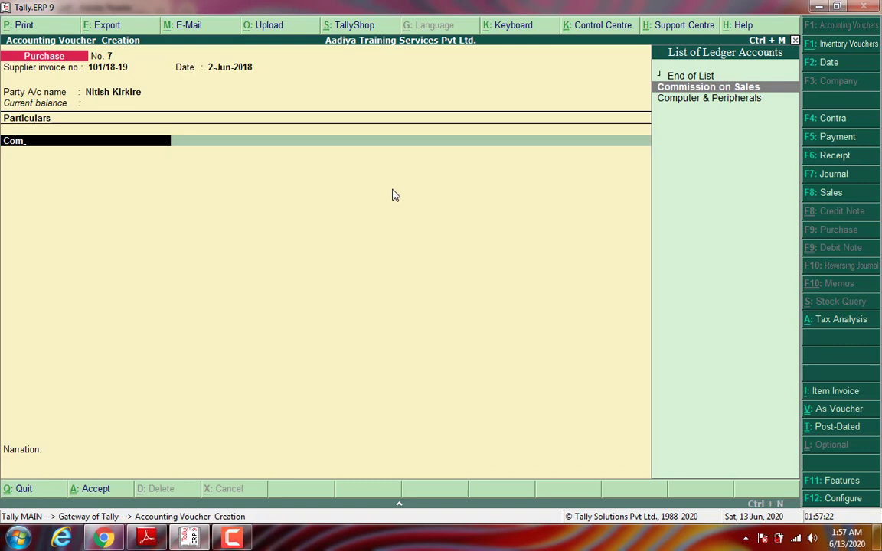
key(Return)
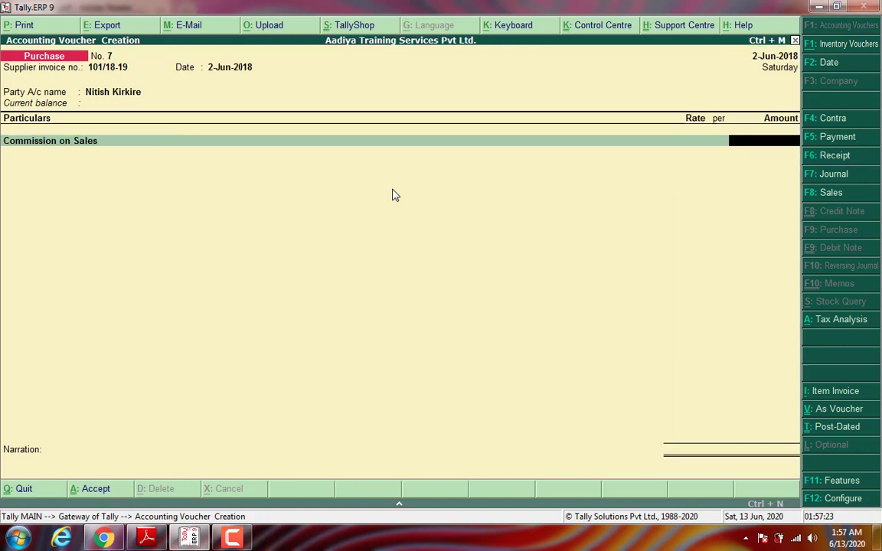
text(16500)
key(Return)
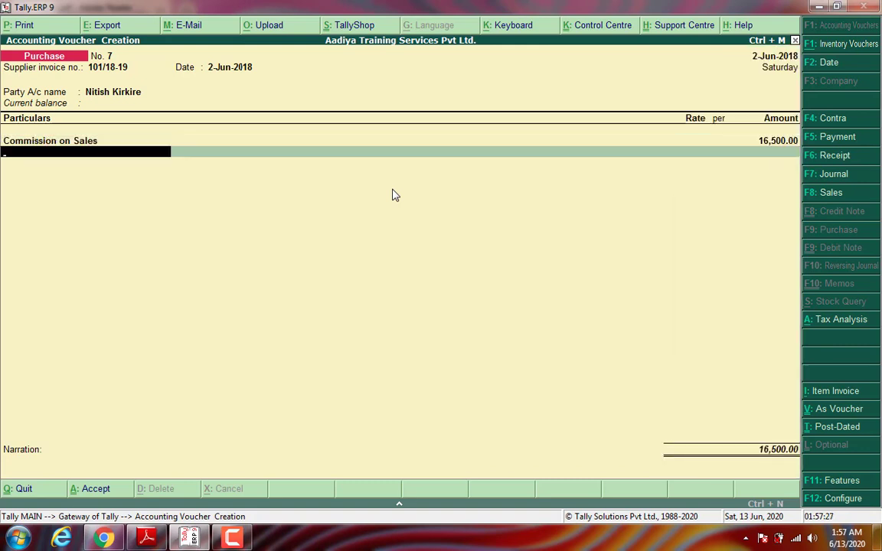
text(Tds)
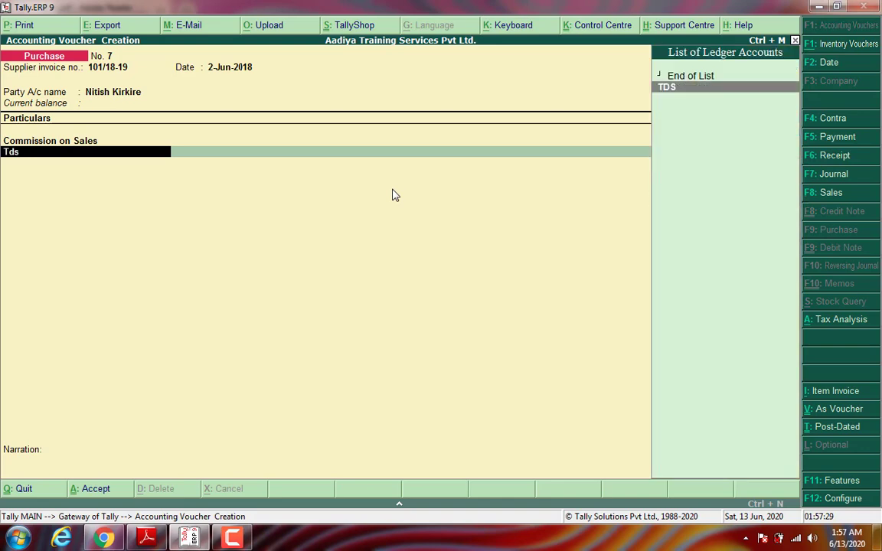
key(Return)
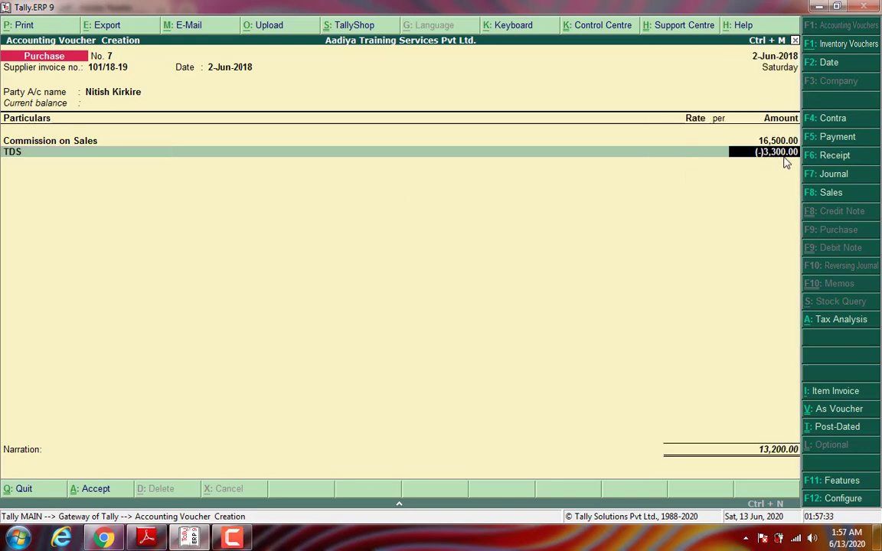
key(Return)
key(Return)
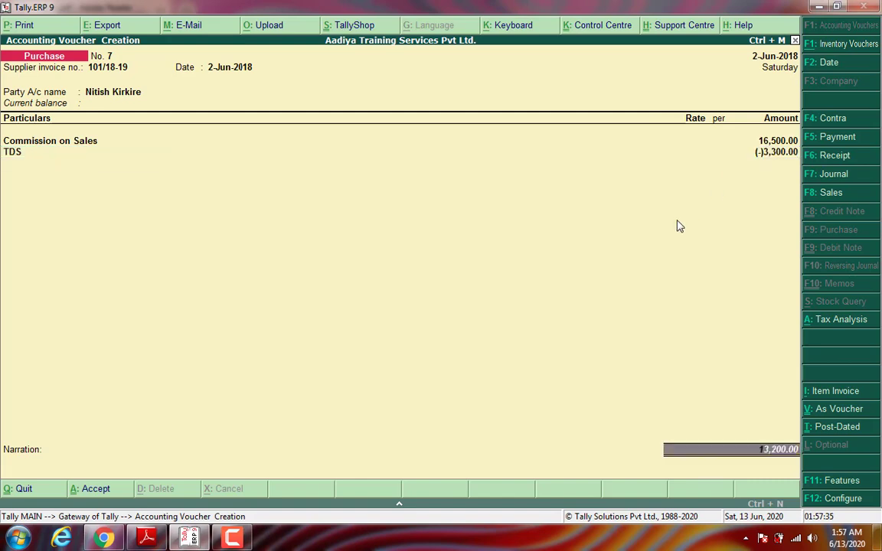
key(Return)
key(Return)
key(Return)
key(Return)
key(Return)
key(Return)
key(Return)
key(Return)
key(Return)
key(Return)
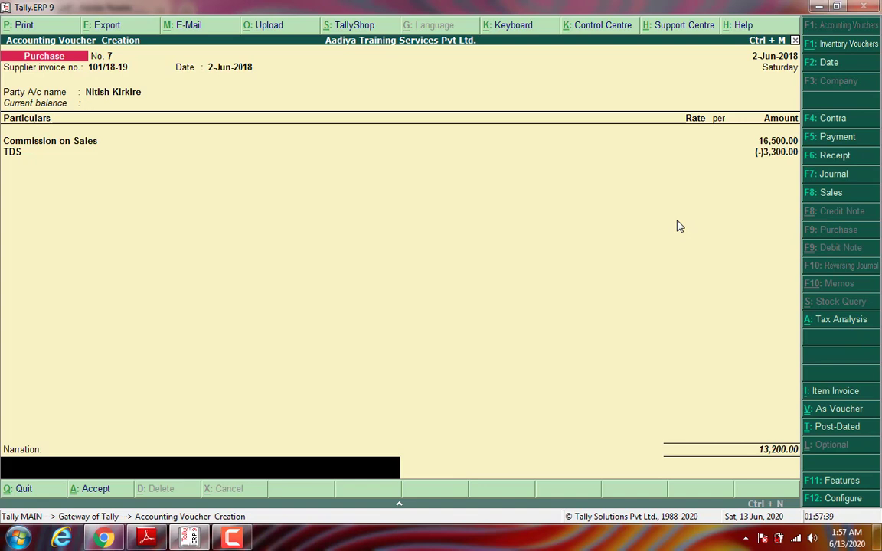
Step: Add narration 'Being bill due for commission on sales and deduct tds' and save the voucher
text(Being bill due for)
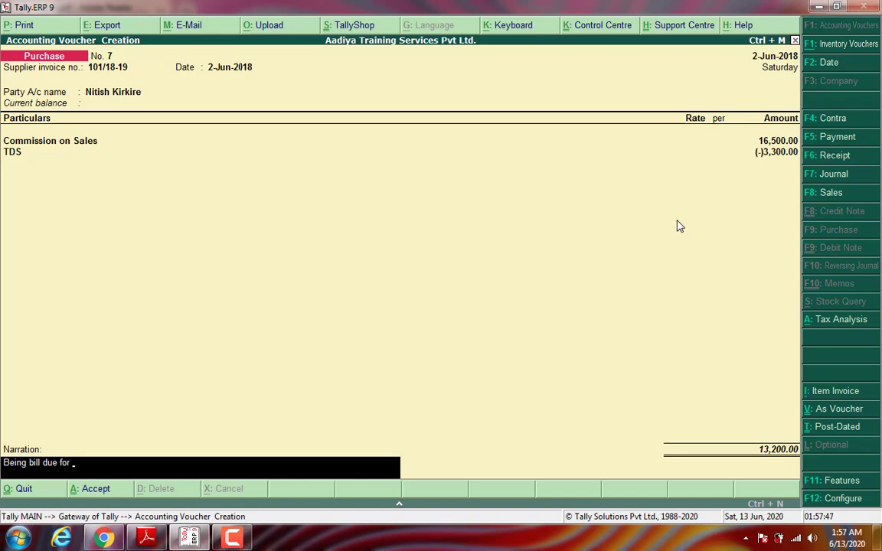
text( commission o n)
key(BackSpace)
key(BackSpace)
key(BackSpace)
text(on sales)
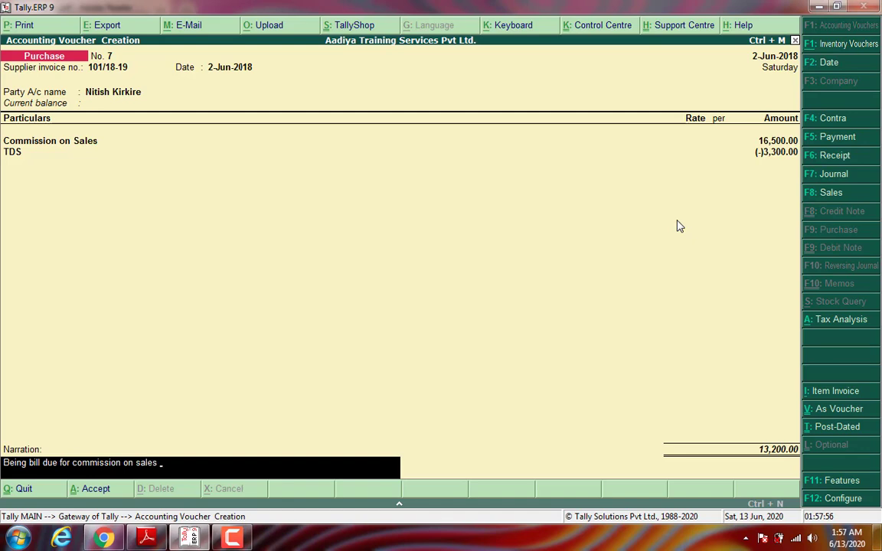
text( and deduct tds)
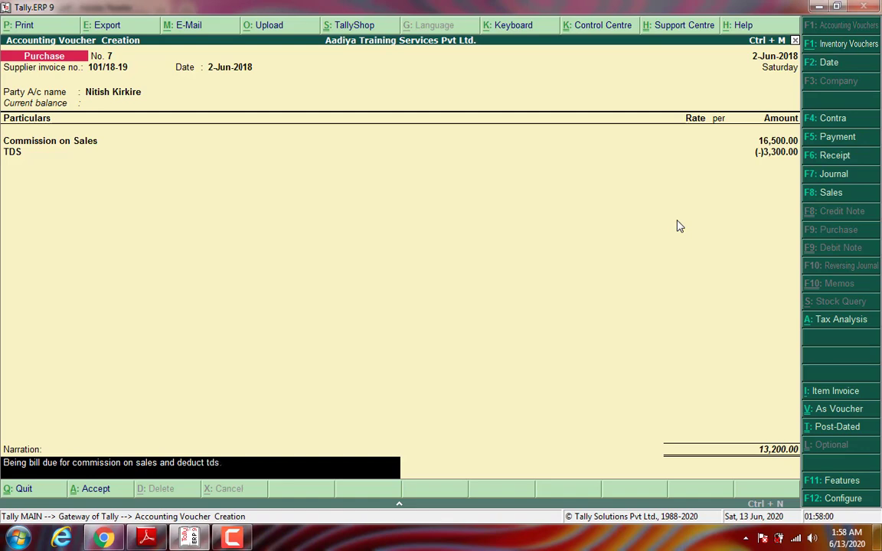
key(Return)
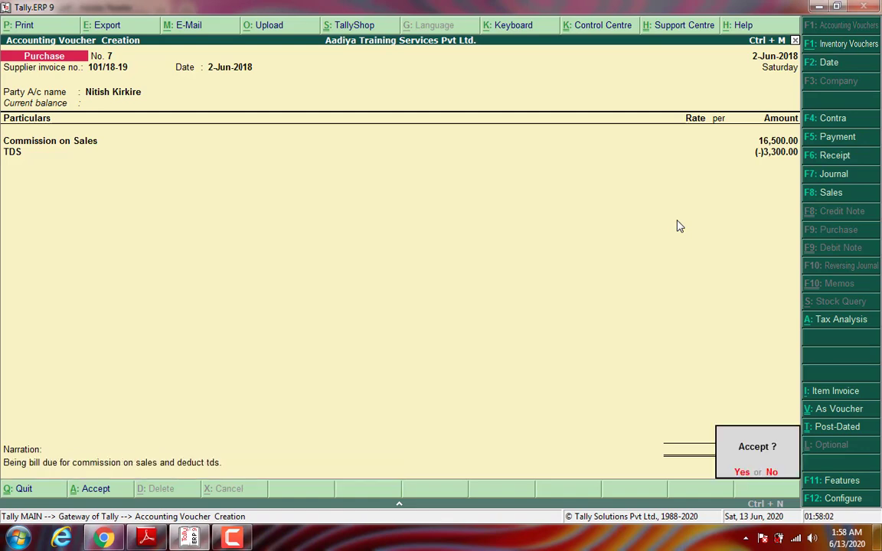
key(y)
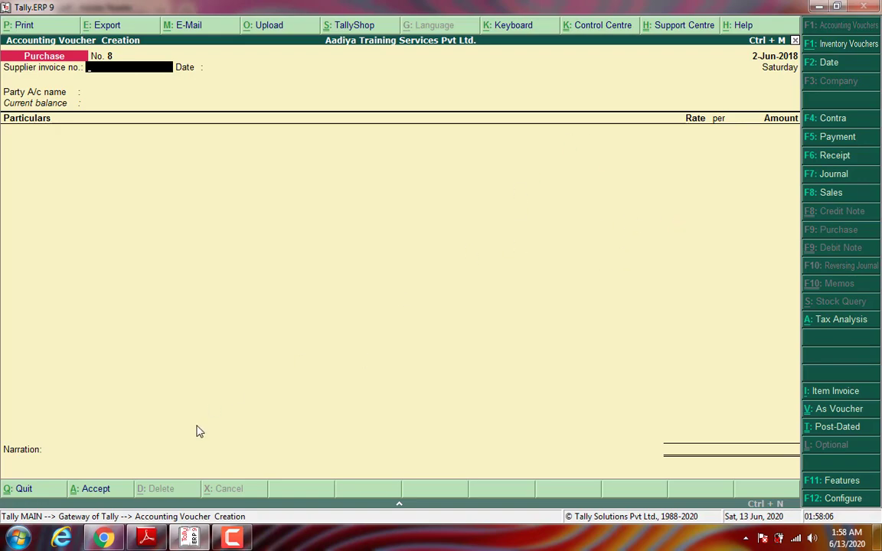
click(146, 538)
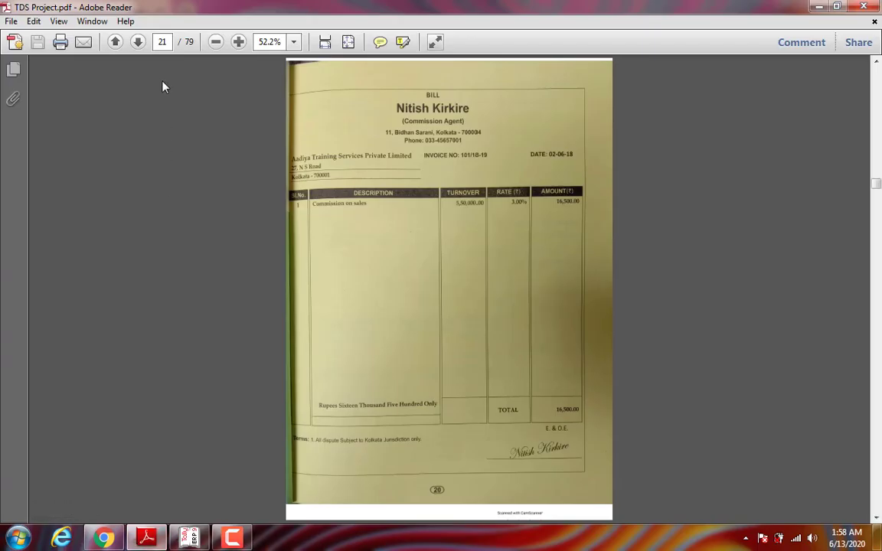
Step: Turn to the cheque page 22 of TDS Project.pdf, then return to Tally
click(138, 43)
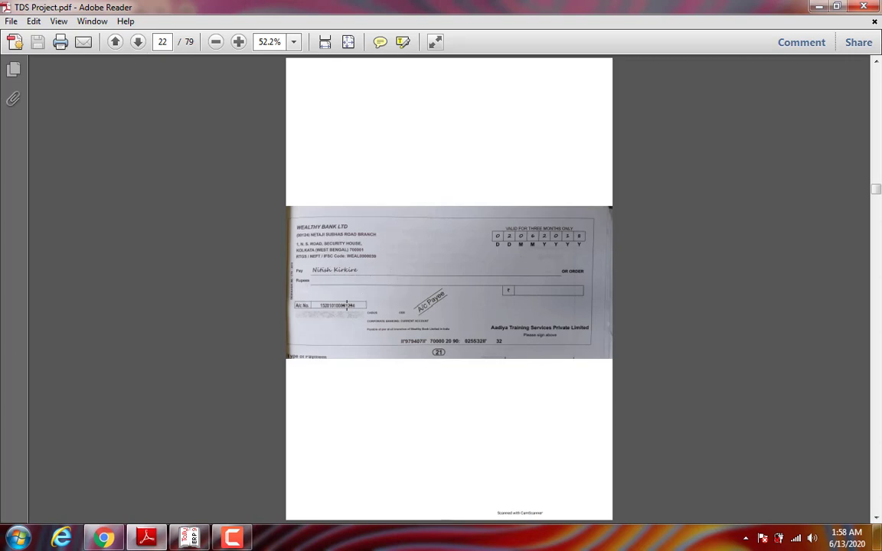
click(190, 539)
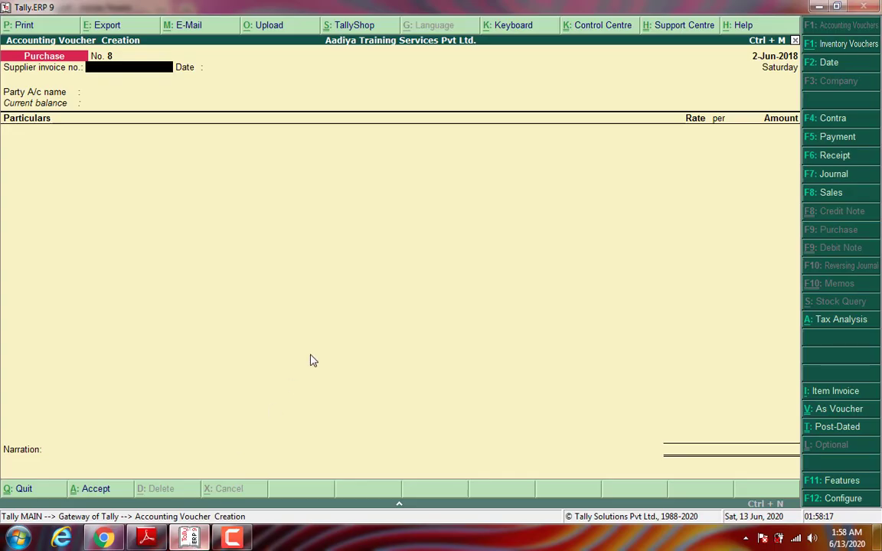
Step: Start a payment debiting the agent 13,200 against bill 101/18-19
key(F5)
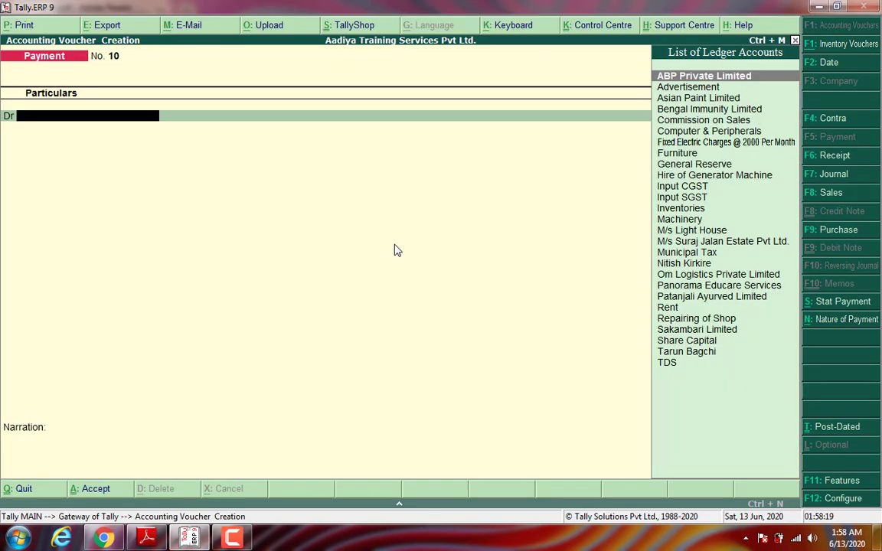
text(ni)
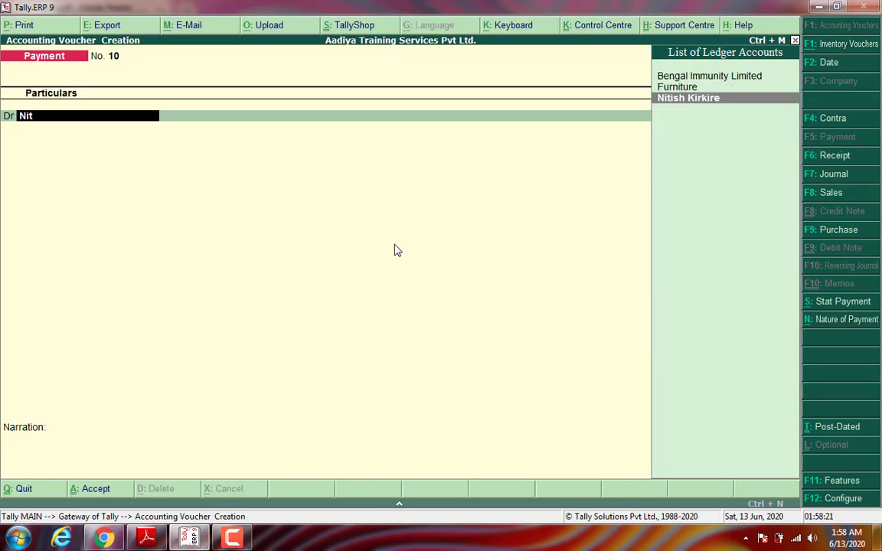
key(Return)
text(13200)
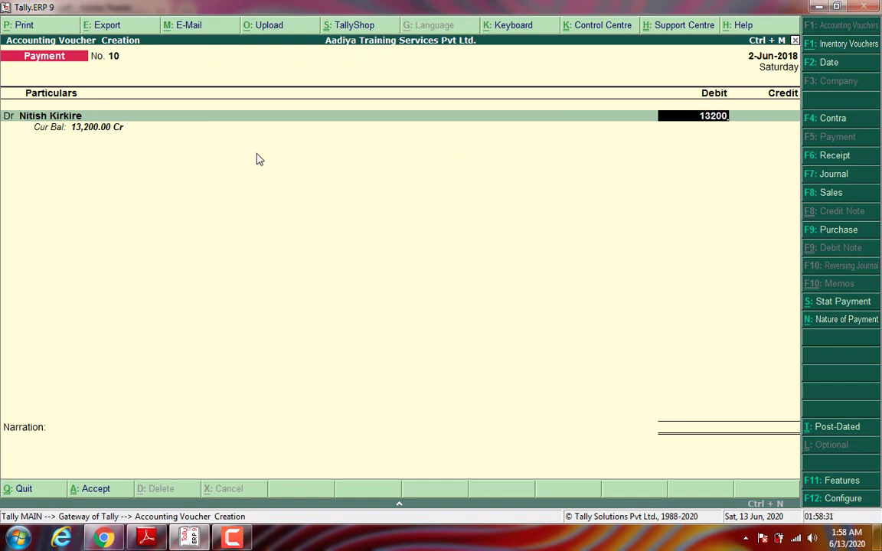
key(Return)
key(Return)
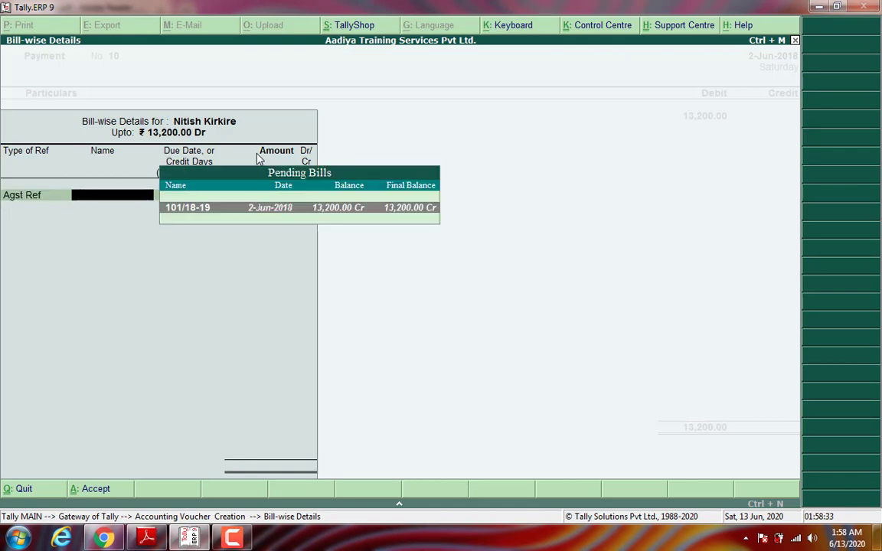
key(Return)
key(Return)
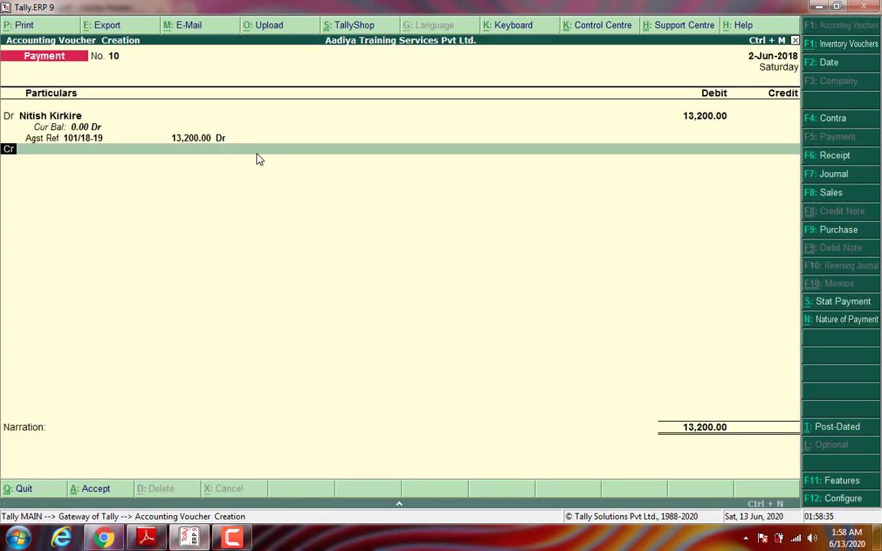
Step: Credit Wealthy Bank by cheque, add narration 'Bieng Made payment.', and save the voucher
text(We)
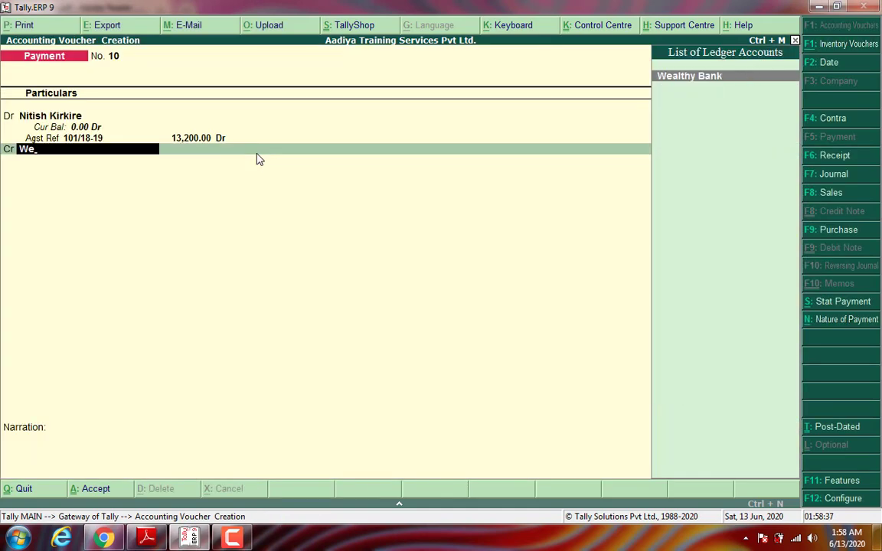
key(Return)
key(Return)
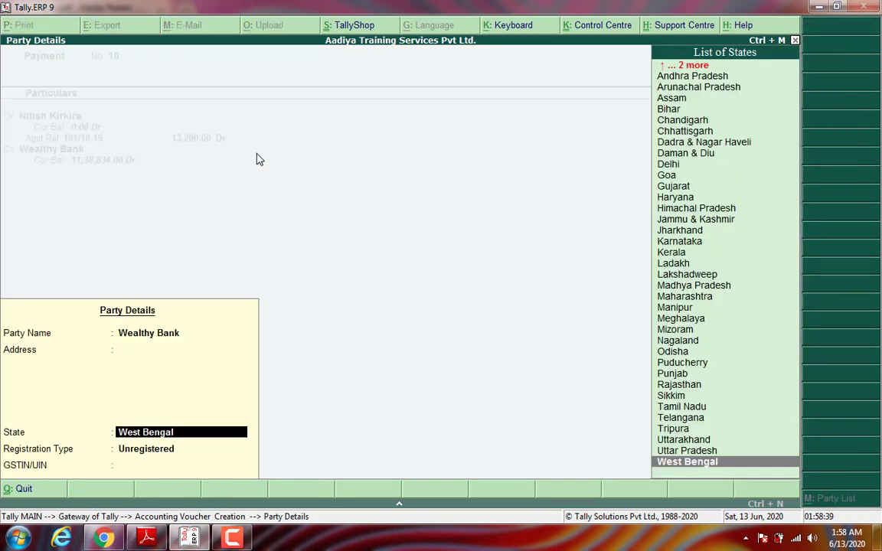
key(Return)
key(Return)
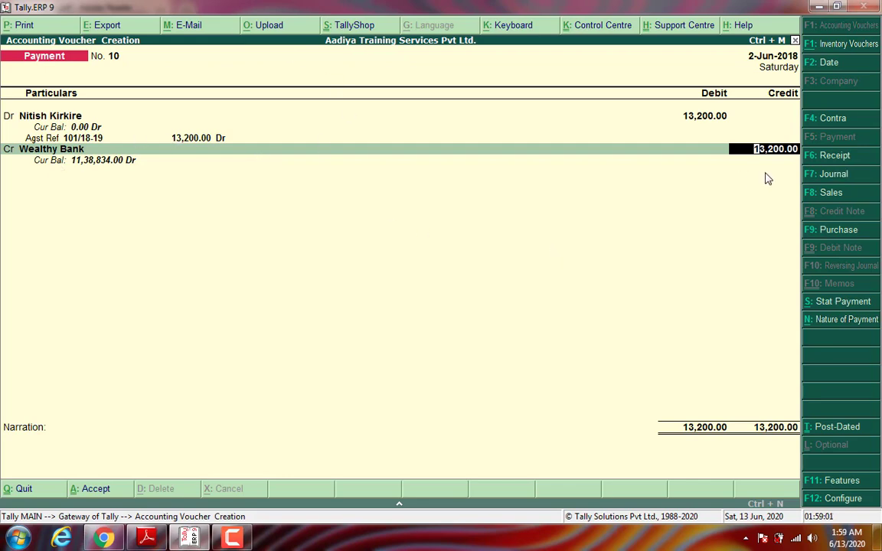
key(Return)
key(Return)
key(Return)
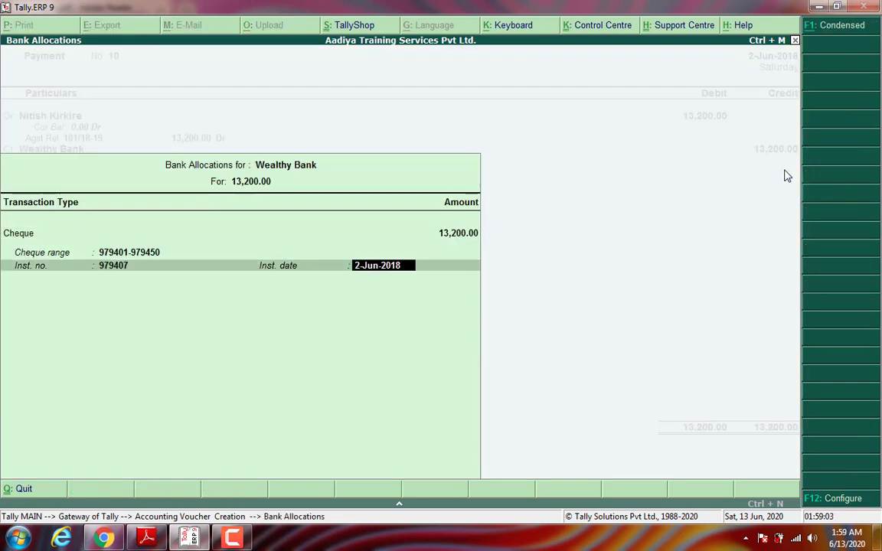
key(Return)
key(Return)
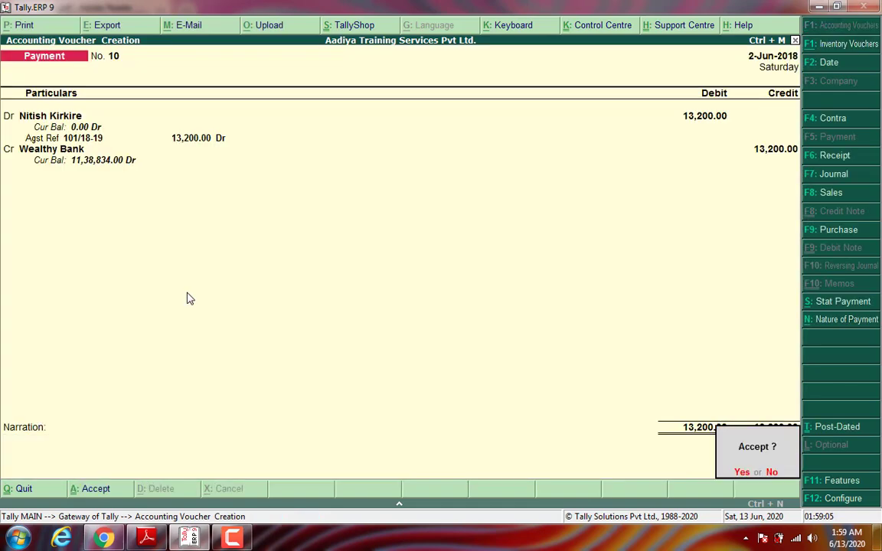
key(Escape)
text(Bieng Made payment.)
key(Return)
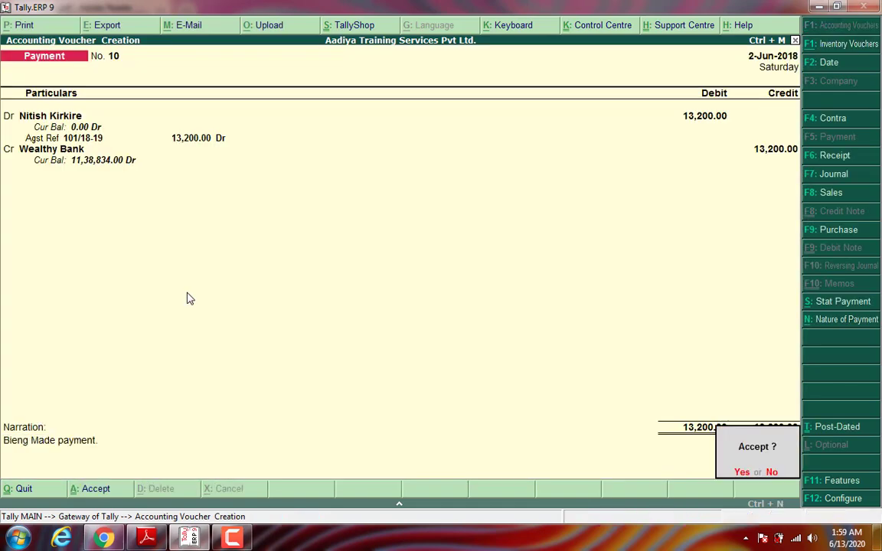
key(y)
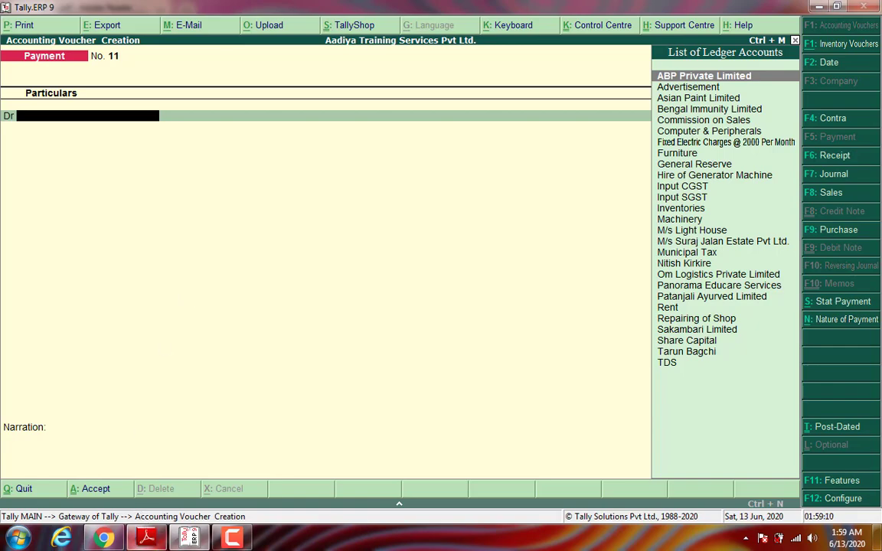
click(145, 538)
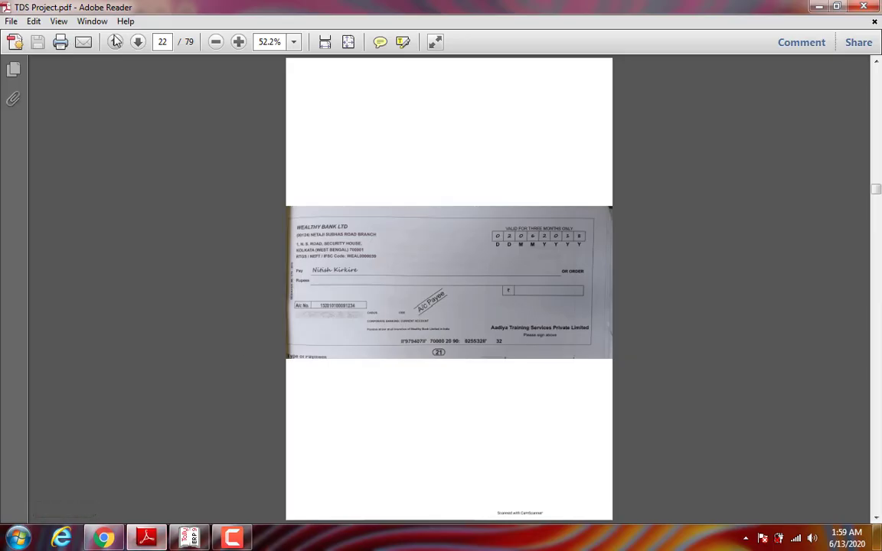
Step: View the T.D.S. tax challan on page 23 of TDS Project.pdf, then return to Tally
click(137, 44)
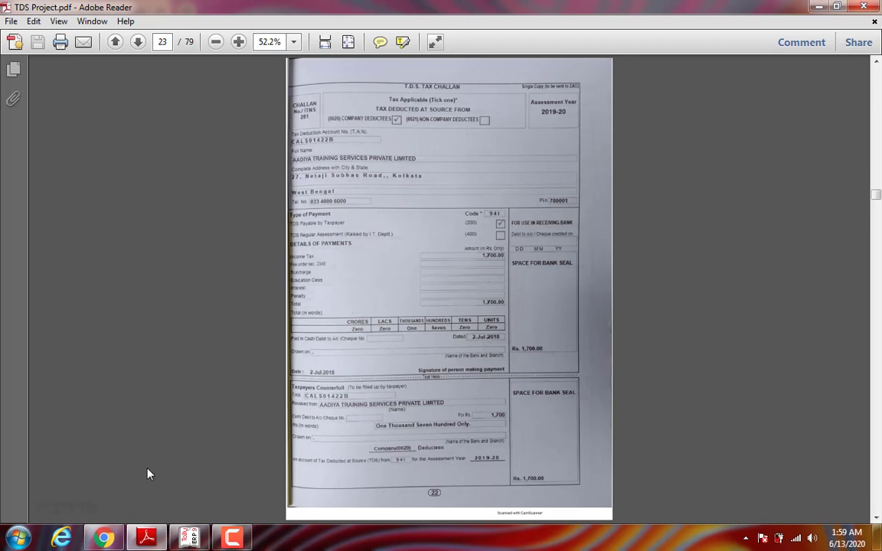
click(147, 539)
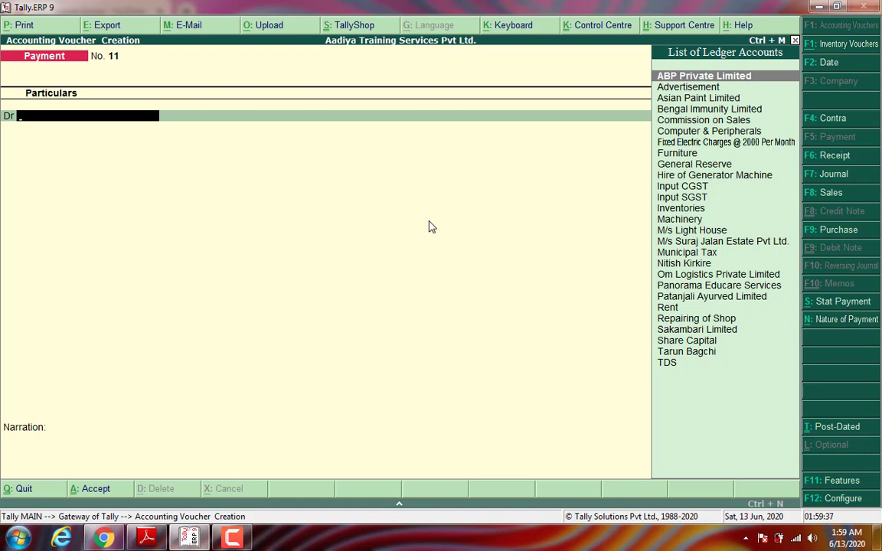
Step: Change the voucher date to 2-Jul-2018, reset it to 2-Jun-2018, then abandon the blank payment voucher
key(F2)
text(2-7)
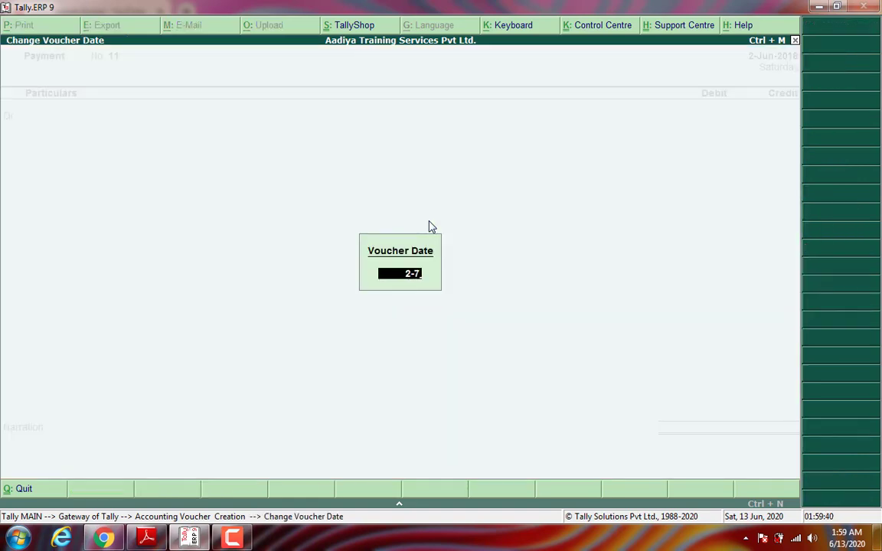
key(Return)
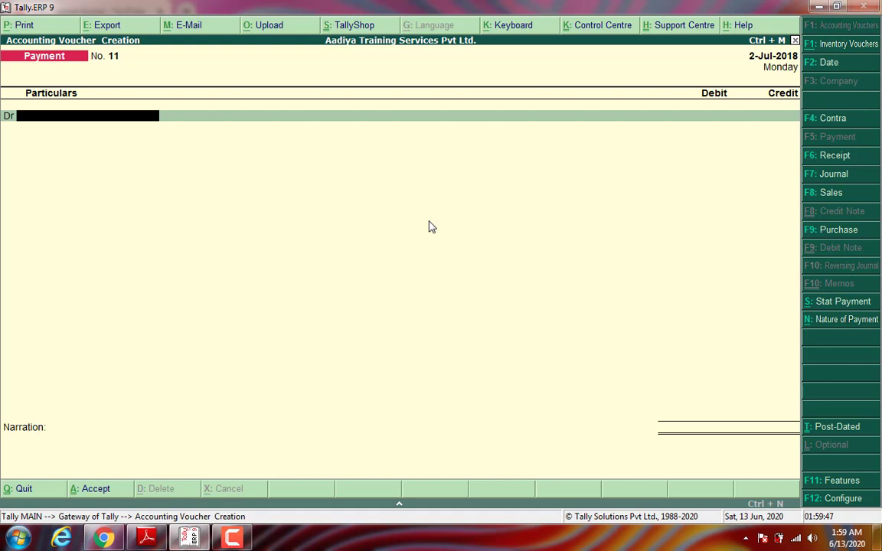
key(F2)
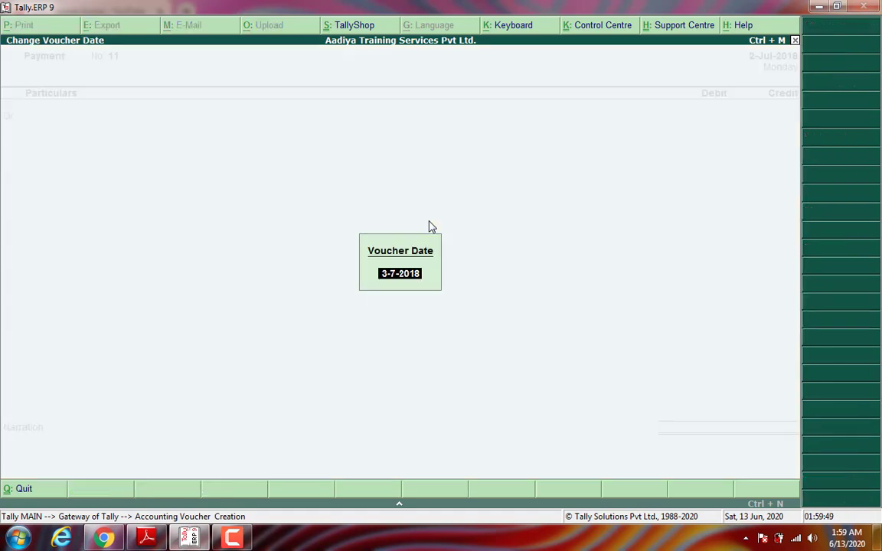
text(2-)
key(Return)
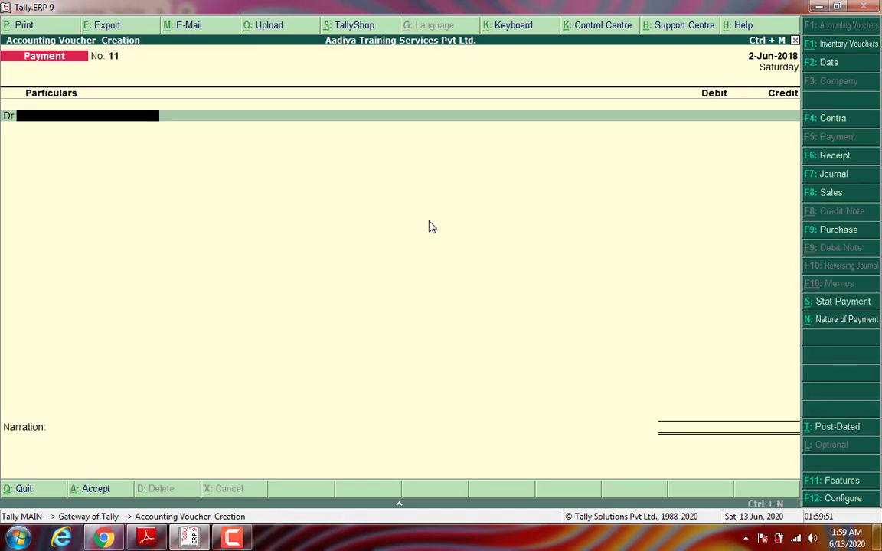
key(Escape)
key(y)
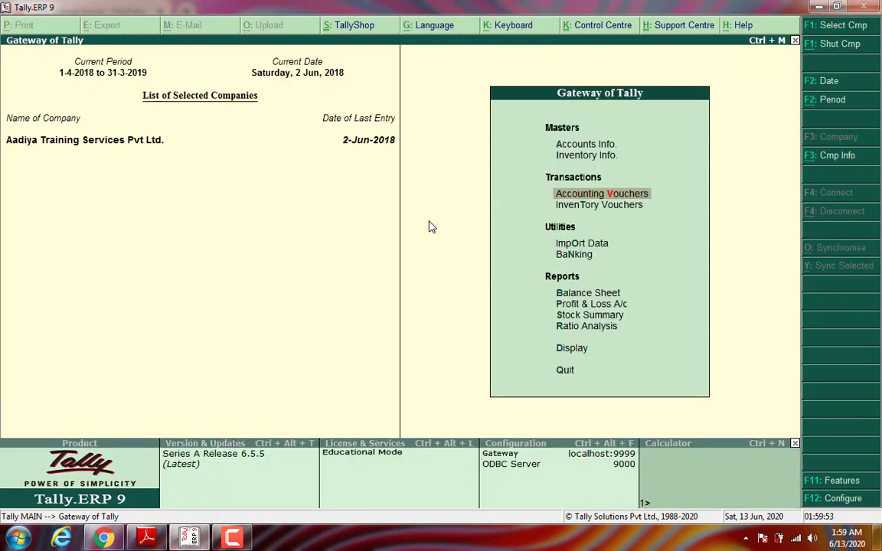
Step: Open the Form 26Q TDS return and start a Stat Payment from the normal-rate deductions row
key(Down)
key(Down)
key(Down)
key(Down)
key(Down)
key(Down)
key(Down)
key(Down)
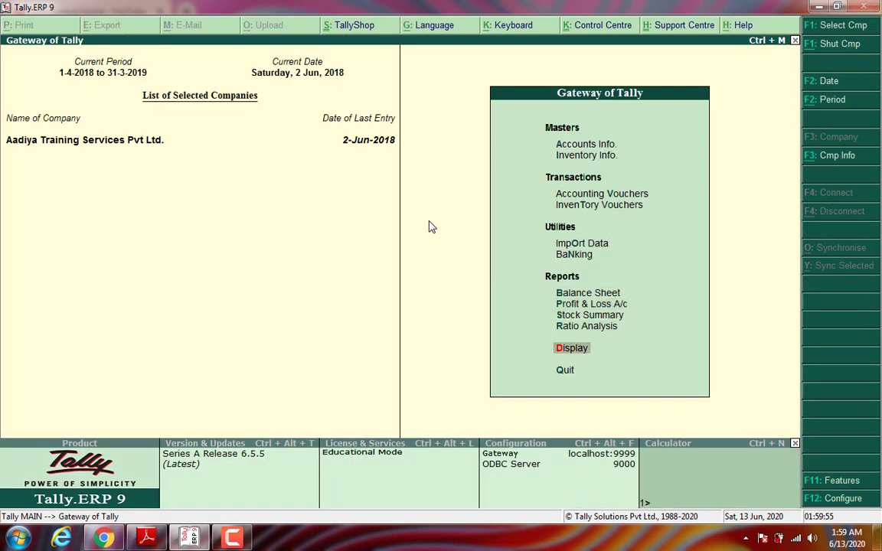
key(Return)
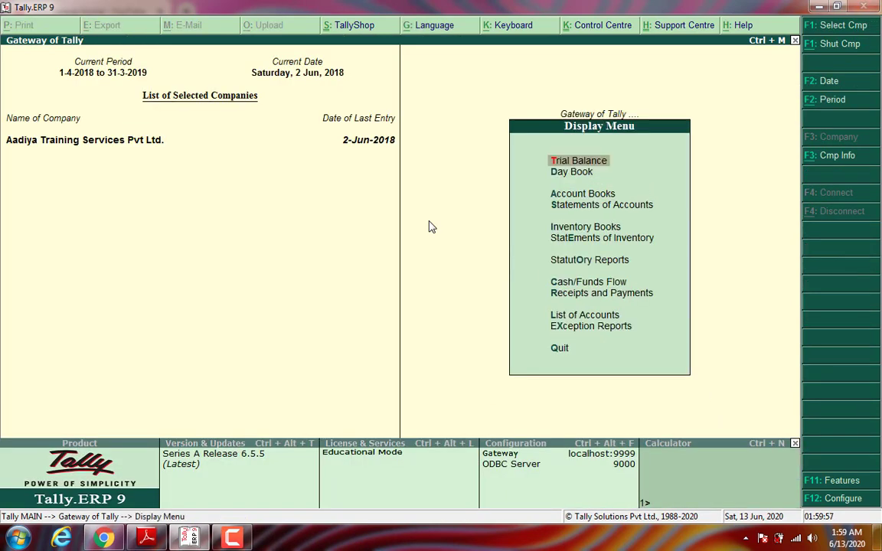
key(Down)
key(Down)
key(Down)
key(Down)
key(Down)
key(Down)
key(Return)
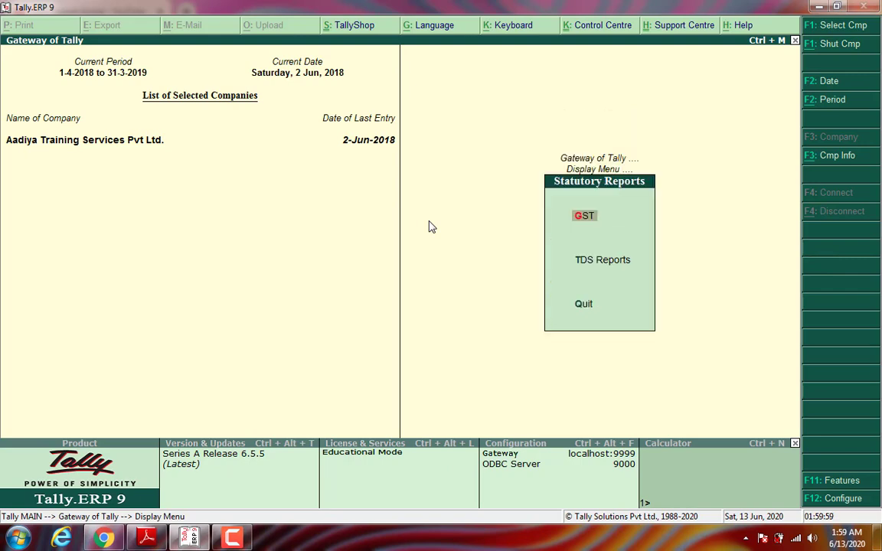
key(Down)
key(Return)
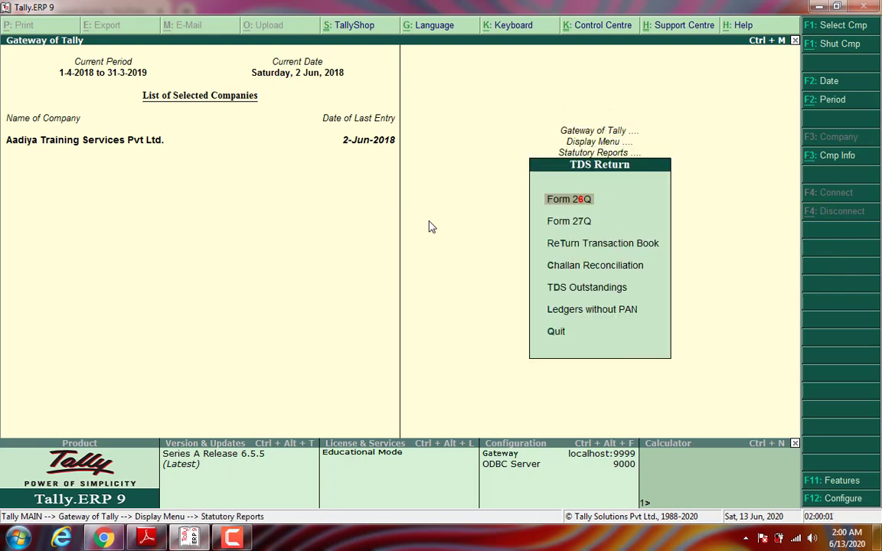
key(Return)
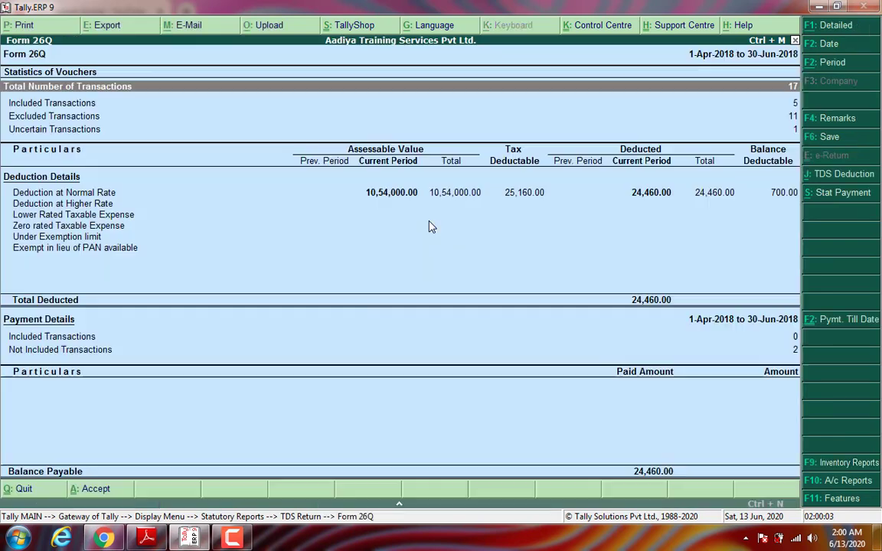
key(Down)
key(Down)
key(Down)
key(Down)
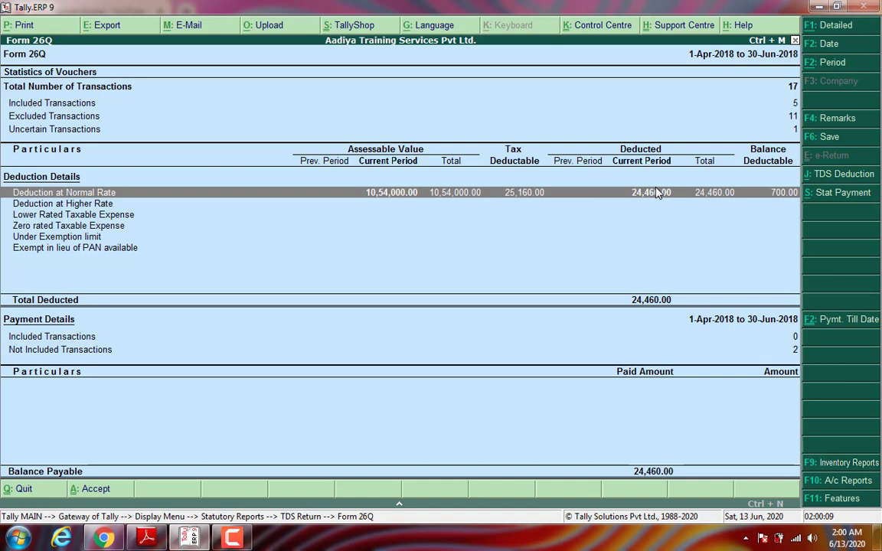
key(alt+s)
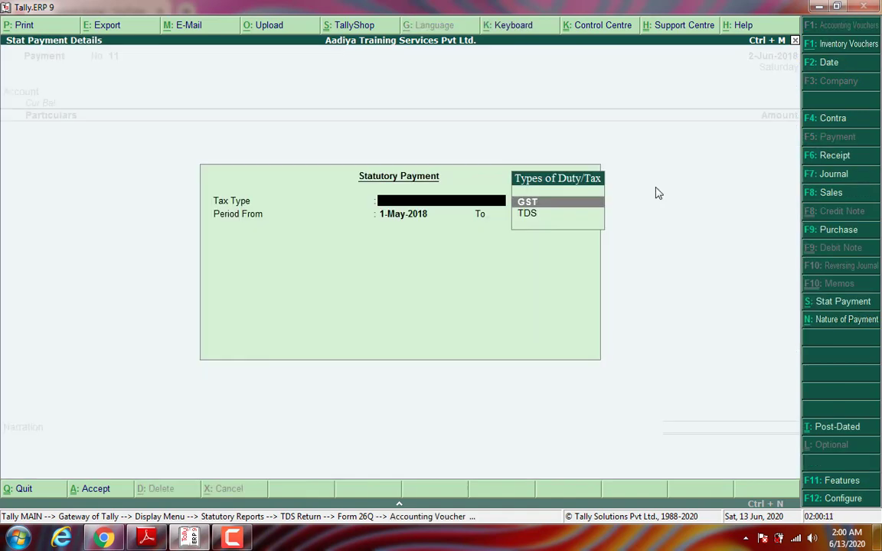
Step: Choose TDS for the period 1-Jun-2018 to 1-Jul-2018, deducted till 2-6-2018
key(Down)
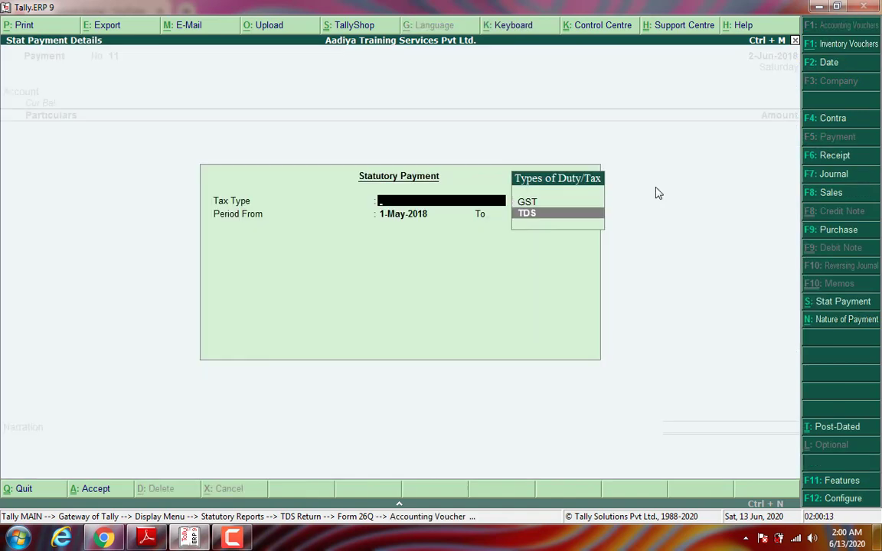
key(Return)
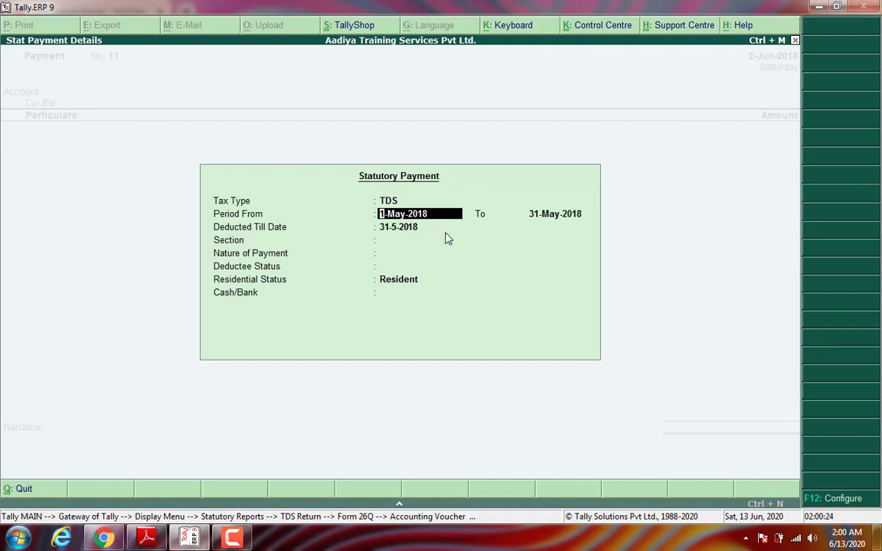
text(1-6)
key(Return)
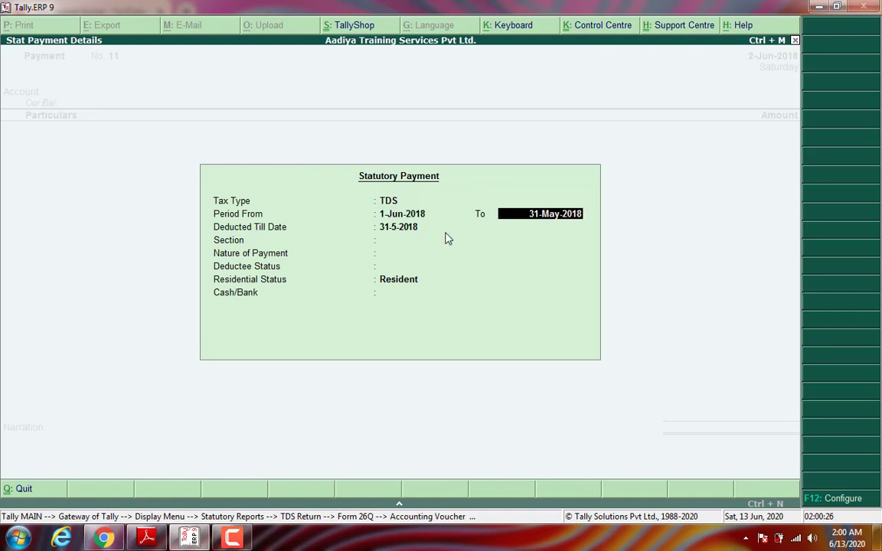
text(1-7)
key(Return)
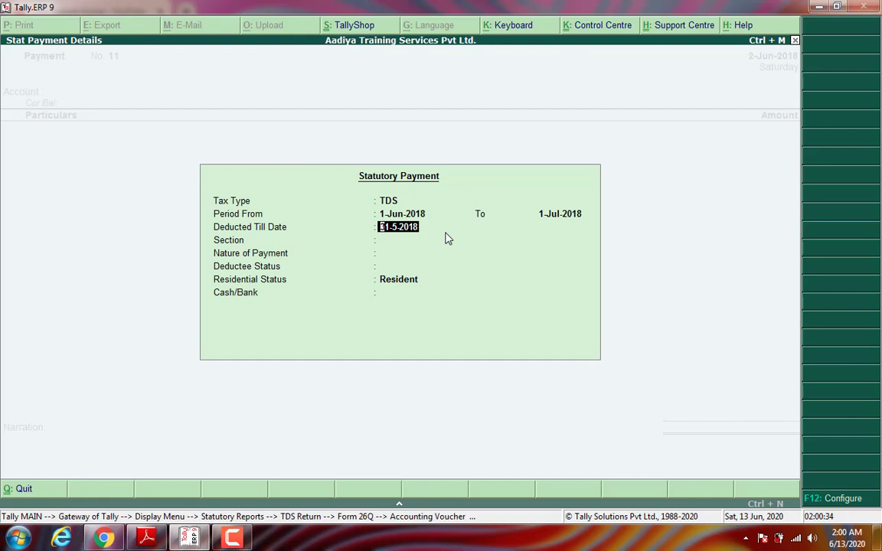
text(2-6-2018)
key(Return)
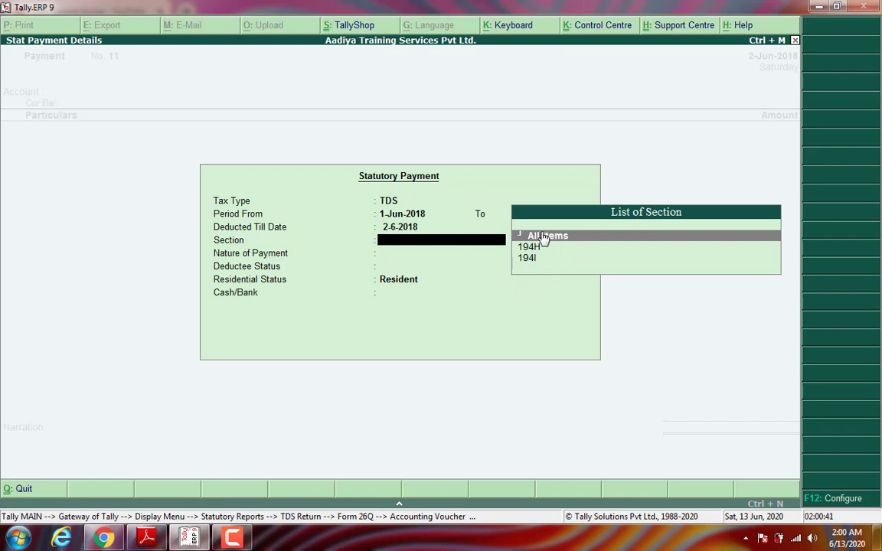
Step: Pick section 194I, Rent, deductee status Company, and pay from Internet Banking
key(Down)
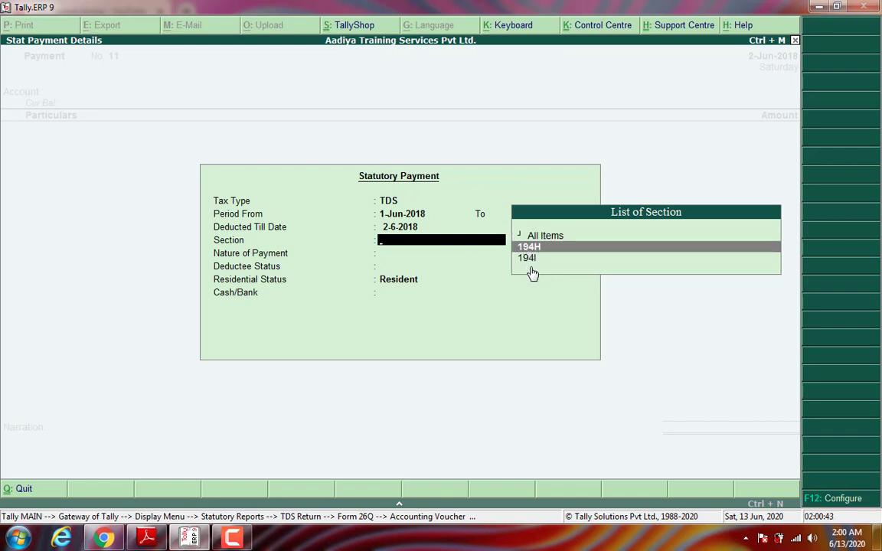
key(Down)
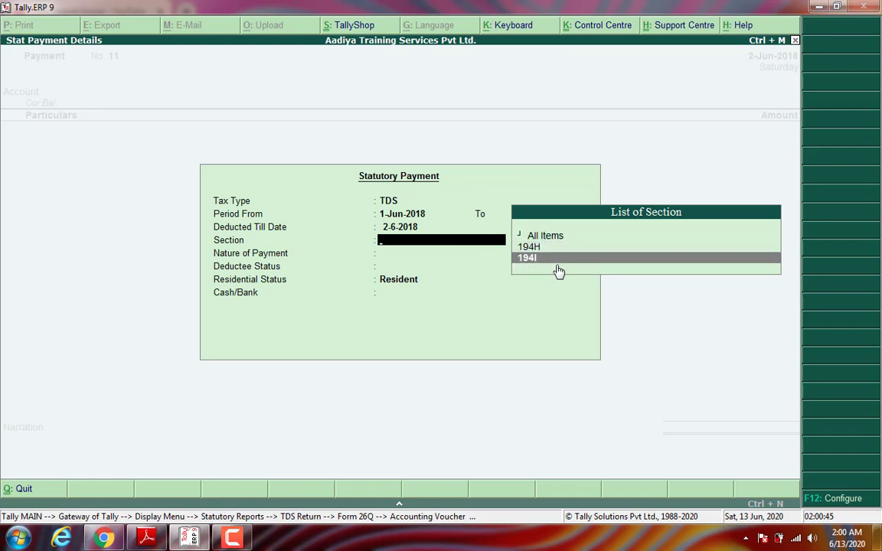
key(Return)
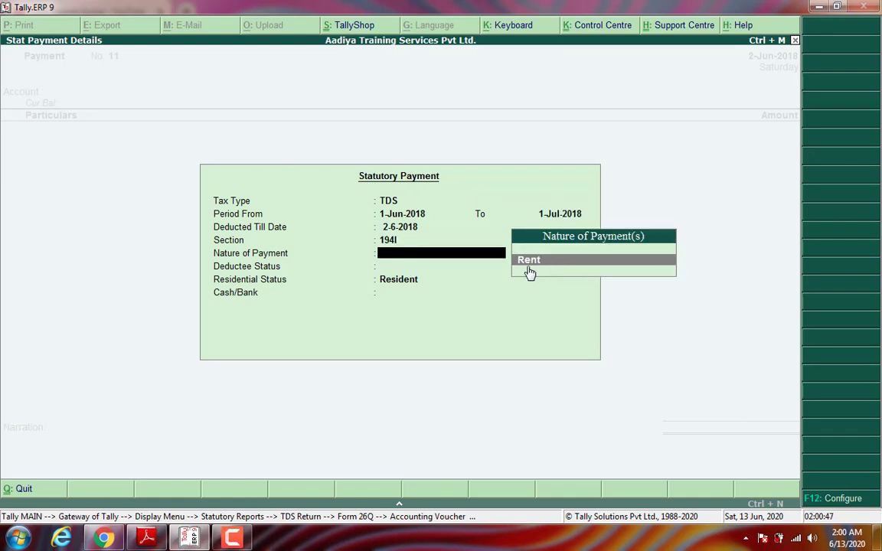
key(Return)
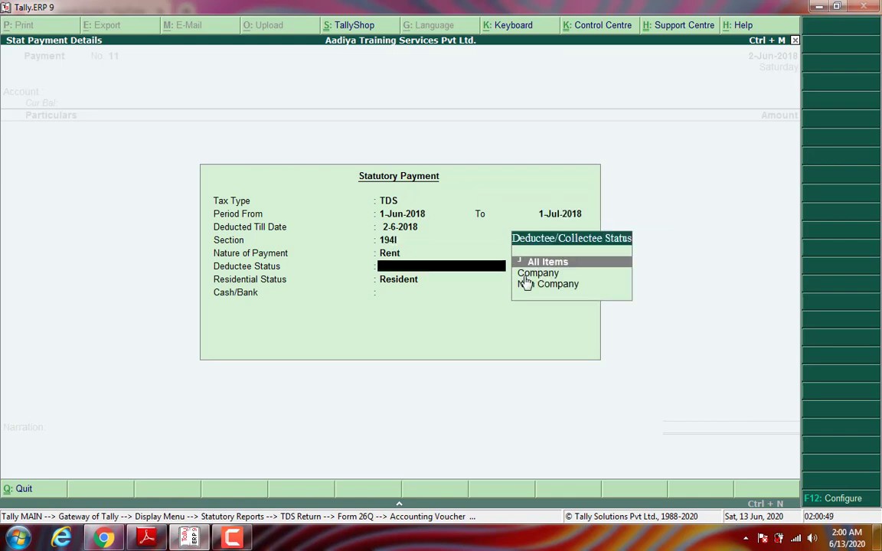
key(Down)
key(Return)
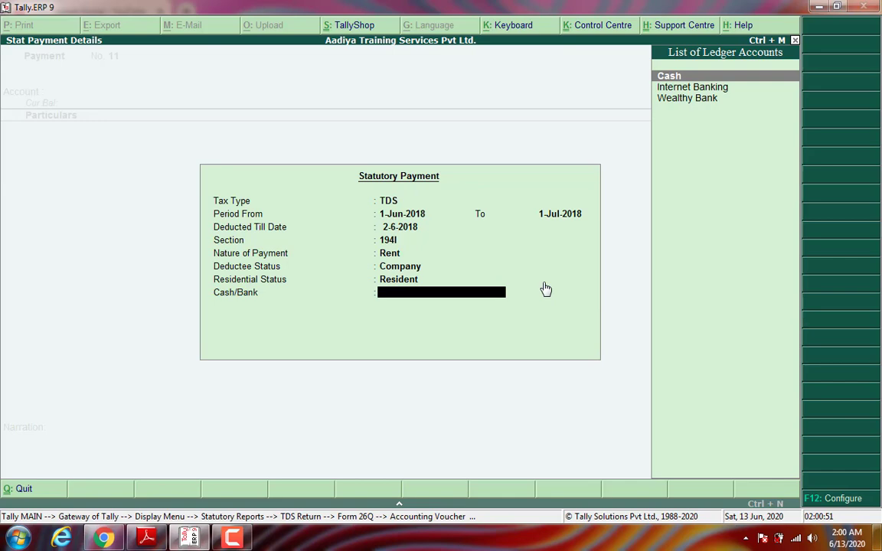
key(Down)
key(Return)
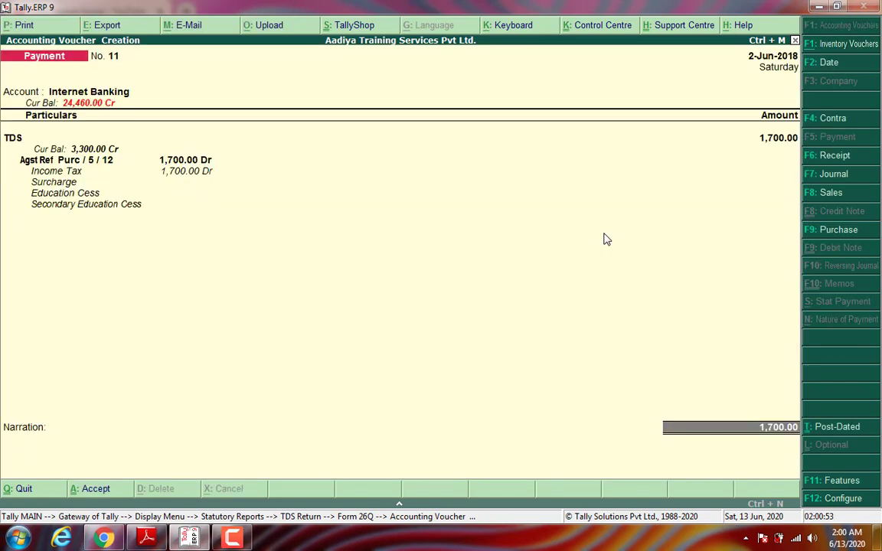
Step: Accept the bank allocation, add narration 'Bieng Made payment.', save Payment No. 11, and bring up the challan PDF
key(Return)
key(Return)
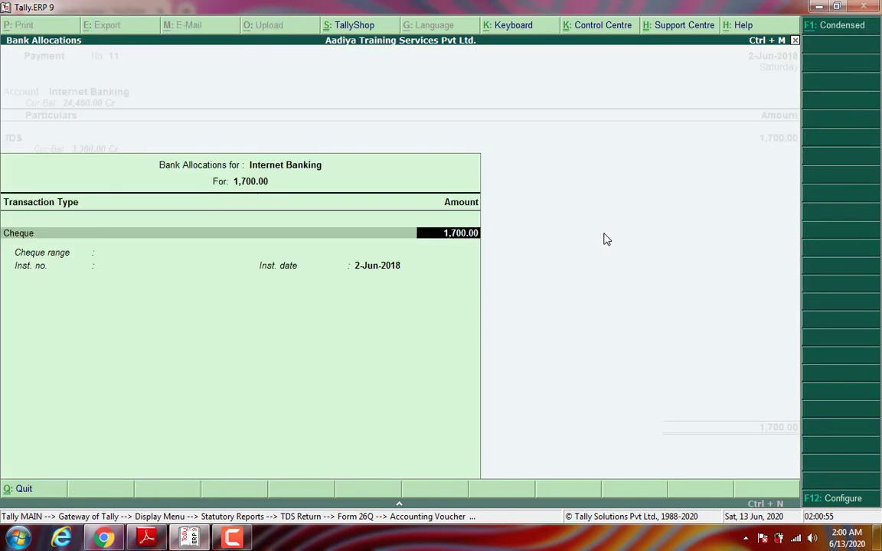
key(Return)
key(Return)
key(Return)
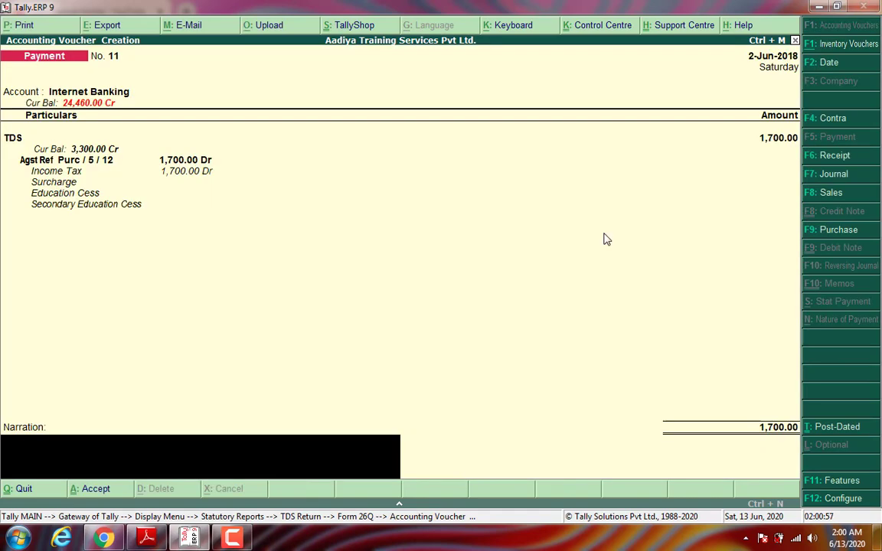
text(Bieng Made payment.)
key(Return)
key(y)
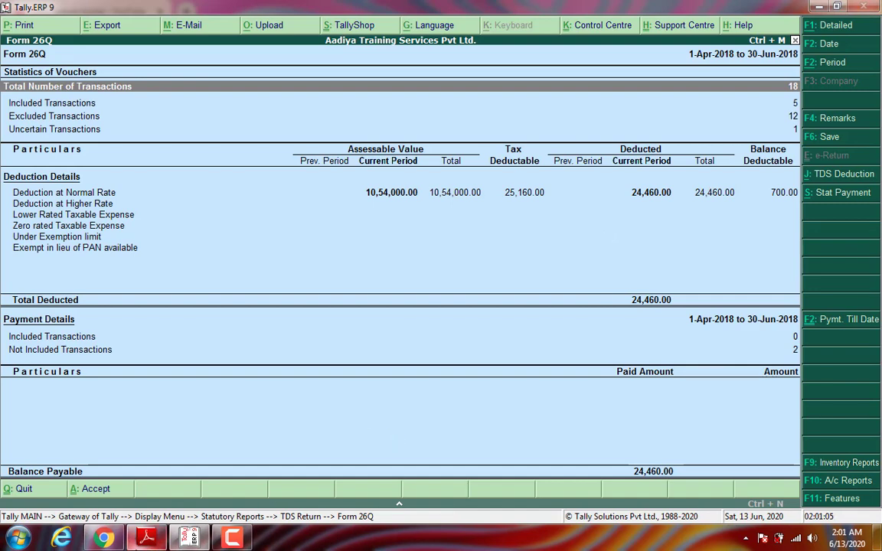
click(146, 538)
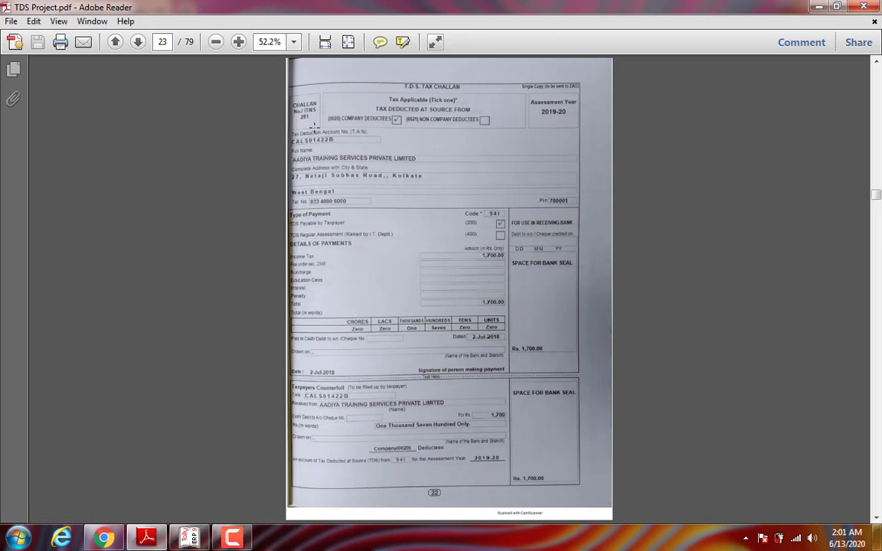
Step: Go to page 24 of TDS Project.pdf, the 3,300.00 challan under code 94H
click(139, 42)
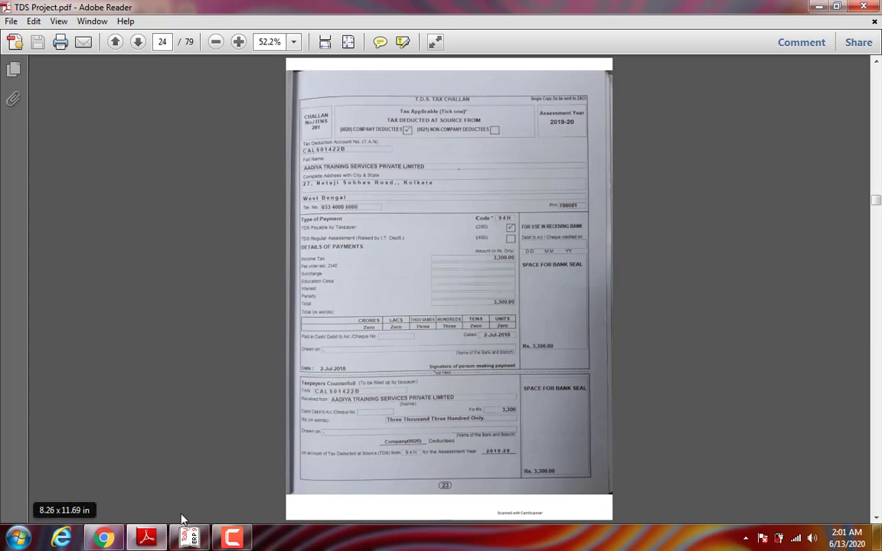
Step: Back in Tally, leave Form 26Q and start Payment voucher No. 12 dated 2-Jul-2018
click(189, 538)
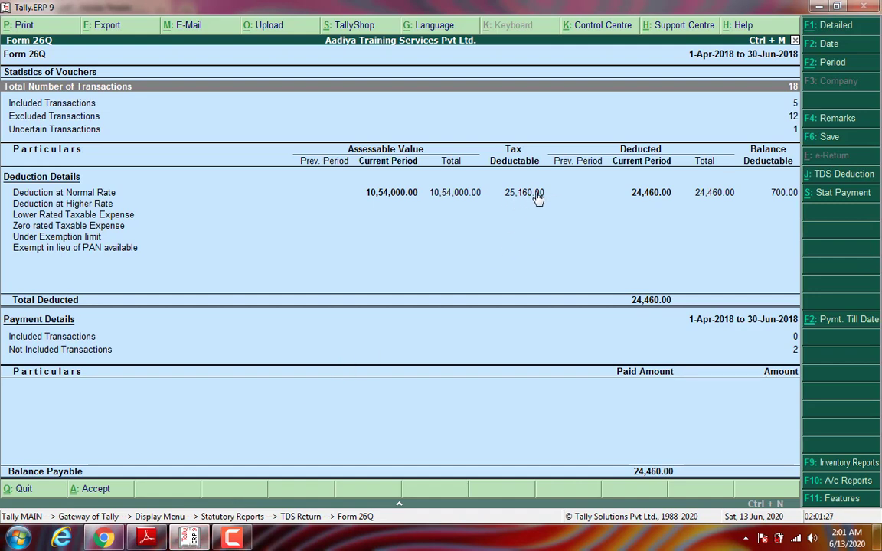
key(Escape)
key(Escape)
key(Escape)
key(Escape)
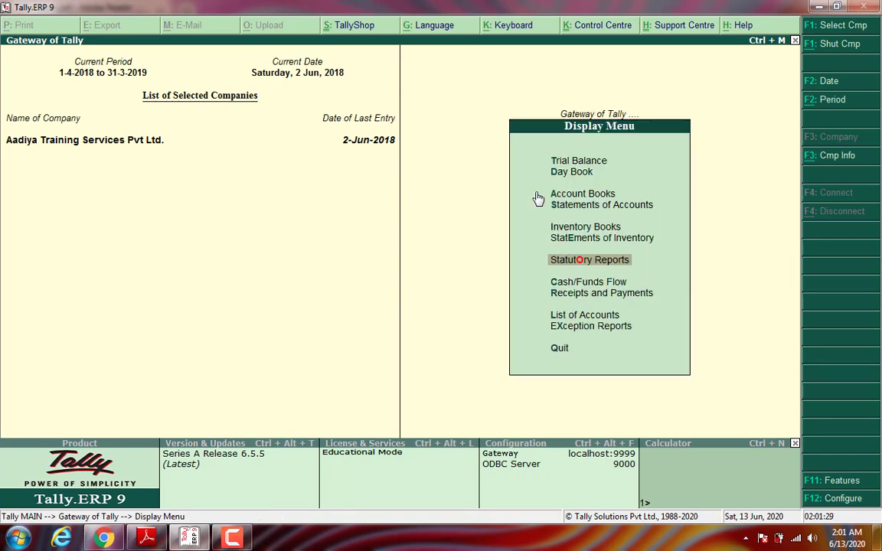
key(Up)
key(Up)
key(Up)
key(Up)
key(Up)
key(Up)
key(Up)
key(Up)
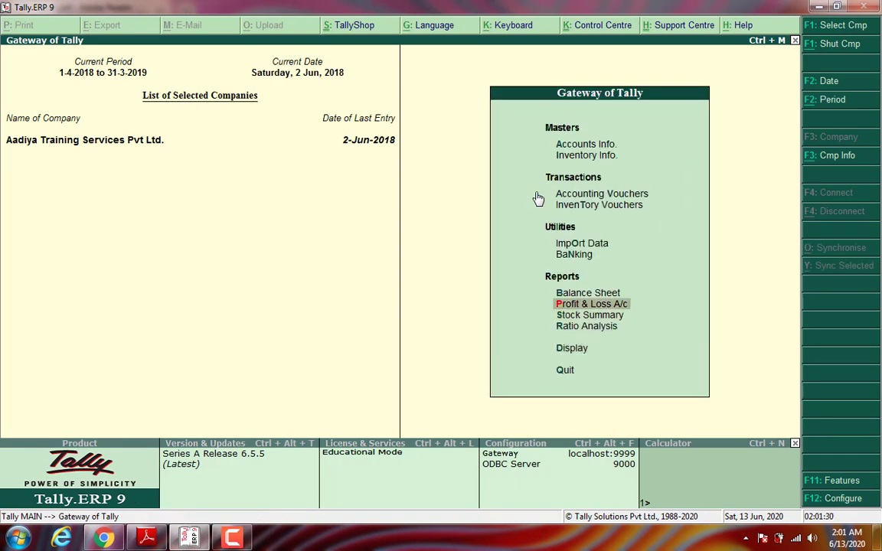
key(Return)
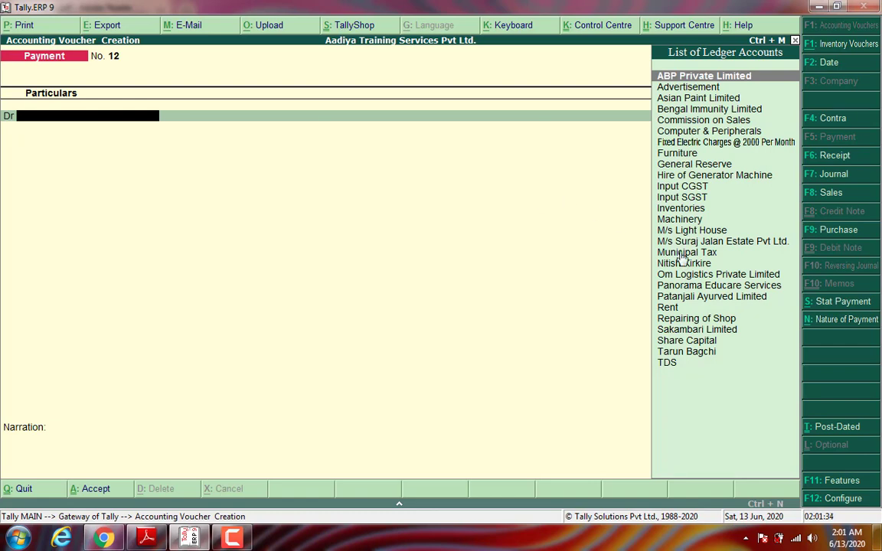
key(F2)
text(2-7)
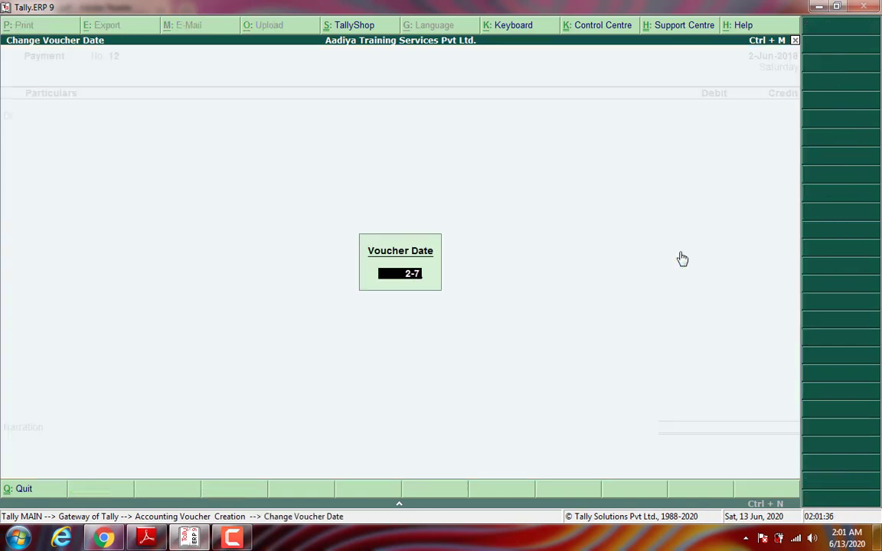
key(Return)
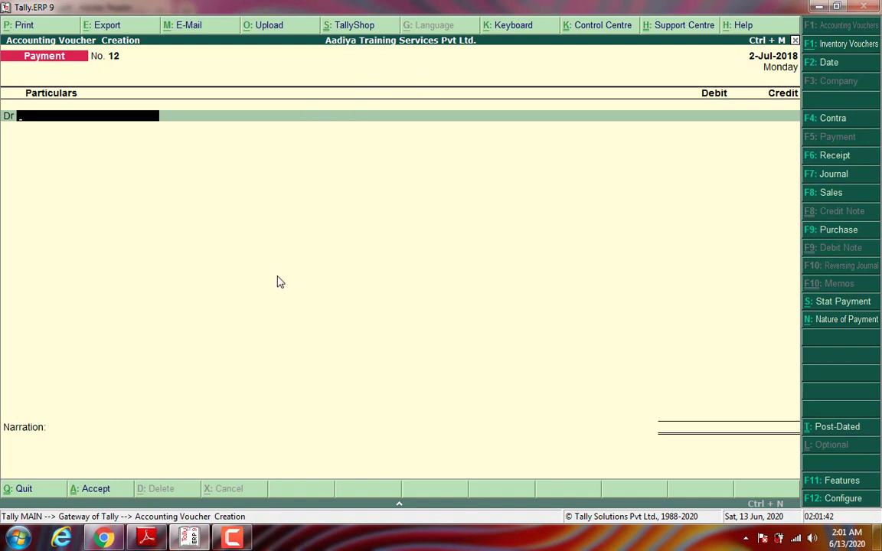
Step: Start a TDS Stat Payment with period ending 1-Jul-2018, deducted till 2-6-2018
click(814, 306)
key(Down)
key(Return)
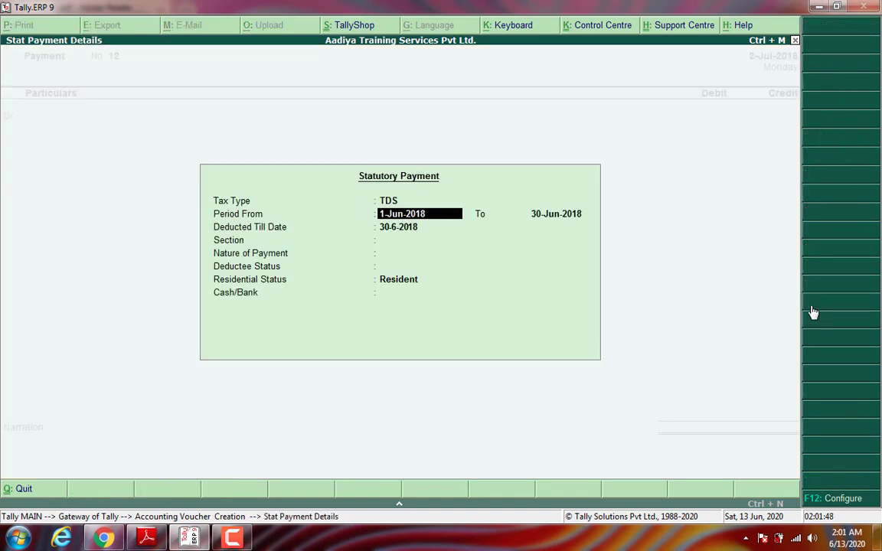
key(Return)
text(1-7)
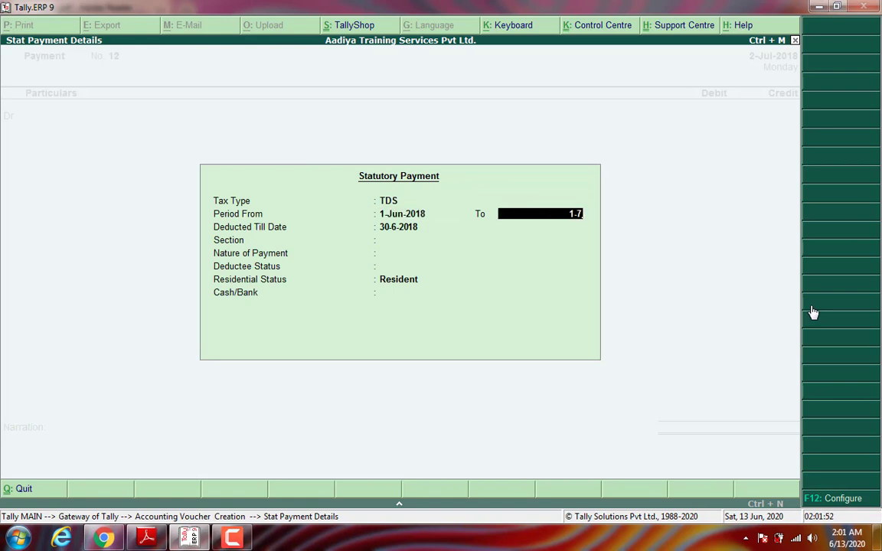
key(Return)
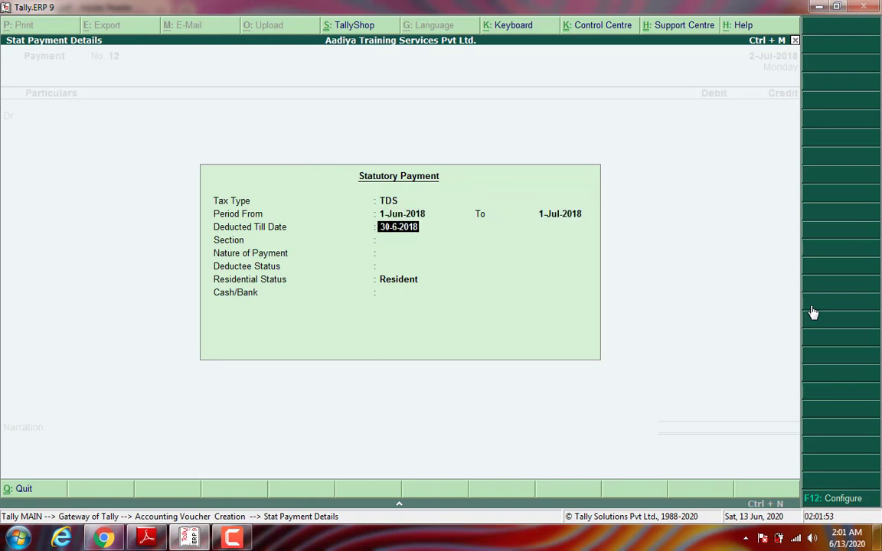
text(2-6-2018)
key(Return)
Step: Choose section 194H Commission on Sales, Company, Resident, and pay from Internet Banking
key(Return)
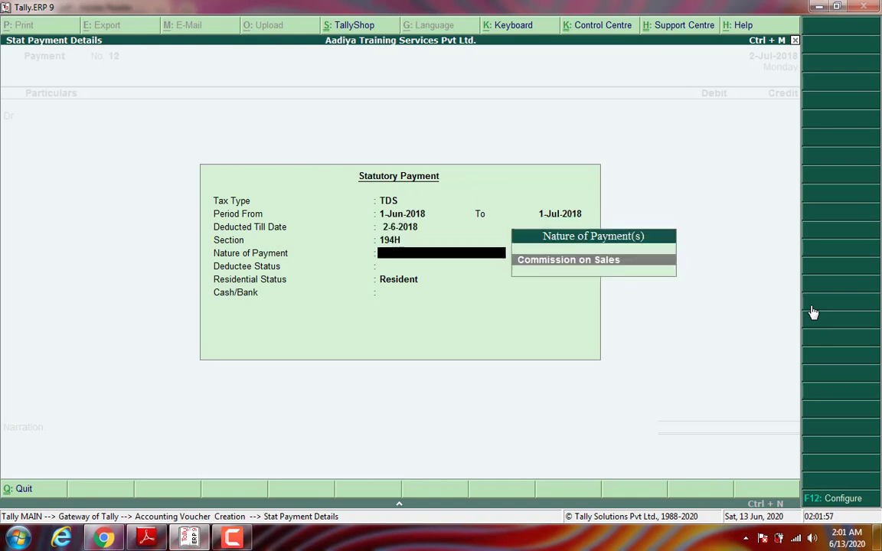
key(Return)
key(Down)
key(Return)
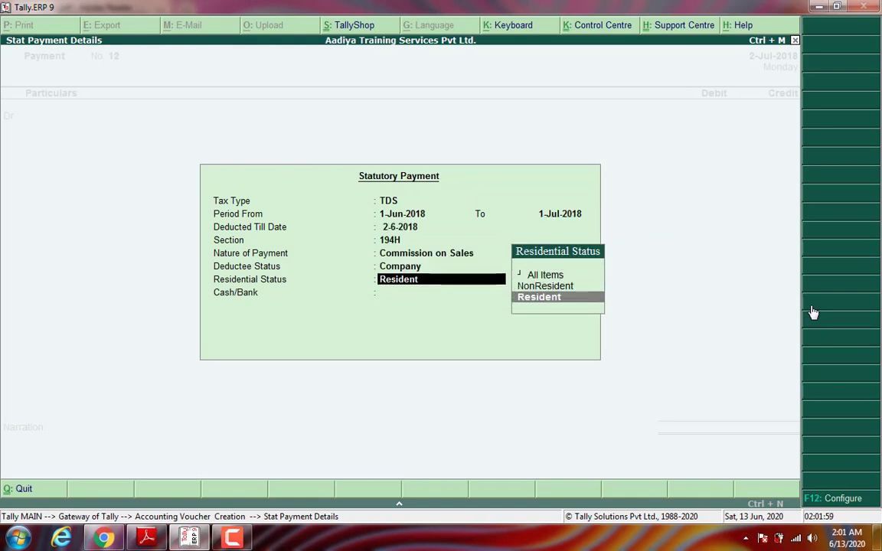
key(Return)
key(Down)
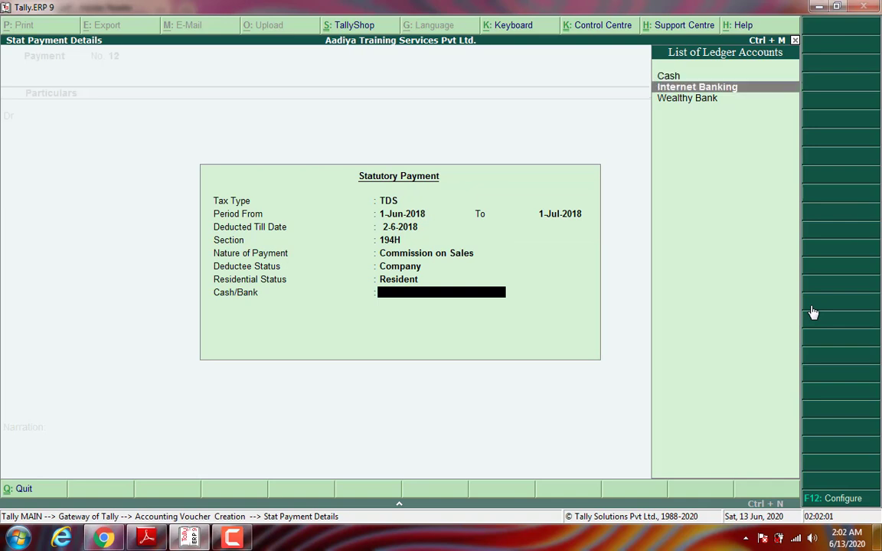
key(Return)
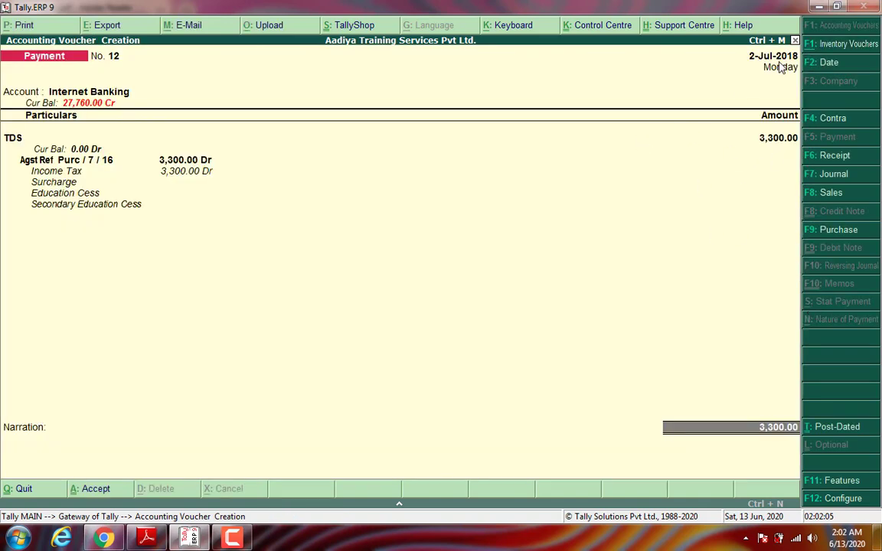
Step: Accept the bank allocation and narration, save voucher 12, and exit voucher entry
key(Return)
key(Return)
key(Return)
key(Return)
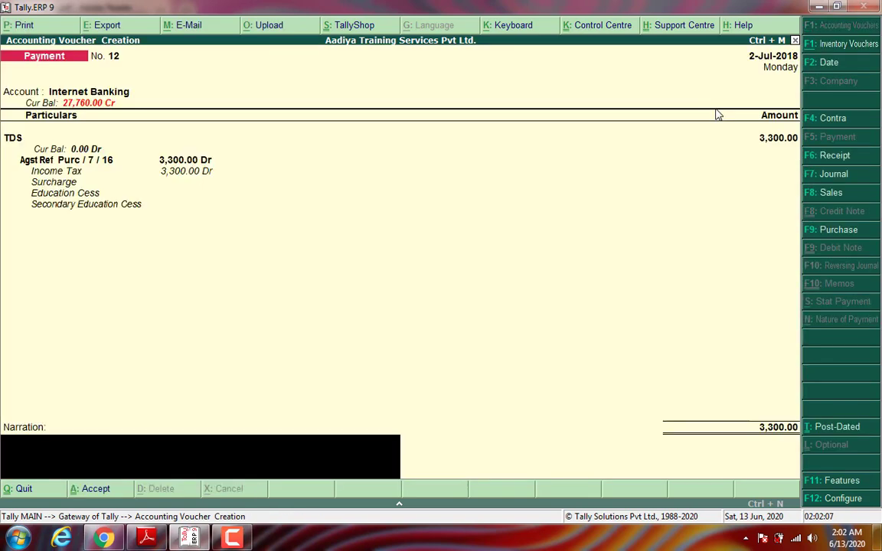
key(Return)
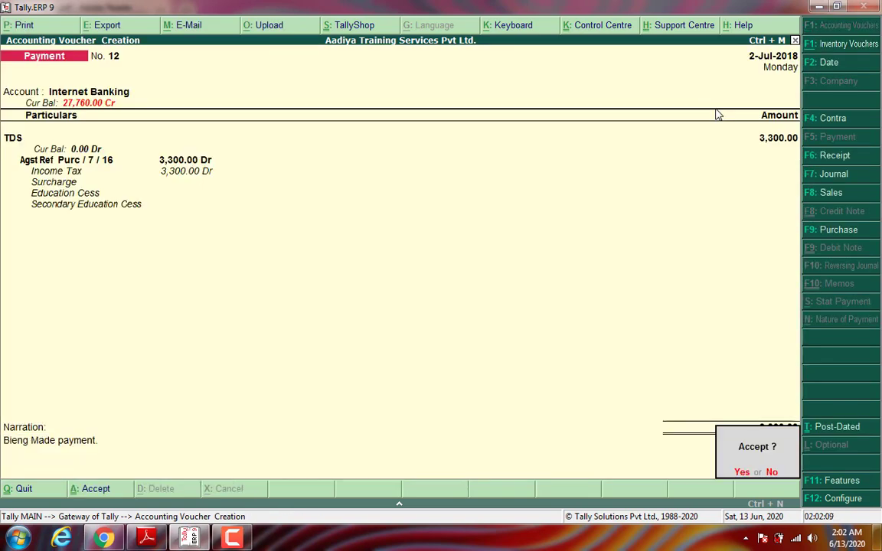
key(Return)
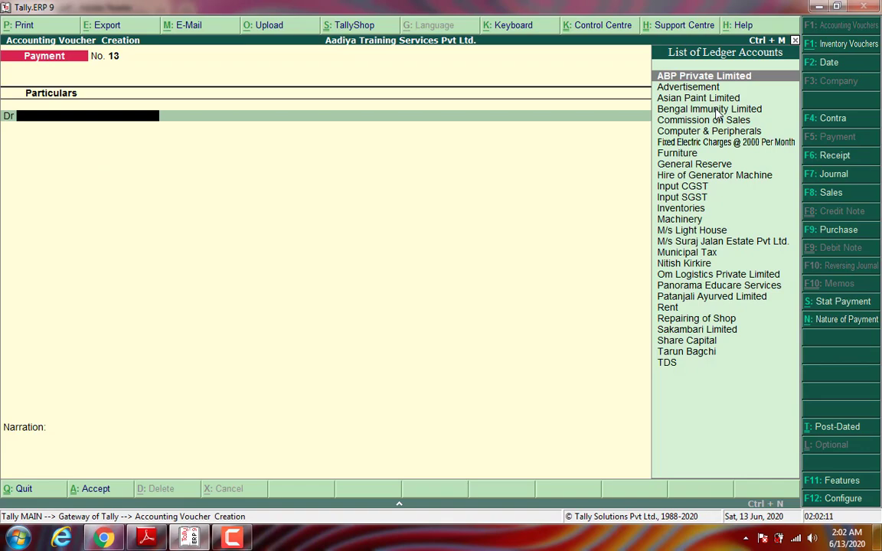
key(Escape)
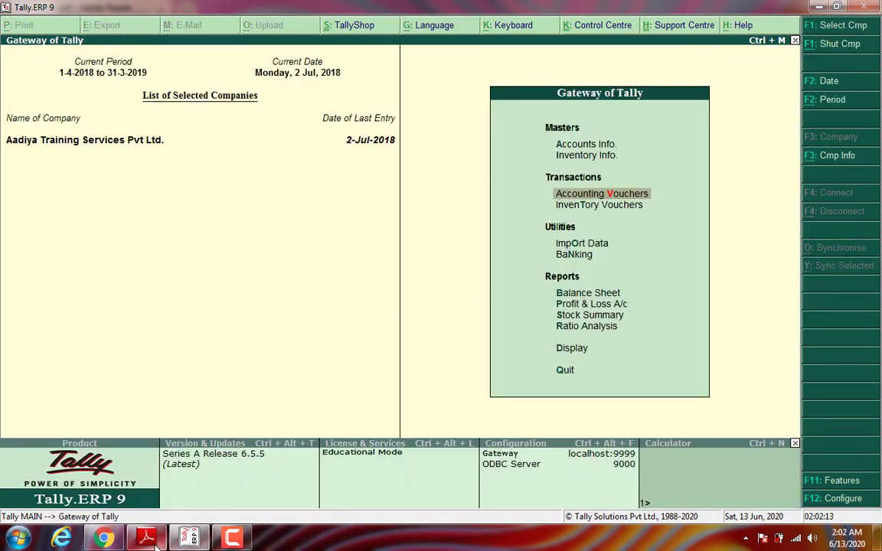
Step: Glance at the TDS challan PDF, then open Tally's Day Book for 2-Jul-2018
click(146, 539)
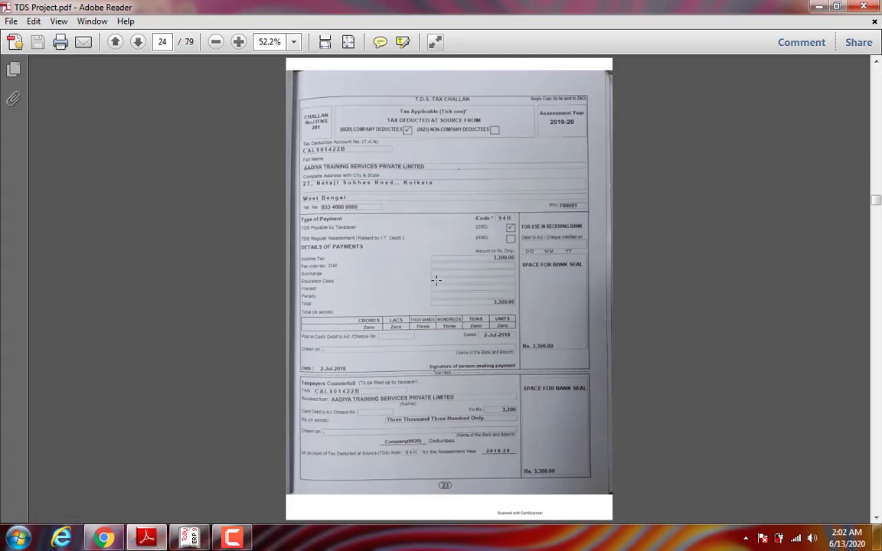
click(189, 538)
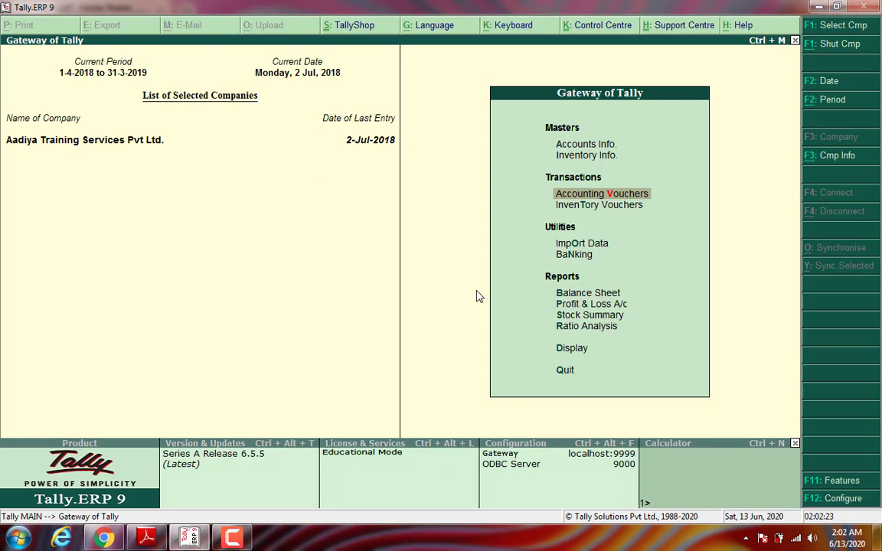
key(Down)
key(Down)
key(Down)
key(Down)
key(Down)
key(Down)
key(Down)
key(Down)
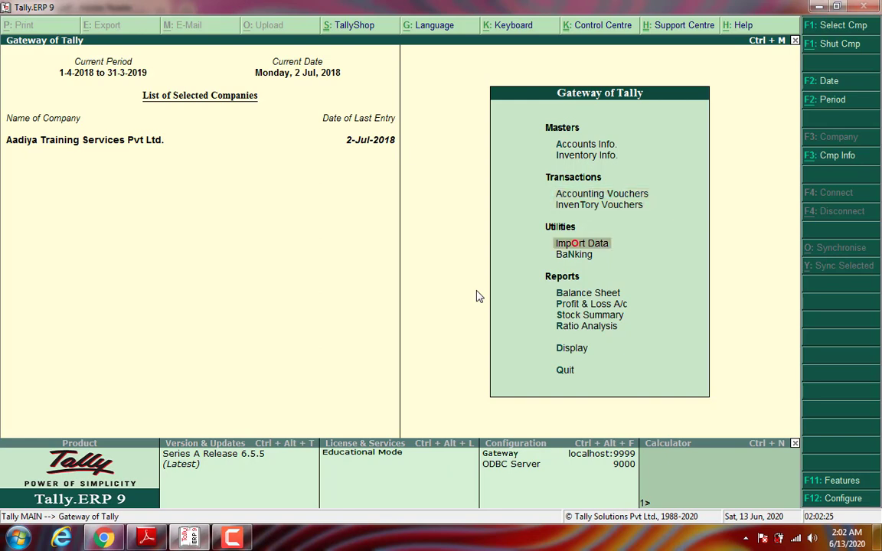
key(Return)
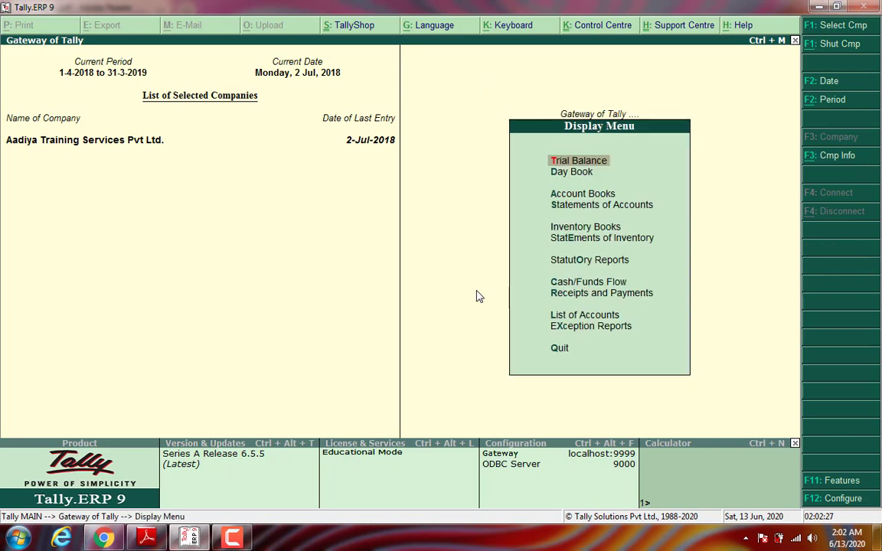
key(Down)
key(Return)
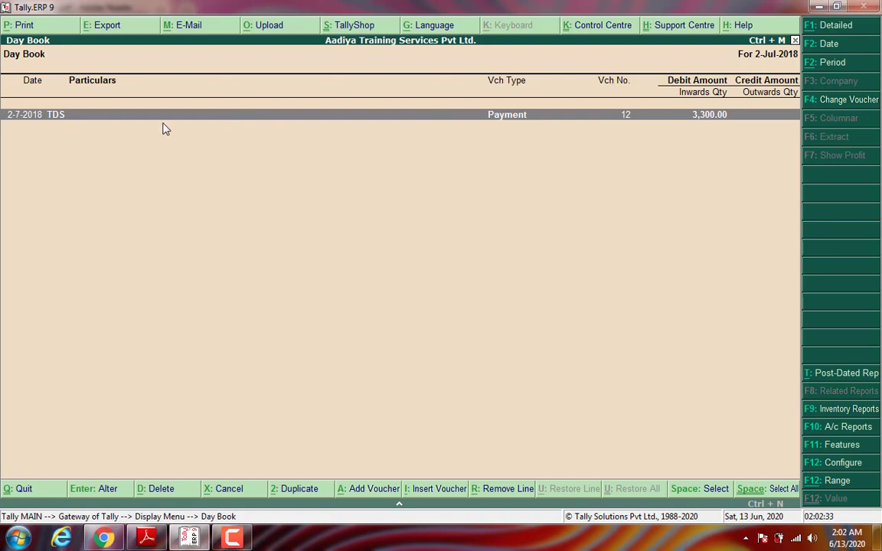
Step: Preview voucher 12 as a TDS challan with payment advice date 2-Jul-2018
key(Return)
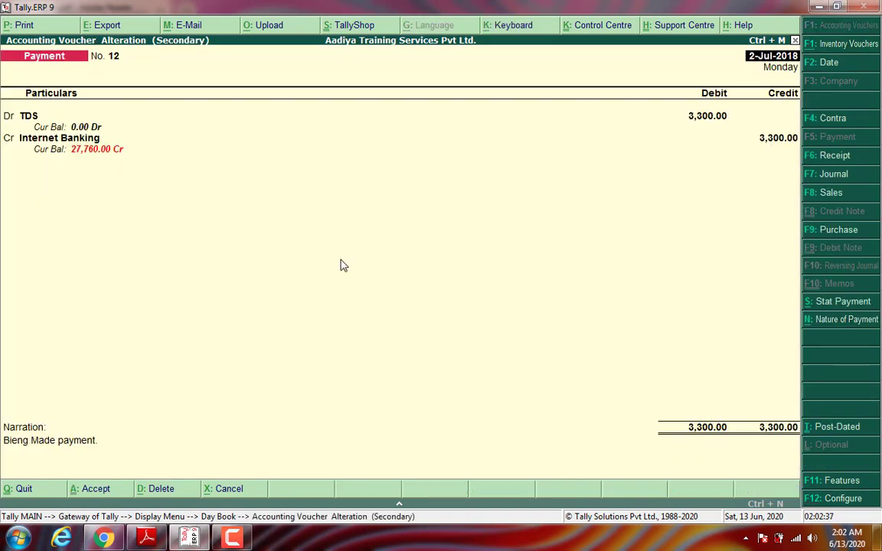
key(alt+p)
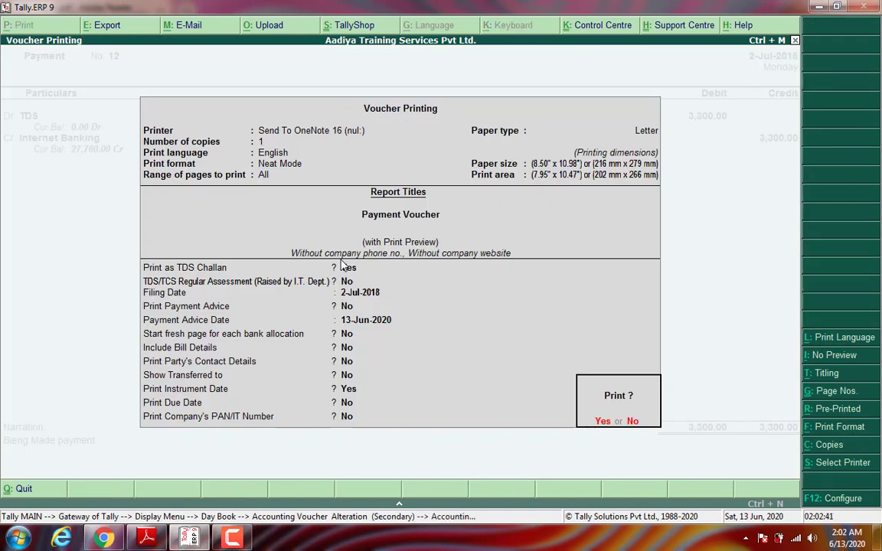
key(BackSpace)
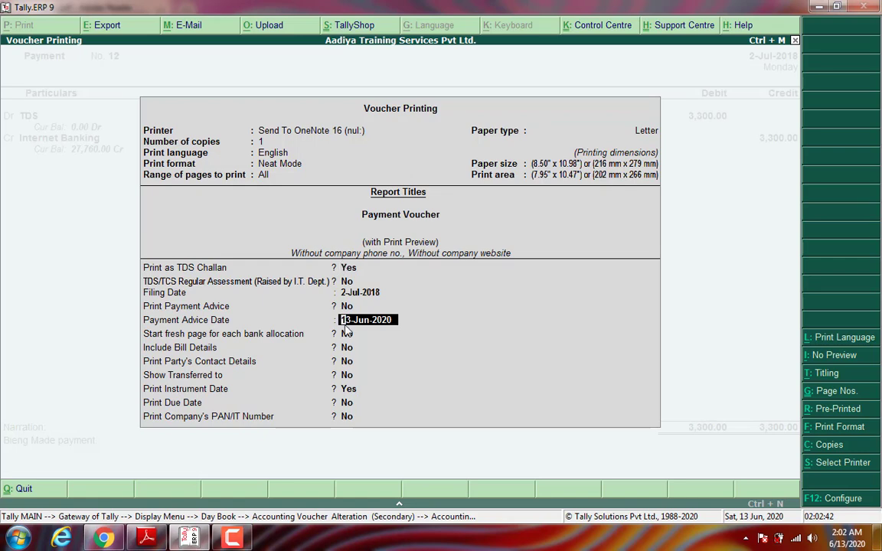
text(2-7-2018)
key(ctrl+a)
key(Return)
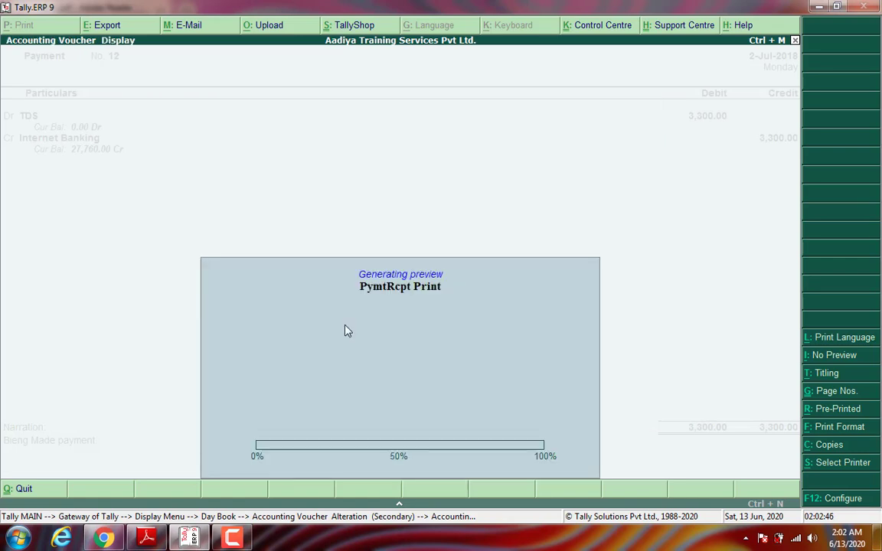
Step: Enlarge the challan preview to full width and compare it with the PDF challan
key(alt+z)
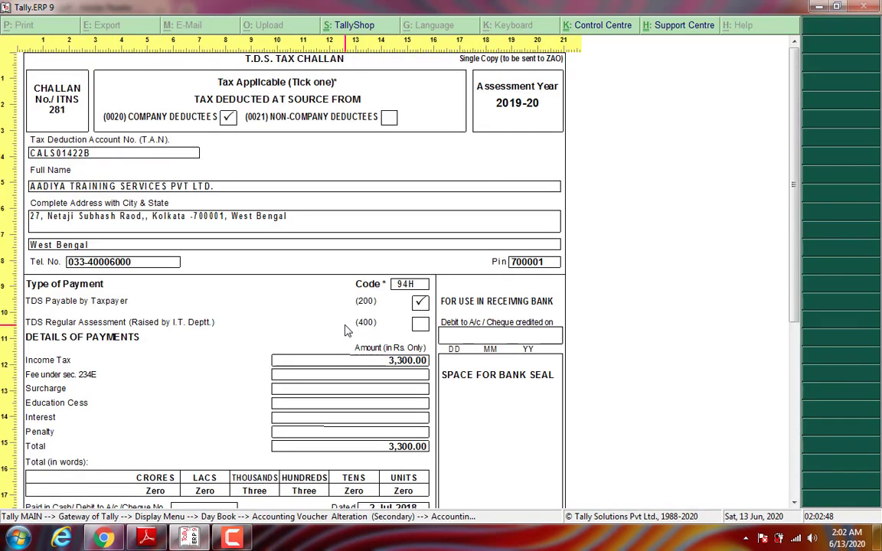
key(alt+z)
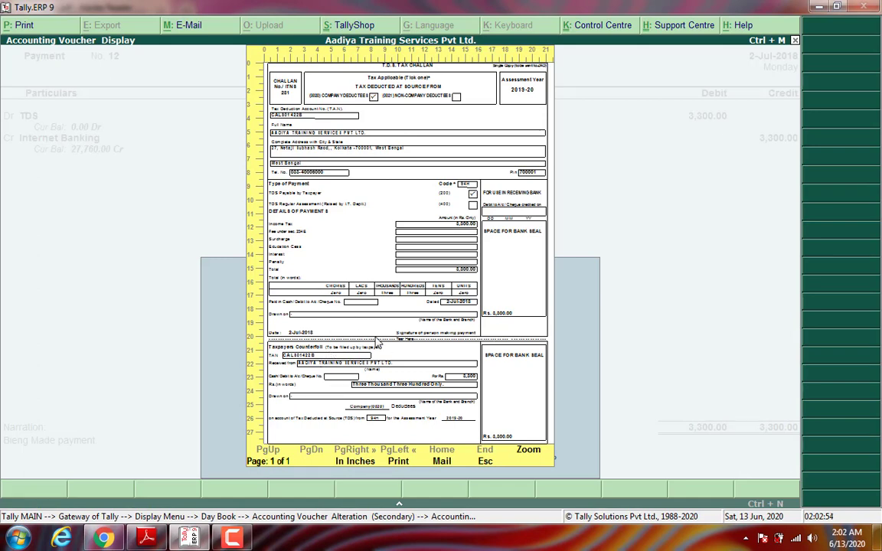
click(529, 455)
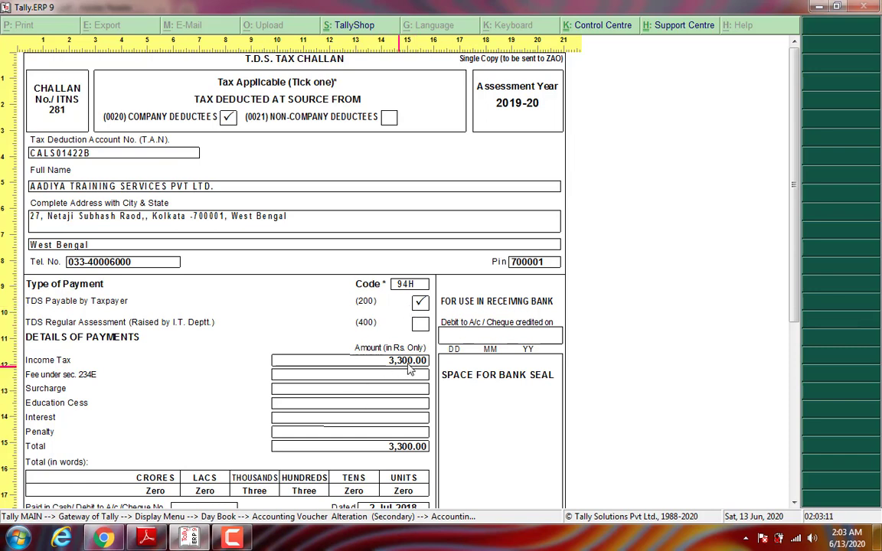
click(148, 539)
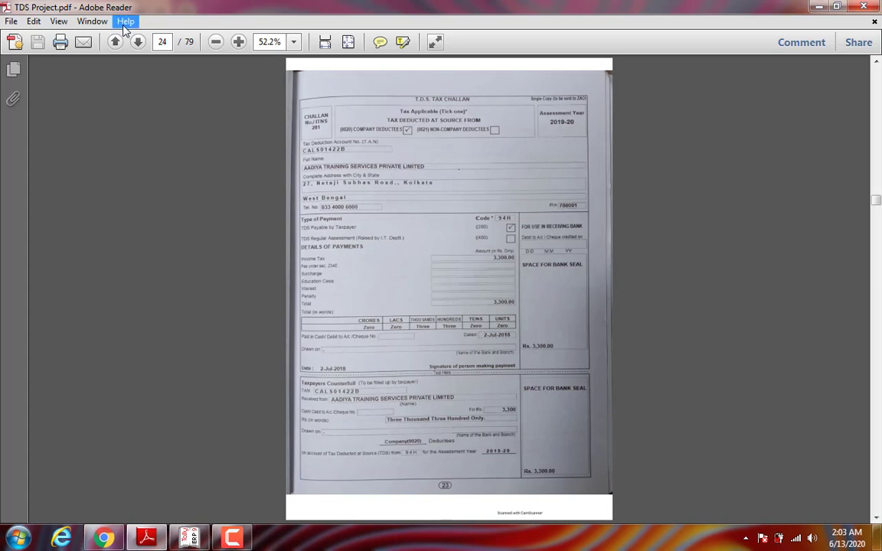
Step: Advance the PDF to page 25, the 19,900.00 July rent invoice, and return to Tally's preview
click(137, 43)
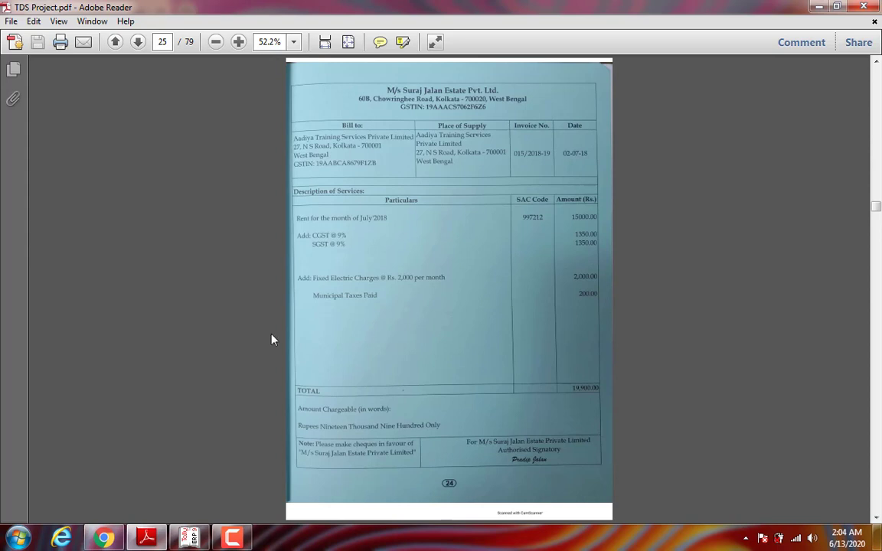
click(189, 538)
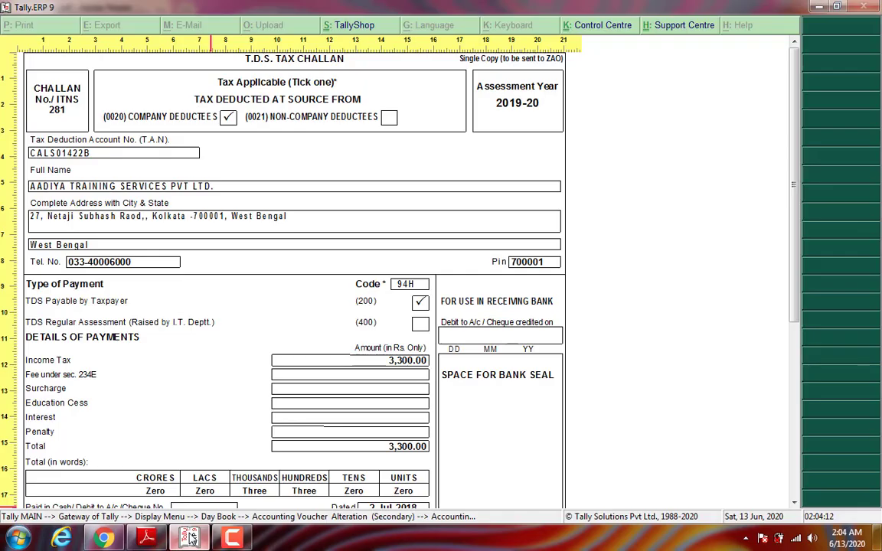
Step: Escape to the Gateway and open the Balance Sheet as at 2-Jul-2018 with all sub-groups expanded
key(Escape)
key(Escape)
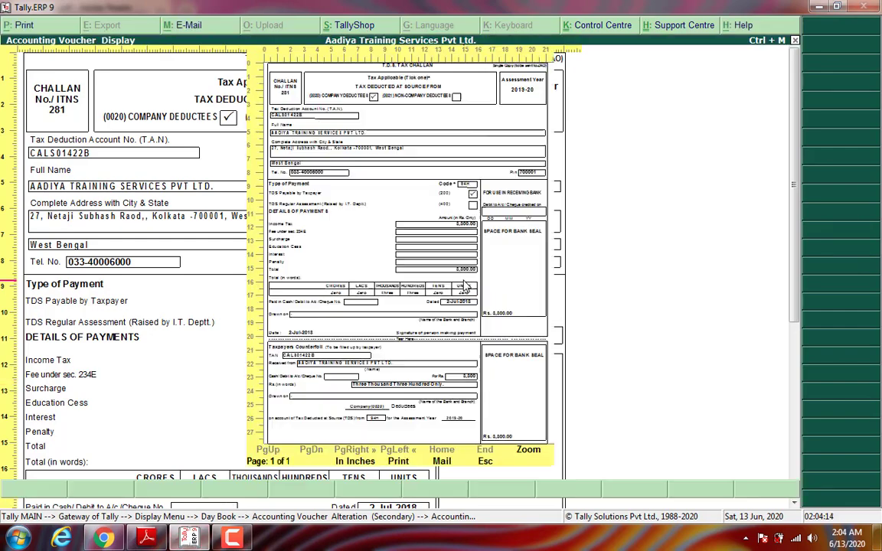
key(Escape)
key(Escape)
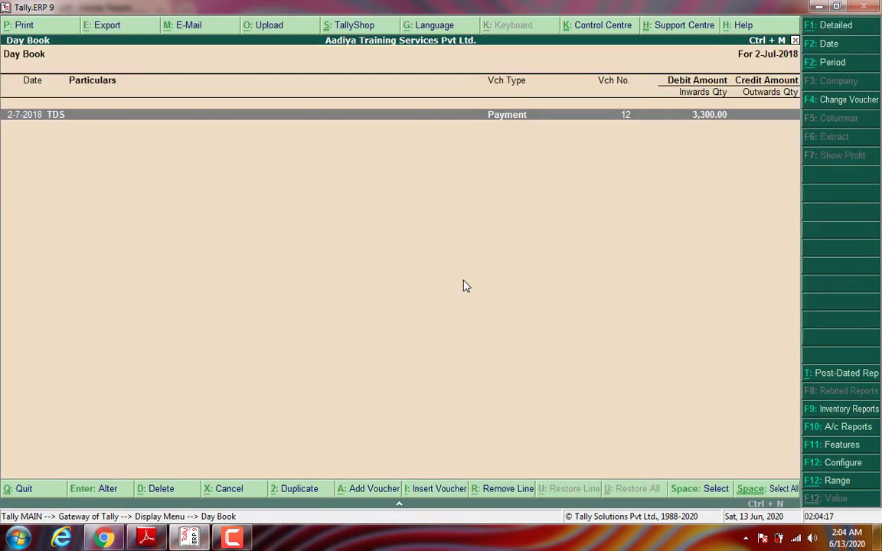
key(Escape)
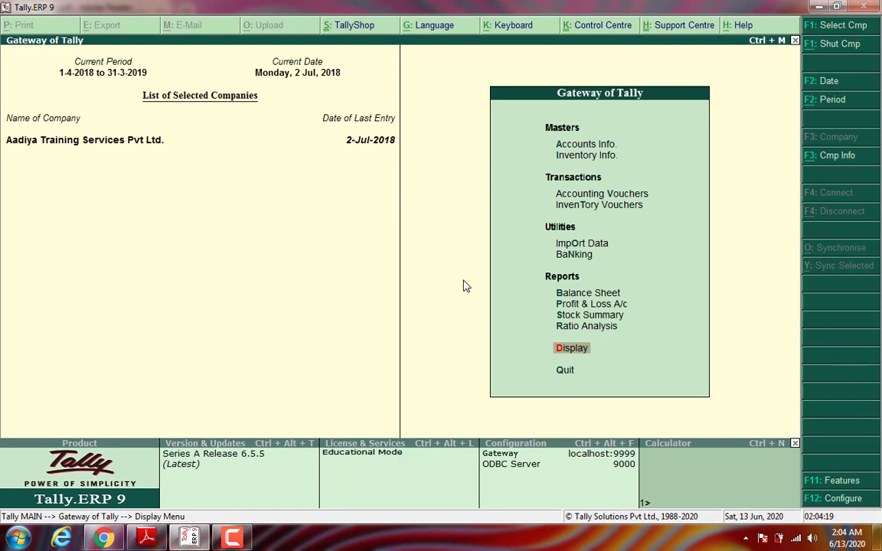
key(Up)
key(Up)
key(Up)
key(Up)
key(Return)
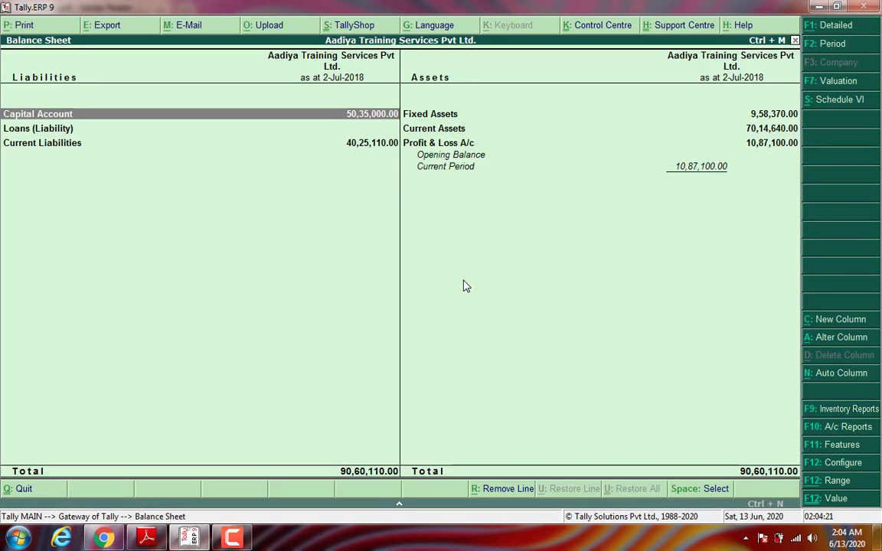
key(alt+F1)
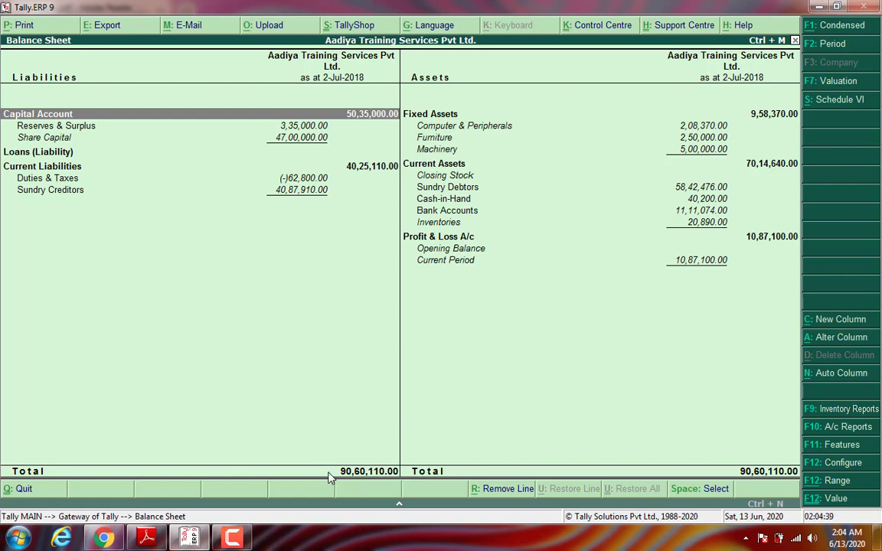
click(232, 539)
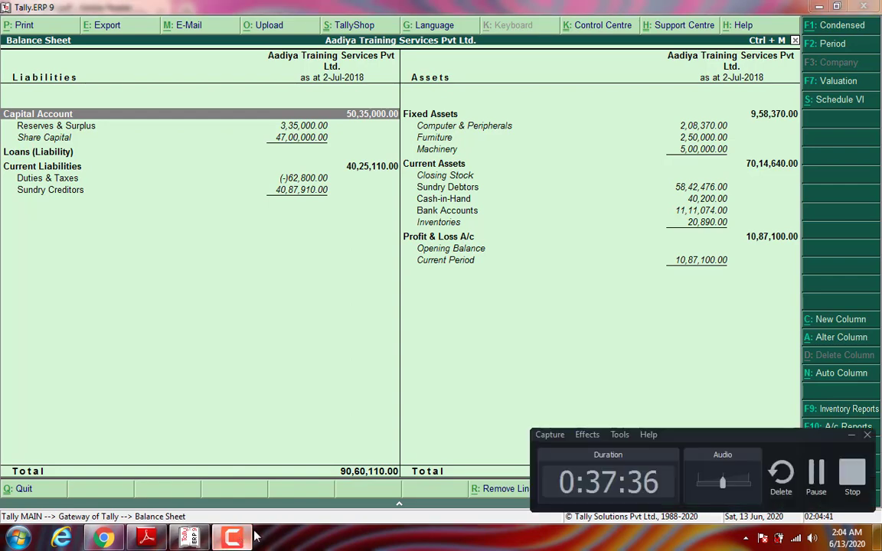